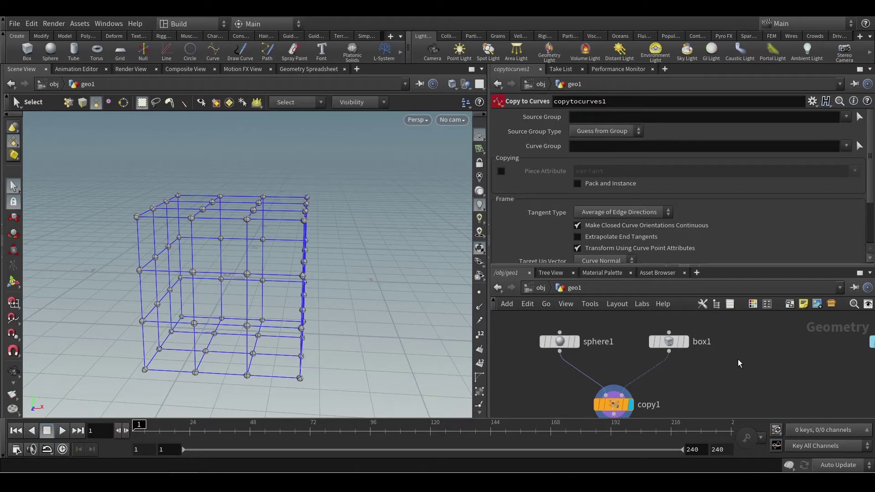
# Step: Create an Add node in the network beside box1
pyautogui.press('Tab')
pyautogui.moveTo(764, 287)
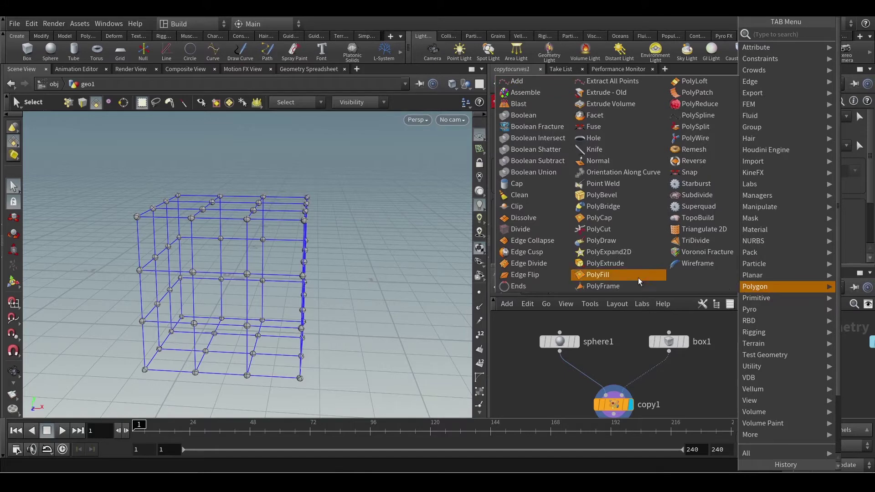
pyautogui.click(520, 85)
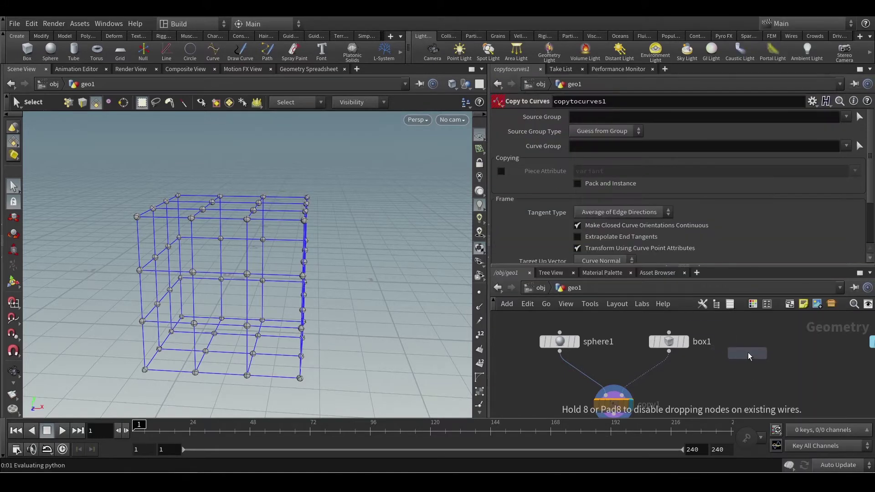
pyautogui.click(748, 351)
pyautogui.moveTo(779, 376); pyautogui.dragTo(731, 326)
# Step: Examine the Points, Polygons and Particles settings of the Add node
pyautogui.click(532, 120)
pyautogui.click(500, 121)
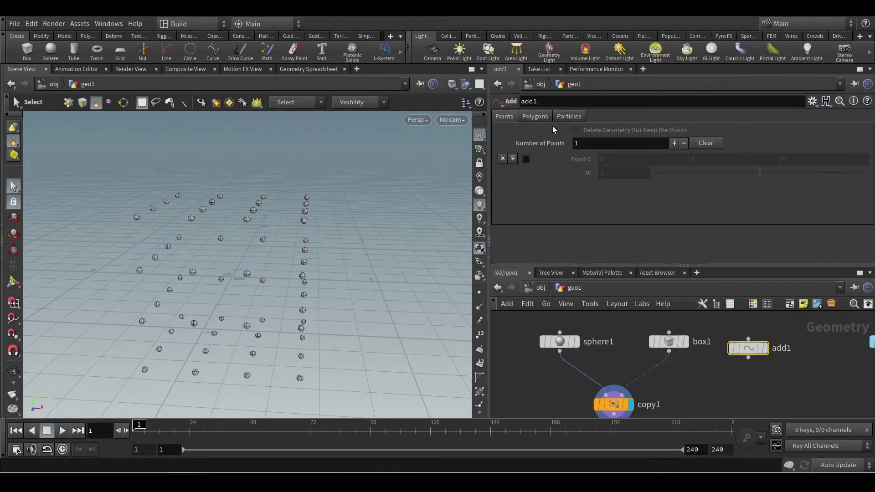
pyautogui.click(572, 121)
pyautogui.click(534, 119)
pyautogui.click(503, 119)
pyautogui.click(532, 119)
pyautogui.click(565, 118)
pyautogui.click(532, 120)
pyautogui.click(505, 119)
# Step: Wire add1 into the second input of copy1 in place of box1
pyautogui.moveTo(726, 330); pyautogui.dragTo(676, 325, button='middle')
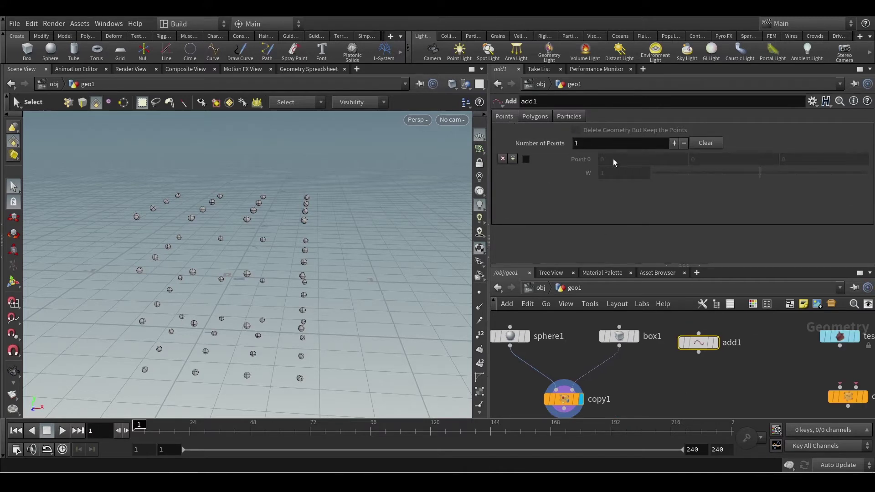
pyautogui.moveTo(606, 360); pyautogui.dragTo(698, 352)
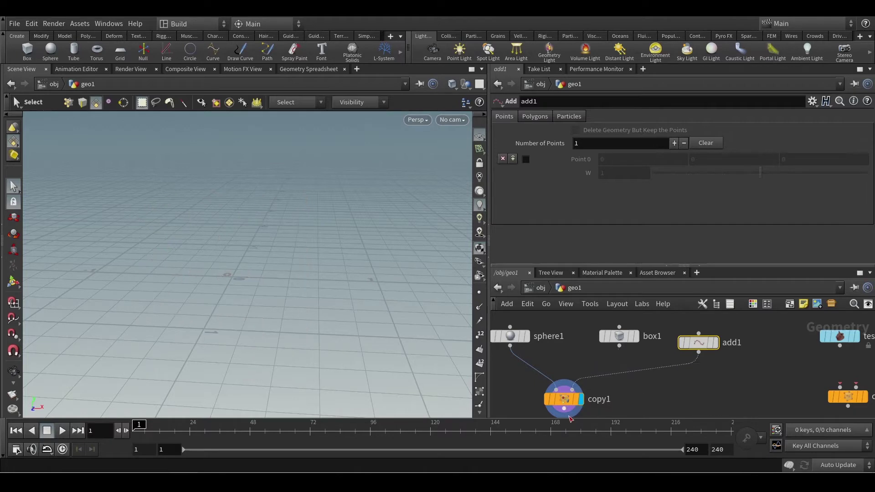
pyautogui.moveTo(578, 359); pyautogui.dragTo(590, 361, button='middle')
# Step: Set the Uniform Scale of sphere1 to 0.1
pyautogui.moveTo(558, 358); pyautogui.dragTo(507, 318)
pyautogui.moveTo(588, 186); pyautogui.dragTo(578, 186)
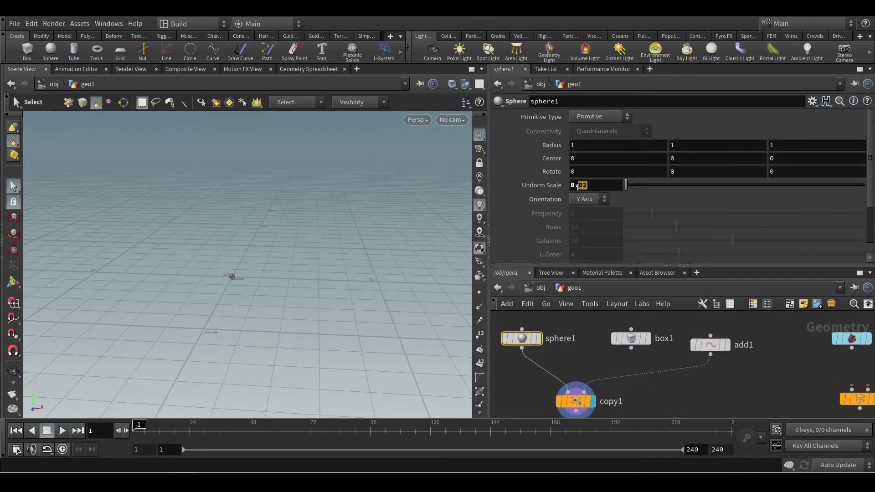
pyautogui.write('1')
pyautogui.press('Return')
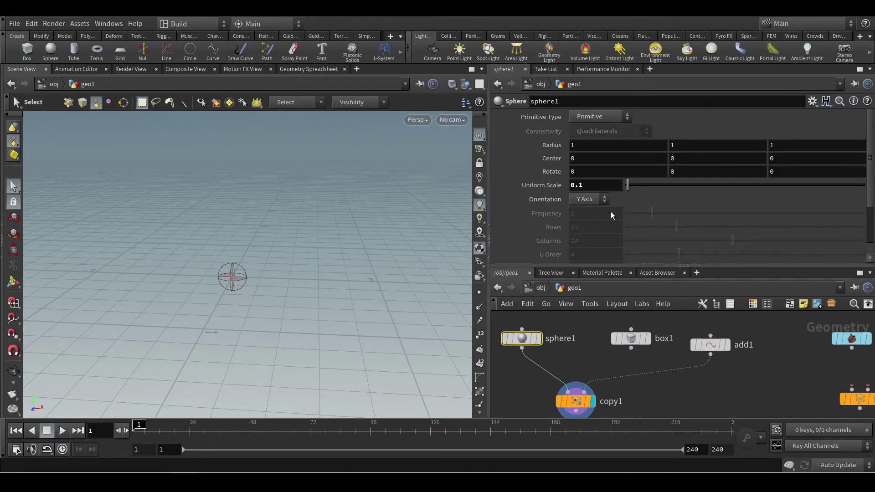
pyautogui.click(737, 408)
pyautogui.moveTo(559, 354); pyautogui.dragTo(559, 355)
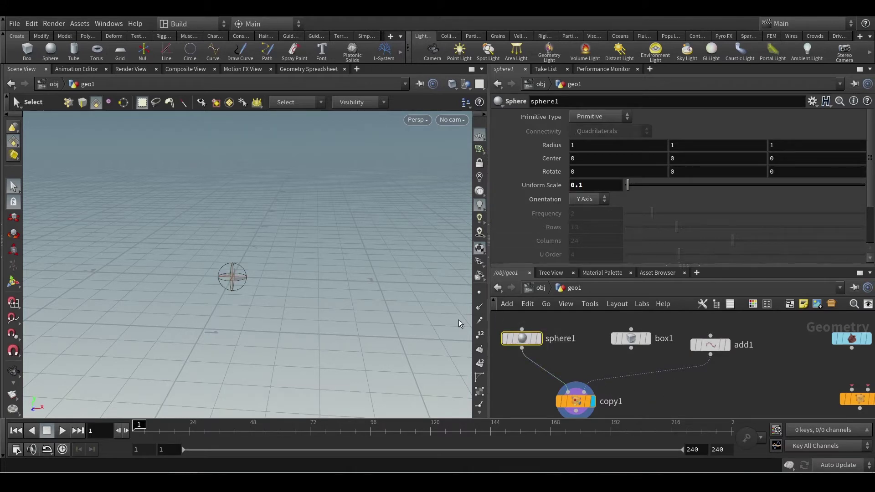
# Step: Enable Point 0 on add1 so that copy1 has a template point at the origin
pyautogui.click(575, 400)
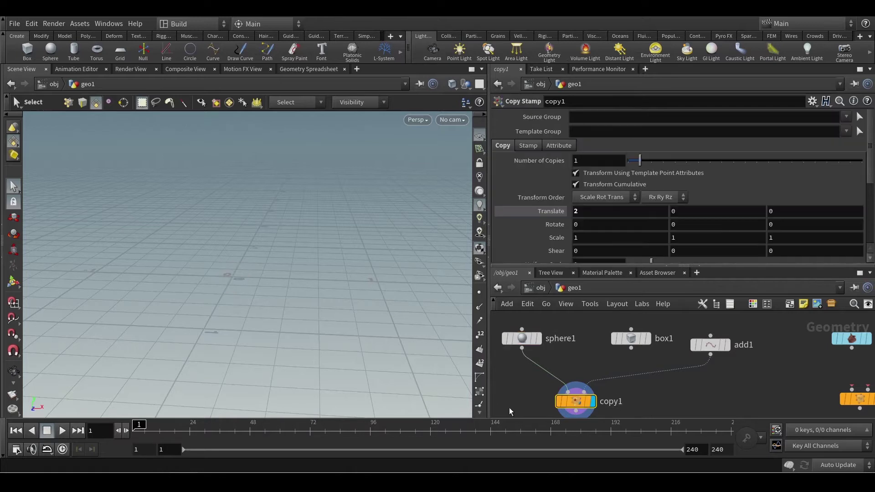
pyautogui.click(717, 346)
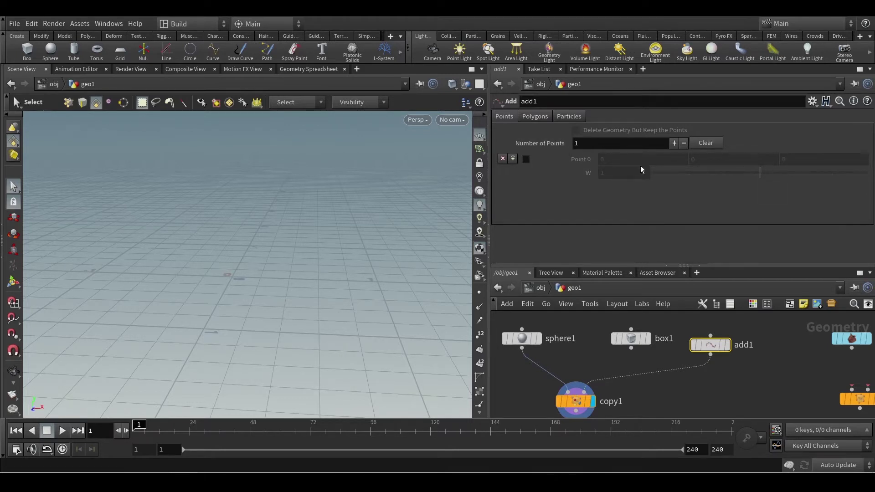
pyautogui.click(526, 159)
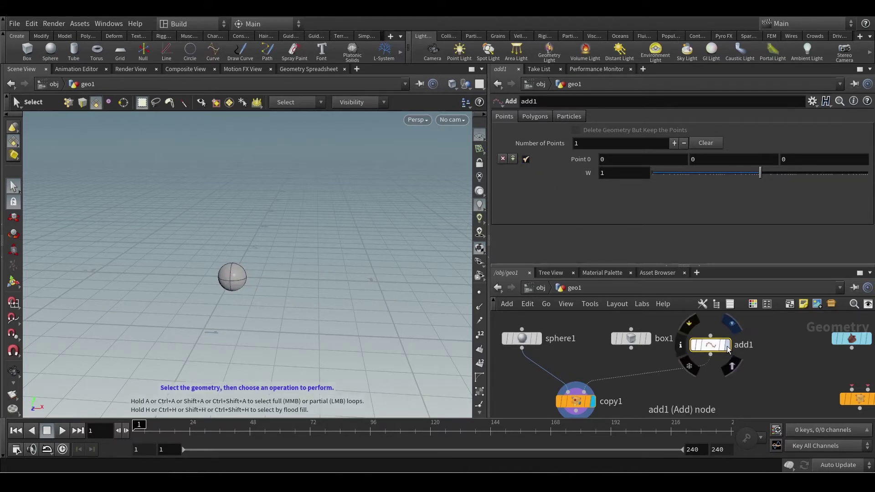
pyautogui.moveTo(640, 386); pyautogui.dragTo(649, 369, button='middle')
pyautogui.moveTo(648, 369); pyautogui.dragTo(572, 367)
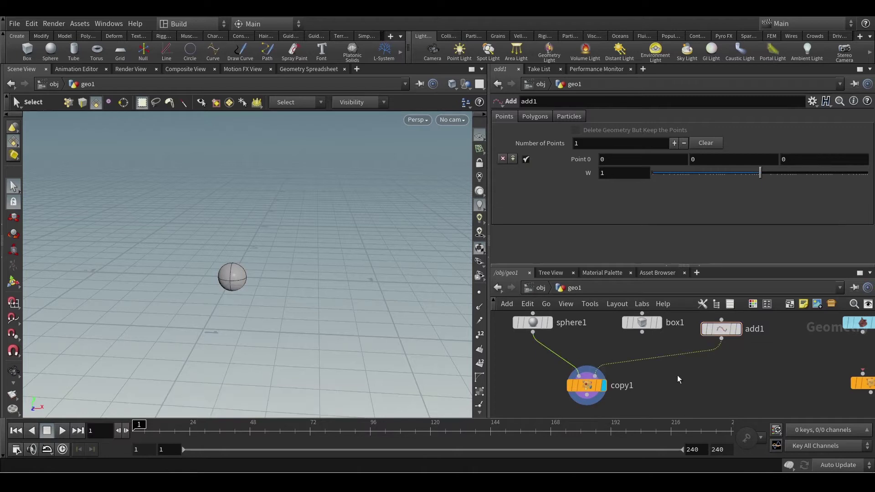
pyautogui.moveTo(677, 375); pyautogui.dragTo(602, 391, button='middle')
# Step: Display the output of add1 in the viewport and get a close view of its point at the origin
pyautogui.click(664, 345)
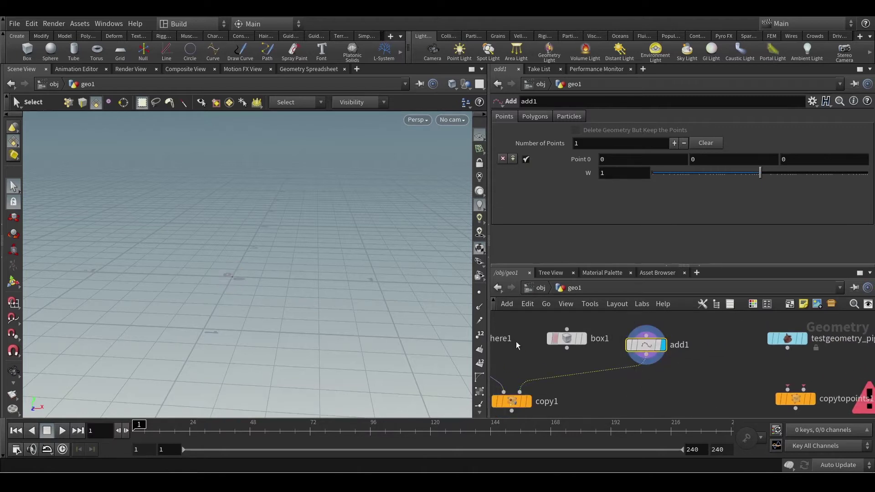
pyautogui.press('Escape')
pyautogui.scroll(5, 230, 278)
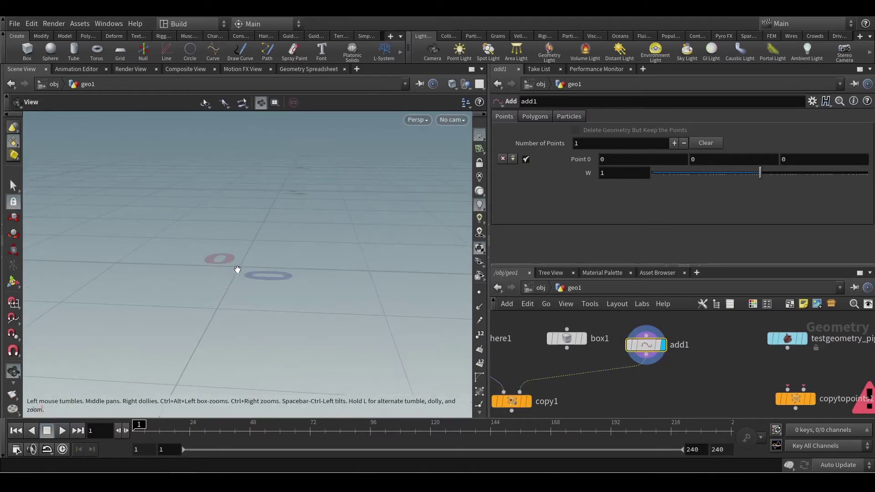
pyautogui.press('s')
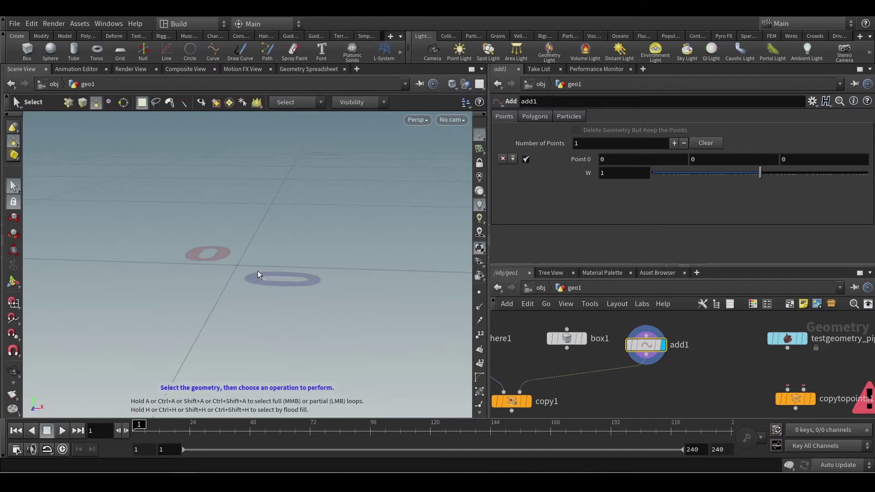
pyautogui.hotkey('ctrl', '2')
pyautogui.moveTo(251, 248)
pyautogui.mouseDown()
pyautogui.moveTo(226, 273)
pyautogui.moveTo(251, 246)
pyautogui.mouseUp()
pyautogui.press('Escape')
# Step: Raise the particle point size to 104 pixels in the viewport's geometry display options
pyautogui.press('d')
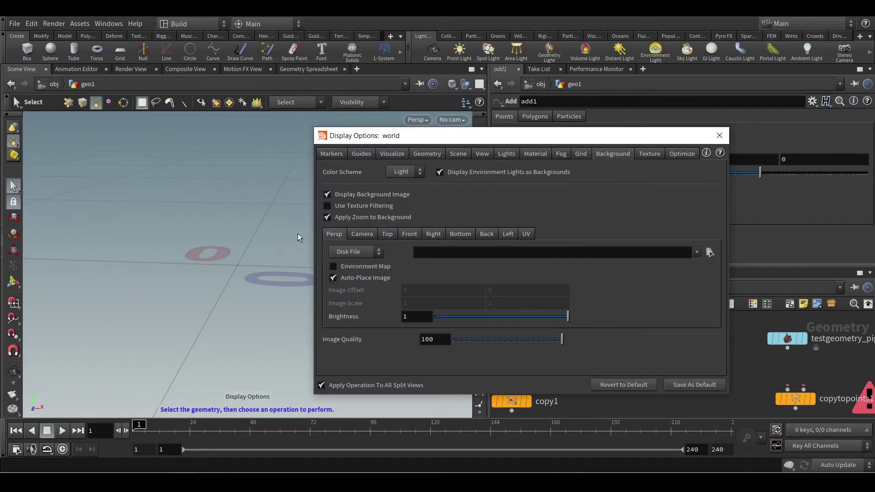
pyautogui.click(429, 154)
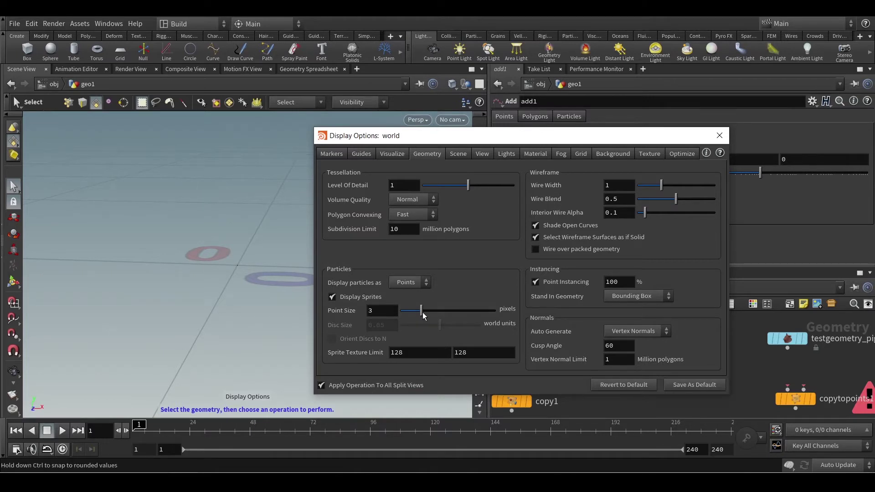
pyautogui.moveTo(423, 314); pyautogui.dragTo(532, 307)
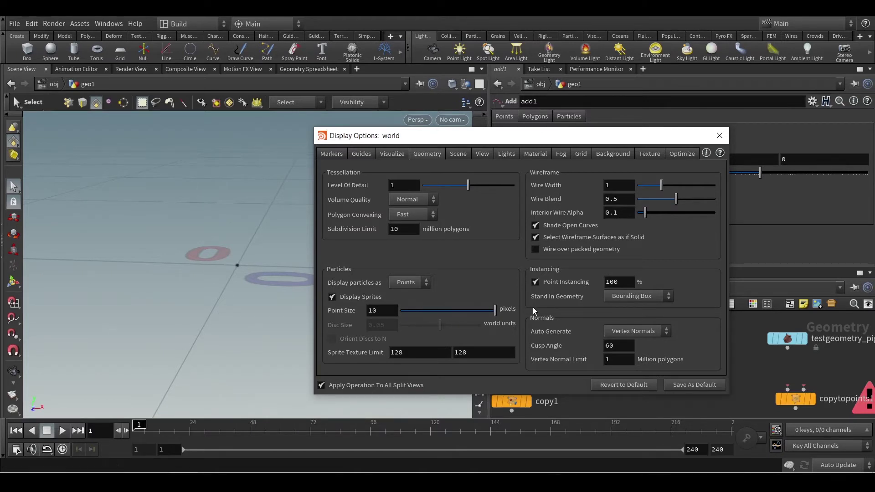
pyautogui.moveTo(385, 312); pyautogui.dragTo(854, 246, button='middle')
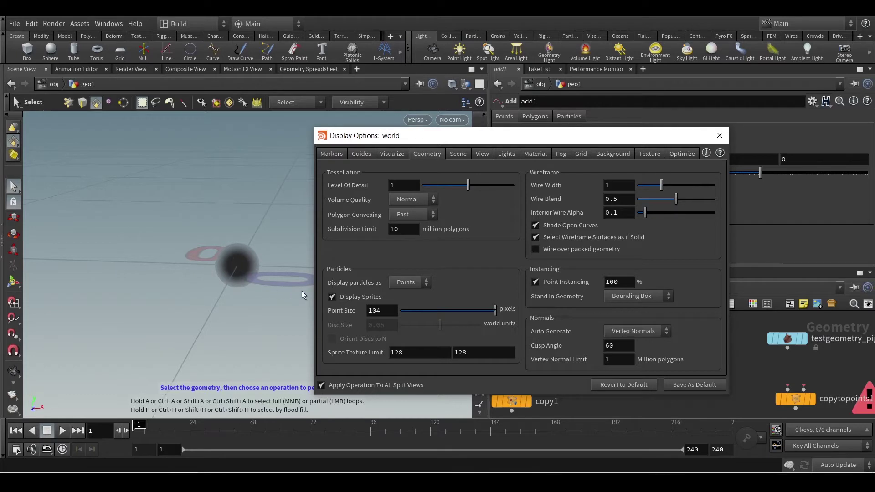
# Step: Set the particle point size back to 3 pixels and close the display options
pyautogui.click(434, 311)
pyautogui.moveTo(395, 311); pyautogui.dragTo(342, 324)
pyautogui.write('3')
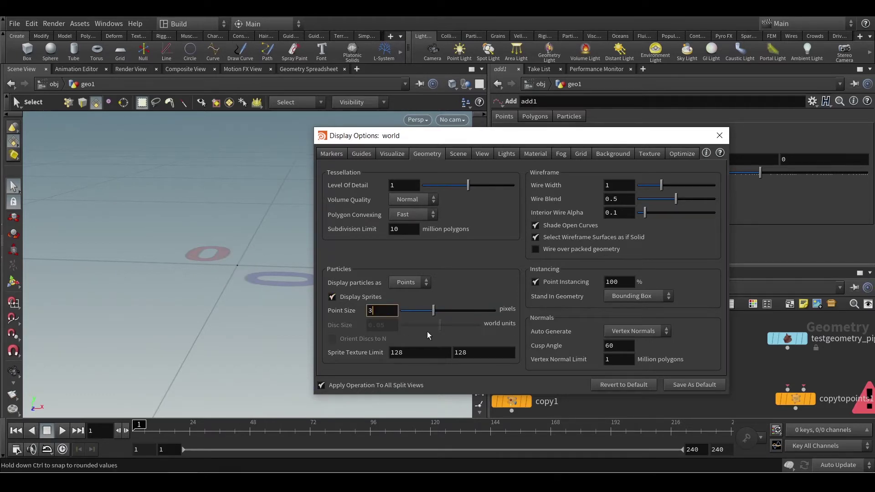
pyautogui.press('Return')
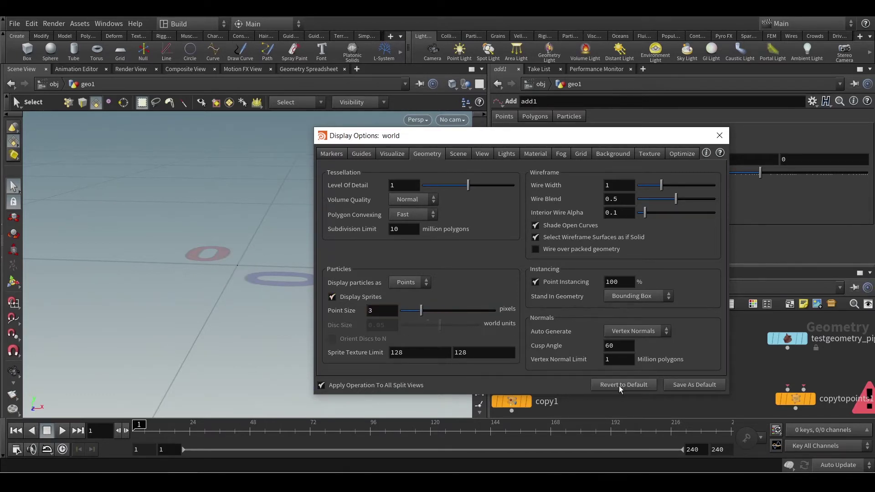
pyautogui.click(719, 135)
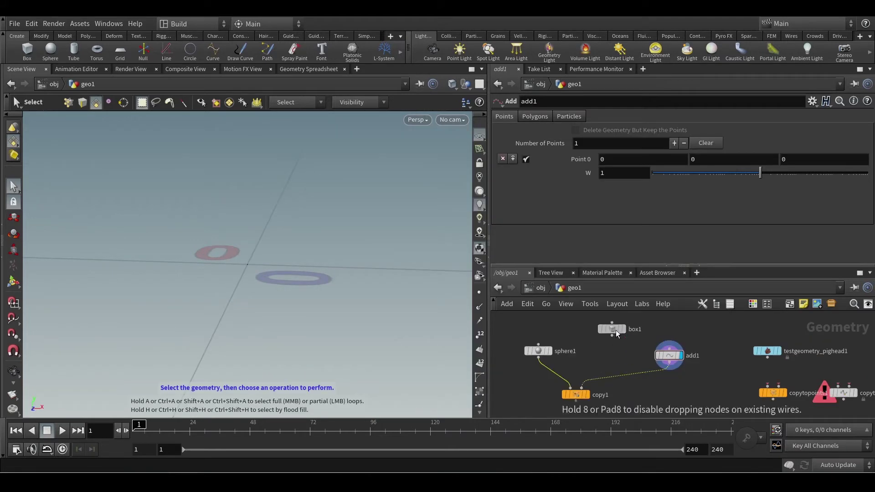
# Step: Increase the number of points on add1 to 4
pyautogui.click(668, 357)
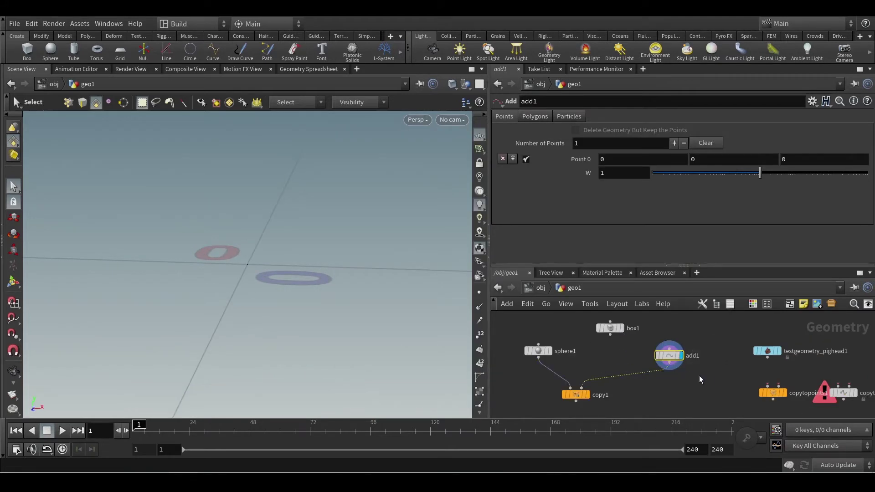
pyautogui.moveTo(699, 375); pyautogui.dragTo(649, 384, button='middle')
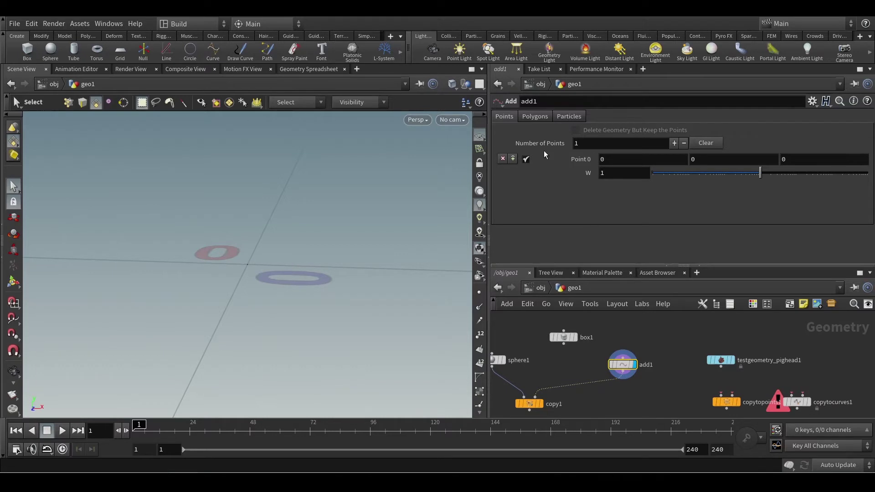
pyautogui.click(534, 117)
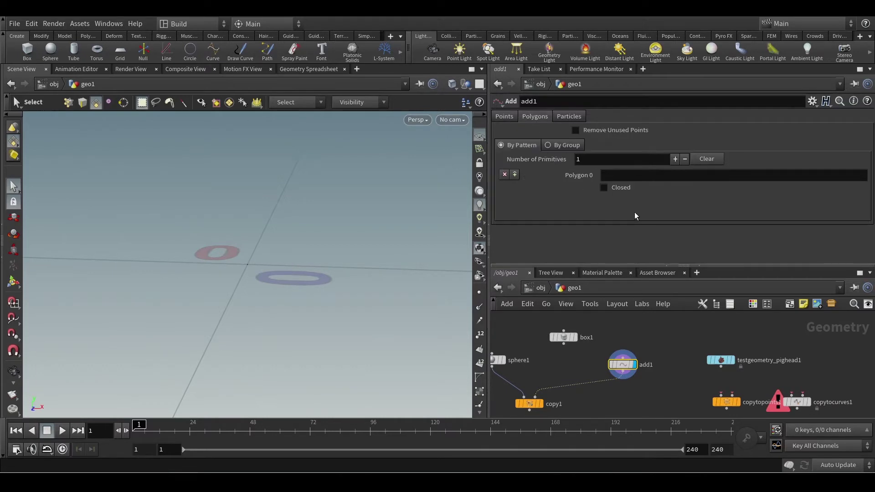
pyautogui.click(503, 117)
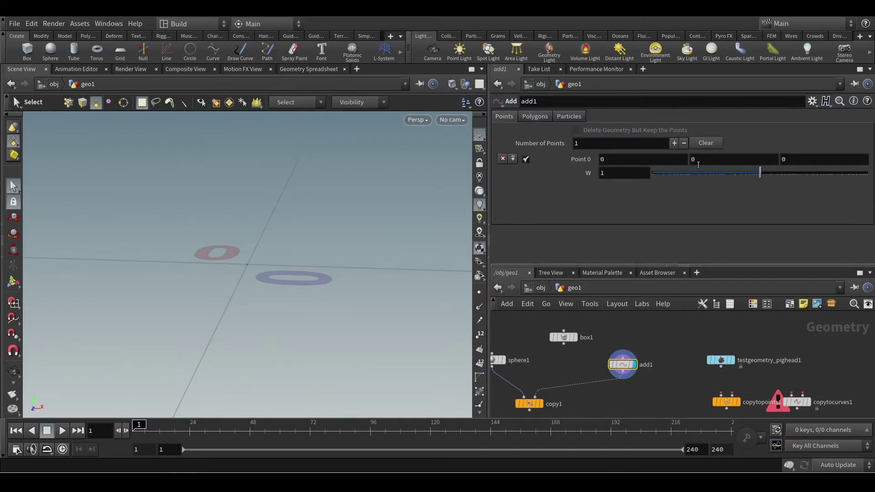
pyautogui.click(674, 144)
pyautogui.click(673, 144)
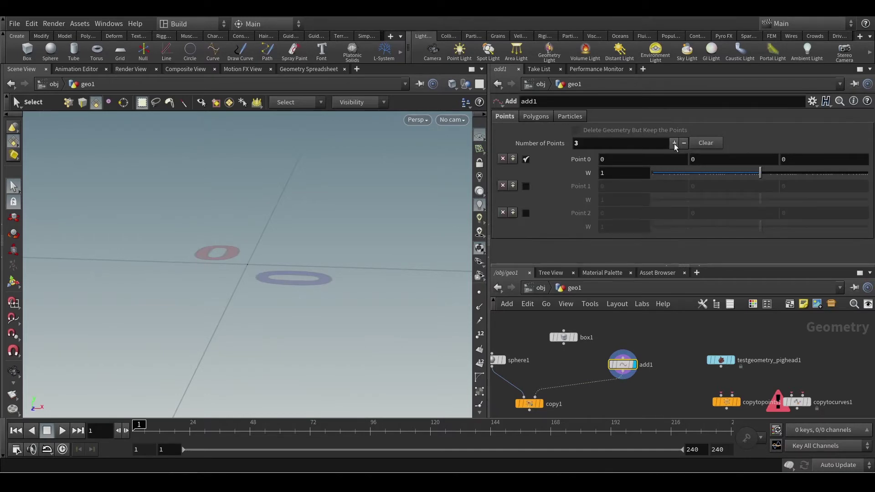
pyautogui.click(673, 144)
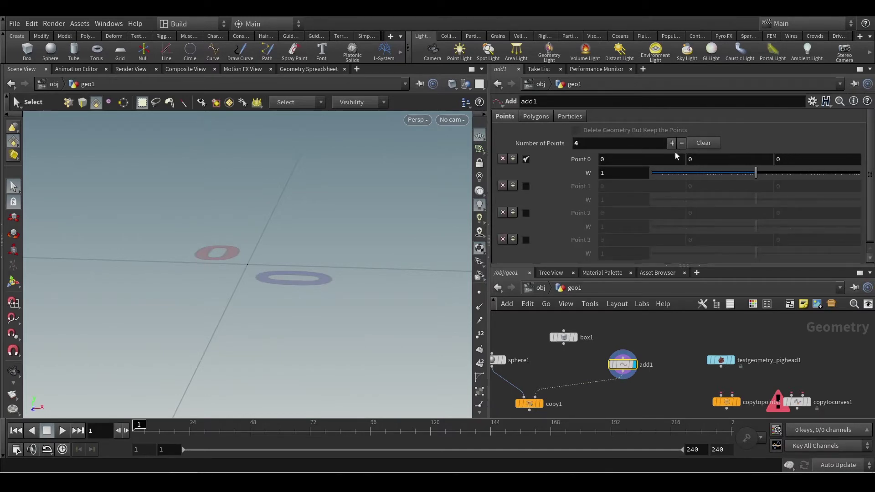
# Step: Enable Points 1, 2 and 3 of the Add node
pyautogui.click(526, 186)
pyautogui.click(527, 213)
pyautogui.click(527, 241)
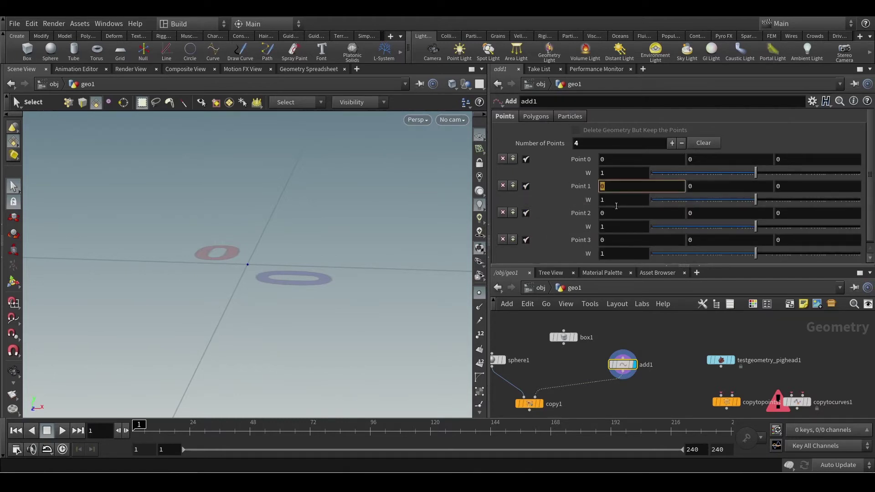
# Step: Set the X coordinate of Point 1, the Z coordinate of Point 2 and the Y coordinate of Point 3 to 1
pyautogui.write('1')
pyautogui.press('Return')
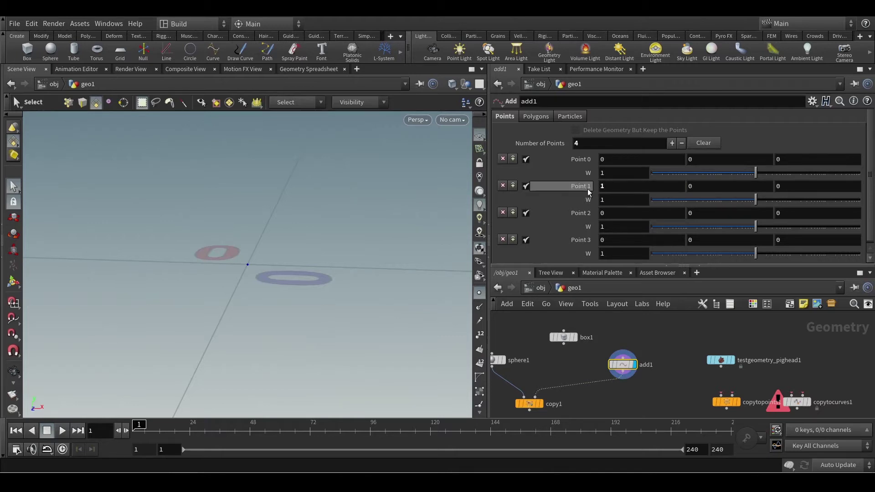
pyautogui.click(782, 213)
pyautogui.write('1')
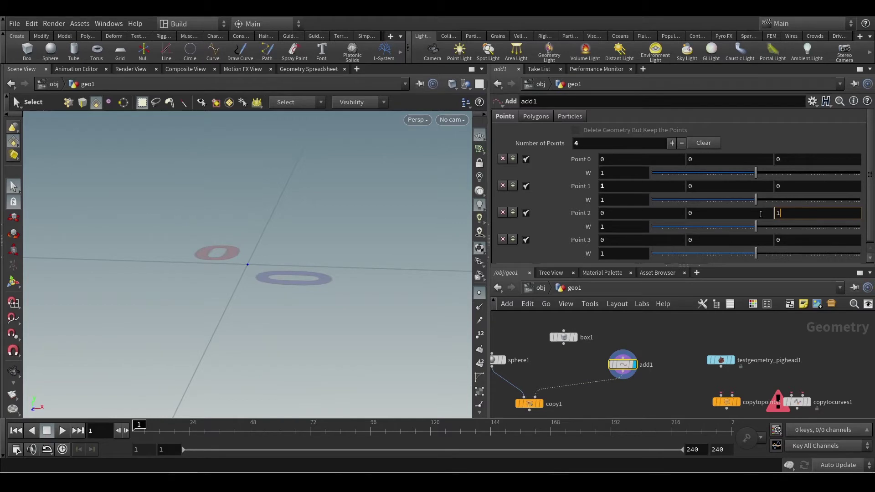
pyautogui.press('Return')
pyautogui.click(724, 240)
pyautogui.write('1')
pyautogui.press('Return')
# Step: Have add1 build its polygon By Group from all points and view the resulting line from another angle
pyautogui.click(539, 120)
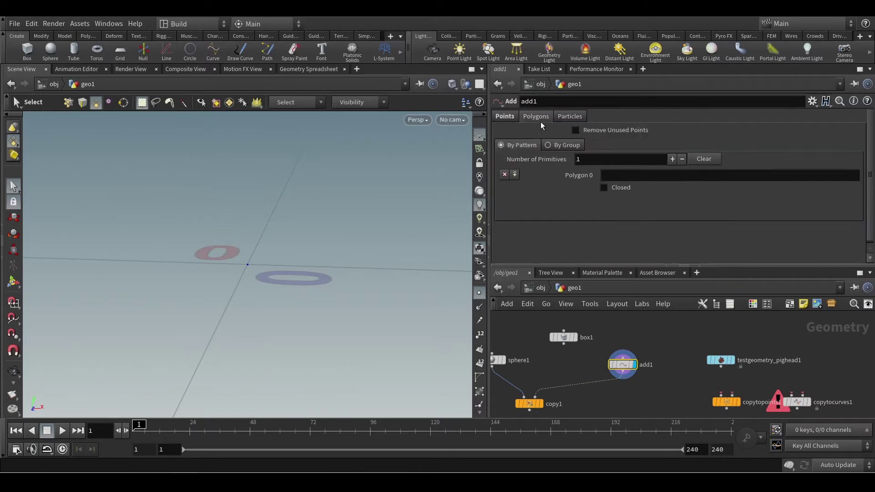
pyautogui.click(567, 145)
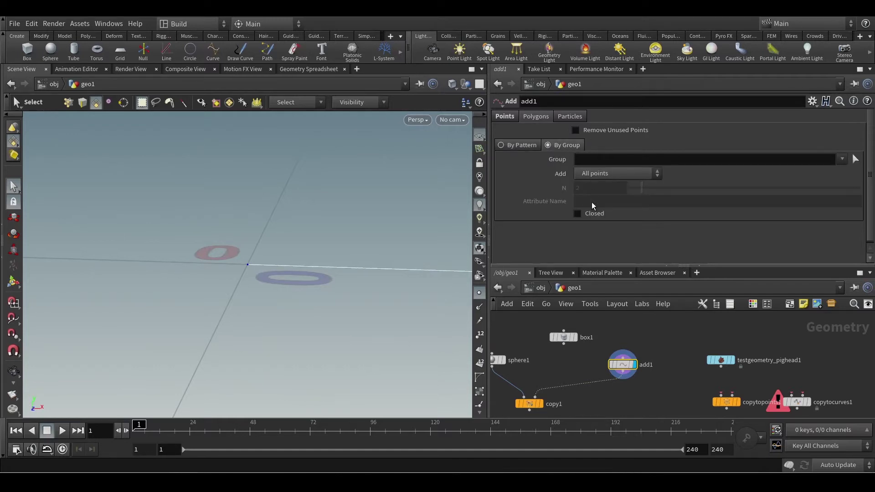
pyautogui.keyDown('alt'); pyautogui.moveTo(314, 264); pyautogui.dragTo(246, 305, button='middle'); pyautogui.keyUp('alt')
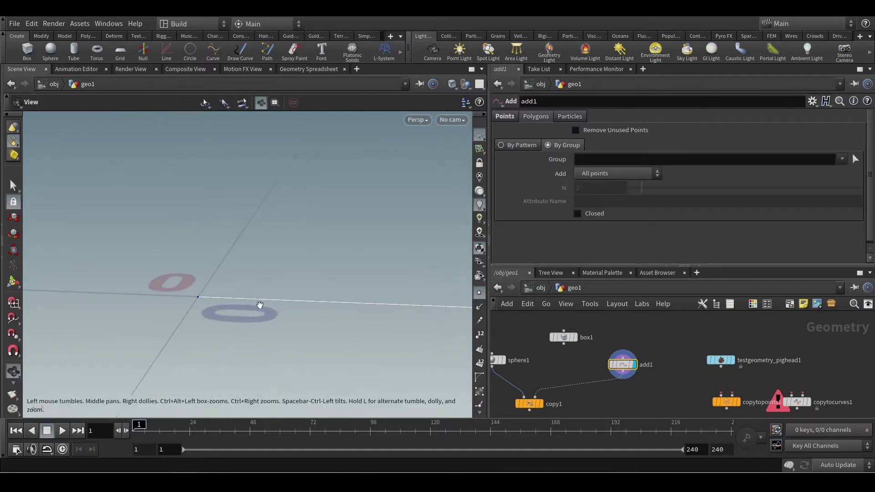
pyautogui.keyDown('alt'); pyautogui.moveTo(260, 304); pyautogui.dragTo(359, 277); pyautogui.keyUp('alt')
pyautogui.press('Delete')
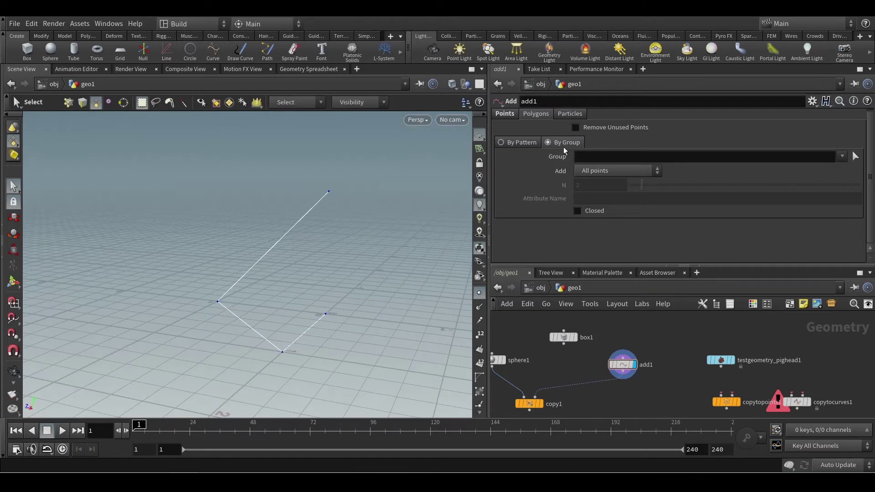
# Step: Switch add1's polygon mode back to By Pattern and connect box1 into the Add node's input
pyautogui.click(534, 147)
pyautogui.click(503, 115)
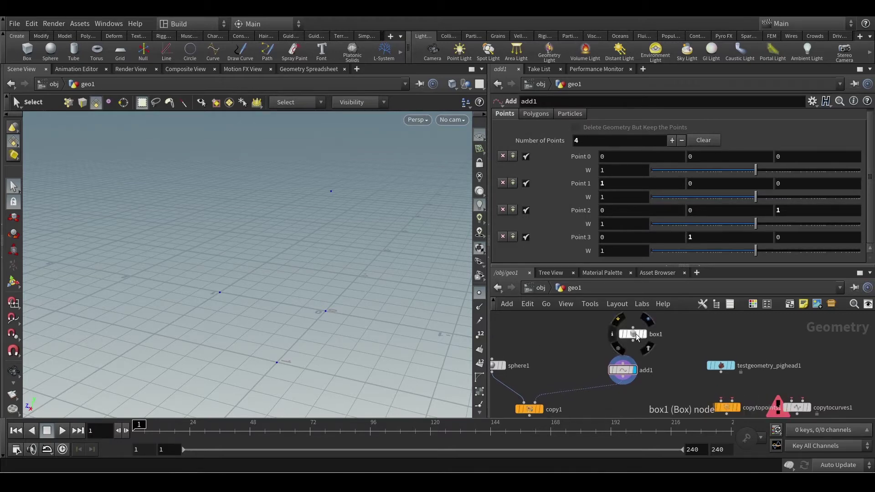
pyautogui.click(636, 335)
pyautogui.moveTo(633, 341)
pyautogui.mouseDown()
pyautogui.moveTo(623, 363)
pyautogui.moveTo(631, 343)
pyautogui.mouseUp()
pyautogui.scroll(2, 646, 355)
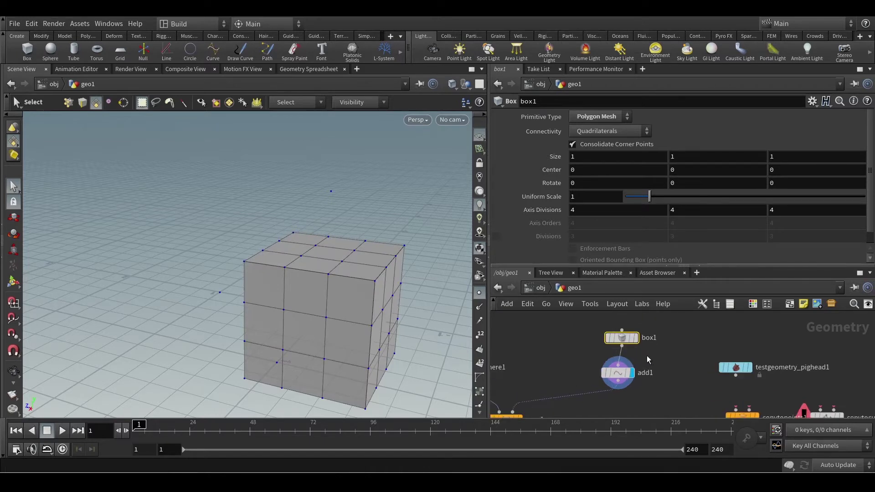
pyautogui.moveTo(666, 348)
pyautogui.mouseDown(button='middle')
pyautogui.moveTo(629, 328)
pyautogui.moveTo(674, 343)
pyautogui.mouseUp(button='middle')
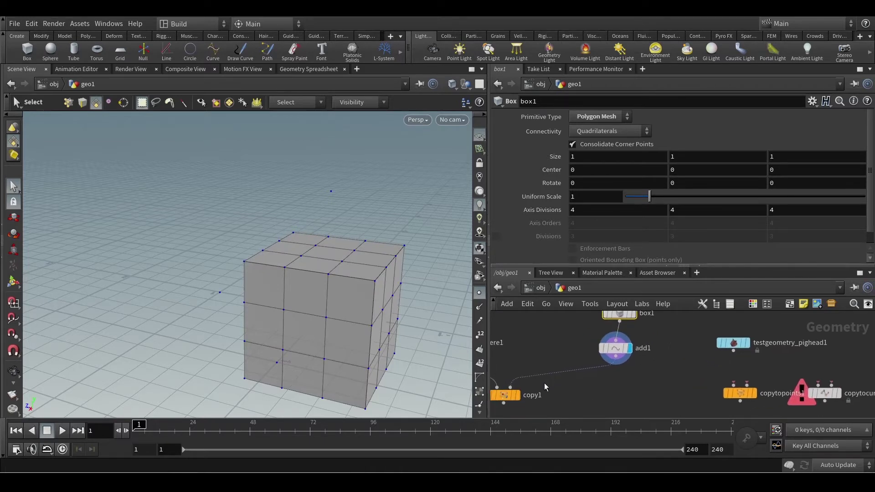
pyautogui.moveTo(643, 368); pyautogui.dragTo(607, 384, button='middle')
pyautogui.scroll(3, 615, 366)
pyautogui.moveTo(629, 347); pyautogui.dragTo(638, 379, button='middle')
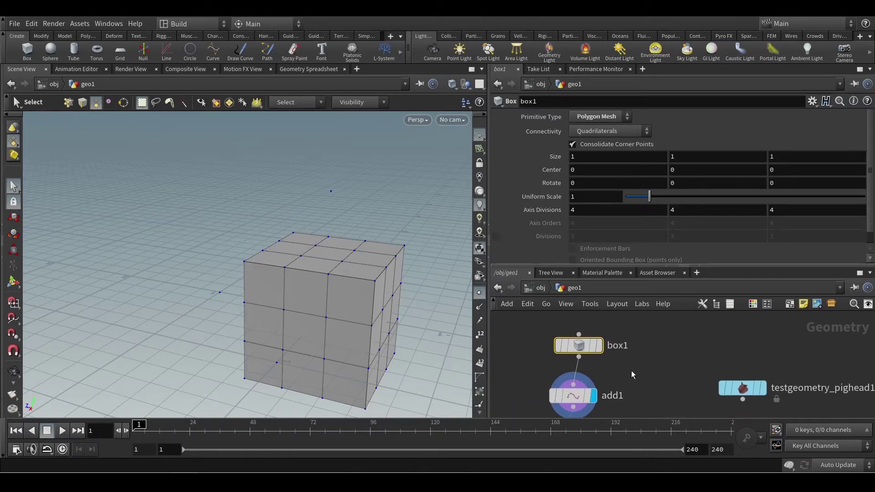
# Step: Display box1 on its own, switch the display back to add1, and enable Delete Geometry But Keep the Points there
pyautogui.click(598, 345)
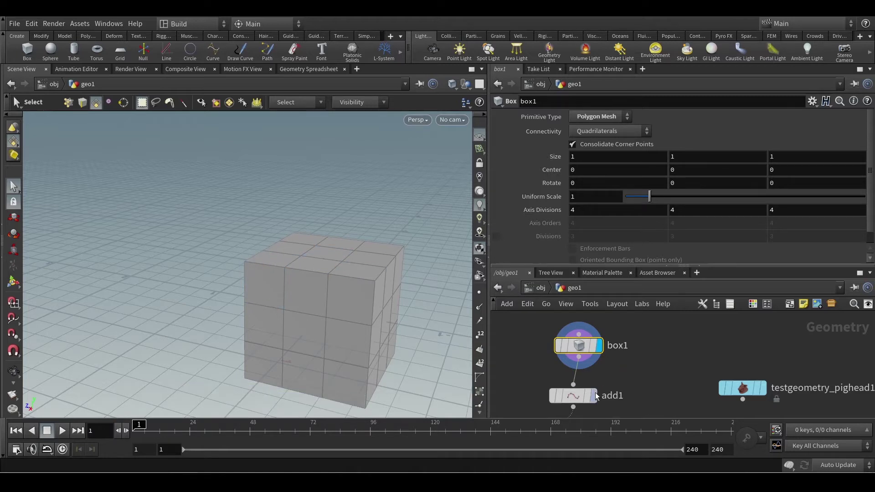
pyautogui.moveTo(535, 379); pyautogui.dragTo(532, 352, button='middle')
pyautogui.moveTo(519, 348); pyautogui.dragTo(637, 376)
pyautogui.moveTo(592, 375)
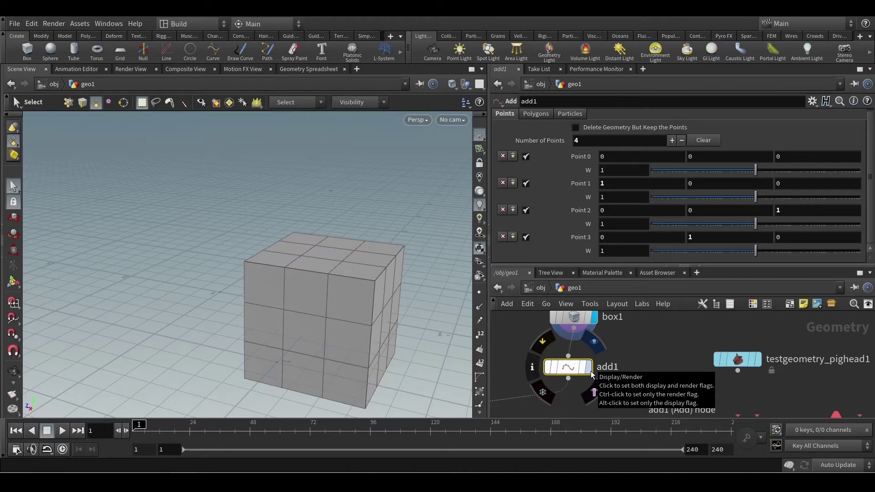
pyautogui.click(590, 374)
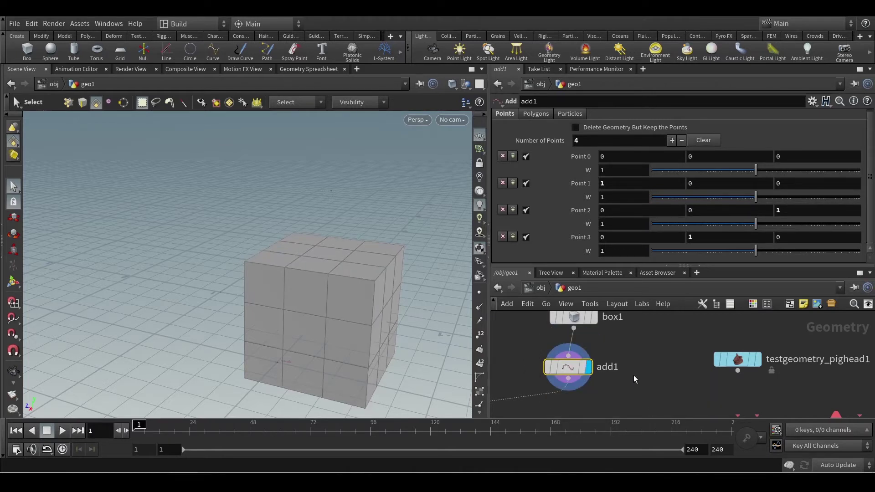
pyautogui.click(575, 128)
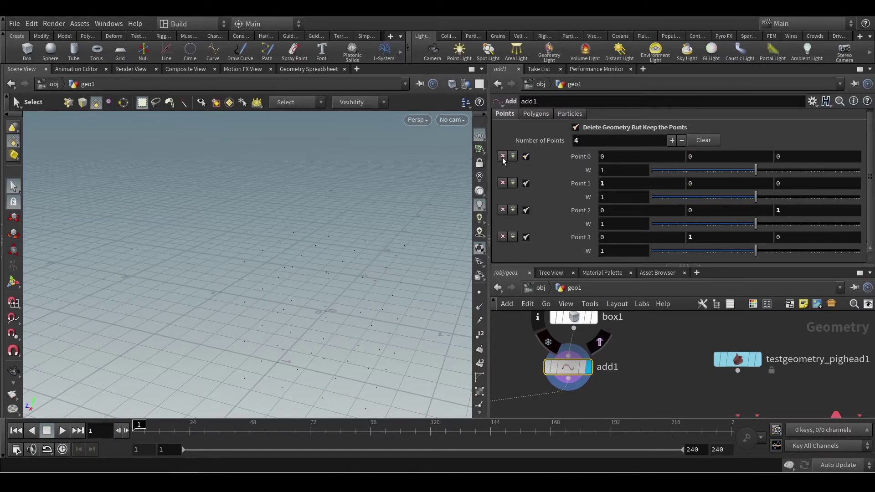
# Step: Remove Points 3, 2 and 1 from add1 and clear the remaining point entry
pyautogui.click(503, 238)
pyautogui.click(502, 210)
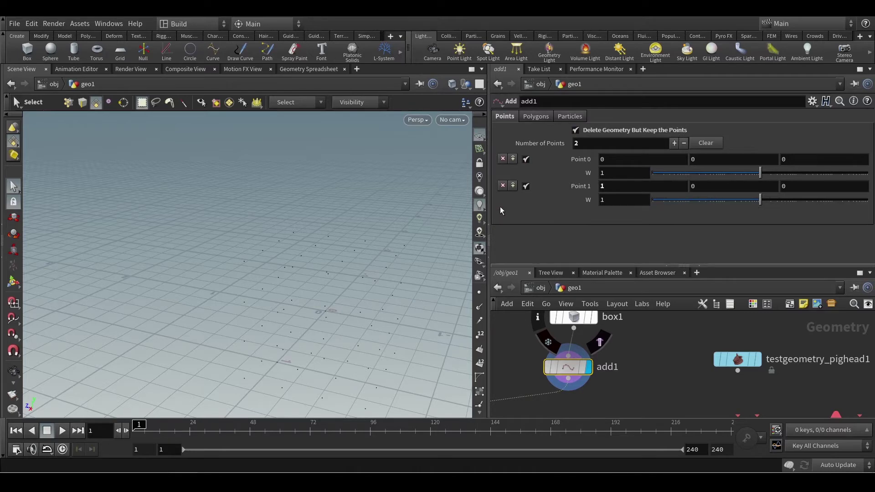
pyautogui.click(502, 183)
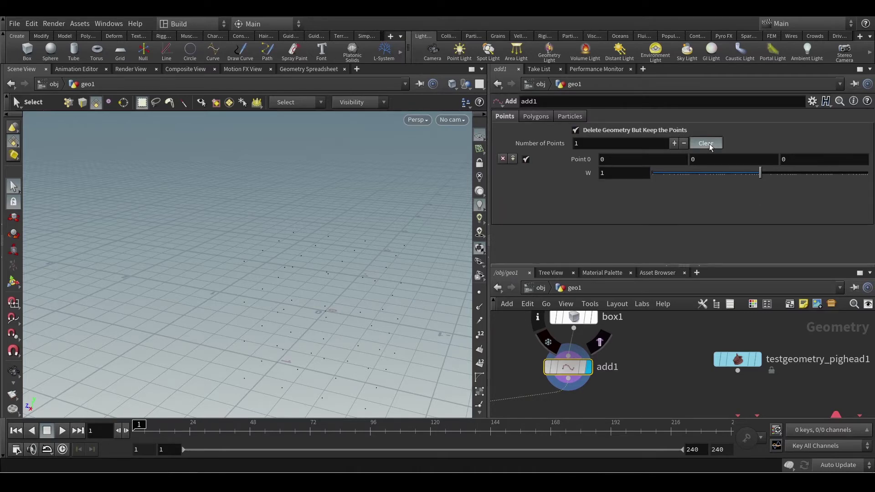
pyautogui.click(709, 143)
pyautogui.press('Escape')
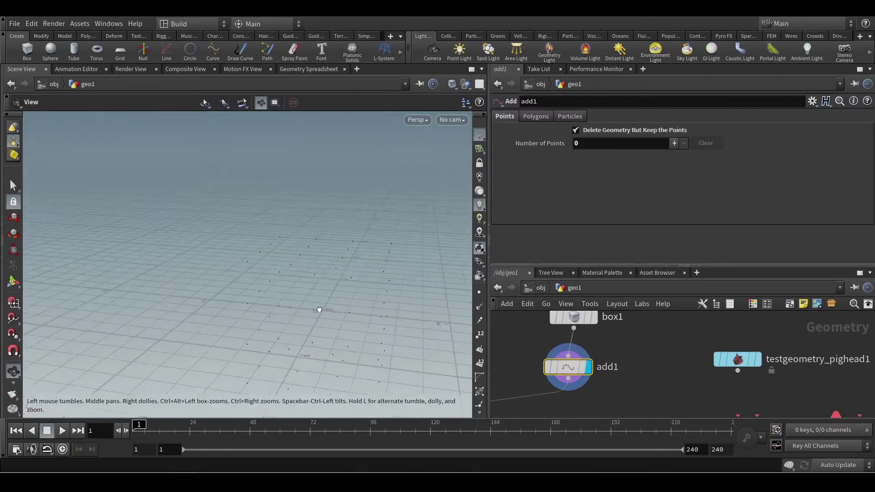
pyautogui.moveTo(318, 307); pyautogui.dragTo(269, 320)
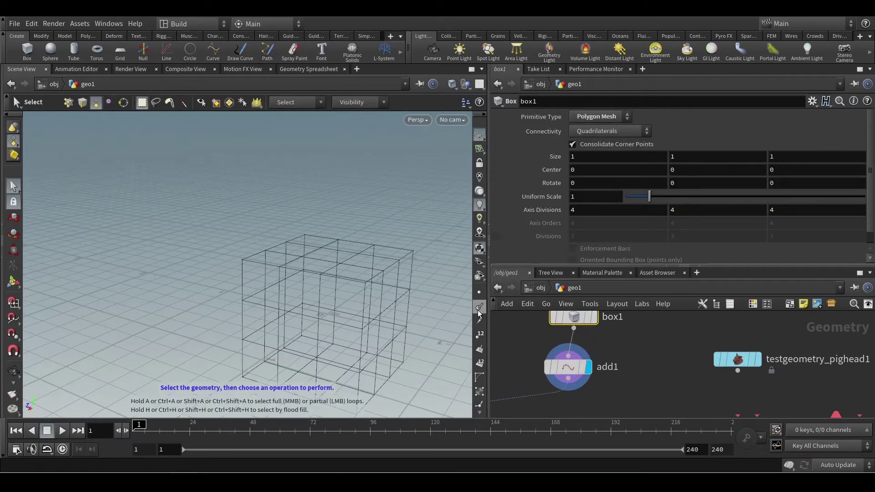
# Step: Turn on point markers in the viewport and inspect add1's box points from different angles
pyautogui.click(478, 293)
pyautogui.scroll(3, 377, 297)
pyautogui.click(654, 349)
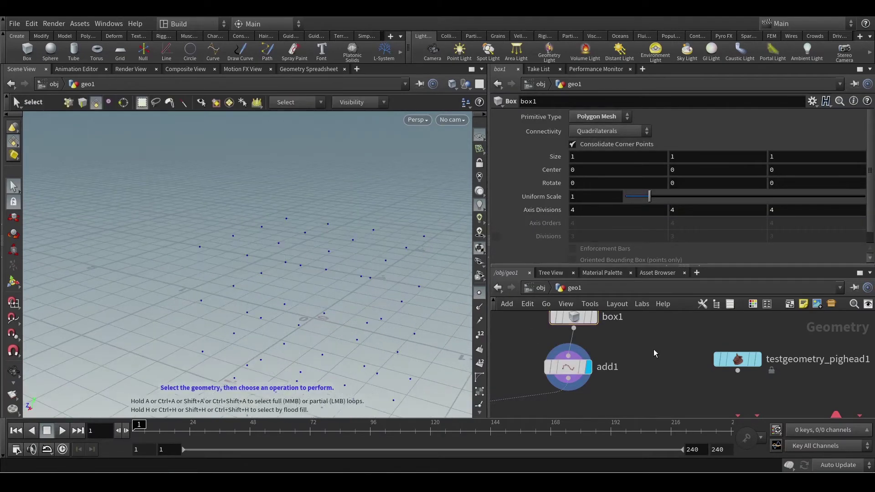
pyautogui.click(568, 367)
pyautogui.keyDown('alt'); pyautogui.moveTo(396, 291); pyautogui.dragTo(385, 291); pyautogui.keyUp('alt')
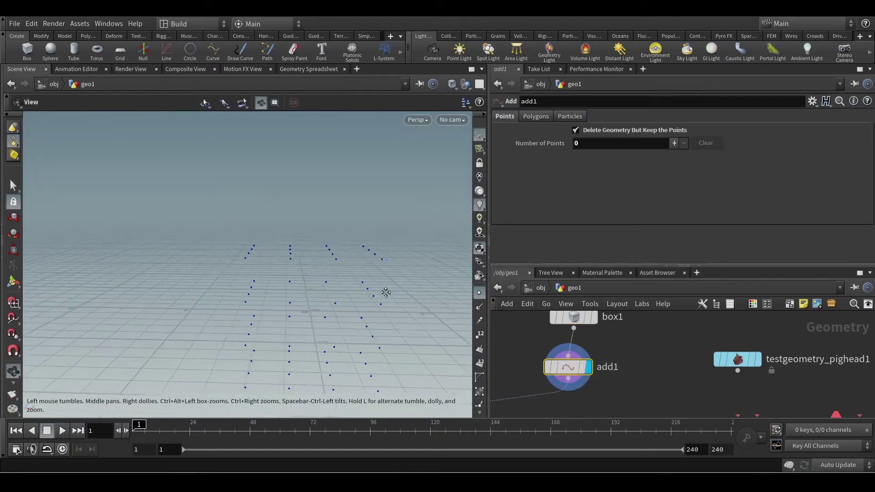
pyautogui.keyDown('alt'); pyautogui.moveTo(384, 291); pyautogui.dragTo(359, 275, button='middle'); pyautogui.keyUp('alt')
# Step: Delete the box1 node and give add1 a single enabled point at the origin
pyautogui.press('Up')
pyautogui.press('Delete')
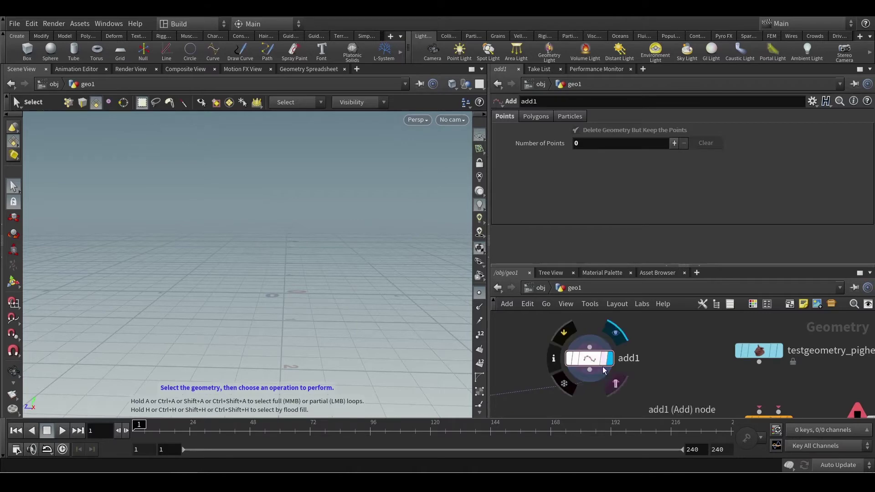
pyautogui.keyDown('alt'); pyautogui.moveTo(262, 355); pyautogui.dragTo(266, 367); pyautogui.keyUp('alt')
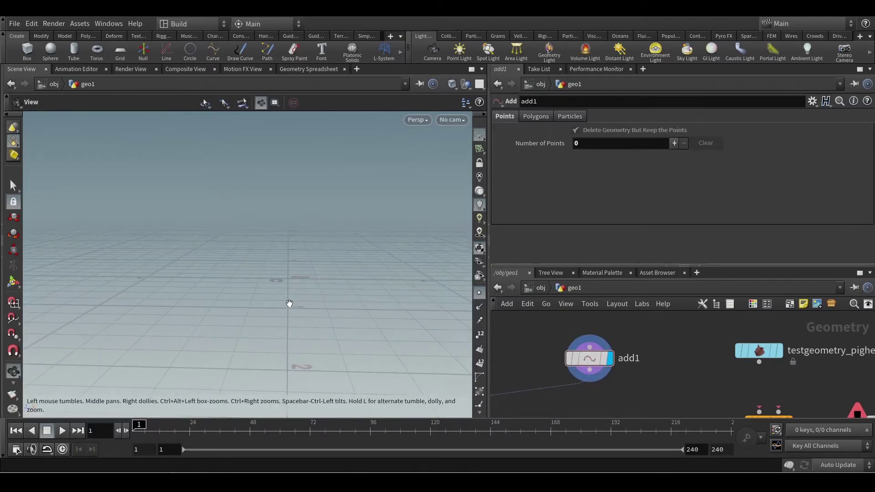
pyautogui.keyDown('alt'); pyautogui.moveTo(289, 303); pyautogui.dragTo(273, 324); pyautogui.keyUp('alt')
pyautogui.click(674, 143)
pyautogui.click(526, 159)
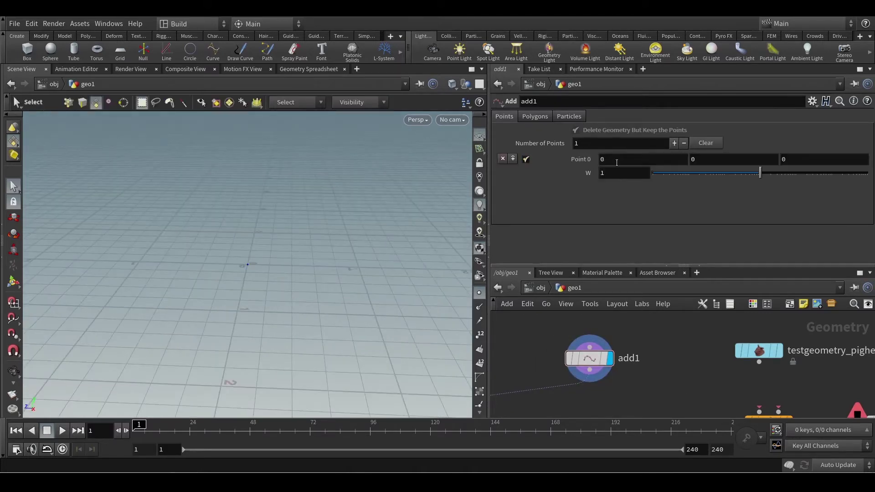
pyautogui.keyDown('alt'); pyautogui.moveTo(257, 272); pyautogui.dragTo(251, 266); pyautogui.keyUp('alt')
pyautogui.keyDown('alt'); pyautogui.scroll(3, 251, 266); pyautogui.keyUp('alt')
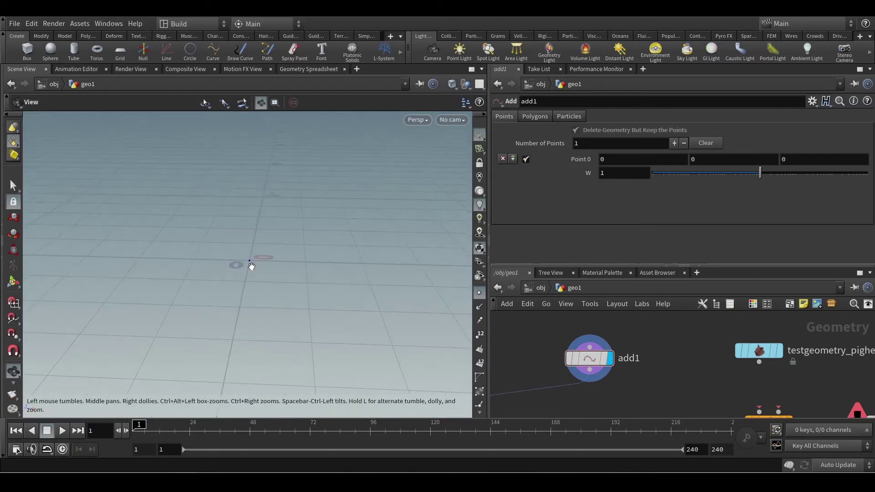
pyautogui.moveTo(652, 363); pyautogui.dragTo(670, 340, button='middle')
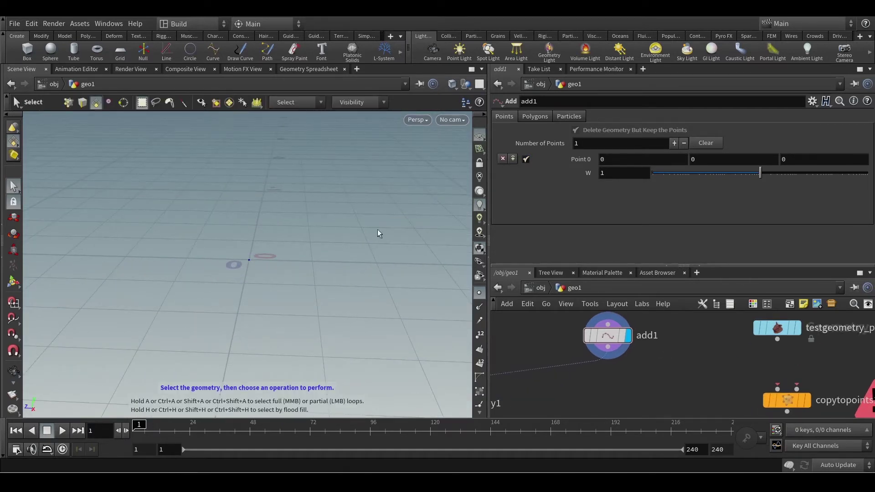
pyautogui.keyDown('alt'); pyautogui.scroll(-5, 281, 302); pyautogui.keyUp('alt')
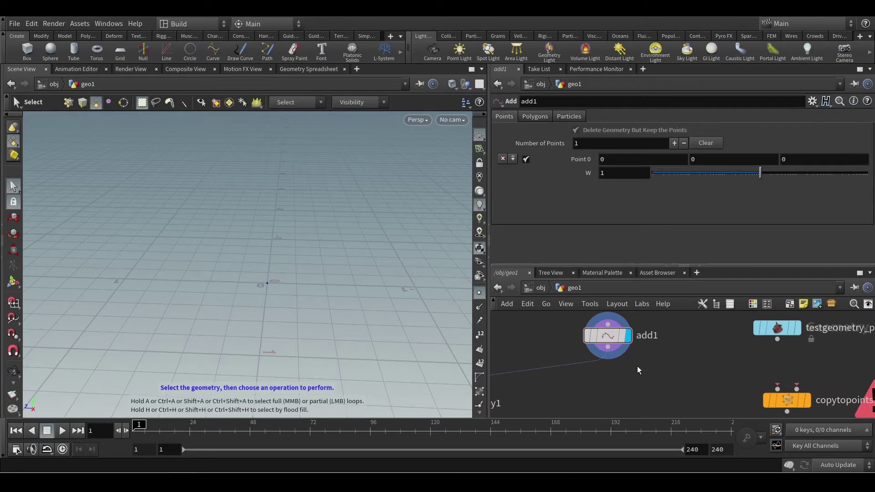
# Step: Create a Point Replicate node below add1, feed add1 into it and display its result
pyautogui.press('Tab')
pyautogui.moveTo(682, 268)
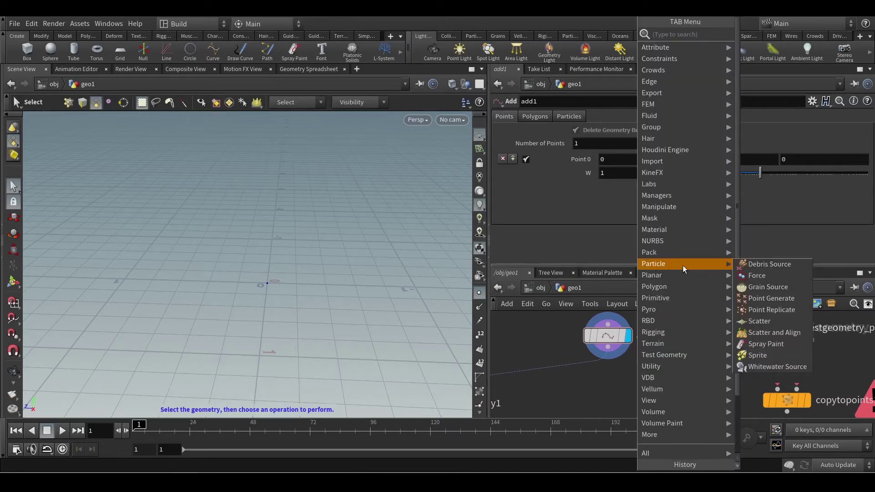
pyautogui.click(780, 311)
pyautogui.click(633, 376)
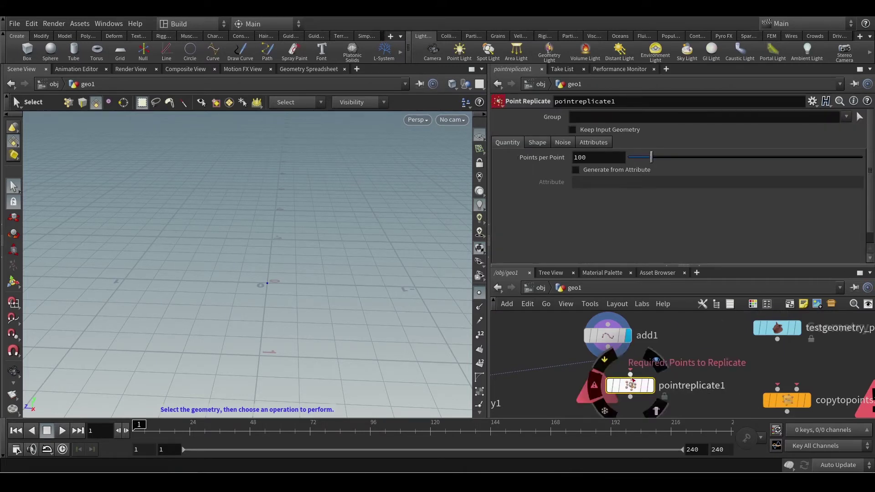
pyautogui.click(610, 351)
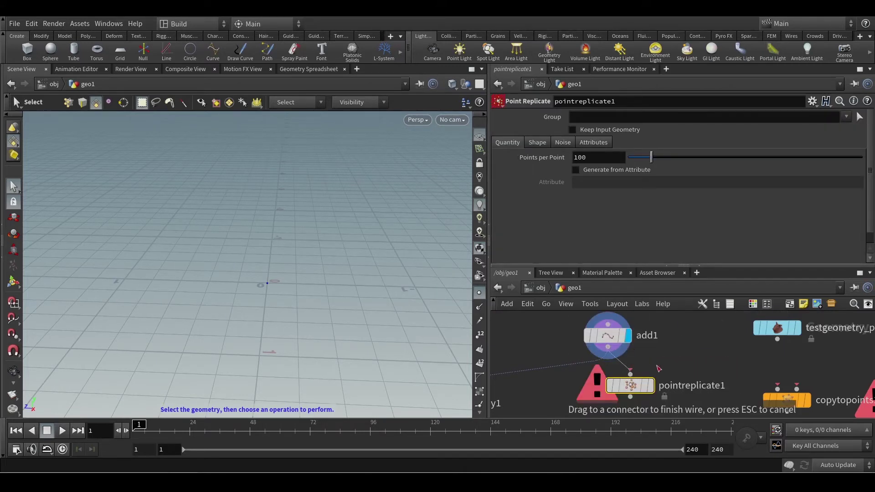
pyautogui.click(635, 392)
pyautogui.press('Escape')
pyautogui.moveTo(289, 328); pyautogui.dragTo(245, 291)
pyautogui.press('s')
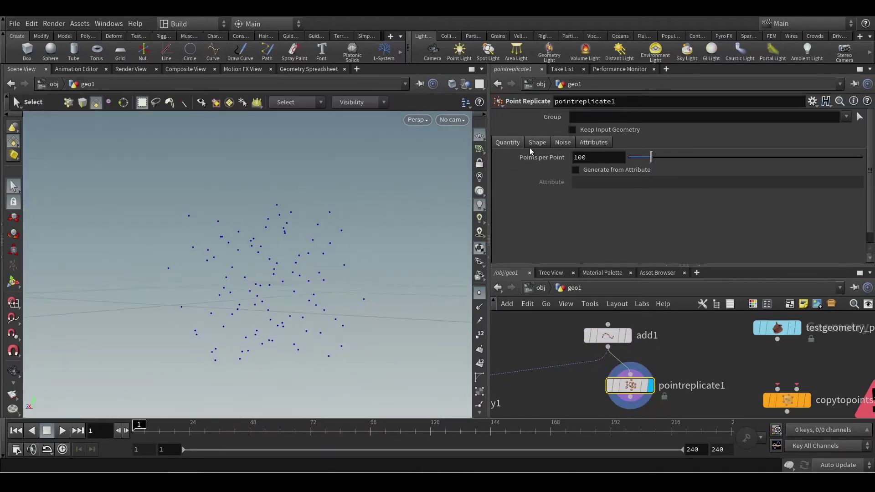
# Step: Set the Size of the Point Replicate node's box shape to 4 in Y and 1.5 in Z
pyautogui.moveTo(645, 159); pyautogui.dragTo(649, 160)
pyautogui.click(542, 143)
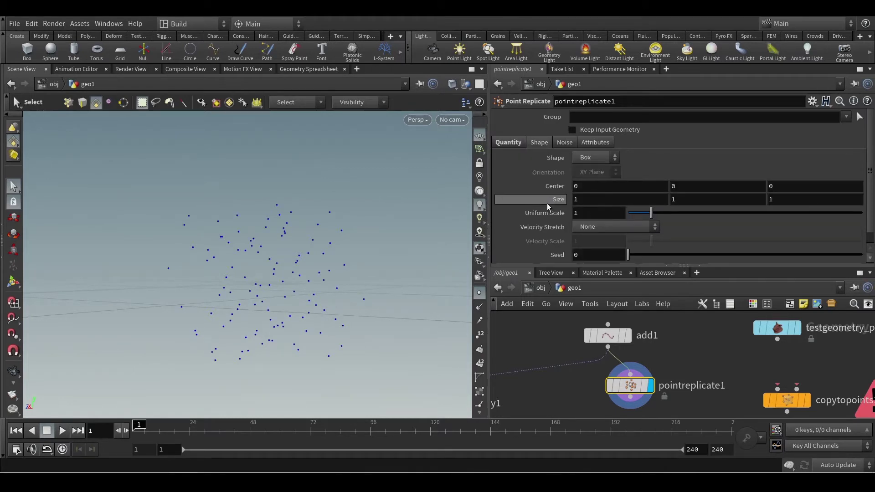
pyautogui.moveTo(543, 201)
pyautogui.mouseDown(button='middle')
pyautogui.moveTo(597, 203)
pyautogui.moveTo(559, 205)
pyautogui.mouseUp(button='middle')
pyautogui.moveTo(677, 182); pyautogui.dragTo(706, 177, button='middle')
pyautogui.hotkey('ctrl', 'z')
pyautogui.keyDown('alt'); pyautogui.scroll(-2, 399, 229); pyautogui.keyUp('alt')
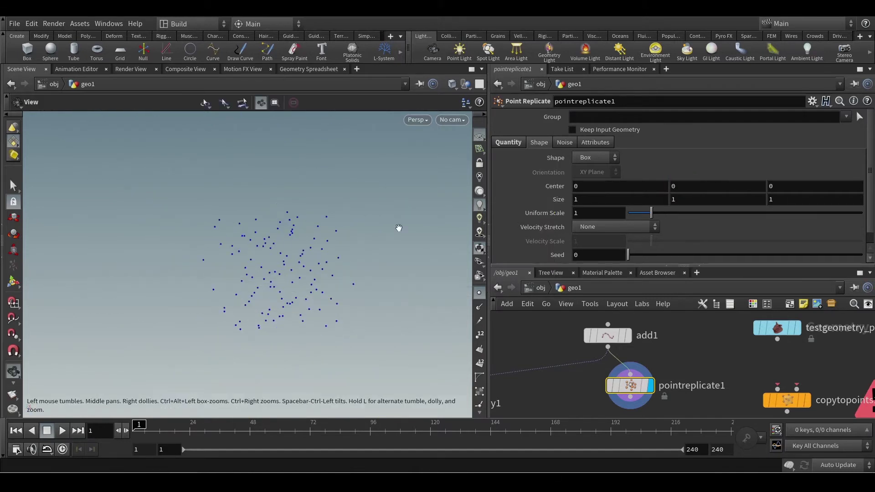
pyautogui.keyDown('alt'); pyautogui.scroll(-3, 332, 232); pyautogui.keyUp('alt')
pyautogui.keyDown('alt'); pyautogui.moveTo(331, 232); pyautogui.dragTo(437, 256); pyautogui.keyUp('alt')
pyautogui.moveTo(670, 191); pyautogui.dragTo(696, 183, button='middle')
pyautogui.moveTo(605, 201); pyautogui.dragTo(605, 201, button='middle')
pyautogui.moveTo(780, 197); pyautogui.dragTo(814, 196, button='middle')
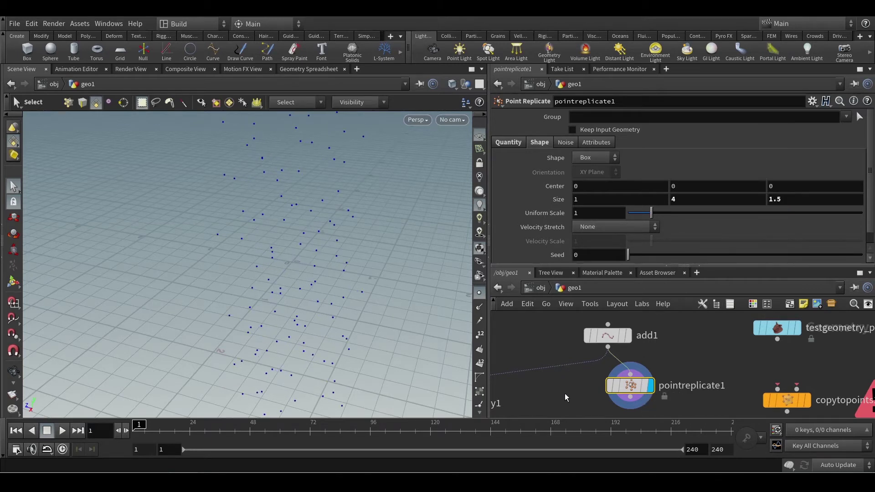
# Step: Move the copy1 node further down in the network to make room above it
pyautogui.moveTo(565, 392); pyautogui.dragTo(654, 357, button='middle')
pyautogui.scroll(-2, 655, 351)
pyautogui.moveTo(561, 370)
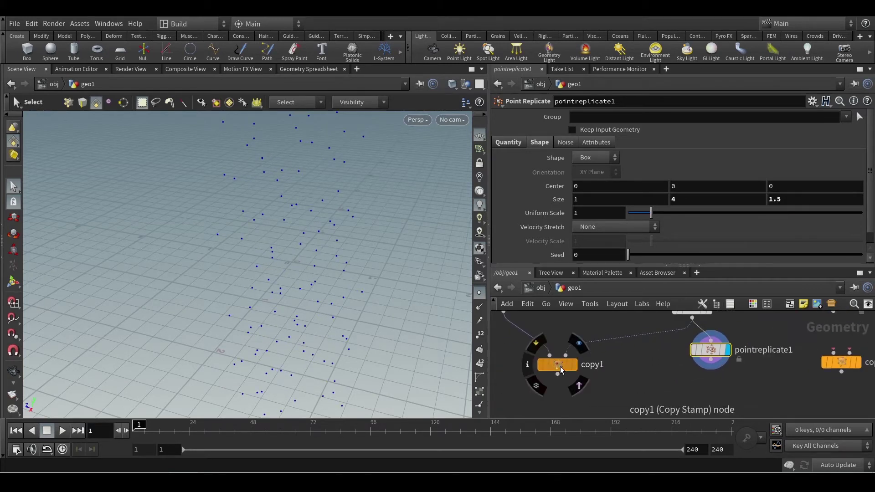
pyautogui.moveTo(562, 370); pyautogui.dragTo(557, 401)
# Step: Turn off the point markers in the viewport and frame the replicated point cloud
pyautogui.press('Escape')
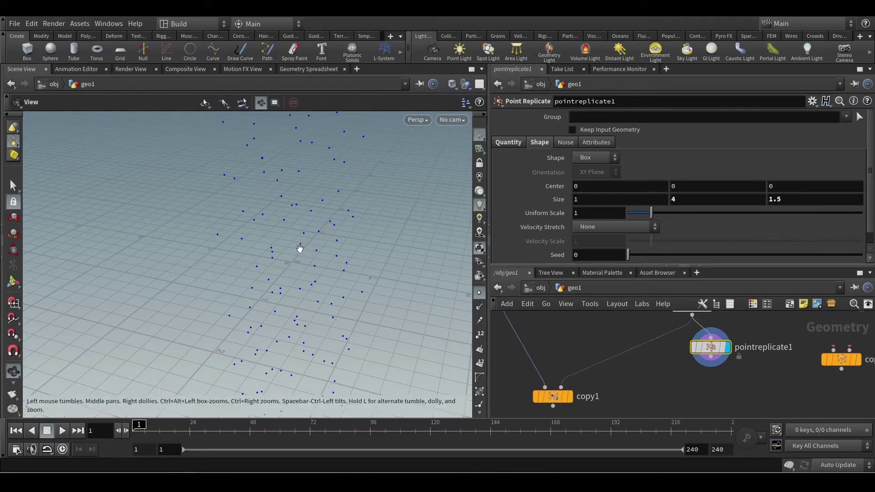
pyautogui.moveTo(299, 248); pyautogui.dragTo(274, 220)
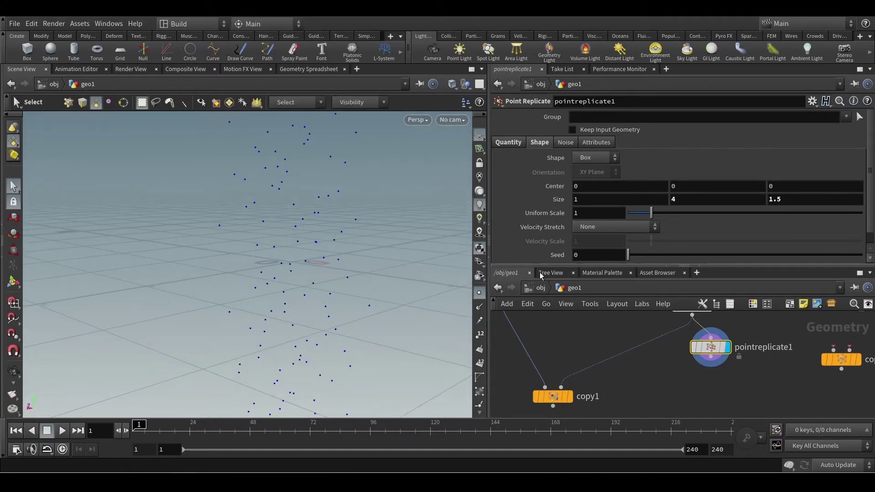
pyautogui.click(480, 295)
pyautogui.keyDown('alt'); pyautogui.scroll(-2, 371, 206); pyautogui.keyUp('alt')
pyautogui.keyDown('alt'); pyautogui.scroll(-2, 371, 207); pyautogui.keyUp('alt')
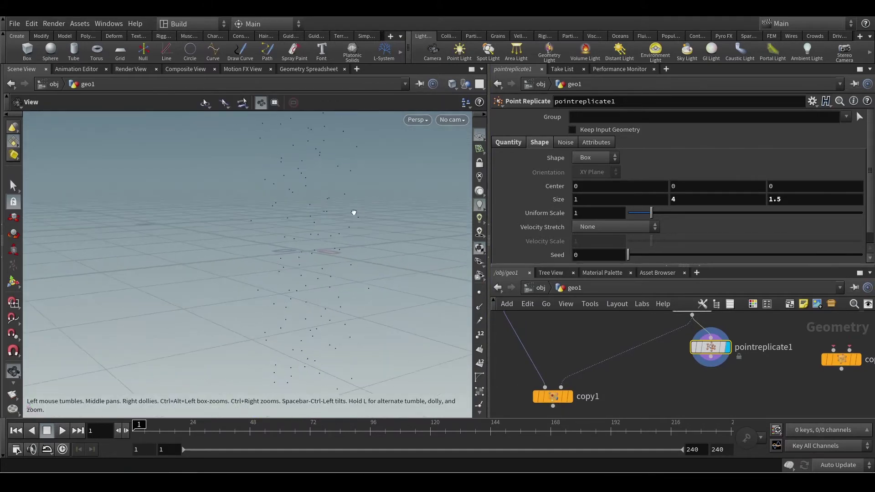
pyautogui.keyDown('alt'); pyautogui.moveTo(354, 212); pyautogui.dragTo(356, 251, button='middle'); pyautogui.keyUp('alt')
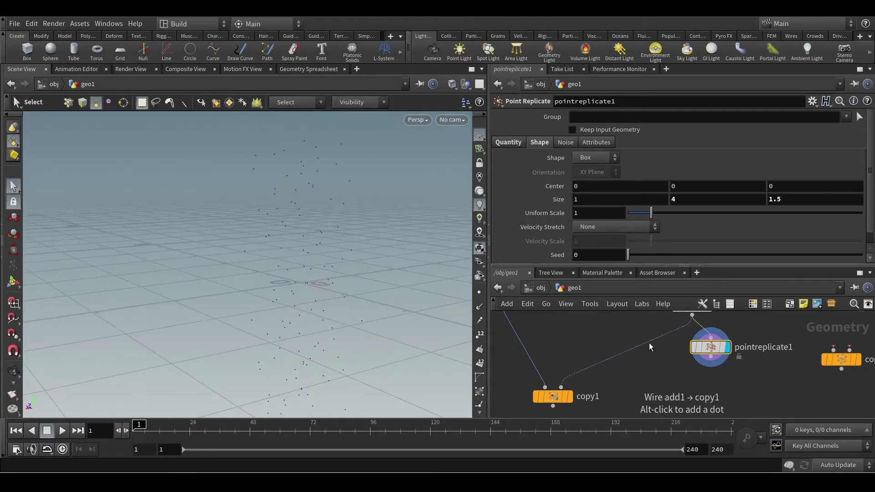
# Step: Select sphere1 and rewire copy1's second input to pointreplicate1 instead of add1
pyautogui.moveTo(649, 342); pyautogui.dragTo(691, 396, button='middle')
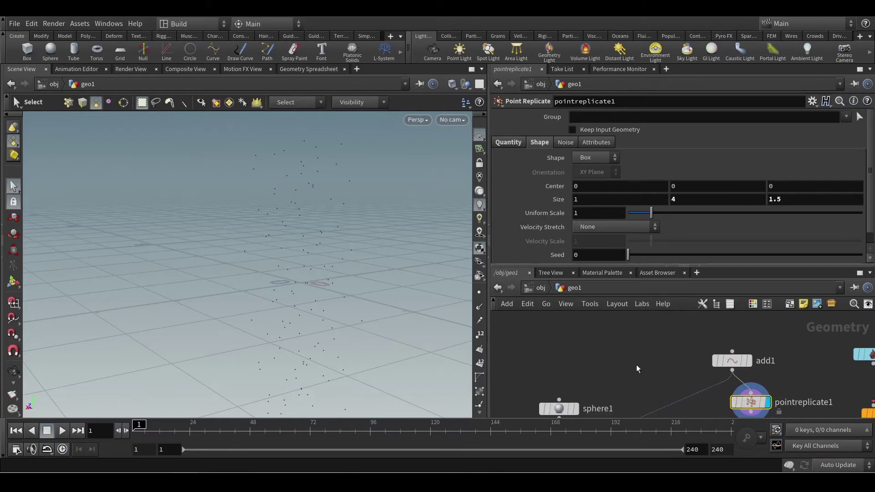
pyautogui.moveTo(636, 365); pyautogui.dragTo(639, 301, button='middle')
pyautogui.click(557, 343)
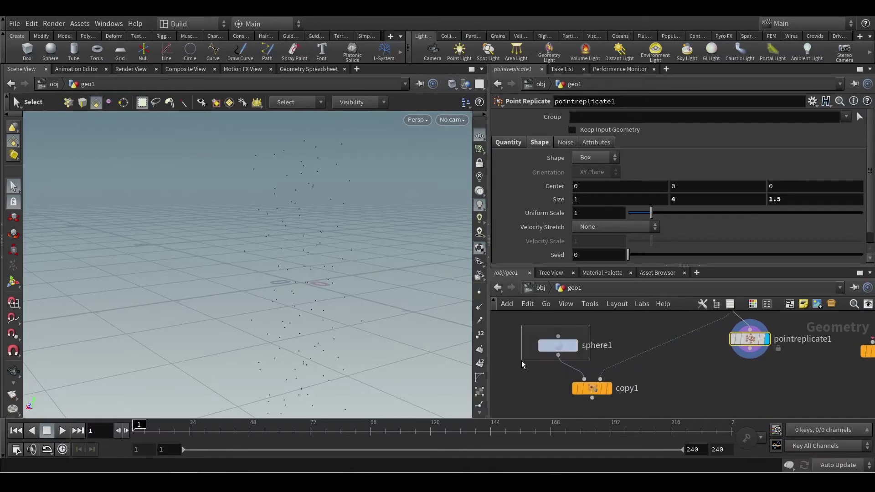
pyautogui.moveTo(689, 333); pyautogui.dragTo(743, 366)
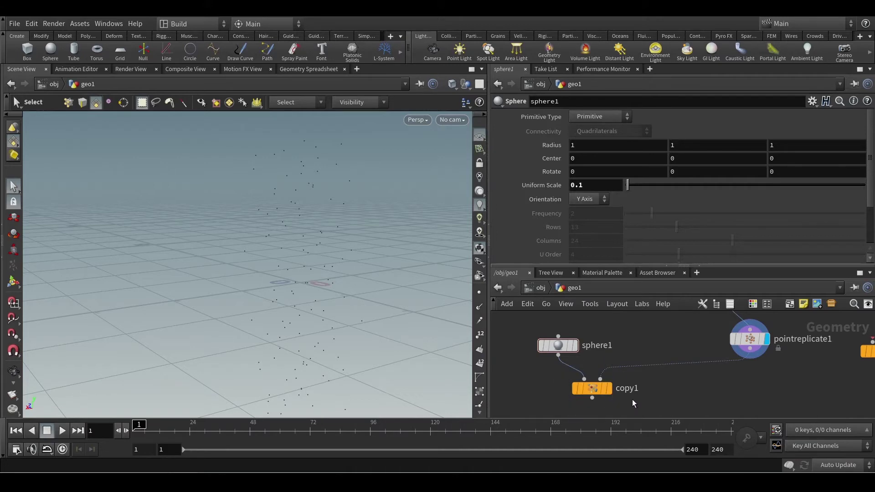
# Step: Display copy1's output and frame the column of copied spheres
pyautogui.click(609, 388)
pyautogui.moveTo(356, 308); pyautogui.dragTo(338, 259)
pyautogui.press('s')
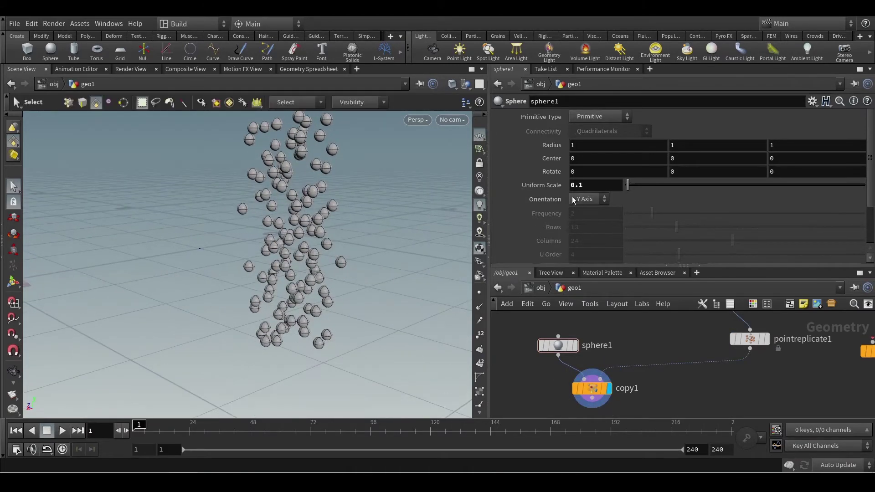
# Step: Set sphere1's Uniform Scale to 0.05 and view the smaller copies from another angle
pyautogui.click(579, 185)
pyautogui.write('0.05')
pyautogui.press('Return')
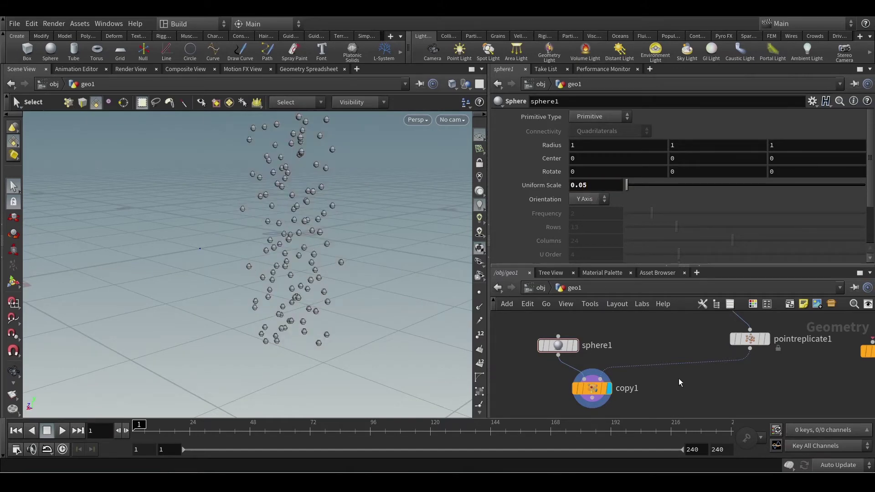
pyautogui.moveTo(679, 379); pyautogui.dragTo(703, 382, button='middle')
pyautogui.keyDown('alt'); pyautogui.moveTo(347, 192); pyautogui.dragTo(384, 195); pyautogui.keyUp('alt')
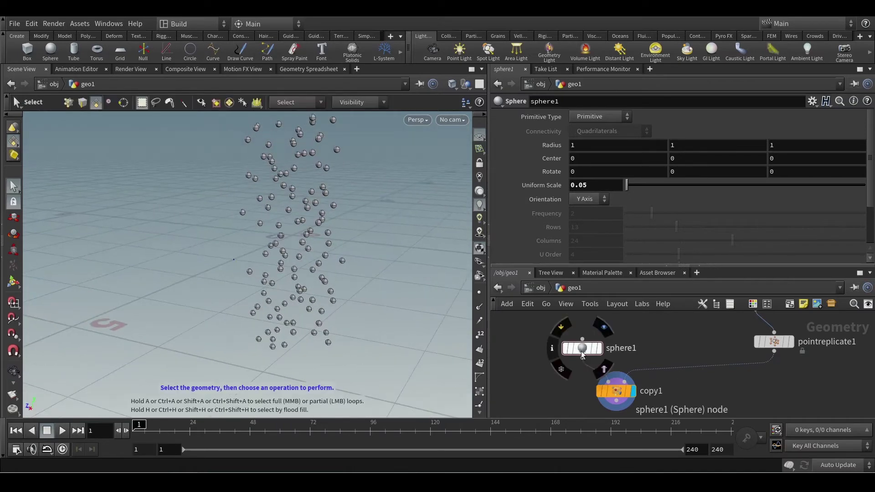
# Step: Add a Torus node above copy1 and connect it to copy1's first input in place of sphere1
pyautogui.press('Tab')
pyautogui.write('t')
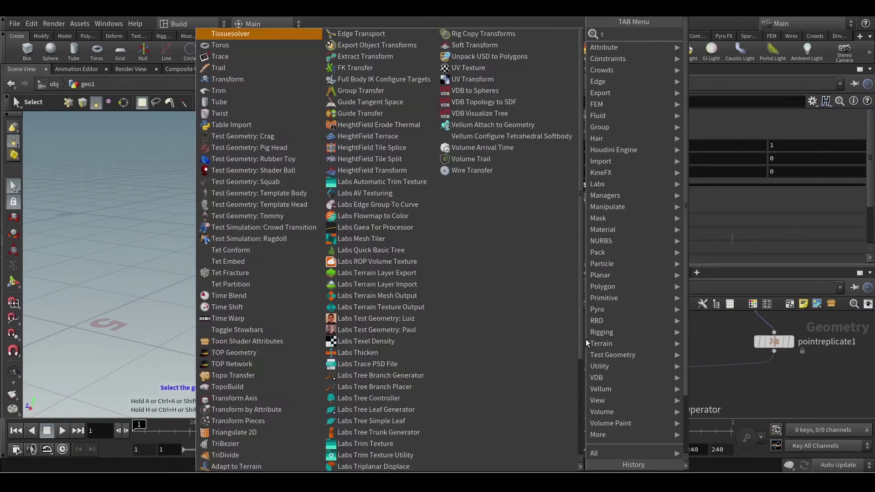
pyautogui.write('oru')
pyautogui.press('Return')
pyautogui.click(588, 342)
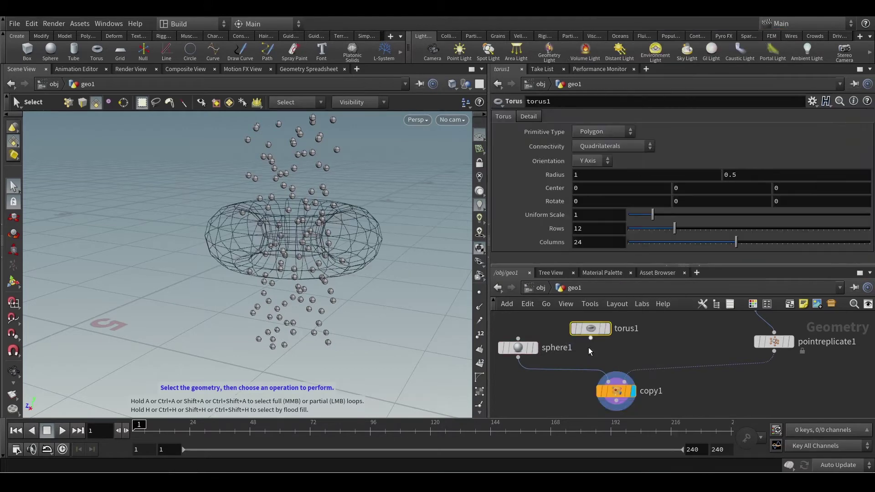
pyautogui.moveTo(588, 366); pyautogui.dragTo(591, 339)
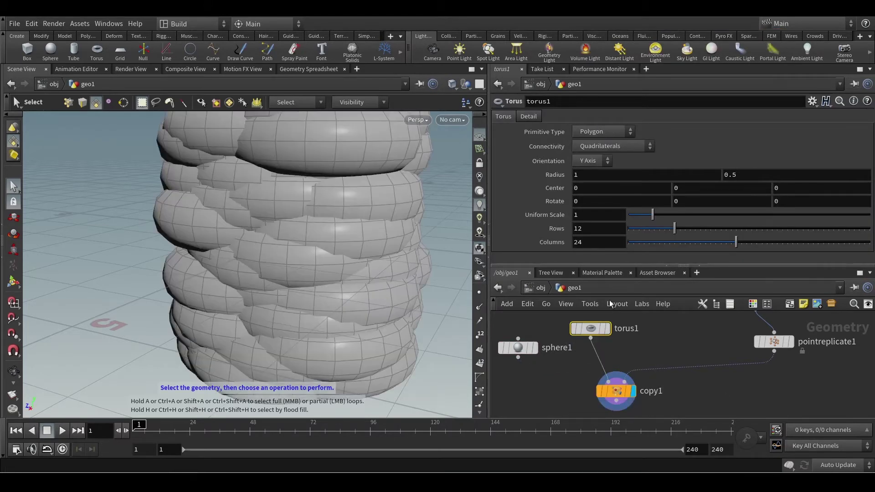
# Step: Set torus1's Uniform Scale to 0.1 and view the copied tori from above
pyautogui.click(575, 215)
pyautogui.write('.')
pyautogui.press('Return')
pyautogui.press('Escape')
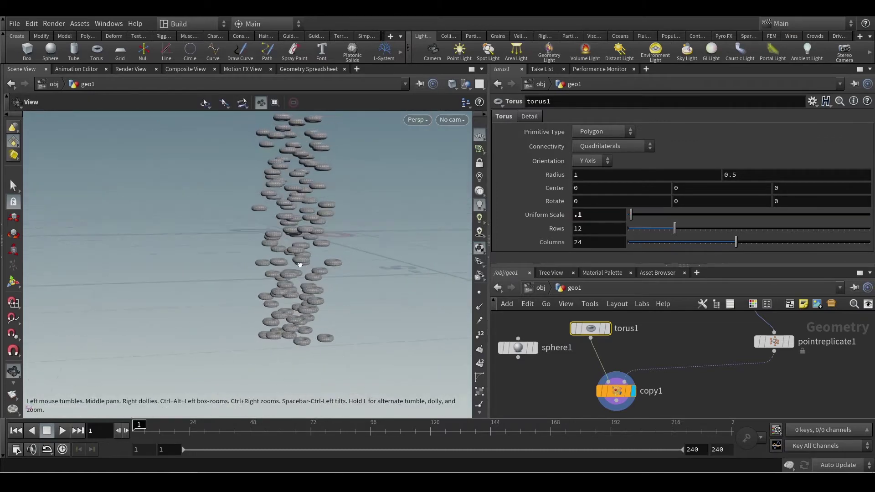
pyautogui.moveTo(300, 265); pyautogui.dragTo(374, 300)
pyautogui.moveTo(620, 346); pyautogui.dragTo(634, 348, button='middle')
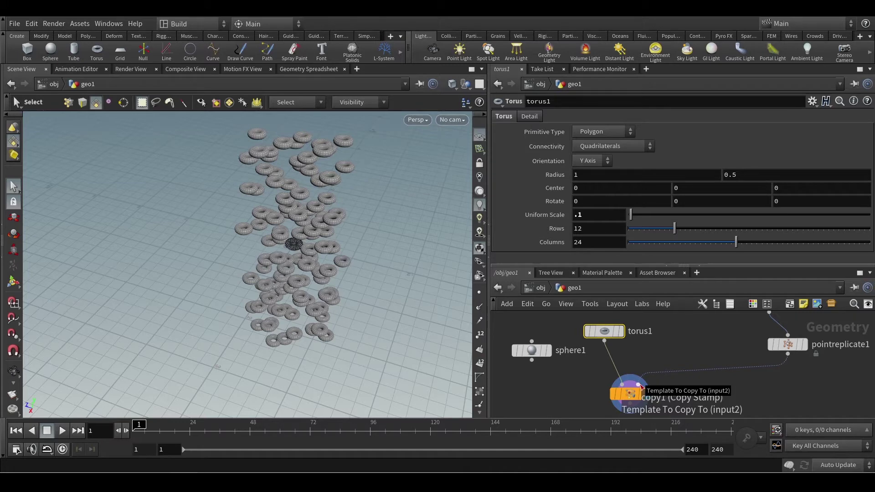
# Step: Shift pointreplicate1 slightly in the network and add a Point Generate node beside it
pyautogui.moveTo(740, 384); pyautogui.dragTo(714, 379, button='middle')
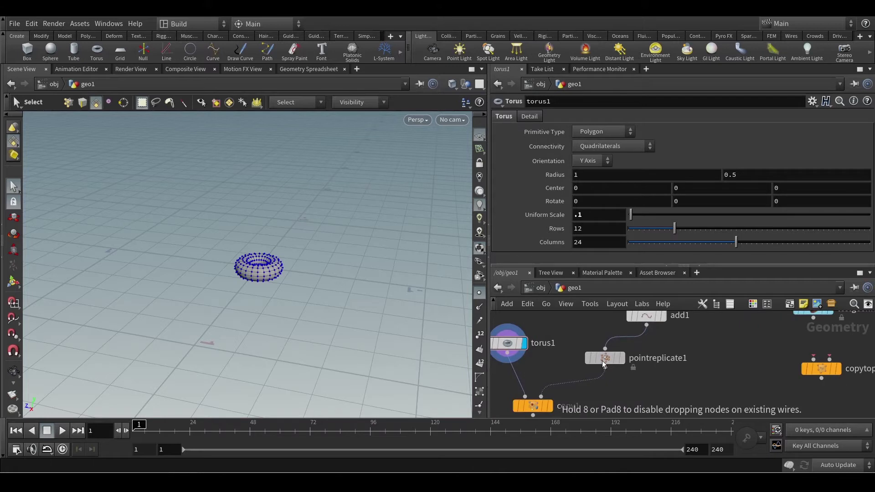
pyautogui.moveTo(602, 360); pyautogui.dragTo(596, 359)
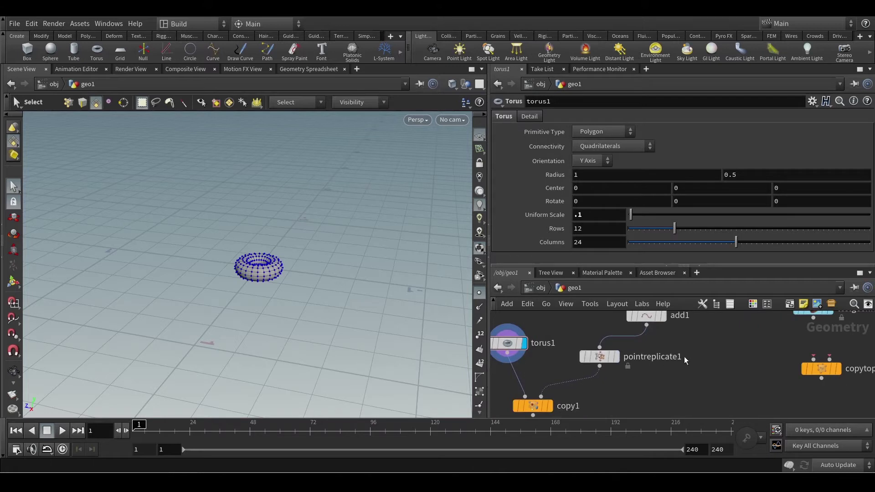
pyautogui.moveTo(684, 353); pyautogui.dragTo(669, 357, button='middle')
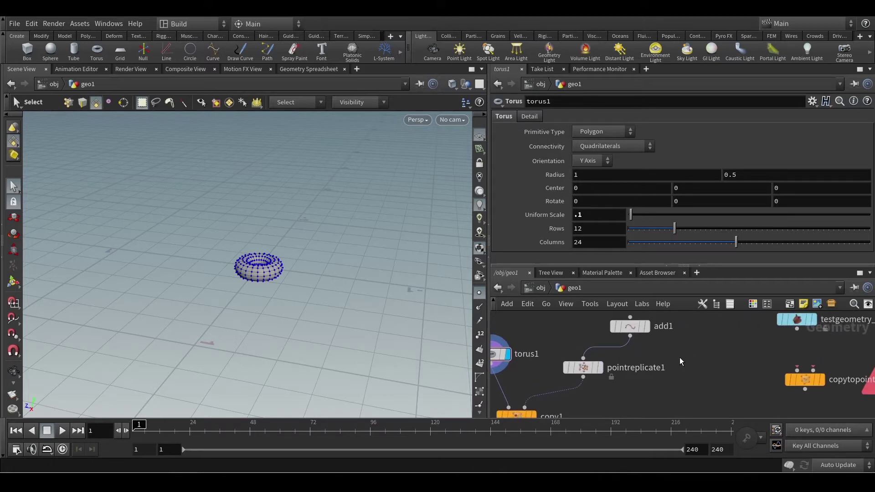
pyautogui.press('Tab')
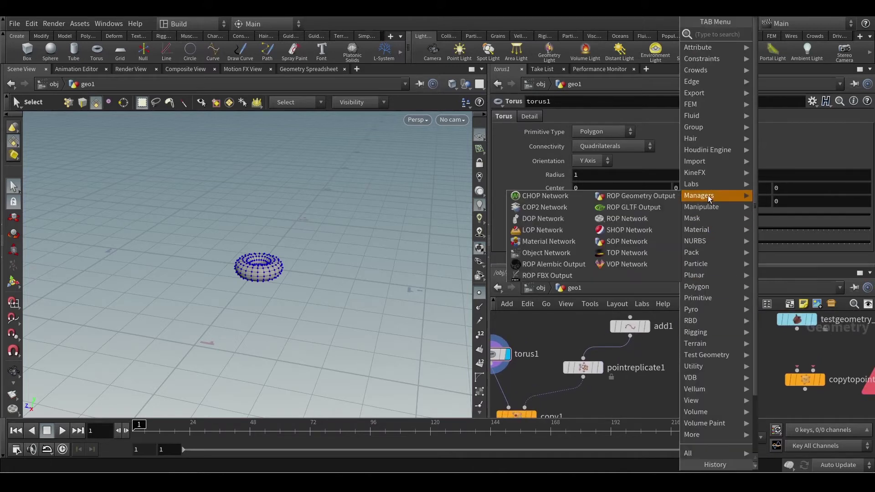
pyautogui.moveTo(717, 264)
pyautogui.click(802, 275)
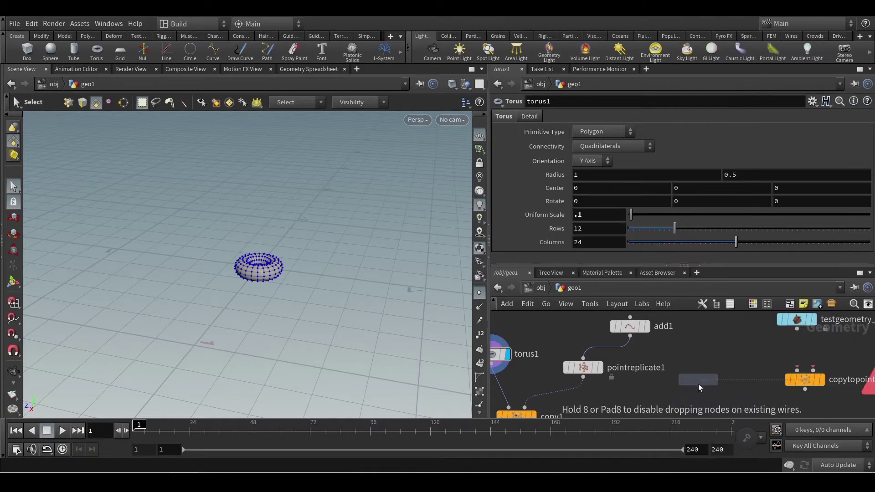
pyautogui.click(700, 374)
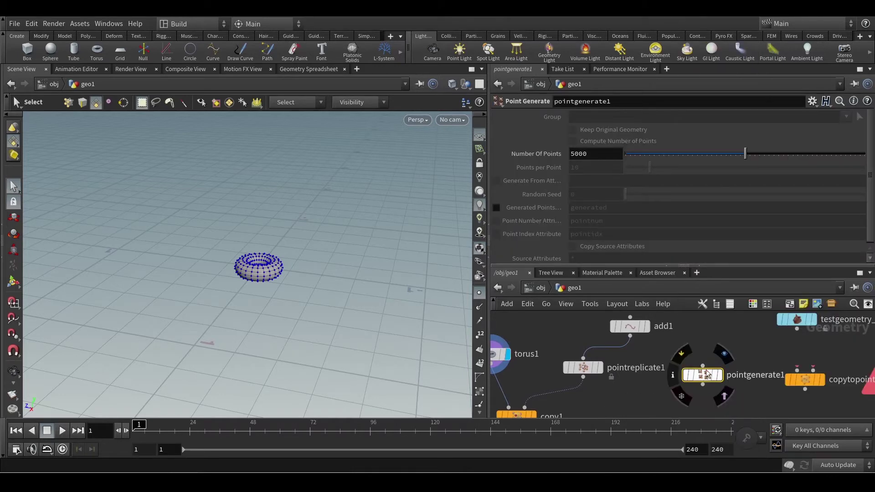
# Step: Connect pointgenerate1 to copy1's second input in place of pointreplicate1 and display copy1's result up close
pyautogui.middleClick(703, 380)
pyautogui.moveTo(702, 388); pyautogui.dragTo(702, 370, button='middle')
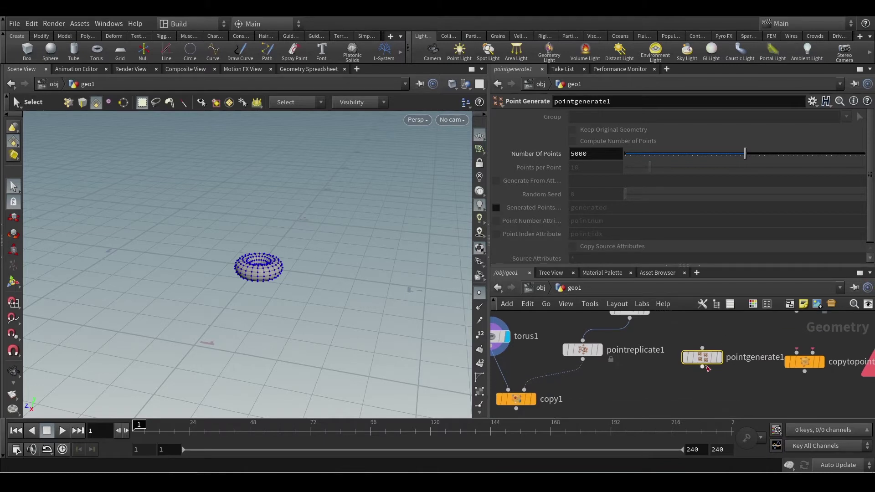
pyautogui.moveTo(702, 370); pyautogui.dragTo(524, 390)
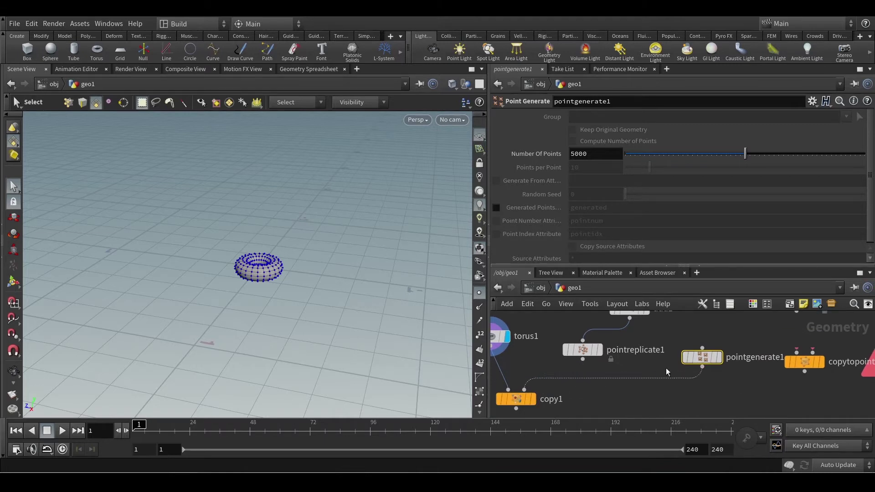
pyautogui.middleClick(702, 365)
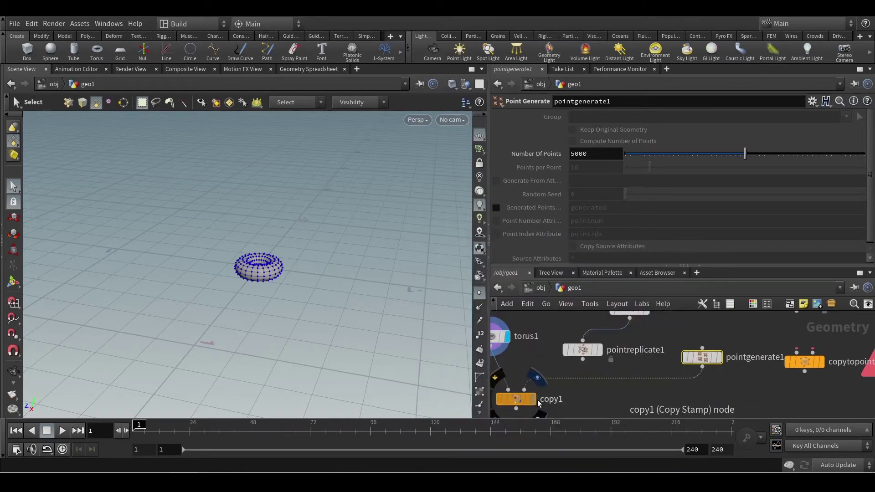
pyautogui.click(537, 399)
pyautogui.moveTo(236, 299); pyautogui.dragTo(245, 290, button='middle')
pyautogui.moveTo(245, 291); pyautogui.dragTo(271, 264, button='right')
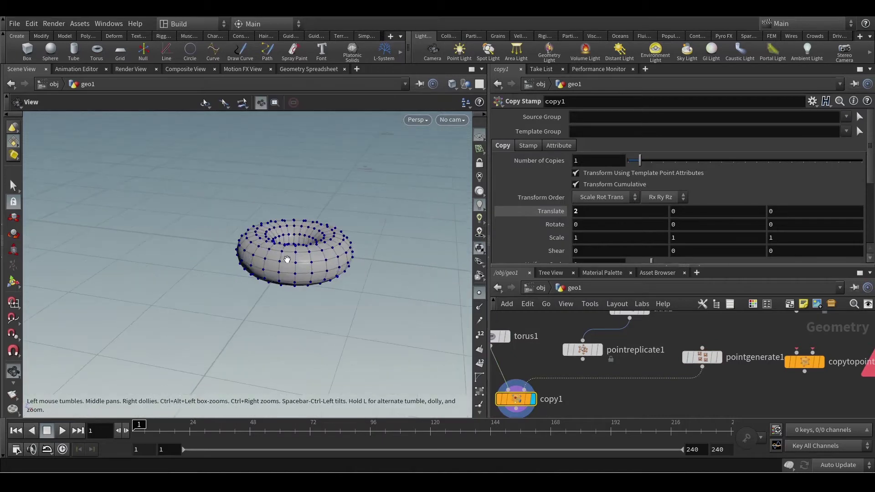
pyautogui.moveTo(275, 301); pyautogui.dragTo(263, 342, button='middle')
pyautogui.moveTo(368, 332); pyautogui.dragTo(348, 333, button='right')
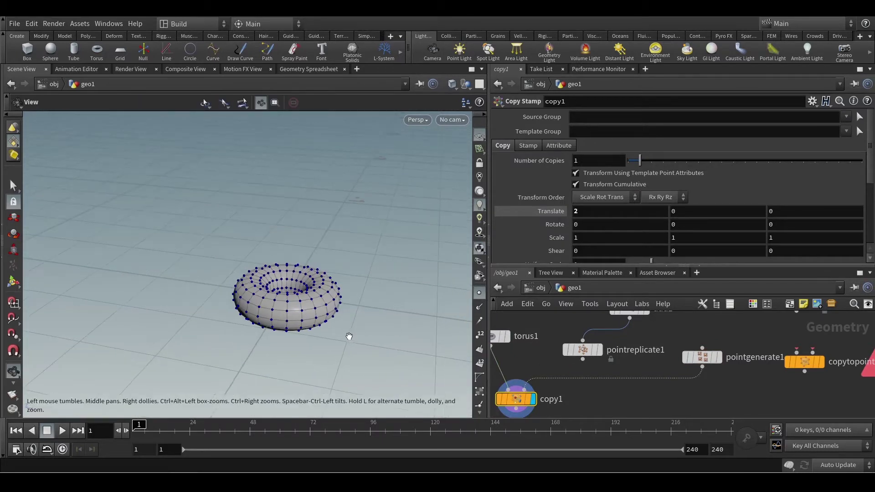
# Step: Set pointgenerate1's Number Of Points to 50 and check the node's geometry information
pyautogui.click(703, 357)
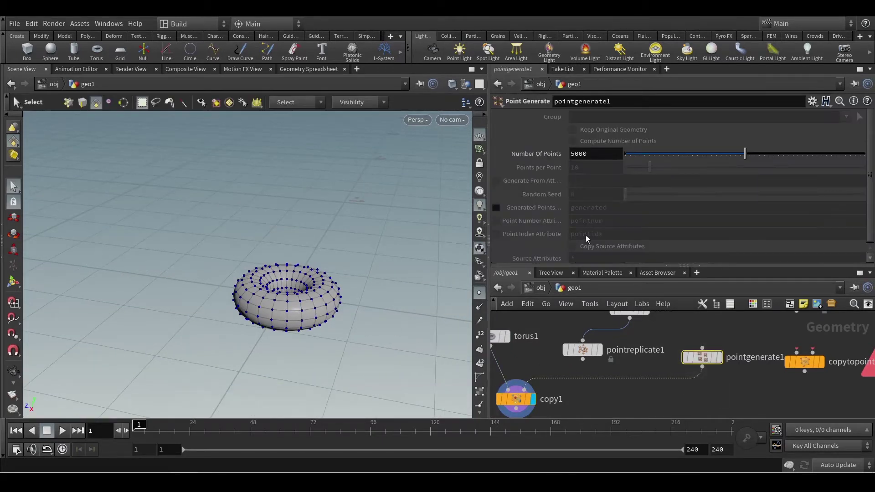
pyautogui.press('BackSpace')
pyautogui.press('Return')
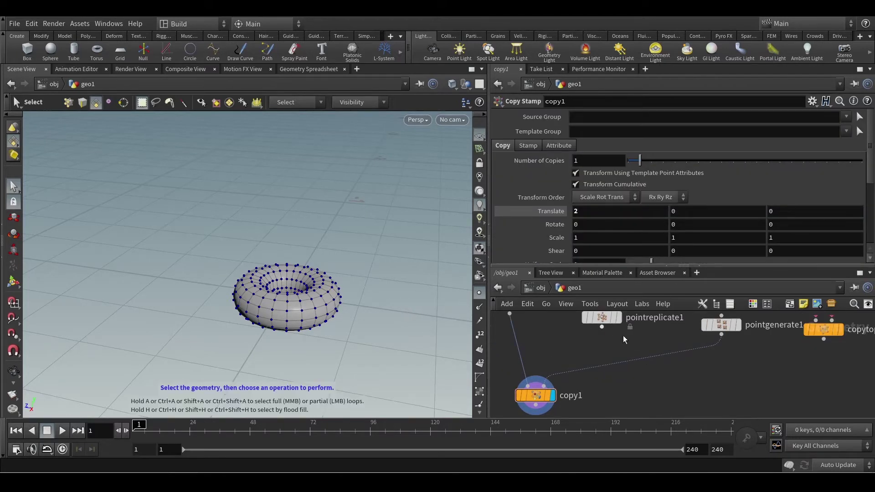
pyautogui.middleClick(728, 362)
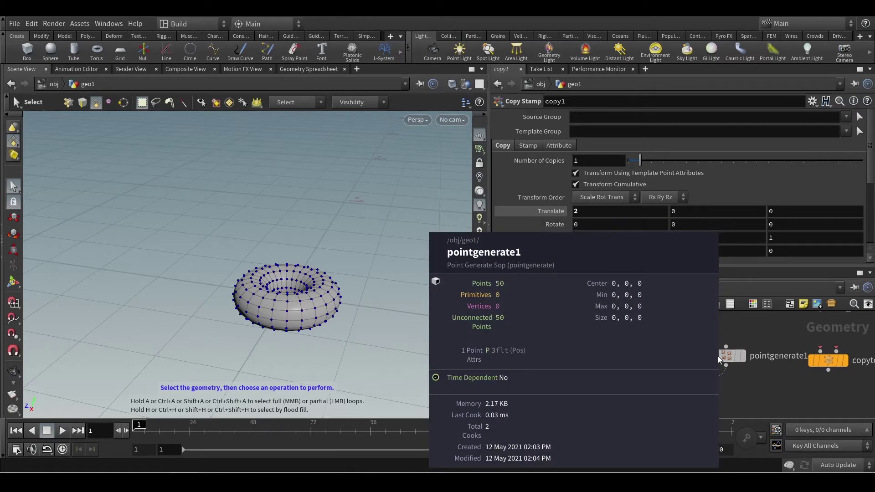
pyautogui.click(714, 359)
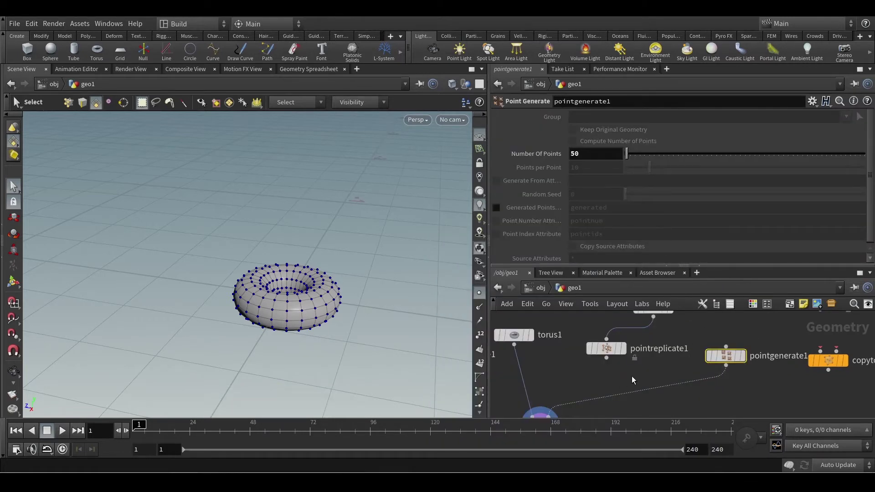
# Step: Turn off the point markers in the viewport and inspect the copied torus and copy1's node information
pyautogui.moveTo(632, 380); pyautogui.dragTo(673, 340, button='middle')
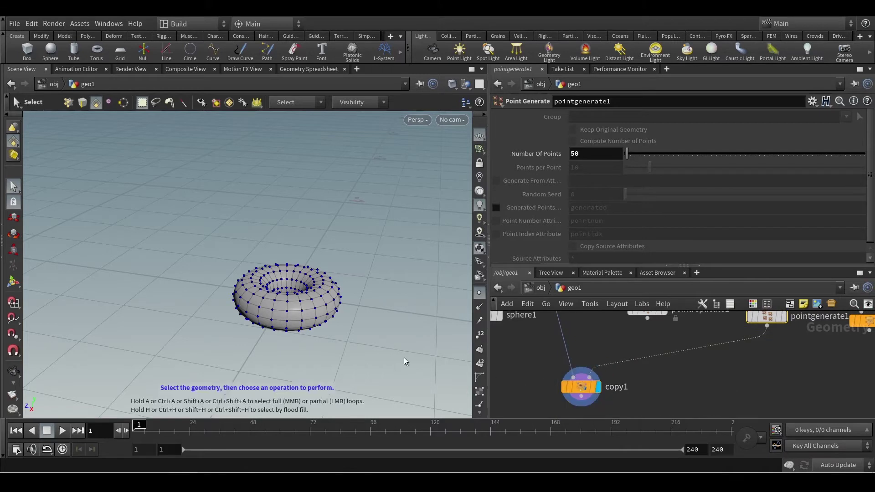
pyautogui.scroll(-2, 306, 329)
pyautogui.moveTo(306, 331)
pyautogui.keyDown('alt'); pyautogui.mouseDown()
pyautogui.moveTo(293, 366)
pyautogui.moveTo(296, 335)
pyautogui.mouseUp(); pyautogui.keyUp('alt')
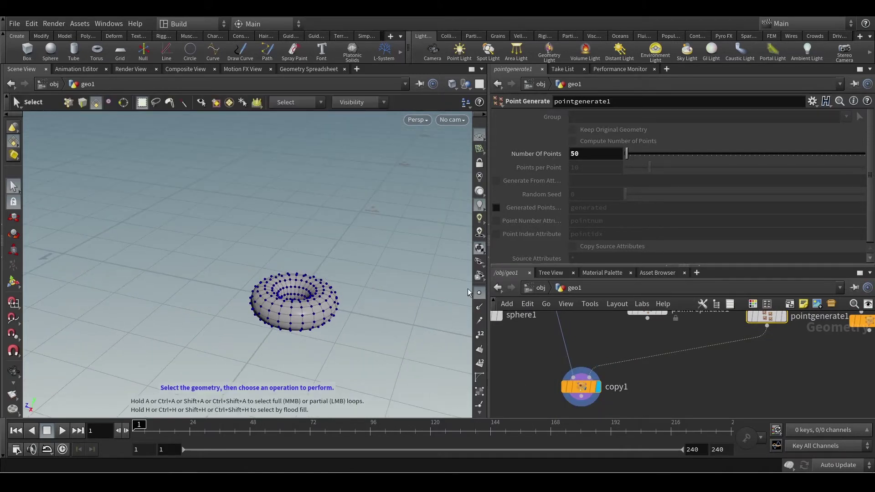
pyautogui.click(479, 292)
pyautogui.press('Escape')
pyautogui.moveTo(344, 313); pyautogui.dragTo(349, 293)
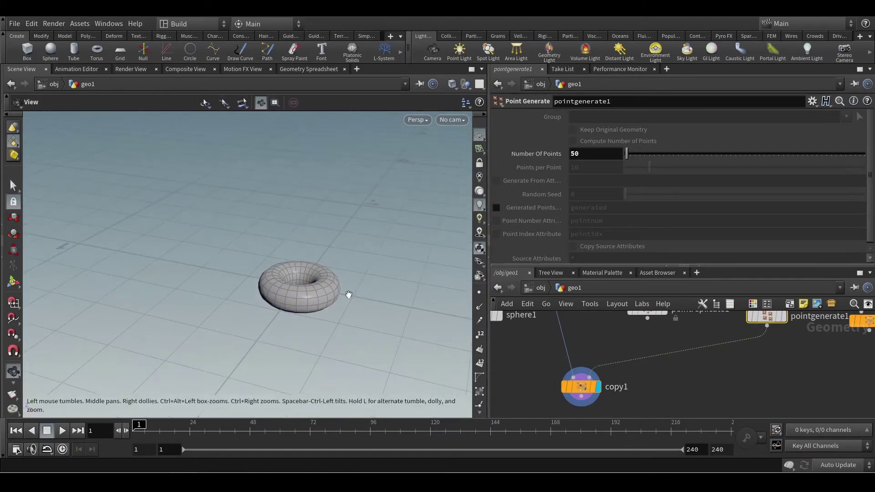
pyautogui.keyDown('alt'); pyautogui.scroll(-1, 348, 293); pyautogui.keyUp('alt')
pyautogui.middleClick(583, 387)
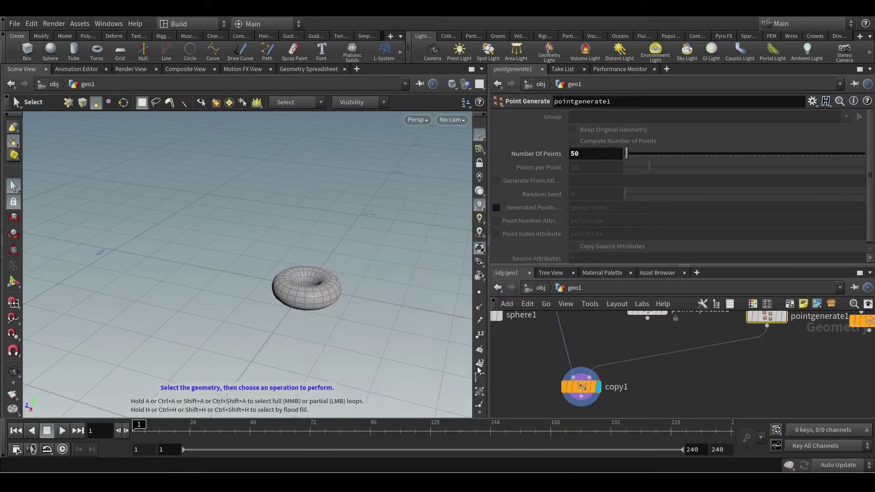
# Step: Display pointgenerate1's output on its own in the viewport
pyautogui.scroll(-2, 694, 389)
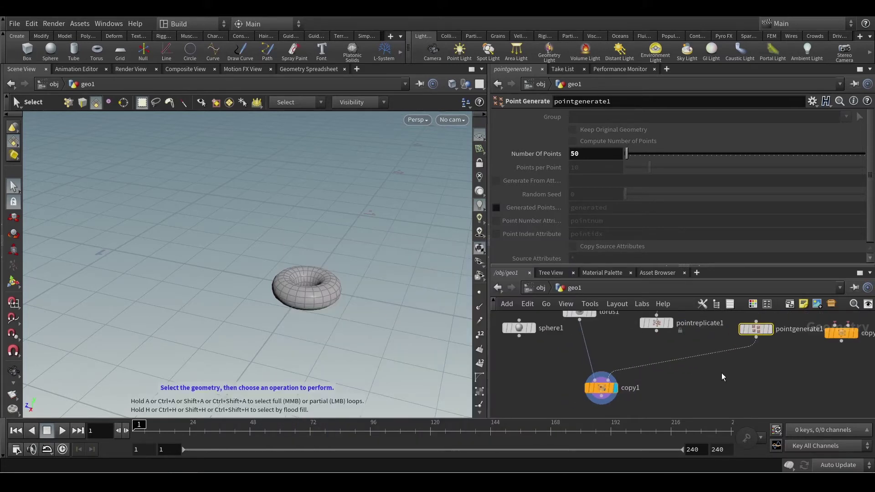
pyautogui.moveTo(721, 373); pyautogui.dragTo(668, 393, button='middle')
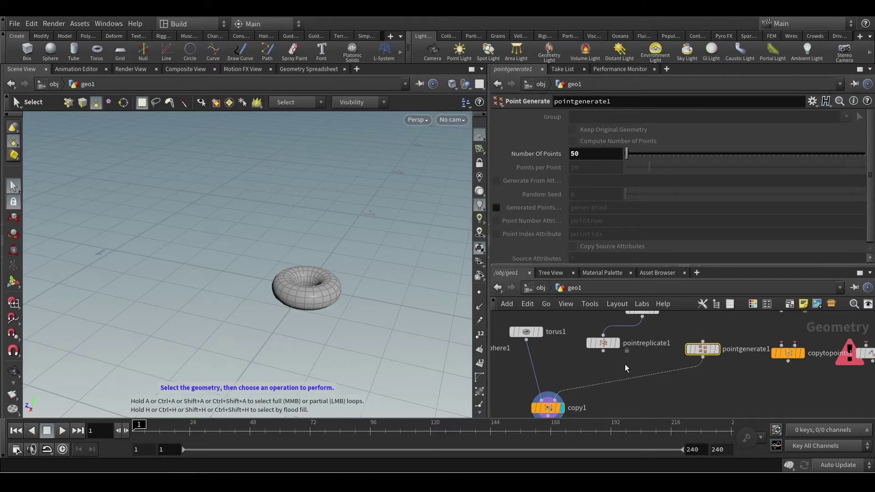
pyautogui.click(709, 354)
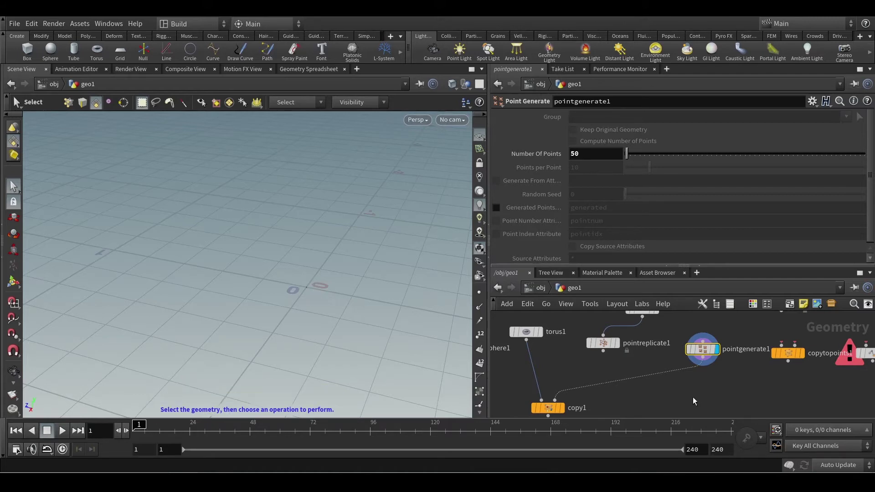
pyautogui.moveTo(676, 395); pyautogui.dragTo(680, 398, button='middle')
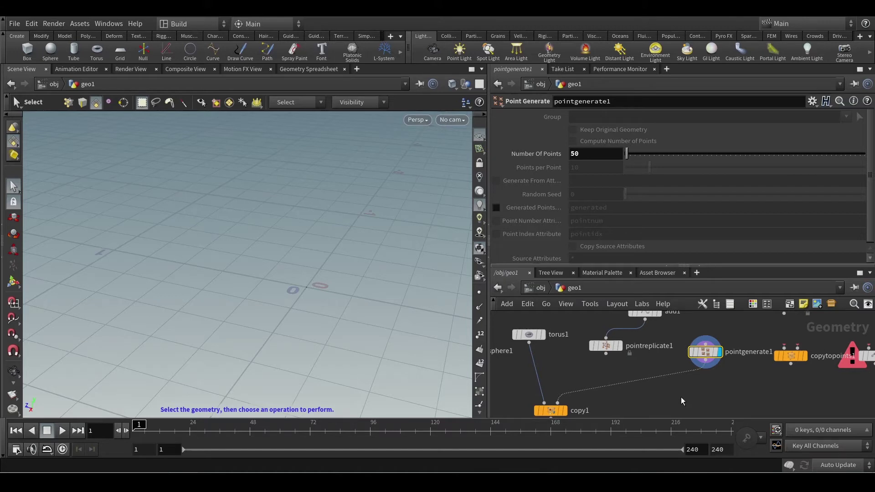
# Step: Insert a Point Jitter node between pointgenerate1 and copy1 and display its output in the viewport
pyautogui.press('Tab')
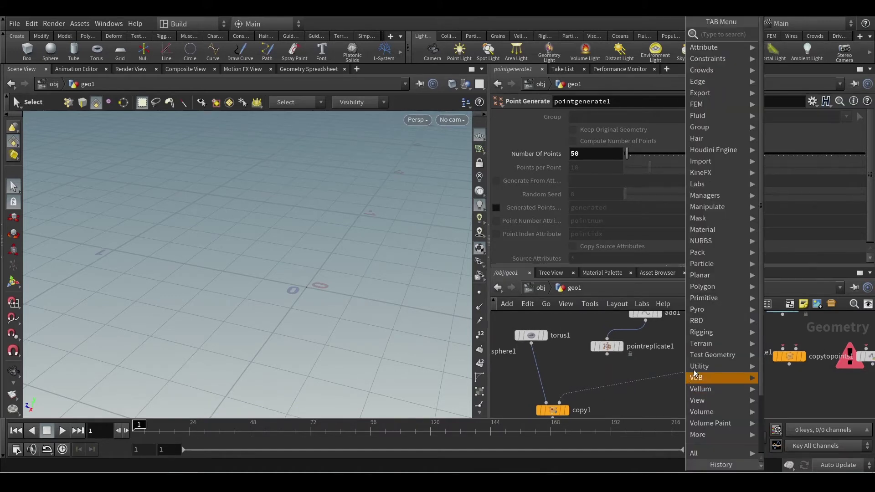
pyautogui.moveTo(723, 263)
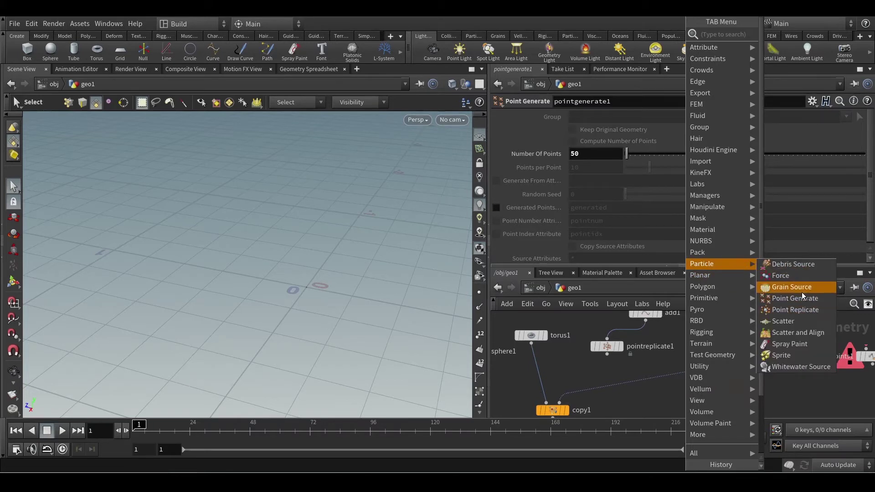
pyautogui.moveTo(700, 210)
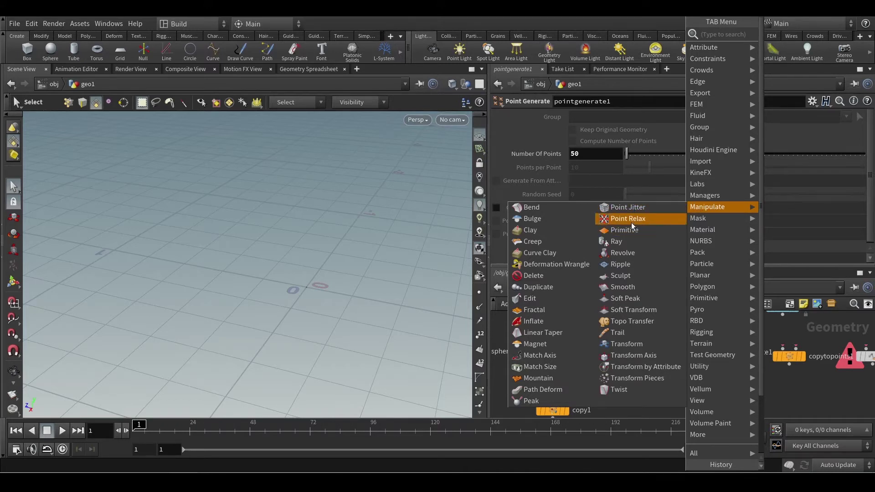
pyautogui.click(623, 208)
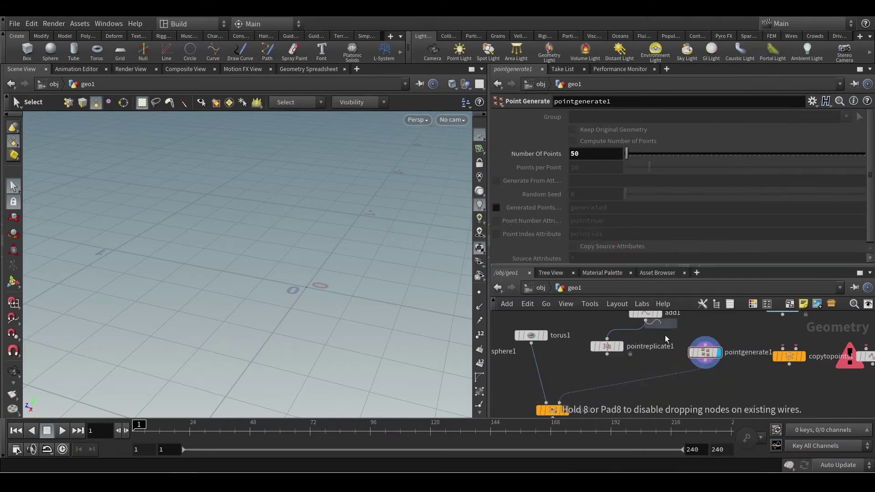
pyautogui.click(654, 385)
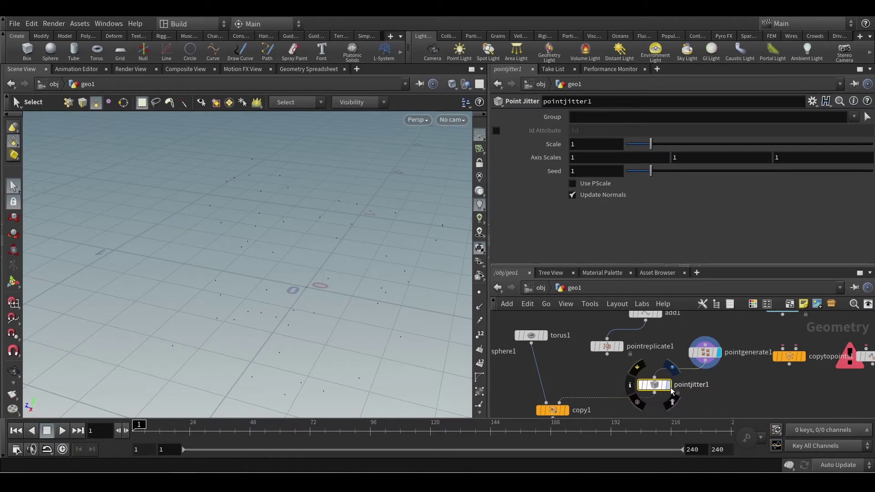
pyautogui.click(668, 385)
pyautogui.keyDown('alt'); pyautogui.moveTo(284, 311); pyautogui.dragTo(297, 322); pyautogui.keyUp('alt')
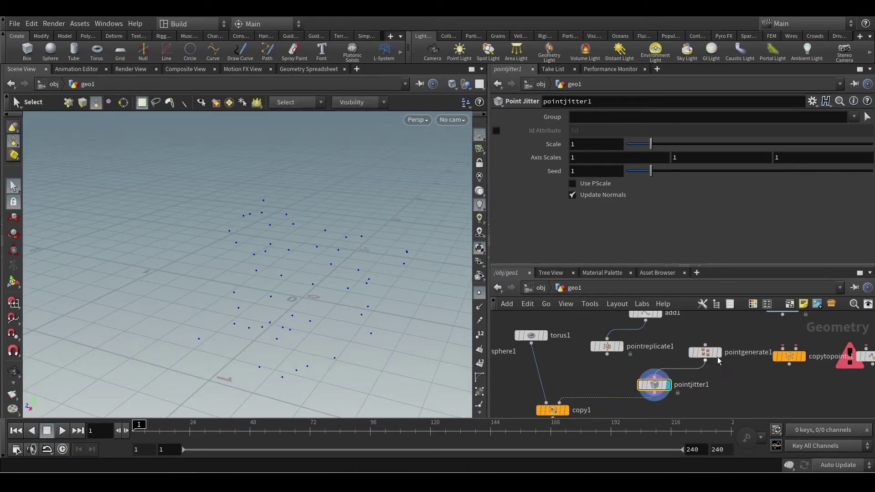
# Step: Compare pointgenerate1's output with pointjitter1's output and try changing the jitter's Scale
pyautogui.click(719, 352)
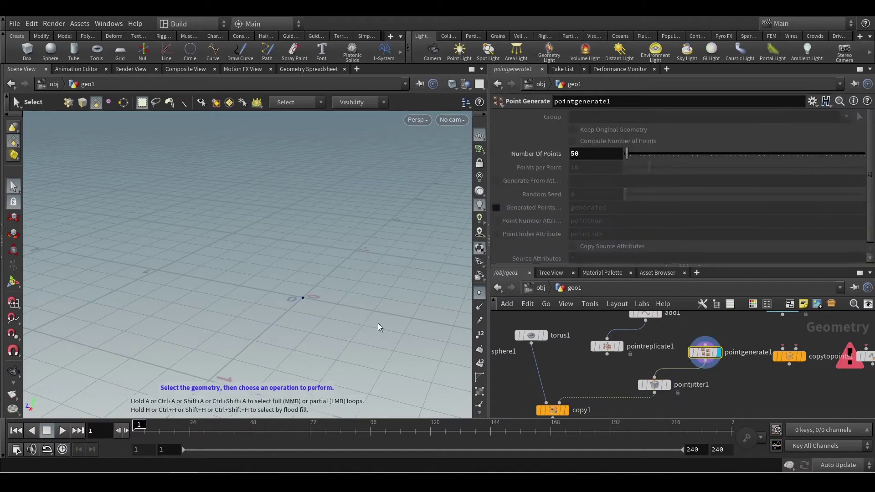
pyautogui.click(656, 388)
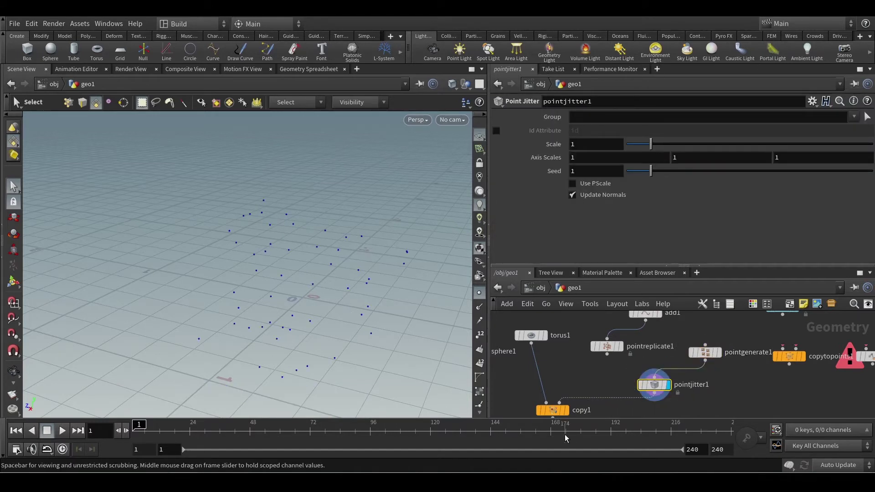
pyautogui.moveTo(651, 144)
pyautogui.mouseDown()
pyautogui.moveTo(665, 146)
pyautogui.moveTo(653, 154)
pyautogui.mouseUp()
pyautogui.hotkey('ctrl', 'z')
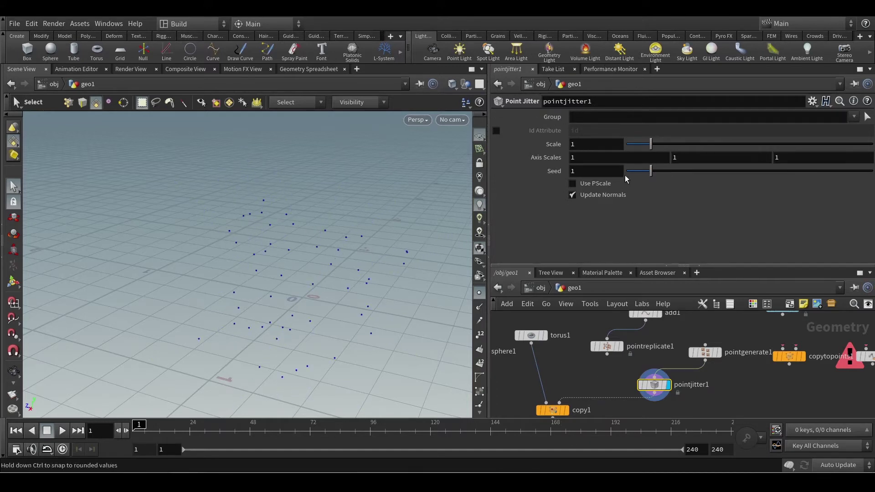
pyautogui.moveTo(608, 159); pyautogui.dragTo(618, 165, button='middle')
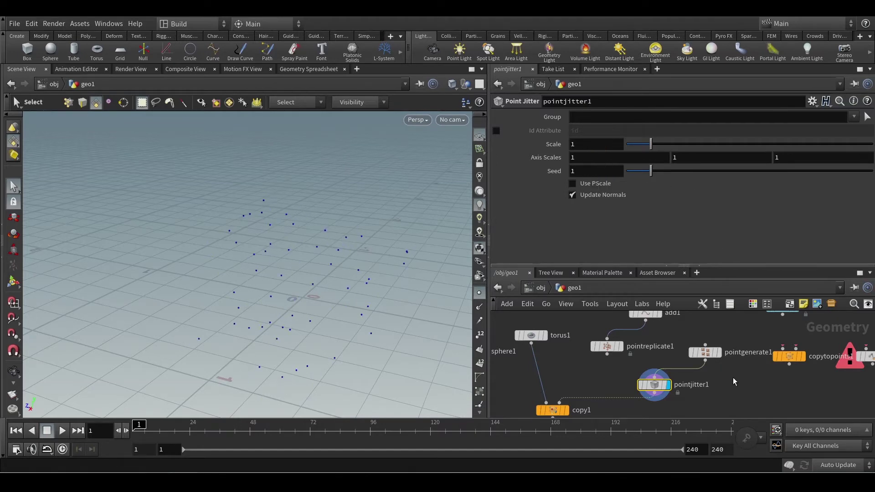
# Step: Display copy1's result without point markers and check the node information of pointgenerate1 and copy1
pyautogui.moveTo(733, 378); pyautogui.dragTo(750, 352, button='middle')
pyautogui.moveTo(582, 387)
pyautogui.click(588, 367)
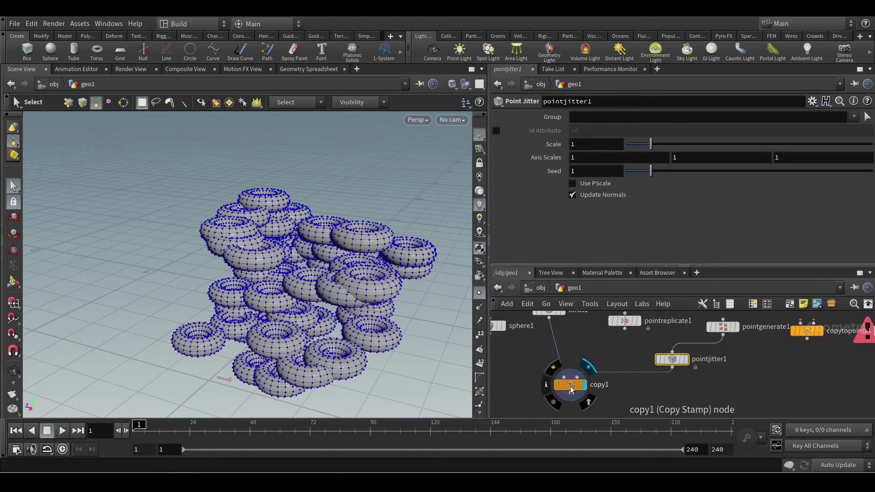
pyautogui.click(572, 386)
pyautogui.press('Escape')
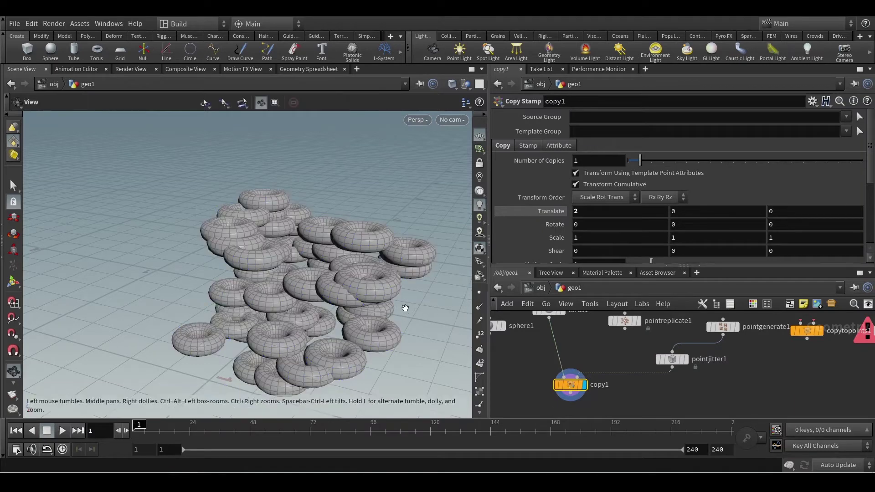
pyautogui.moveTo(405, 308); pyautogui.dragTo(351, 300)
pyautogui.press('s')
pyautogui.middleClick(725, 331)
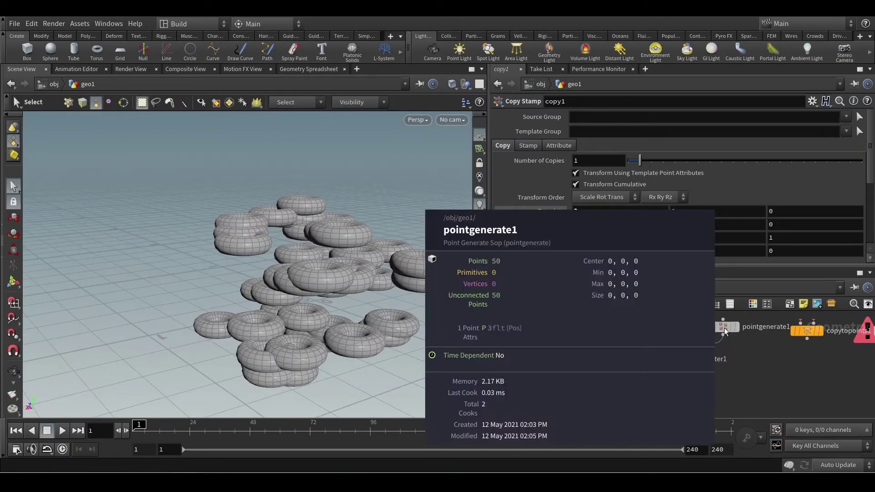
pyautogui.middleClick(568, 387)
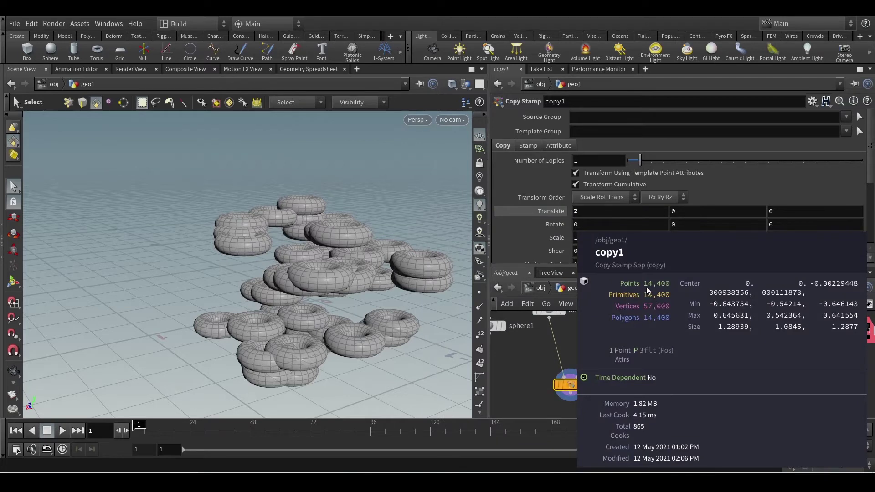
# Step: Move torus1 closer to copy1 and enable Pack Geometry Before Copying in copy1's stamp settings
pyautogui.moveTo(577, 354); pyautogui.dragTo(582, 365, button='middle')
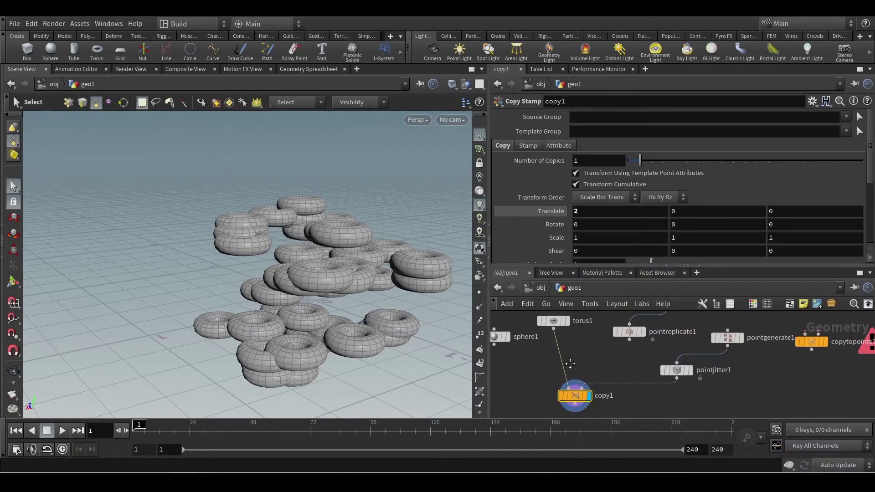
pyautogui.scroll(-1, 579, 355)
pyautogui.moveTo(562, 326); pyautogui.dragTo(559, 358)
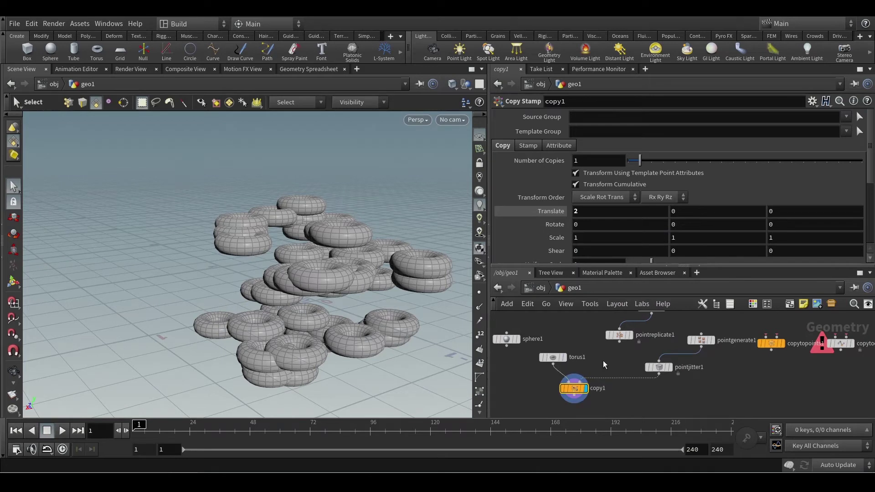
pyautogui.moveTo(603, 360); pyautogui.dragTo(609, 344, button='middle')
pyautogui.moveTo(603, 396); pyautogui.dragTo(553, 364)
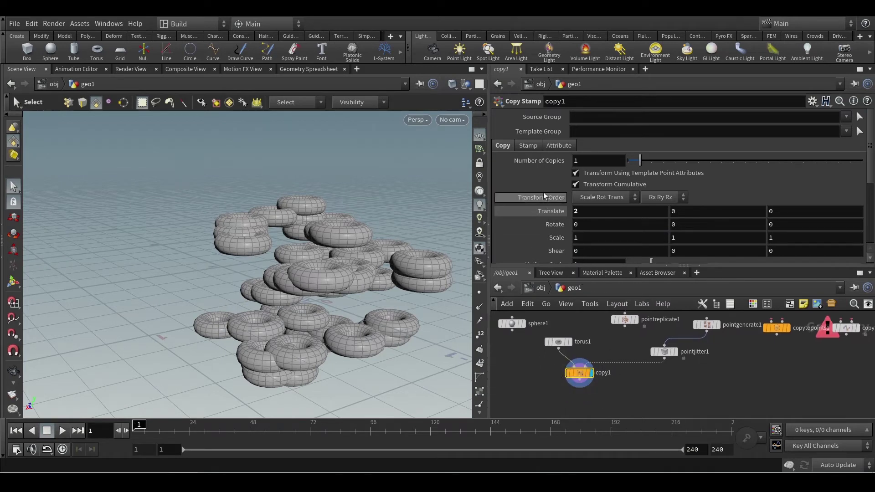
pyautogui.click(528, 145)
pyautogui.click(604, 179)
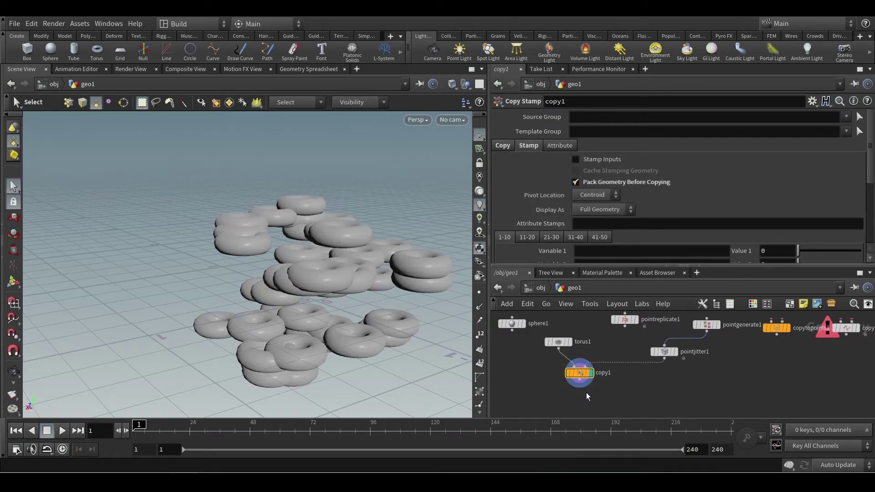
# Step: Line up pointgenerate1 and pointjitter1 beside the add1 and pointreplicate1 chain and enlarge the network editor
pyautogui.click(559, 372)
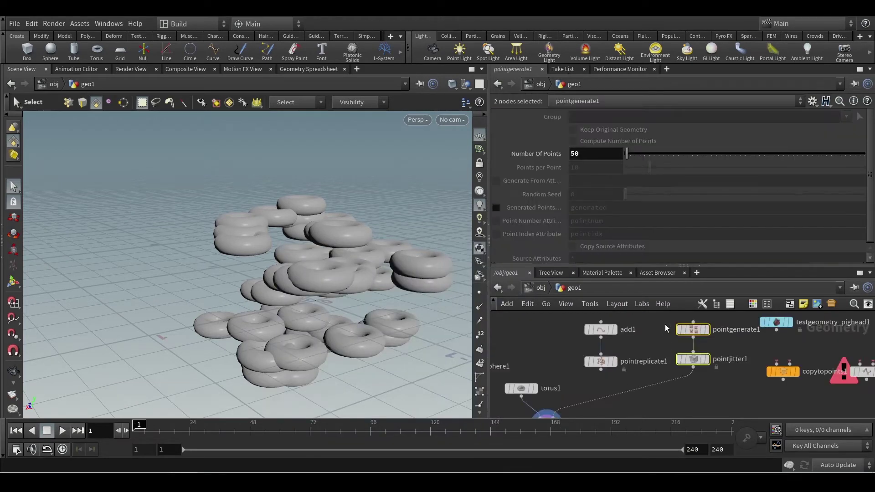
pyautogui.moveTo(663, 265); pyautogui.dragTo(656, 168)
pyautogui.moveTo(489, 278); pyautogui.dragTo(420, 279)
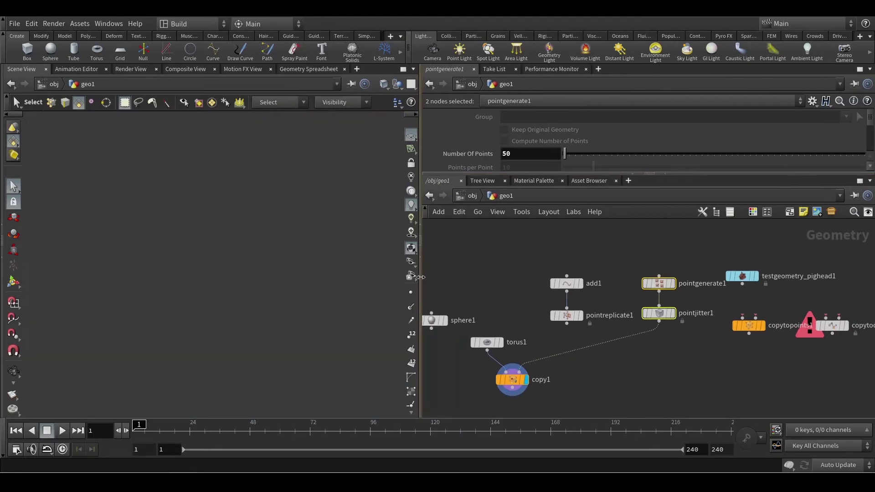
pyautogui.scroll(2, 529, 289)
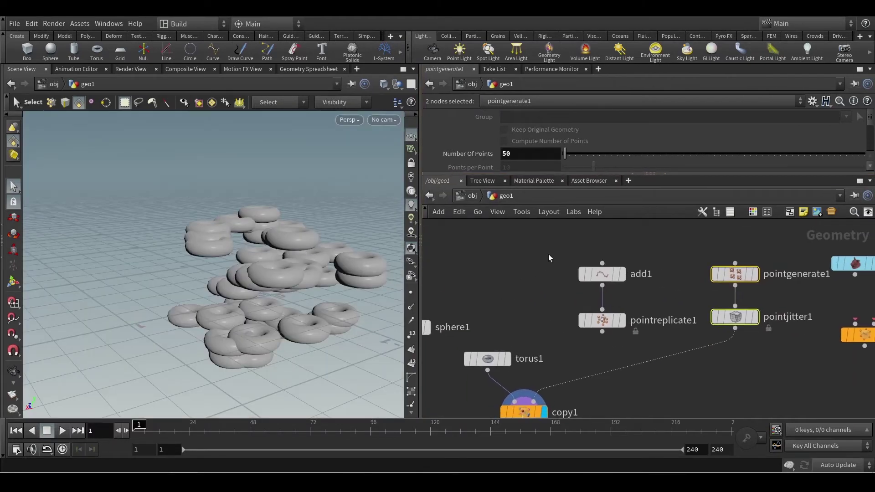
# Step: Review add1's point parameters and pointreplicate1's shape and quantity settings
pyautogui.moveTo(548, 258); pyautogui.dragTo(669, 294)
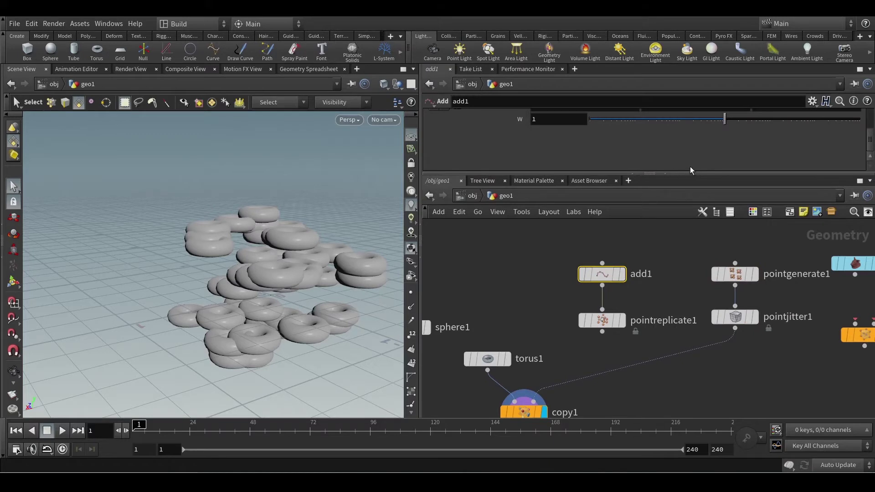
pyautogui.scroll(3, 690, 165)
pyautogui.scroll(1, 684, 133)
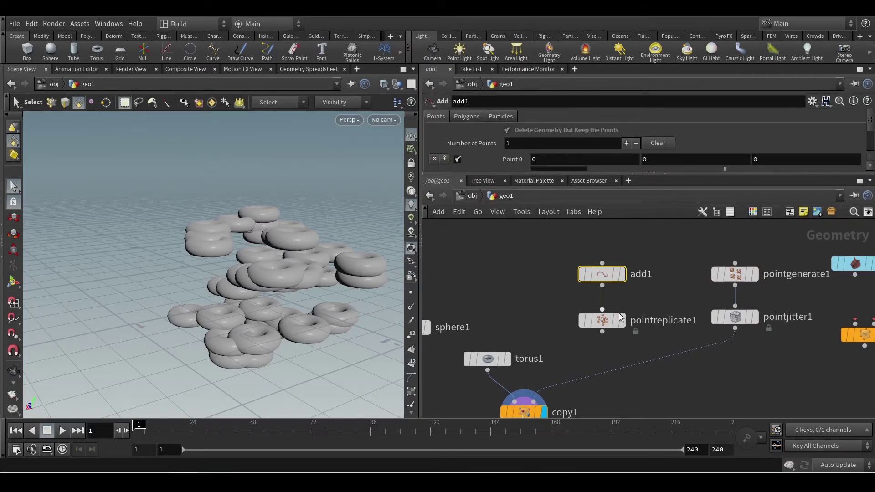
pyautogui.click(604, 324)
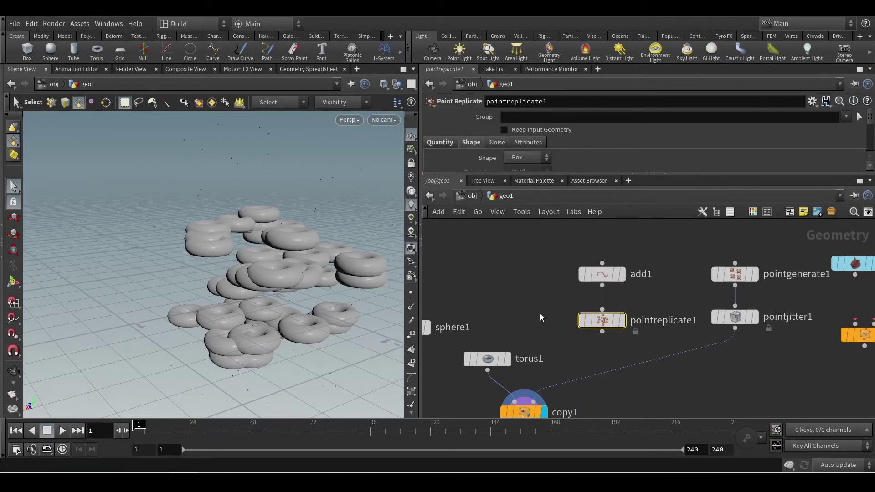
pyautogui.click(602, 274)
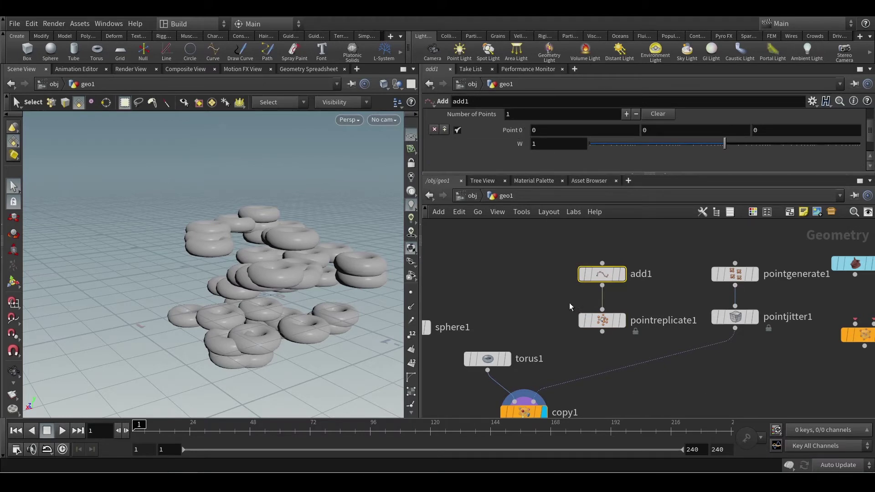
pyautogui.click(580, 318)
pyautogui.moveTo(724, 174); pyautogui.dragTo(723, 248)
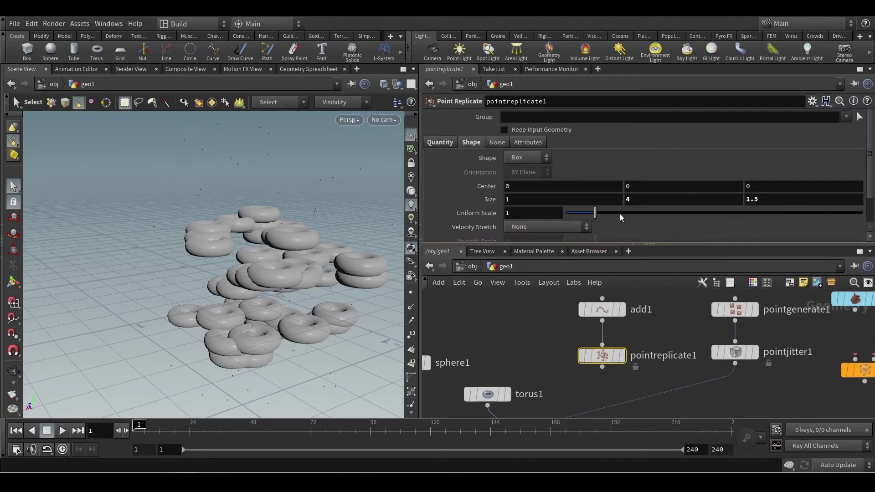
pyautogui.click(441, 143)
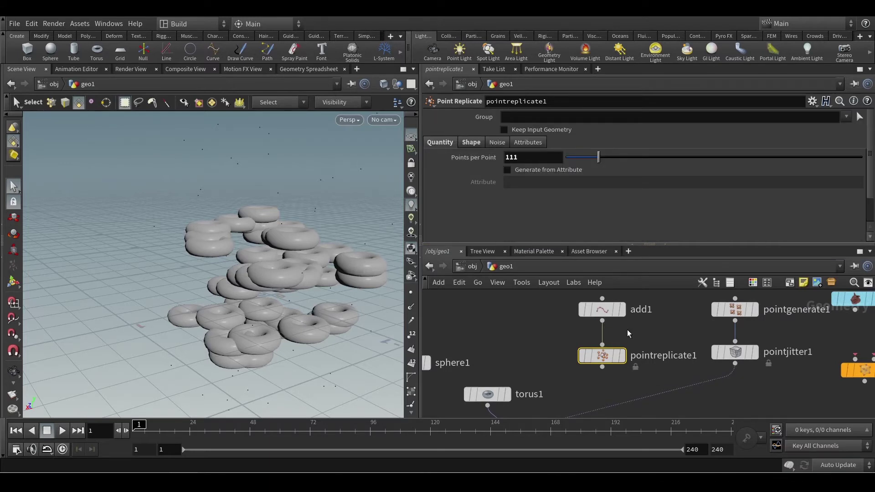
# Step: Compare the displayed outputs of add1 and pointreplicate1, and set pointreplicate1's Points per Point to 10
pyautogui.click(605, 310)
pyautogui.click(622, 309)
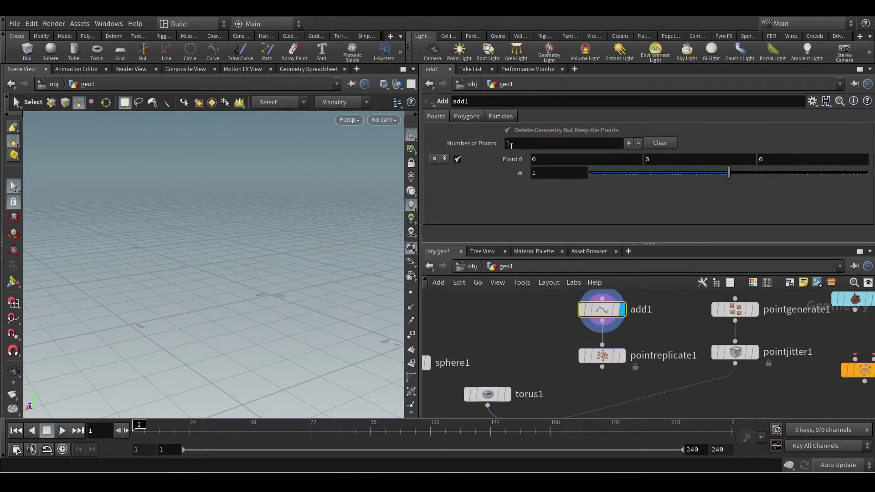
pyautogui.click(601, 356)
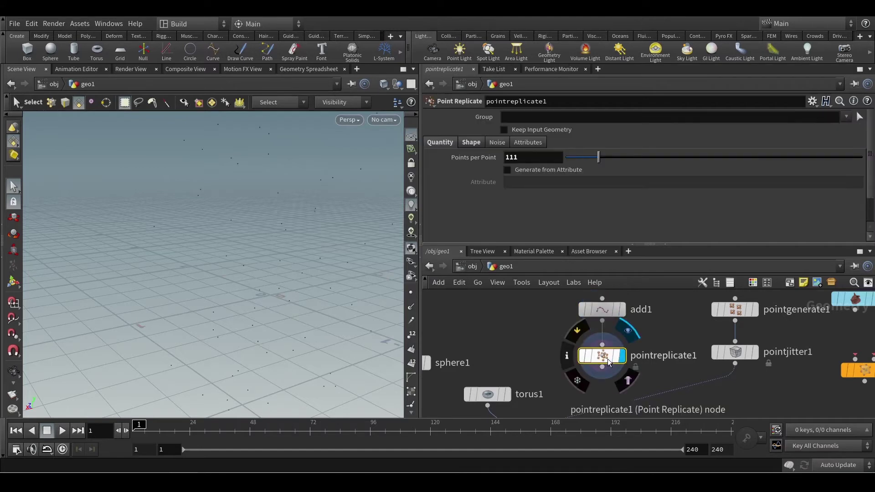
pyautogui.click(621, 356)
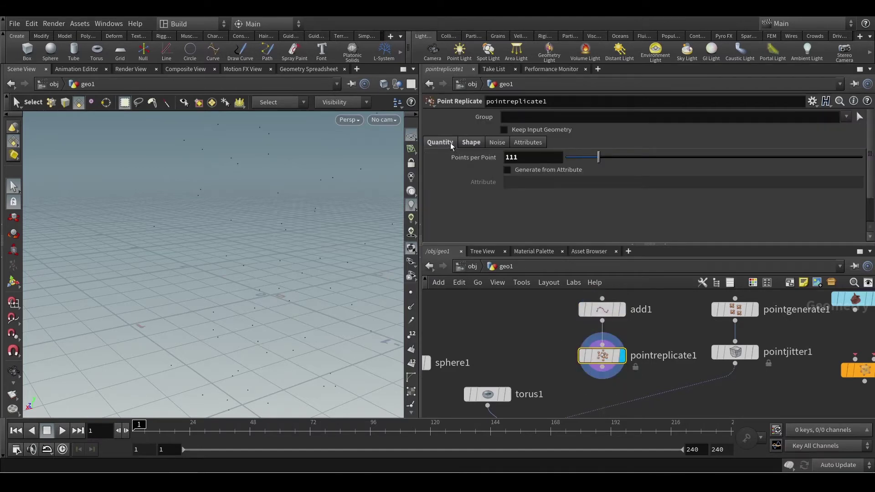
pyautogui.moveTo(528, 163); pyautogui.dragTo(511, 159)
pyautogui.write('0')
pyautogui.press('Return')
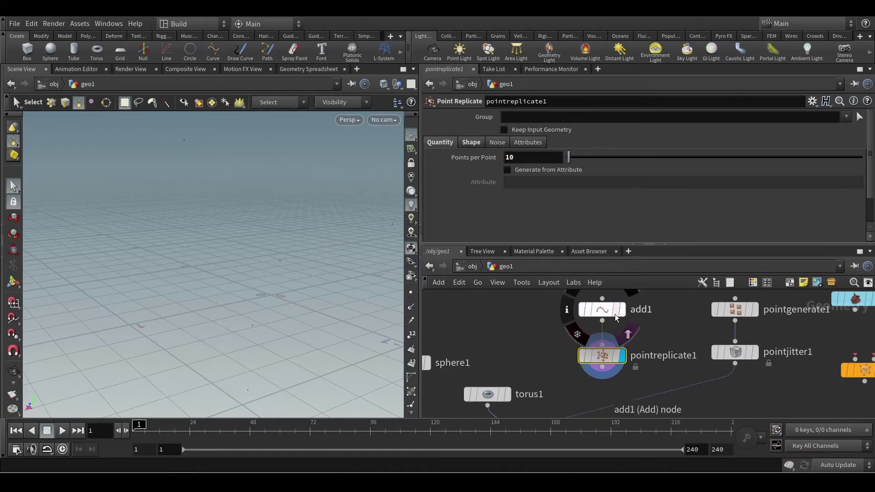
# Step: Display add1, add a second point with its Y position at 1, check the node information and enable Point 0
pyautogui.click(594, 308)
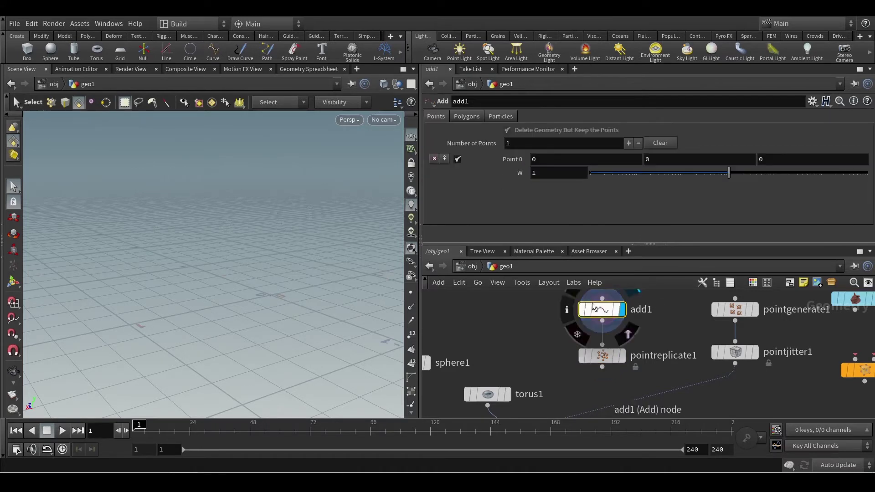
pyautogui.click(444, 158)
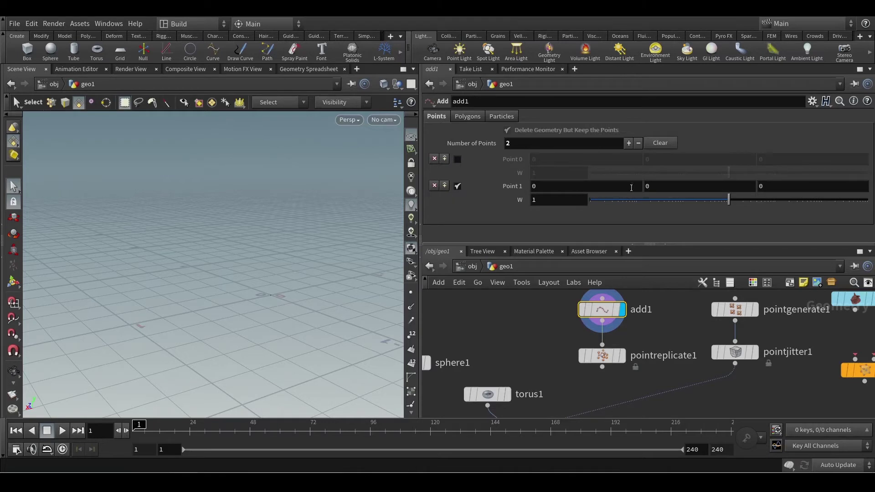
pyautogui.click(660, 189)
pyautogui.write('1')
pyautogui.press('Return')
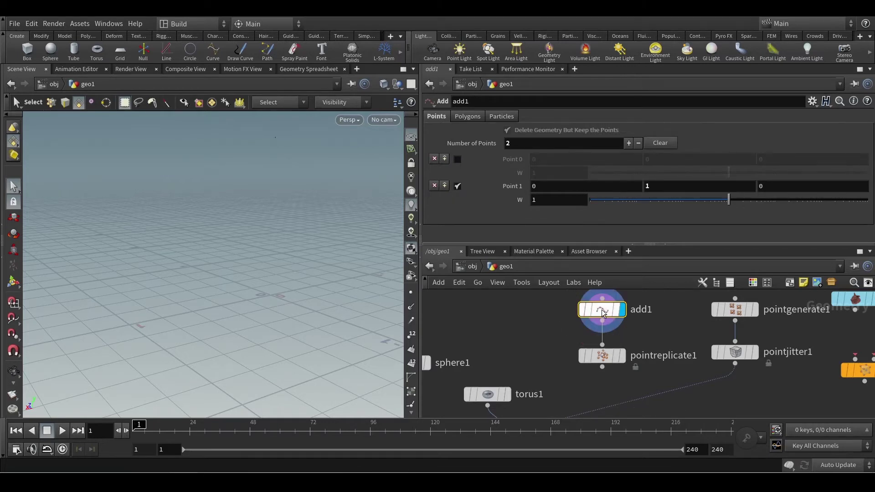
pyautogui.middleClick(604, 311)
pyautogui.click(457, 158)
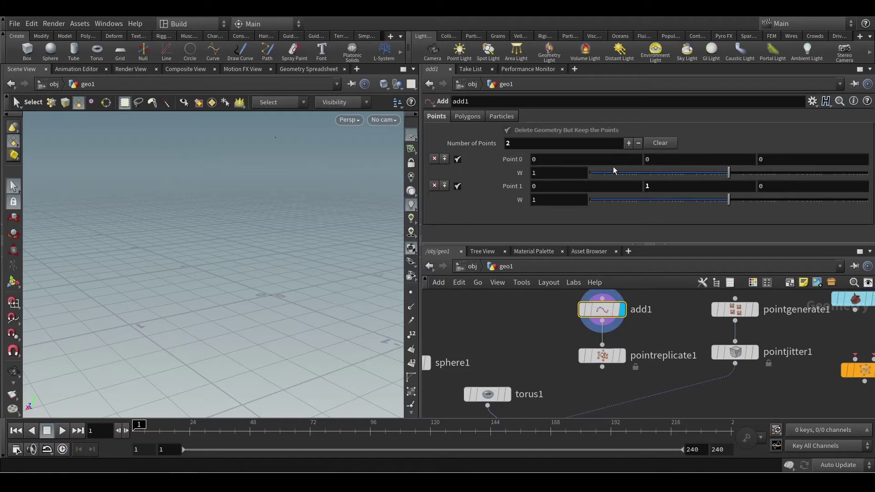
# Step: Check add1's node information, display pointreplicate1 and inspect its node information as well
pyautogui.middleClick(611, 309)
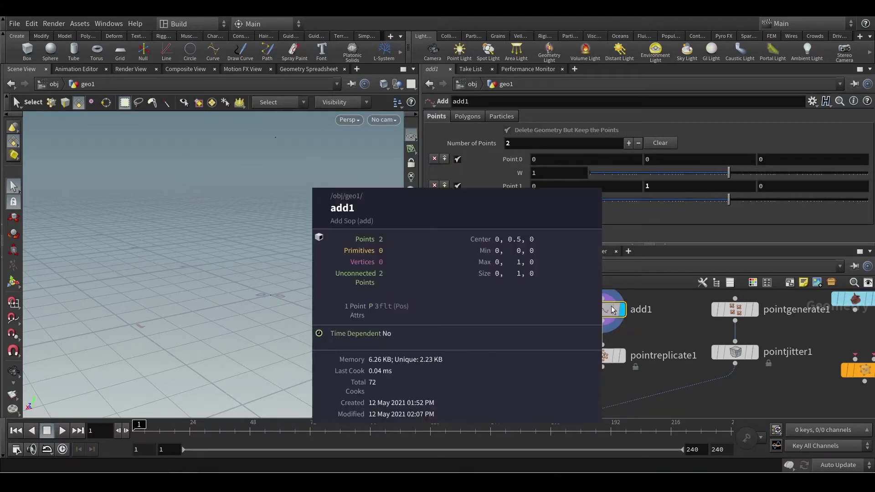
pyautogui.click(605, 357)
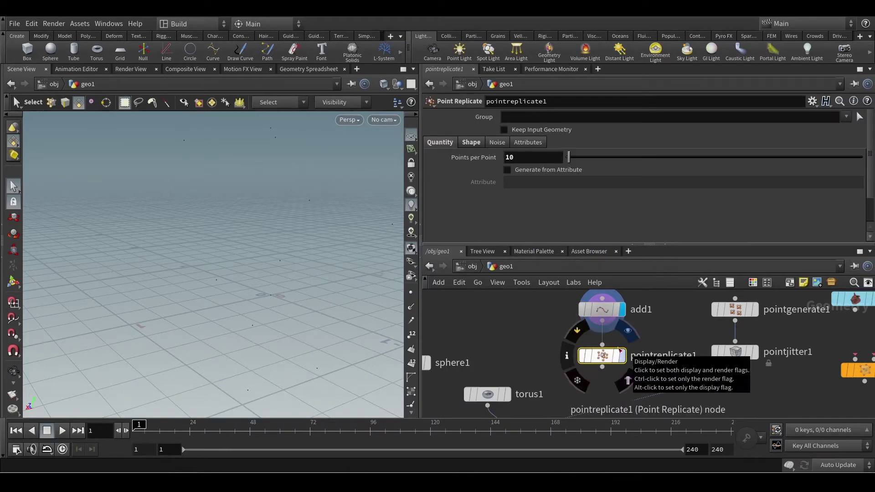
pyautogui.moveTo(612, 355); pyautogui.dragTo(467, 318, button='middle')
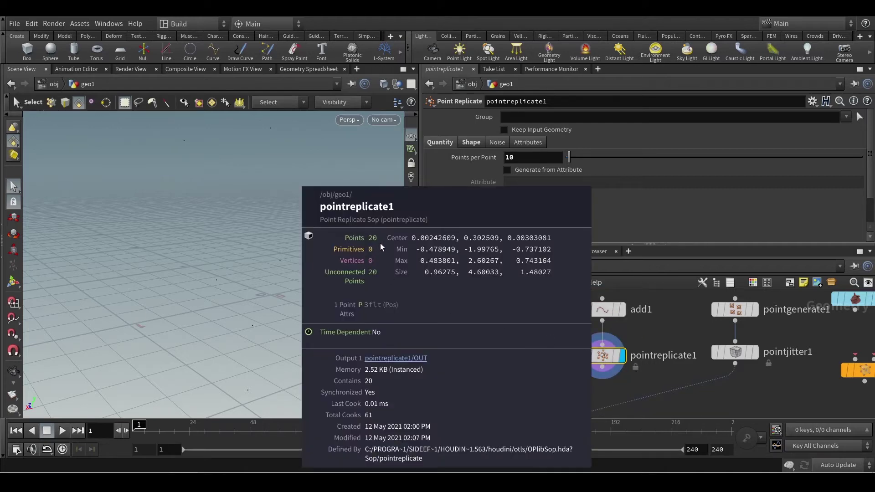
pyautogui.moveTo(348, 231); pyautogui.dragTo(351, 233, button='middle')
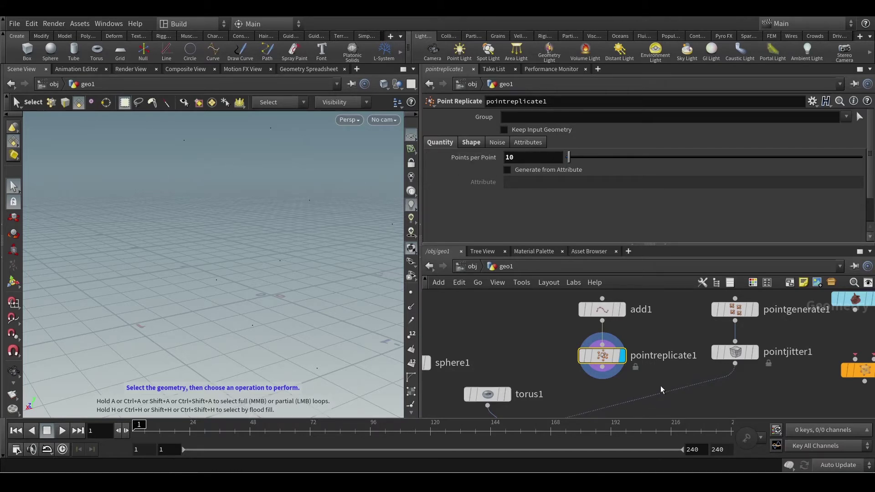
pyautogui.moveTo(557, 304); pyautogui.dragTo(624, 365)
pyautogui.moveTo(674, 337); pyautogui.dragTo(615, 336, button='middle')
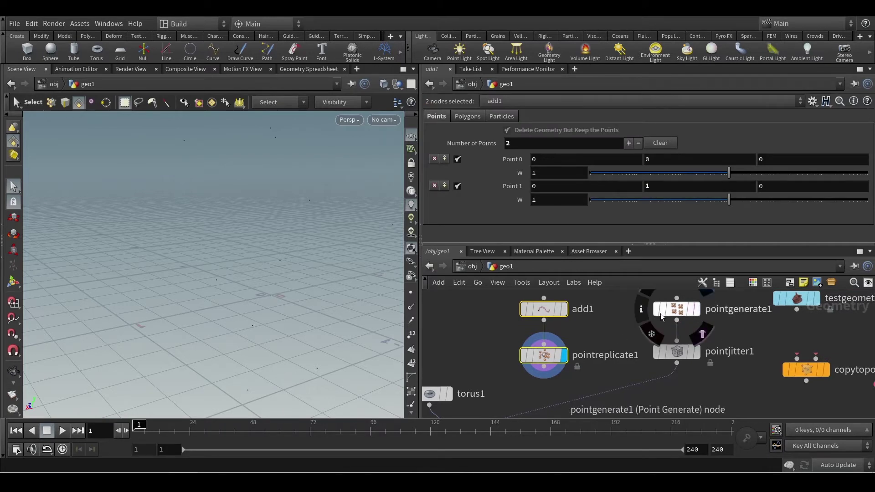
# Step: Display pointgenerate1 and pointjitter1 in turn and check the point information of both nodes
pyautogui.click(549, 314)
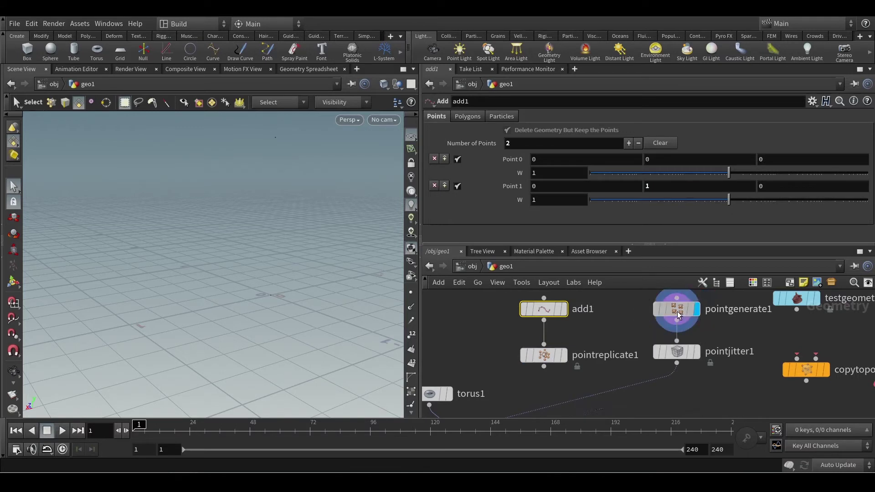
pyautogui.click(697, 312)
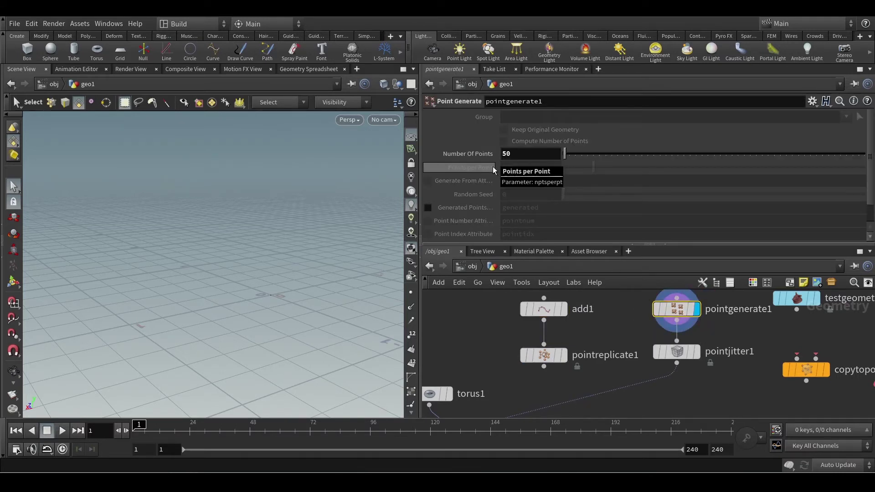
pyautogui.moveTo(679, 363); pyautogui.dragTo(684, 373)
pyautogui.click(684, 373)
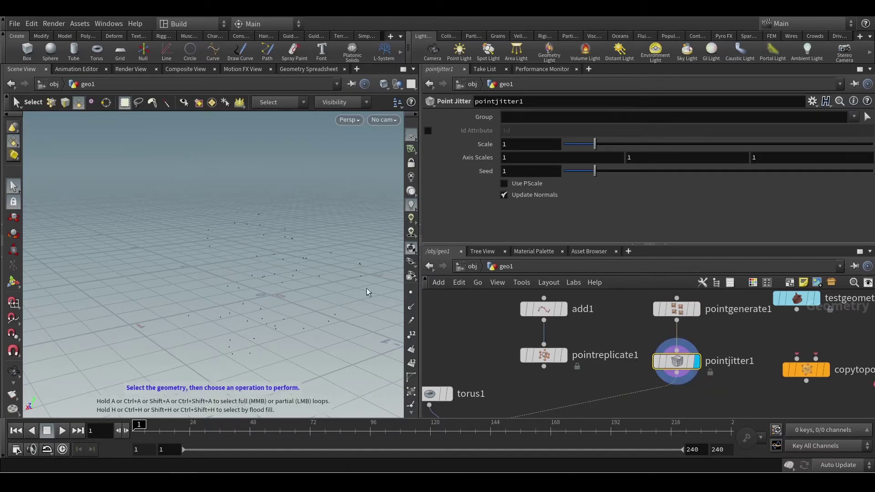
pyautogui.moveTo(674, 309); pyautogui.dragTo(459, 235, button='middle')
pyautogui.moveTo(681, 361); pyautogui.dragTo(482, 264, button='middle')
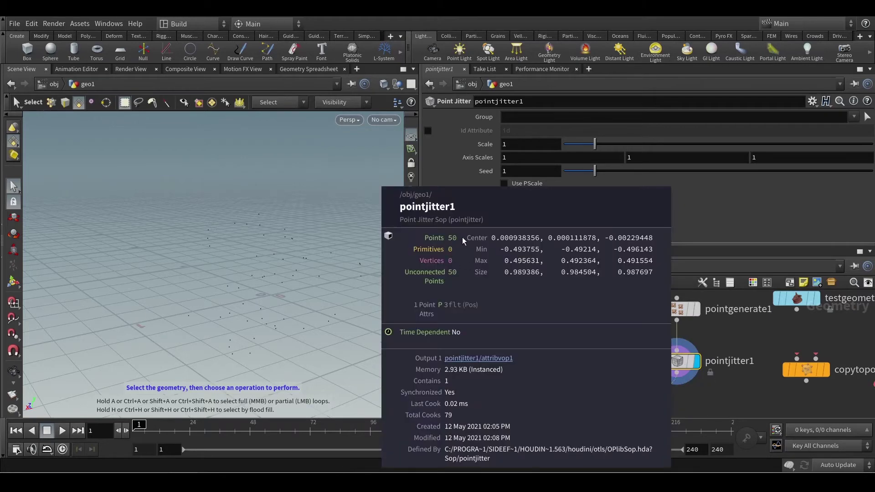
pyautogui.moveTo(454, 238); pyautogui.dragTo(472, 240, button='middle')
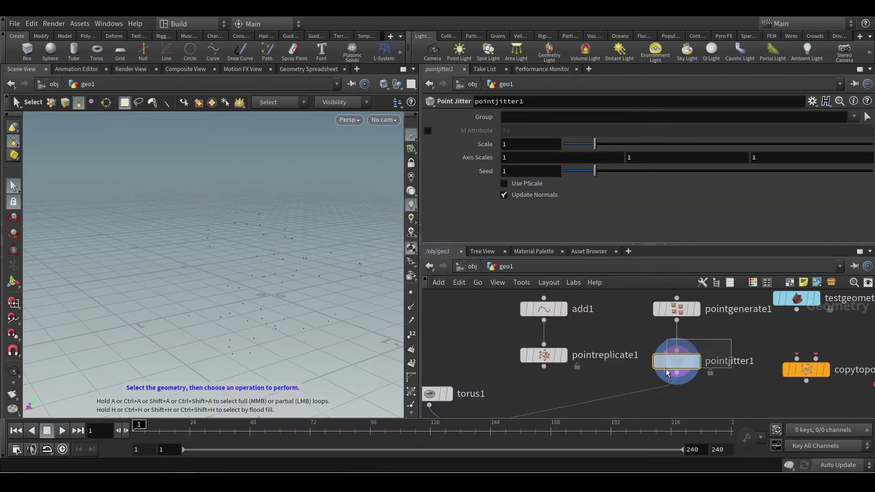
# Step: Add a Box node above add1 and connect its output to add1's input
pyautogui.moveTo(702, 337); pyautogui.dragTo(702, 354, button='middle')
pyautogui.moveTo(600, 344); pyautogui.dragTo(614, 379, button='middle')
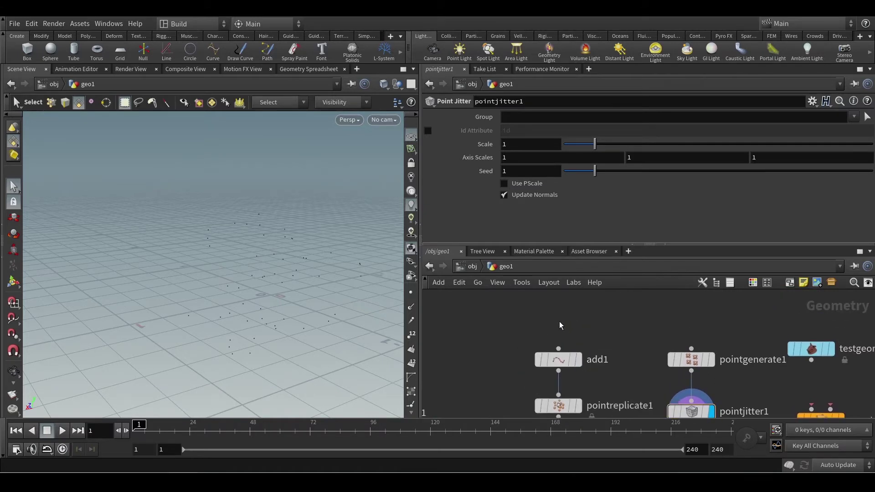
pyautogui.press('Tab')
pyautogui.write('box')
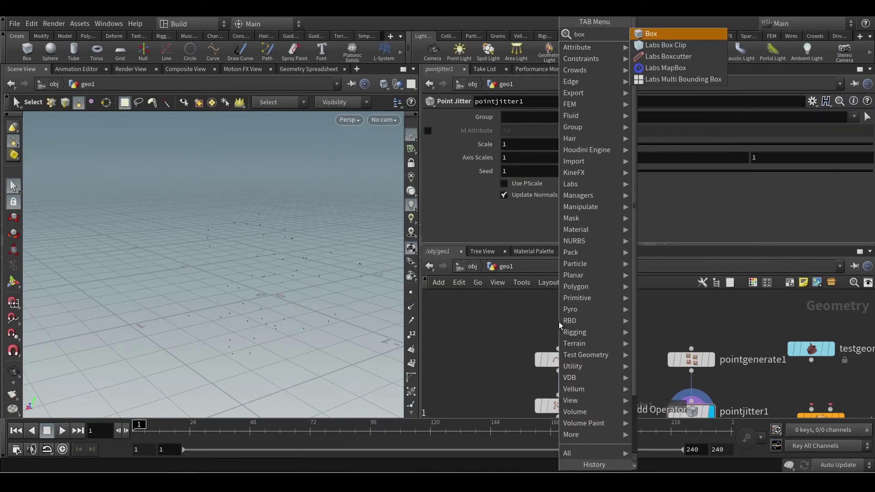
pyautogui.press('Return')
pyautogui.click(559, 300)
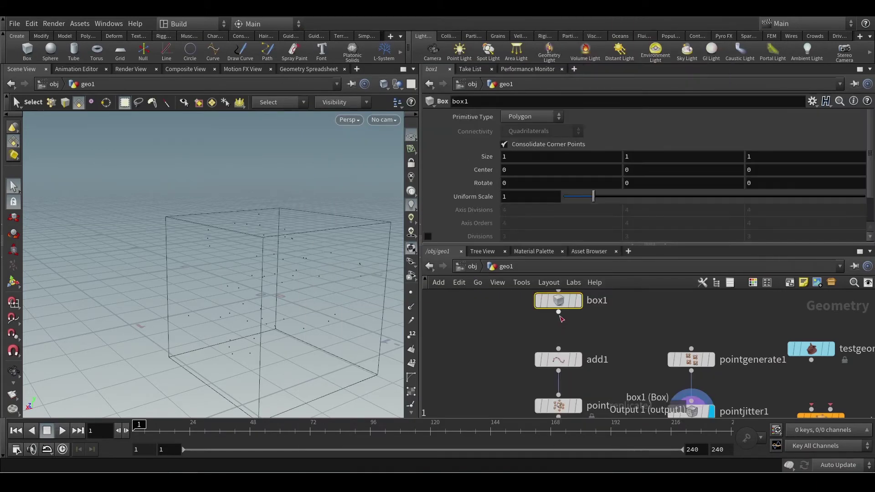
pyautogui.click(559, 314)
pyautogui.click(558, 348)
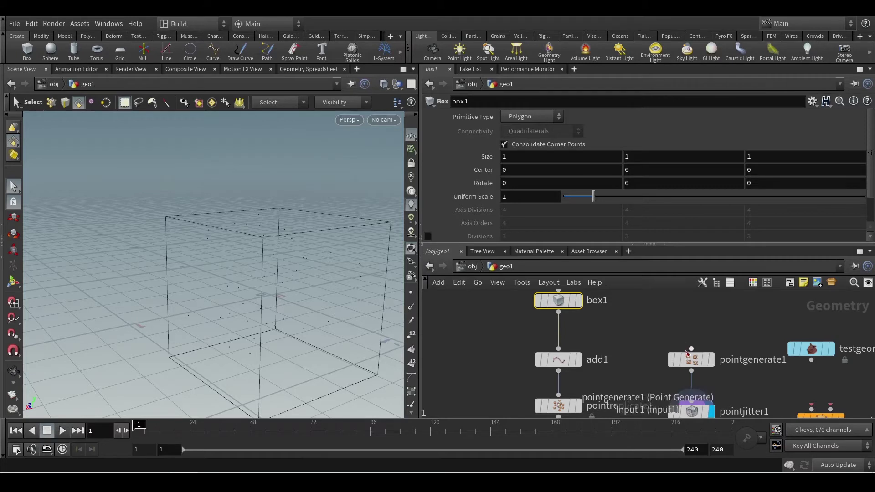
# Step: Display add1, compare its node information with box1's, and check and display pointreplicate1
pyautogui.moveTo(685, 360)
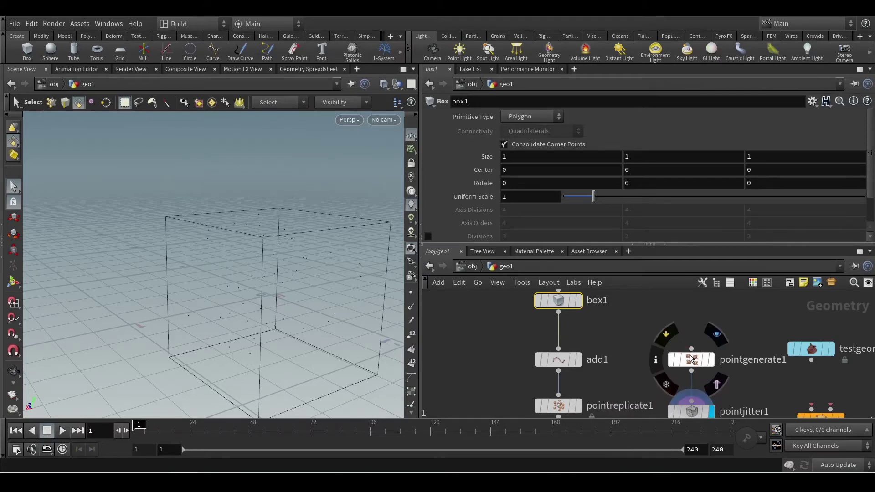
pyautogui.moveTo(572, 306)
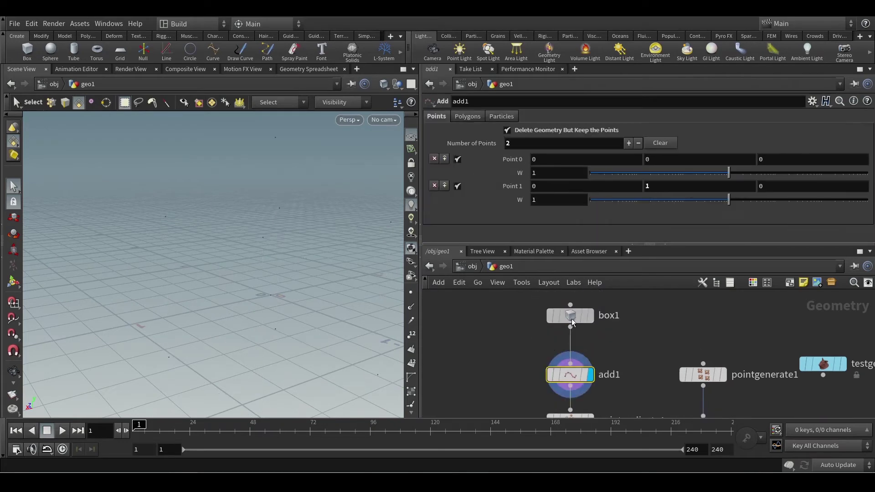
pyautogui.middleClick(572, 318)
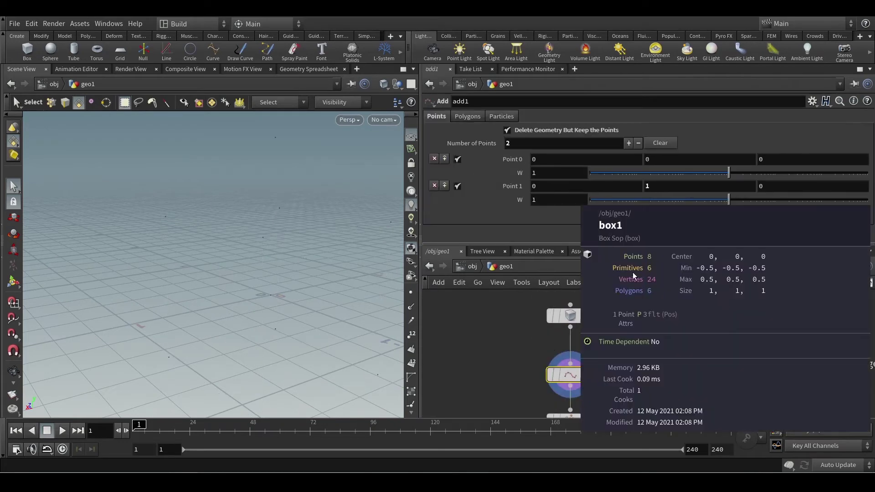
pyautogui.middleClick(569, 374)
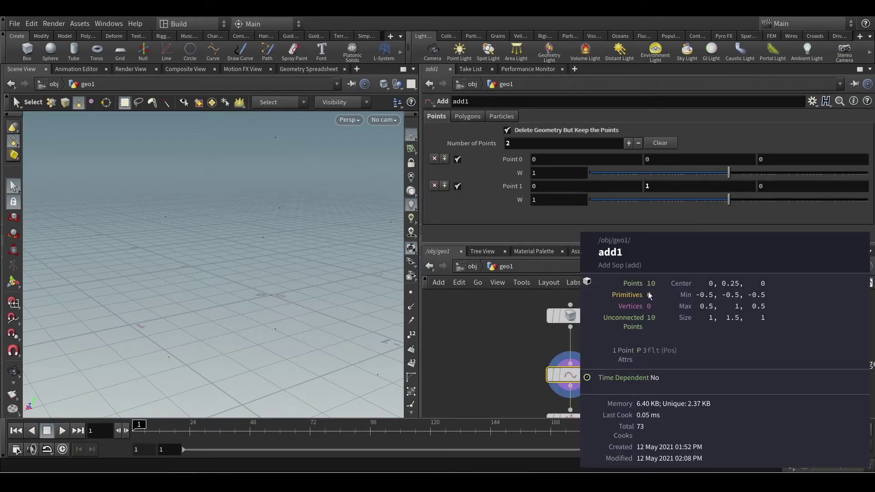
pyautogui.moveTo(639, 365); pyautogui.dragTo(625, 328, button='middle')
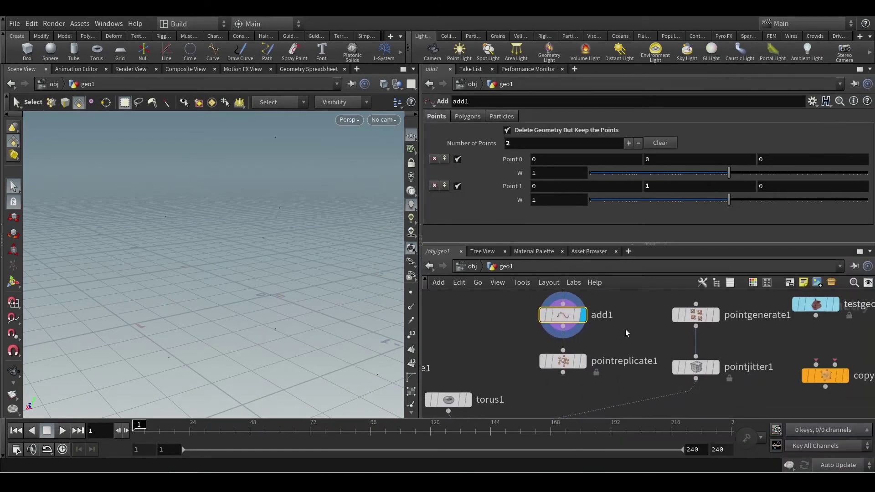
pyautogui.middleClick(562, 362)
pyautogui.click(583, 362)
pyautogui.scroll(-3, 609, 342)
pyautogui.moveTo(618, 328); pyautogui.dragTo(600, 346, button='middle')
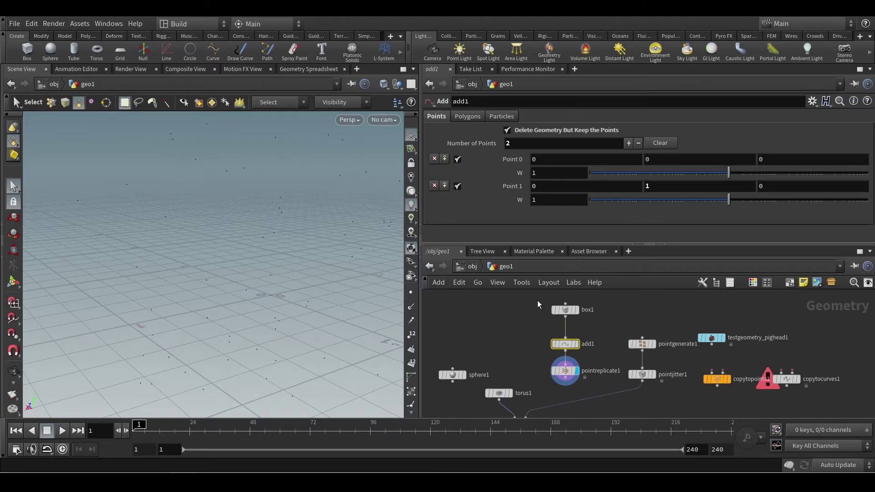
# Step: Display box1, connect it to pointgenerate1's input as well and align it directly above that node
pyautogui.scroll(2, 608, 362)
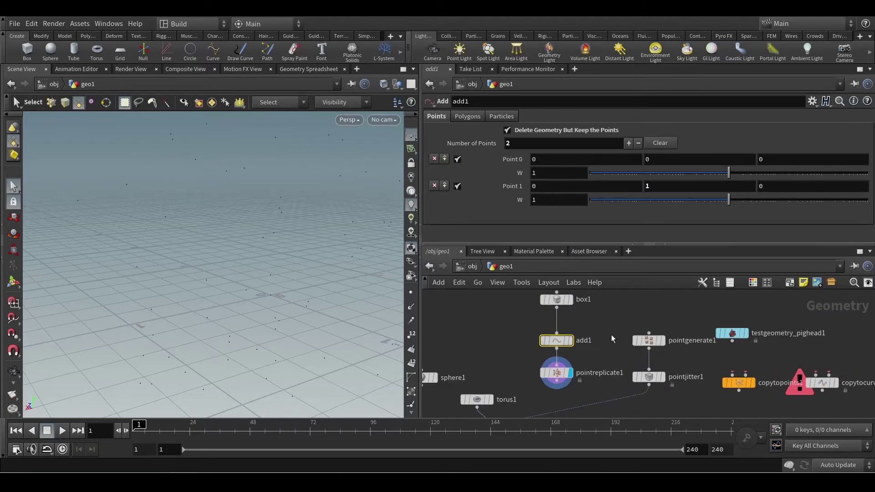
pyautogui.moveTo(625, 336); pyautogui.dragTo(563, 337, button='middle')
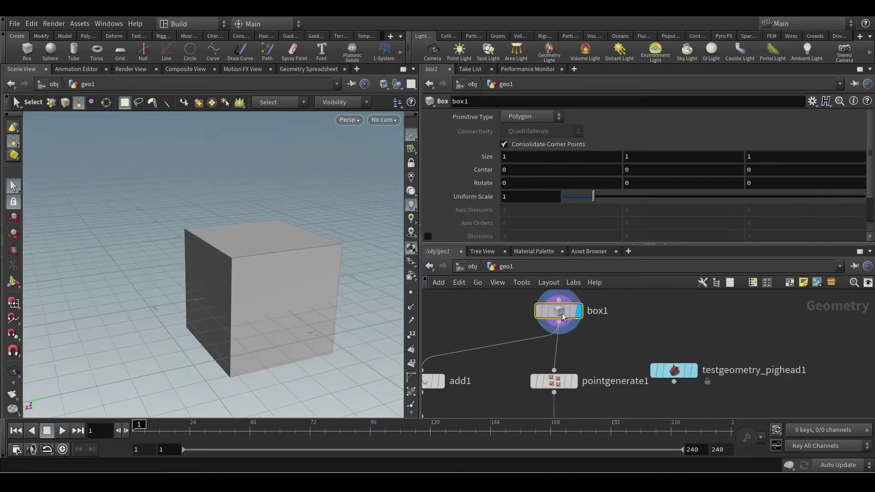
pyautogui.moveTo(561, 313); pyautogui.dragTo(562, 318)
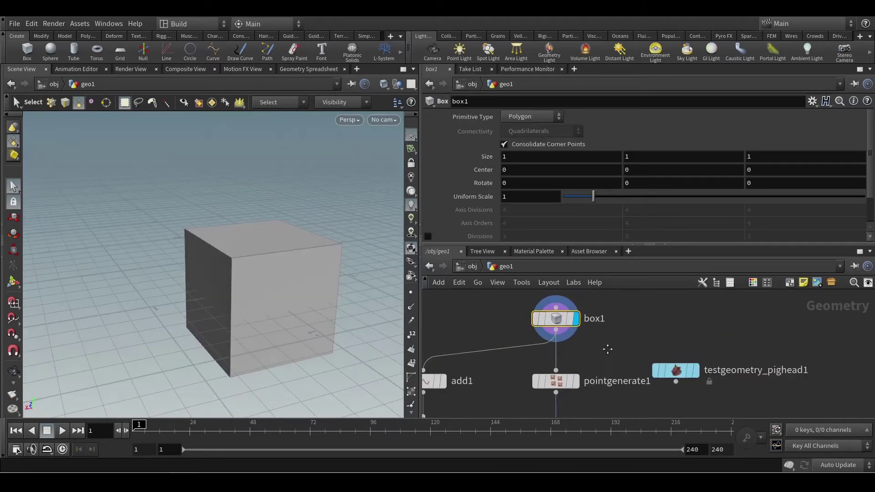
pyautogui.moveTo(607, 349); pyautogui.dragTo(628, 334, button='middle')
# Step: Display pointgenerate1, toggle Keep Original Geometry off and back on, and review its other parameters
pyautogui.click(594, 368)
pyautogui.click(580, 371)
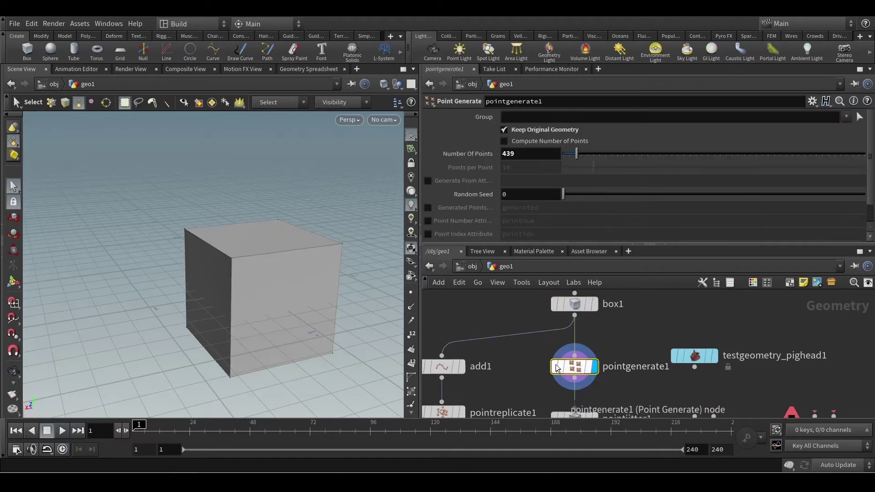
pyautogui.click(507, 130)
pyautogui.click(506, 131)
pyautogui.scroll(-1, 608, 209)
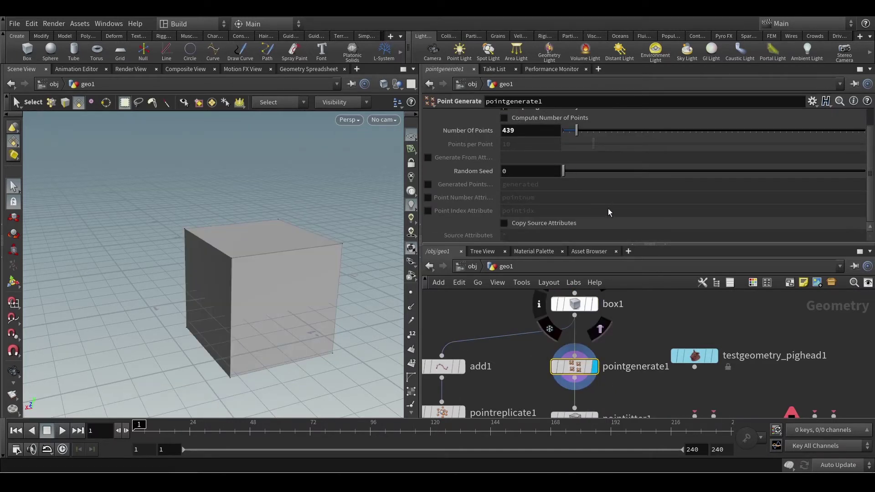
pyautogui.scroll(-2, 648, 356)
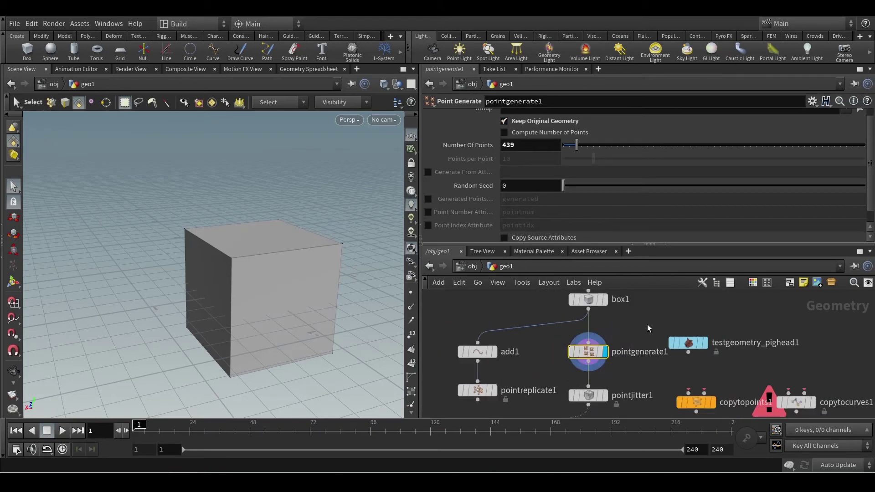
# Step: Delete the box1 node from the network
pyautogui.scroll(-1, 647, 324)
pyautogui.click(601, 305)
pyautogui.press('Delete')
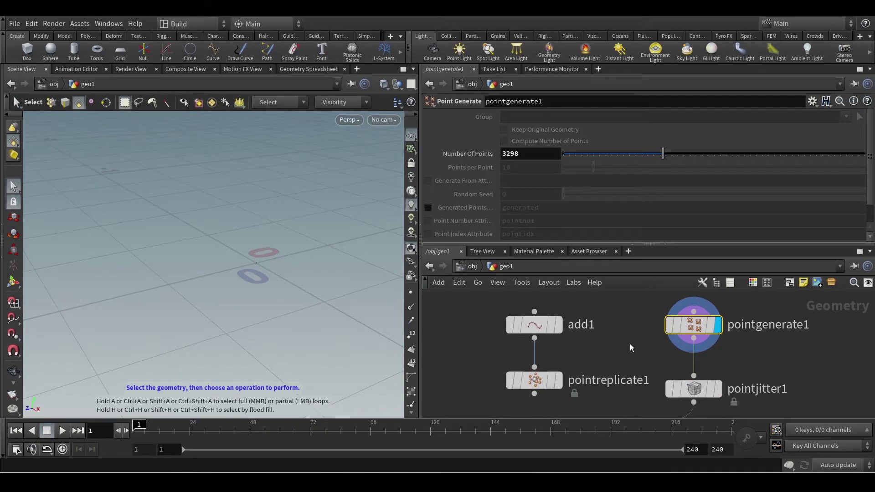
# Step: Enclose add1 and pointreplicate1 in a network box
pyautogui.click(536, 325)
pyautogui.scroll(-3, 621, 341)
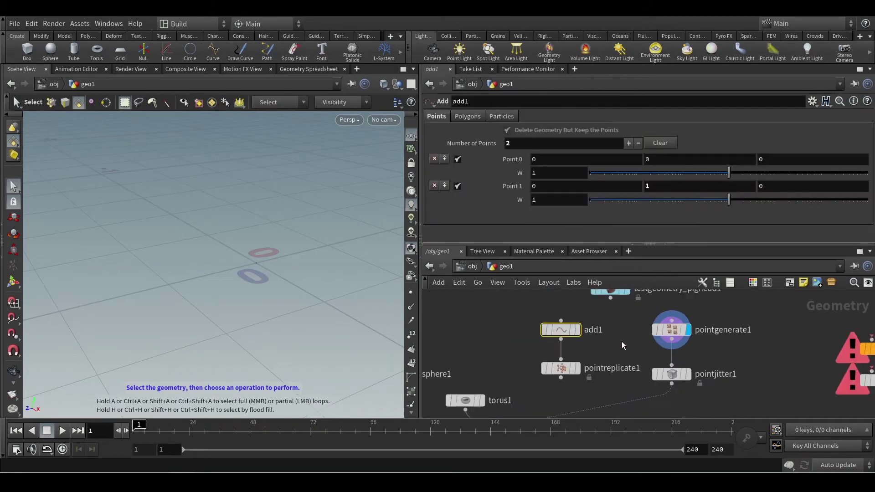
pyautogui.scroll(1, 611, 351)
pyautogui.moveTo(520, 304); pyautogui.dragTo(589, 373)
pyautogui.hotkey('shift', 'o')
pyautogui.scroll(2, 601, 313)
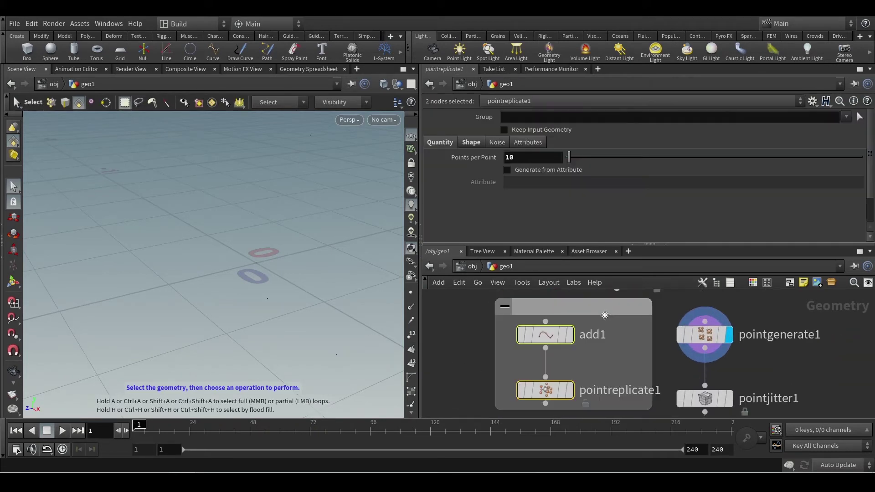
# Step: Title the network box around add1 and pointreplicate1 "Add custom number"
pyautogui.click(564, 306)
pyautogui.doubleClick(564, 305)
pyautogui.write('Add cust')
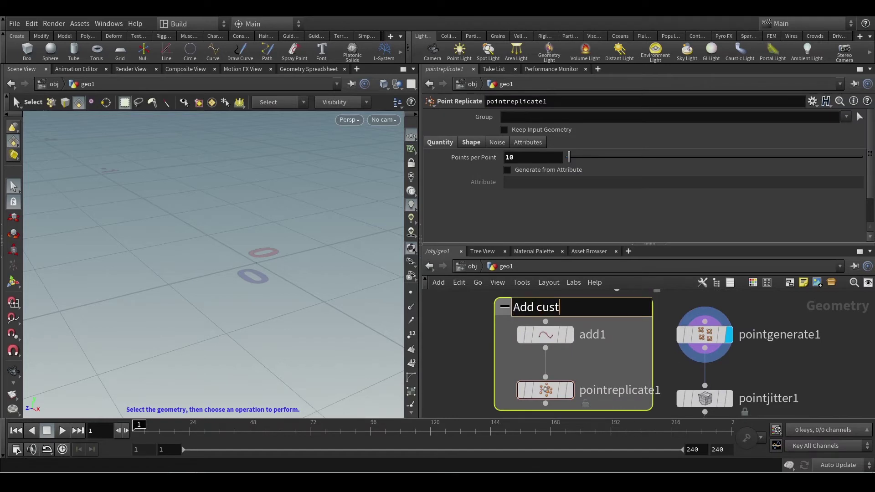
pyautogui.write('om')
pyautogui.write('number')
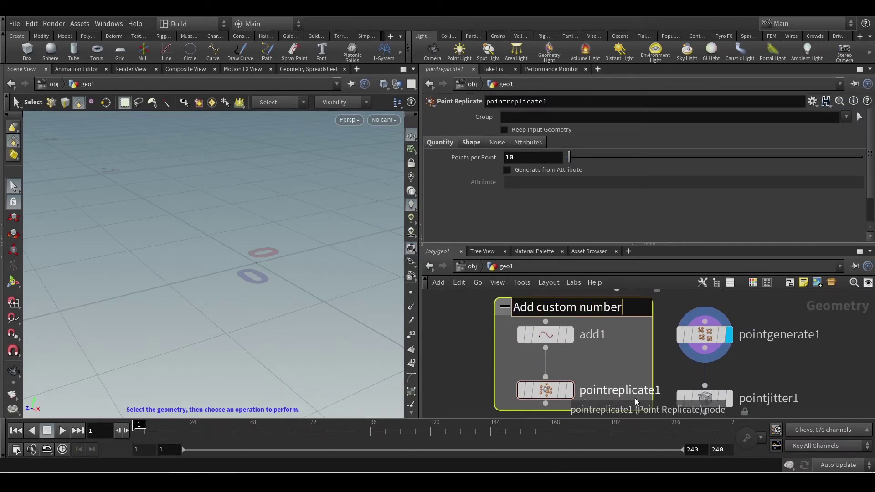
pyautogui.click(661, 365)
# Step: Enclose pointgenerate1 and pointjitter1 in a network box titled "Generate points", and select add1
pyautogui.moveTo(661, 366); pyautogui.dragTo(605, 362, button='middle')
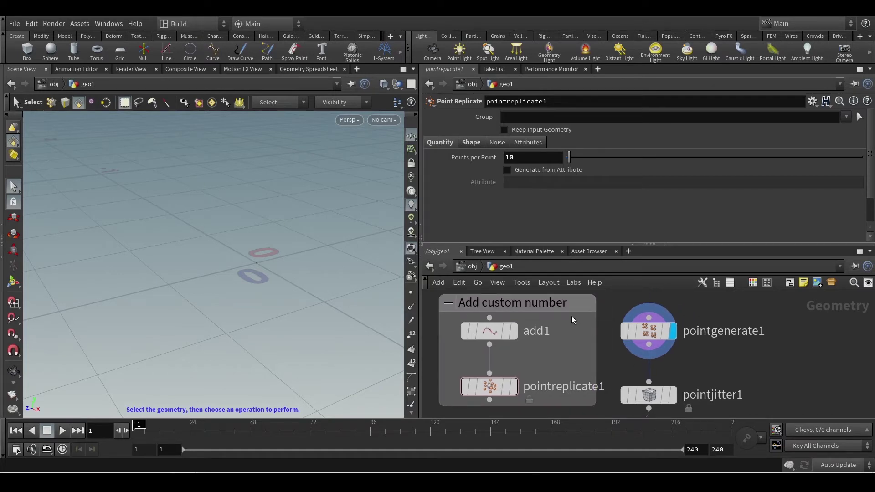
pyautogui.write('Genera')
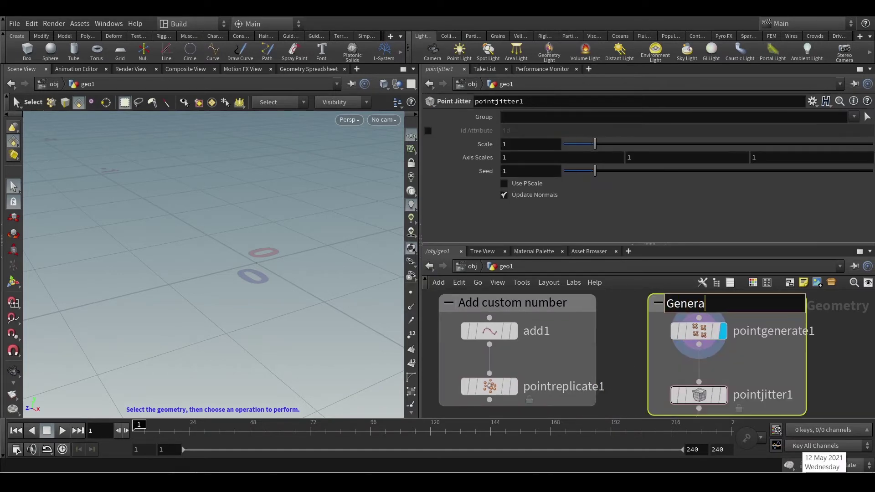
pyautogui.write('te points')
pyautogui.click(840, 356)
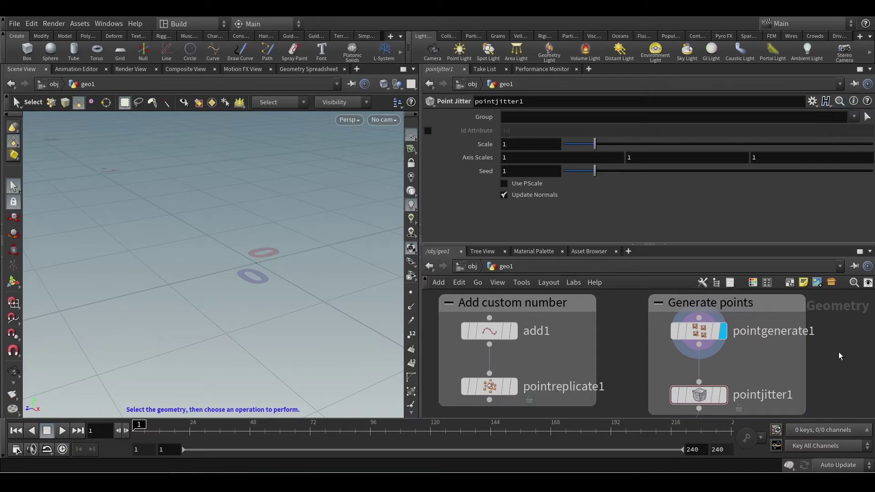
pyautogui.click(490, 331)
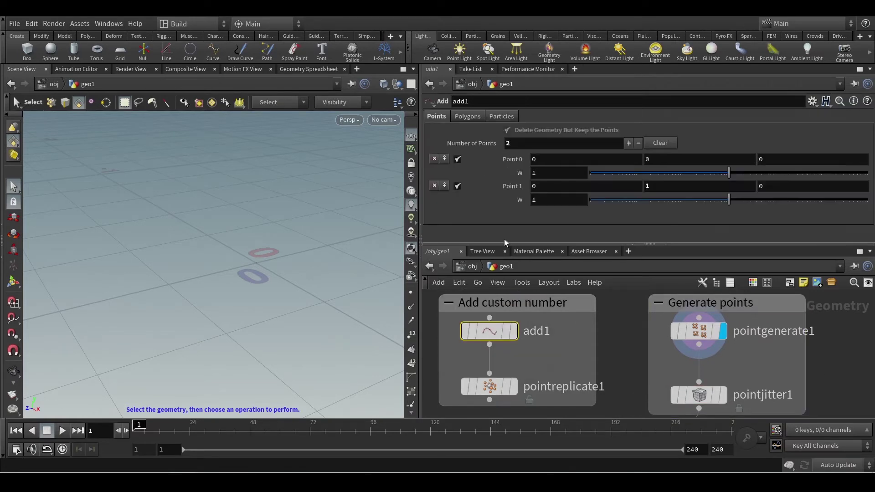
# Step: Extend the "Generate points" network box upward above pointgenerate1 and set that node's number of points to 711
pyautogui.click(492, 387)
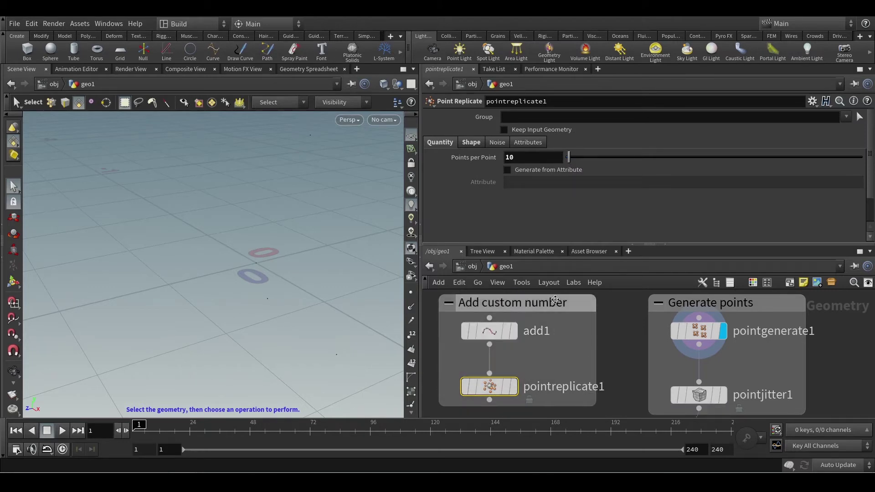
pyautogui.click(698, 331)
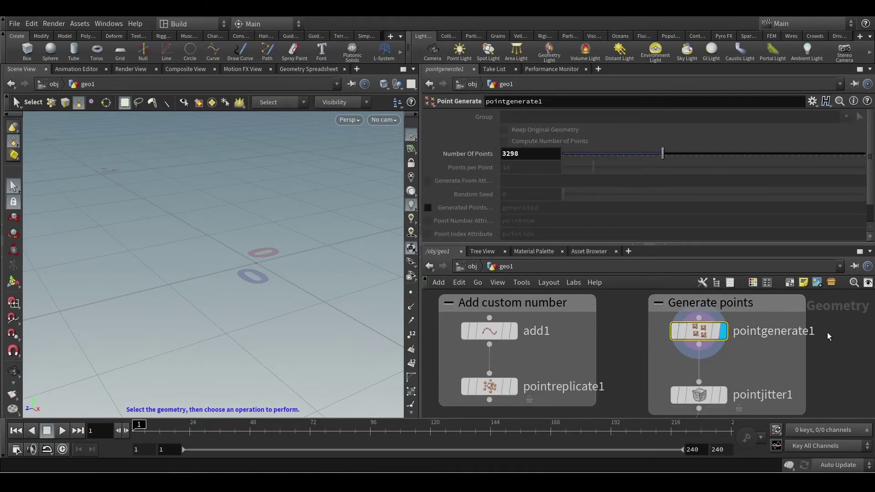
pyautogui.moveTo(827, 335); pyautogui.dragTo(781, 375, button='middle')
pyautogui.moveTo(699, 342); pyautogui.dragTo(699, 284)
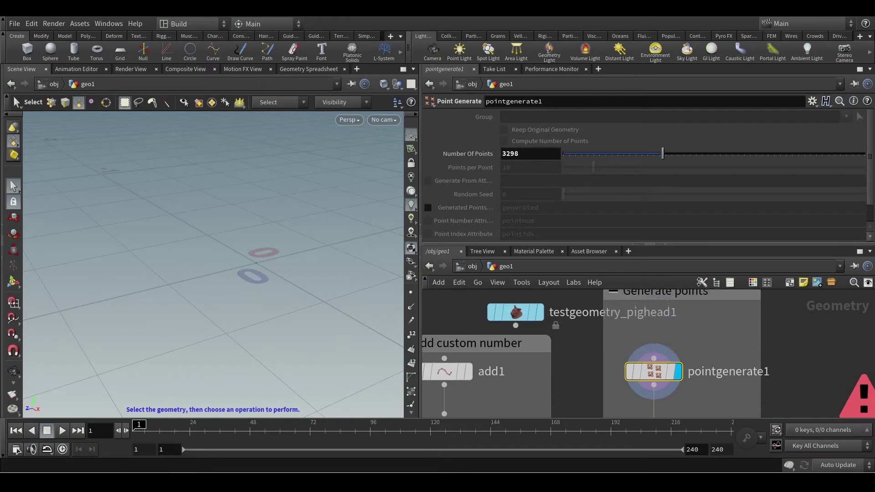
pyautogui.moveTo(758, 318); pyautogui.dragTo(745, 337, button='middle')
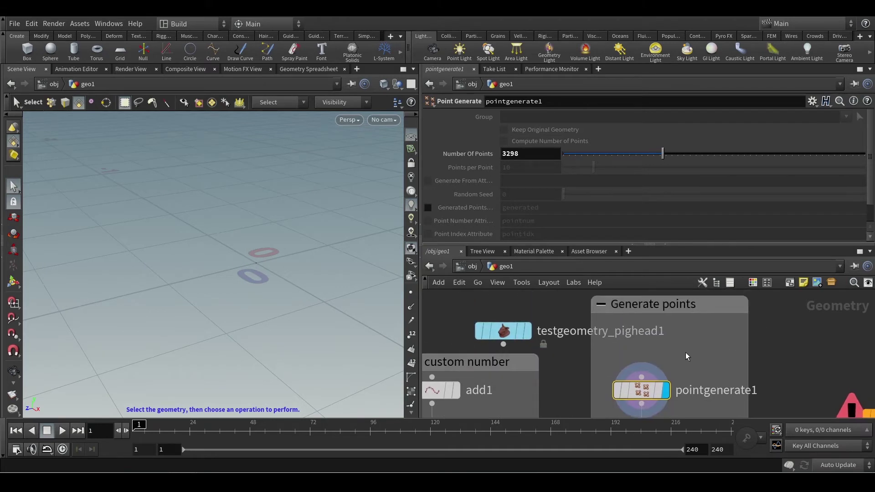
pyautogui.scroll(-3, 780, 322)
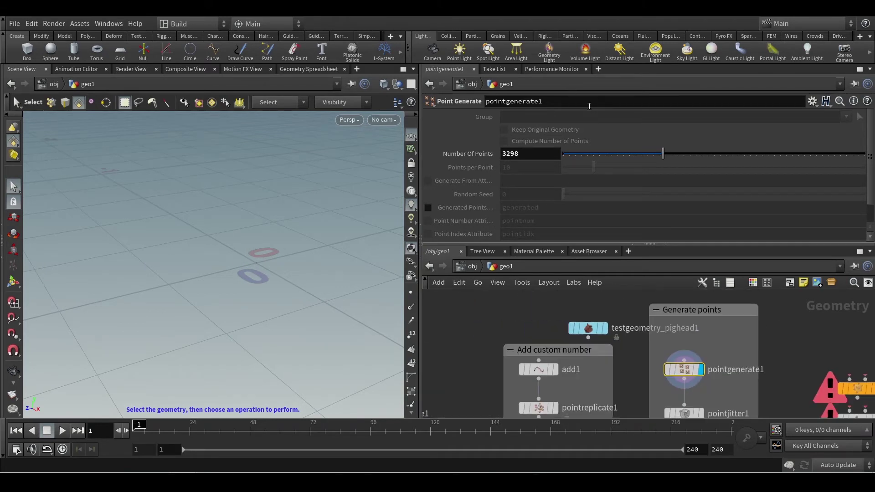
pyautogui.moveTo(598, 154); pyautogui.dragTo(585, 155)
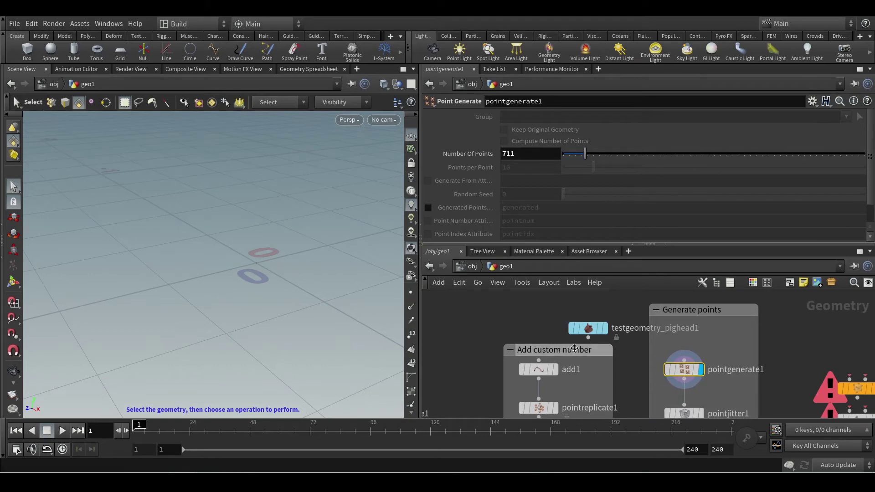
# Step: Display testgeometry_pighead1, frame the pig head in the viewport and inspect its node information
pyautogui.click(587, 334)
pyautogui.click(587, 328)
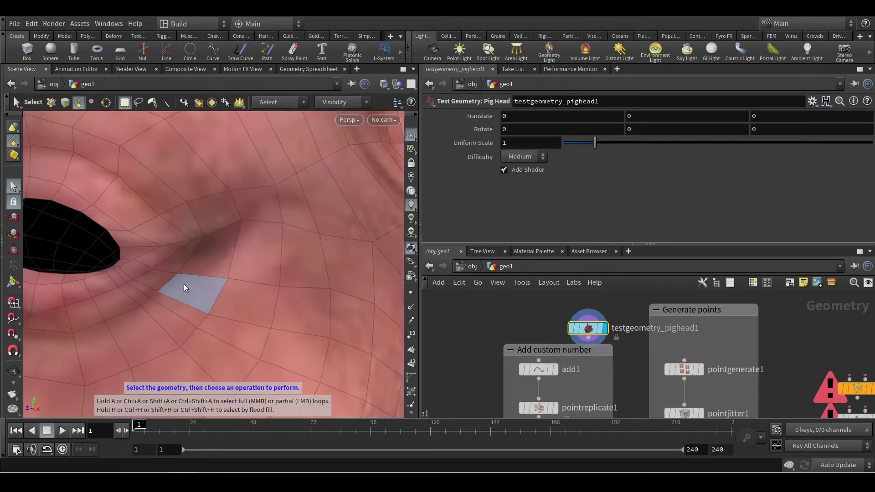
pyautogui.hotkey('space', 'h')
pyautogui.moveTo(191, 292)
pyautogui.mouseDown()
pyautogui.moveTo(234, 289)
pyautogui.moveTo(200, 291)
pyautogui.mouseUp()
pyautogui.middleClick(588, 328)
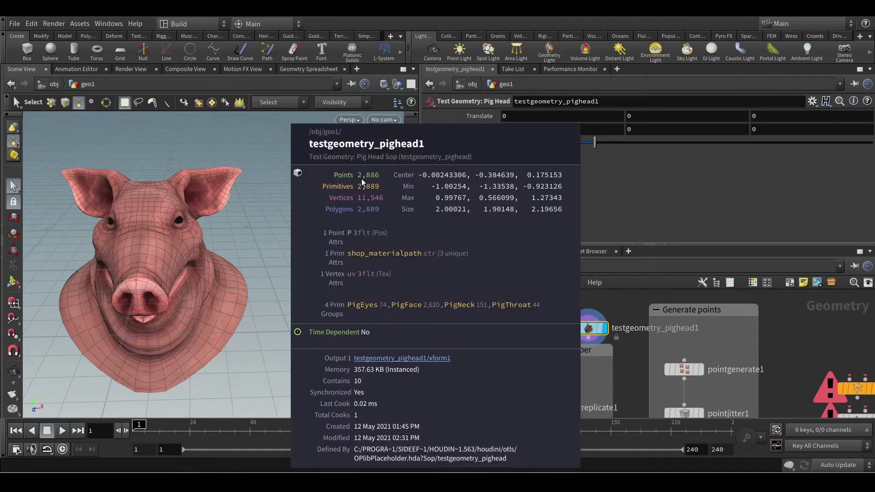
# Step: Move testgeometry_pighead1 into the "Generate points" box, wire it into pointgenerate1 and display pointgenerate1
pyautogui.moveTo(593, 328); pyautogui.dragTo(705, 328)
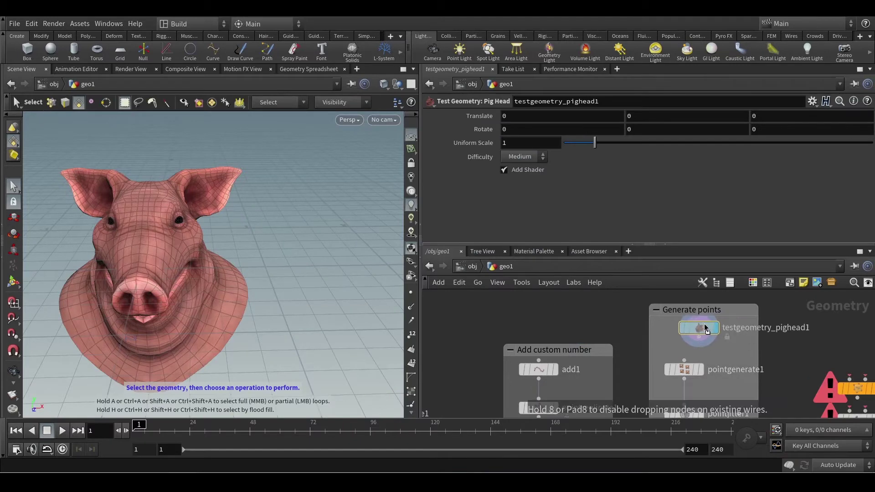
pyautogui.click(701, 372)
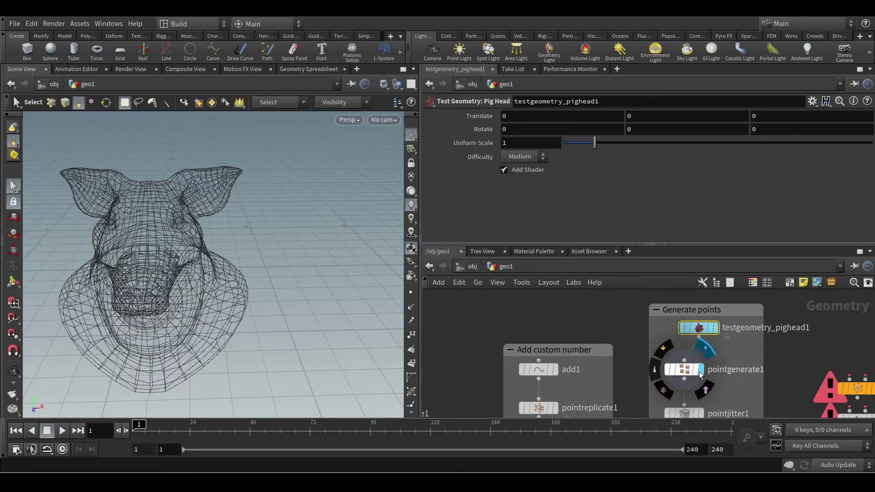
pyautogui.click(686, 373)
# Step: Inspect the points generated from the pig head in the viewport and check pointgenerate1's node information
pyautogui.press('Escape')
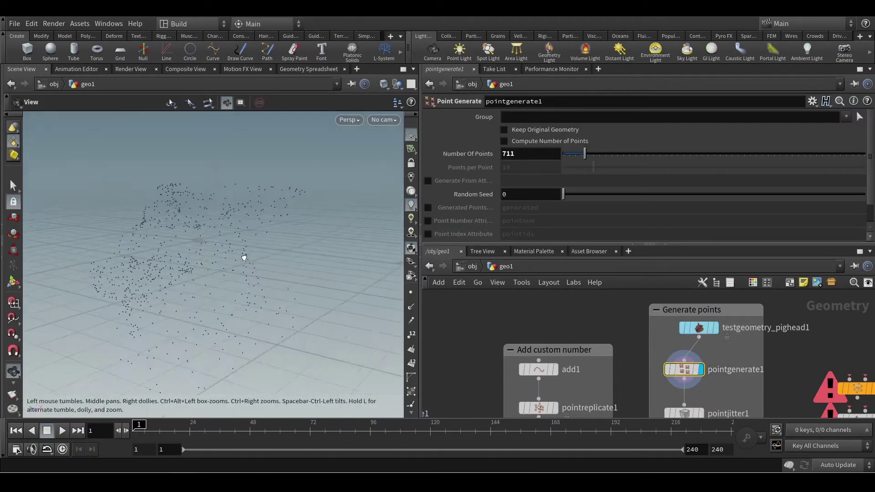
pyautogui.keyDown('alt'); pyautogui.moveTo(244, 258); pyautogui.dragTo(226, 268); pyautogui.keyUp('alt')
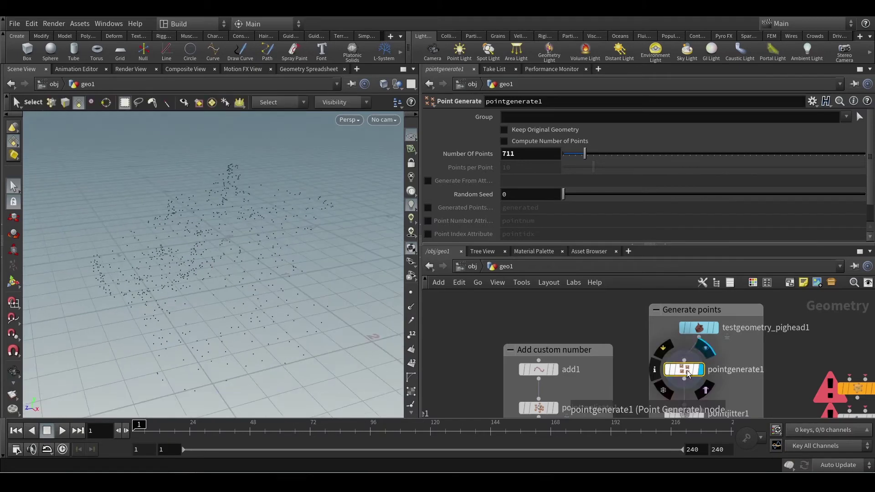
pyautogui.middleClick(688, 373)
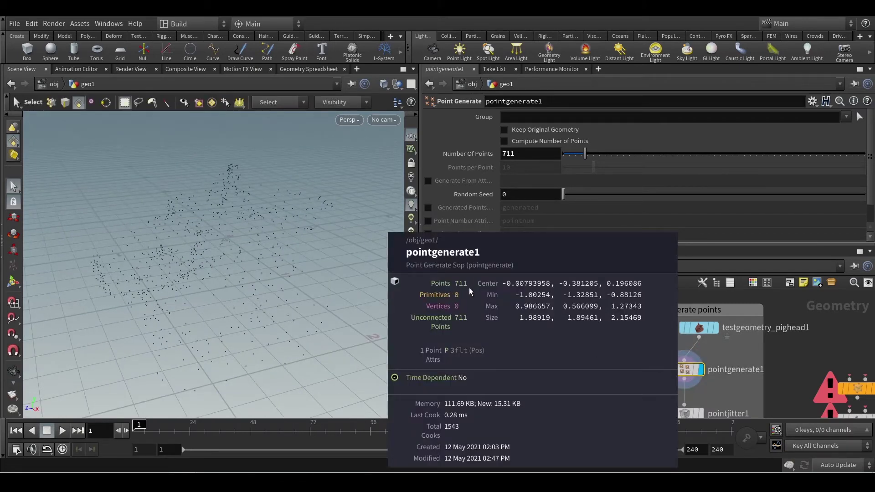
pyautogui.press('Escape')
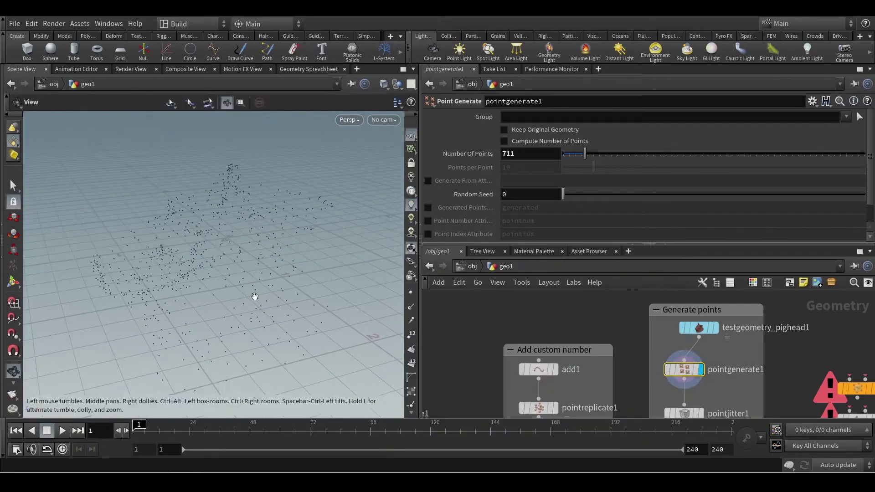
pyautogui.moveTo(254, 296); pyautogui.dragTo(241, 261)
# Step: Set pointgenerate1's number of points to 348 and turn on point display in the viewport
pyautogui.moveTo(584, 156); pyautogui.dragTo(574, 155)
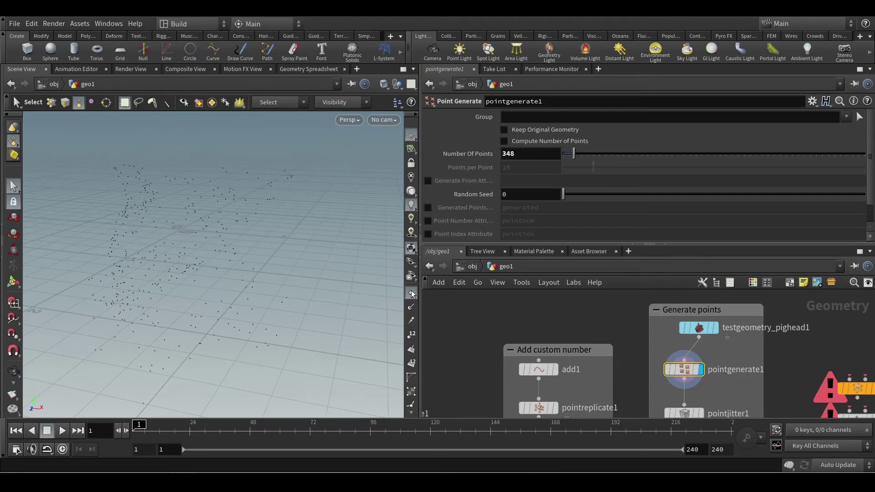
pyautogui.press('Escape')
pyautogui.moveTo(228, 254); pyautogui.dragTo(238, 254)
pyautogui.keyDown('alt'); pyautogui.moveTo(239, 254); pyautogui.dragTo(285, 240, button='middle'); pyautogui.keyUp('alt')
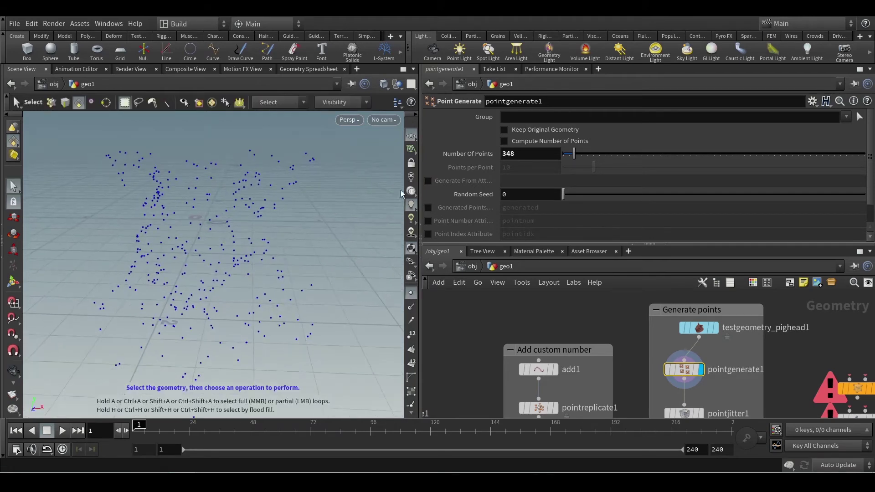
# Step: Set pointgenerate1's number of points to 2874 and compare its point count with that of testgeometry_pighead1
pyautogui.moveTo(576, 156); pyautogui.dragTo(652, 157)
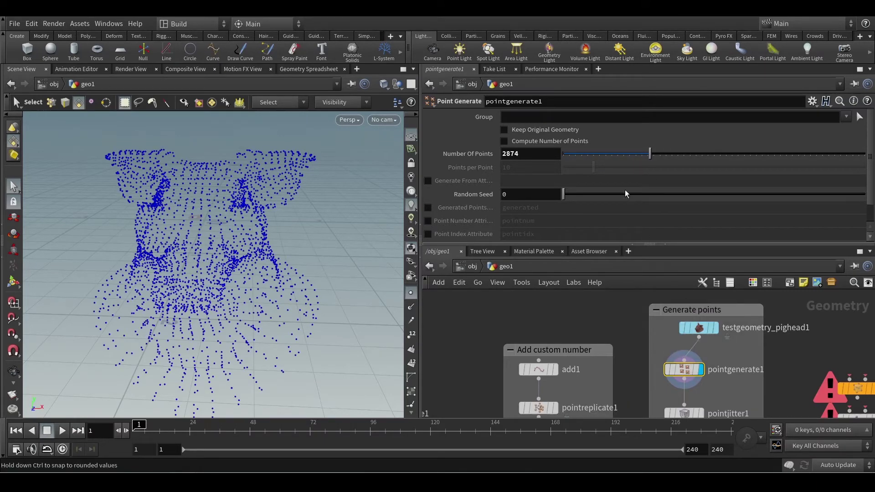
pyautogui.middleClick(698, 327)
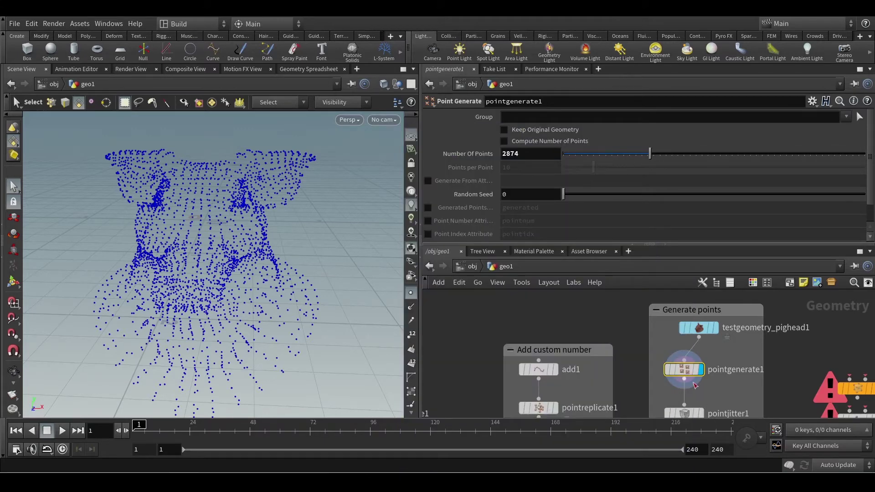
pyautogui.middleClick(683, 369)
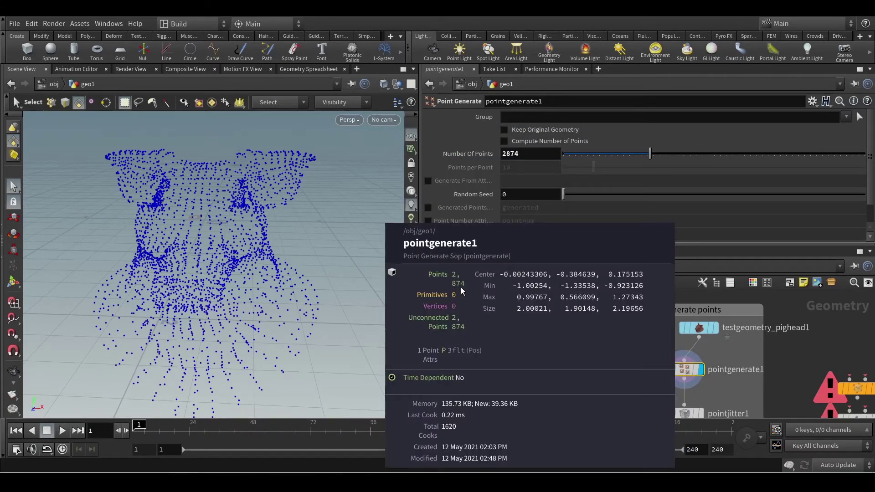
# Step: Set pointgenerate1's number of points to 6067 and compare its node information with that of testgeometry_pighead1
pyautogui.moveTo(669, 155); pyautogui.dragTo(746, 158)
pyautogui.moveTo(691, 370)
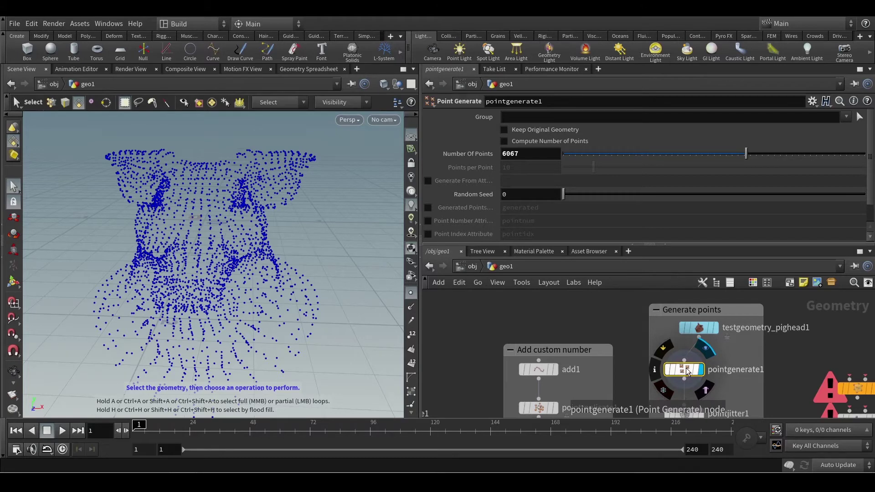
pyautogui.middleClick(688, 370)
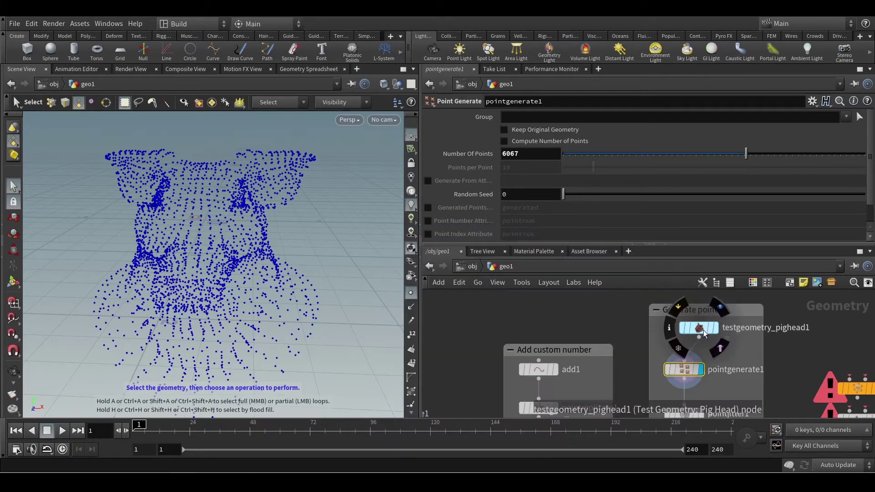
pyautogui.middleClick(702, 327)
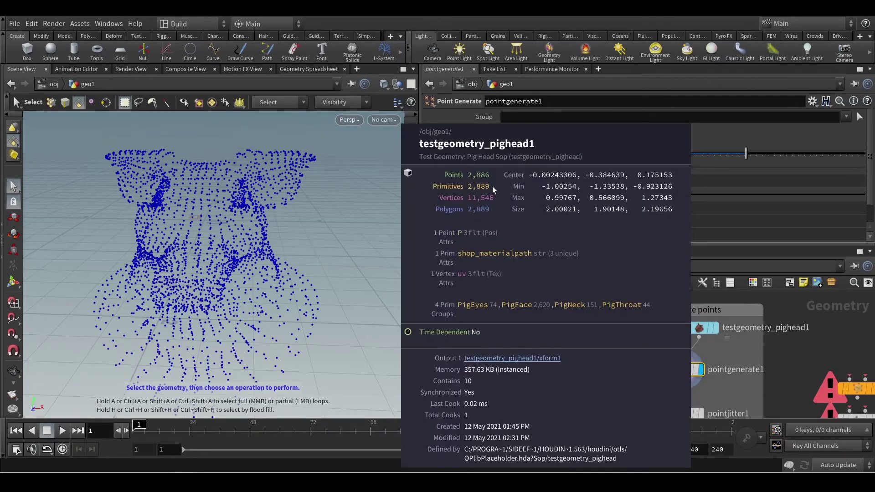
pyautogui.press('Escape')
pyautogui.moveTo(258, 280); pyautogui.dragTo(248, 355)
pyautogui.press('s')
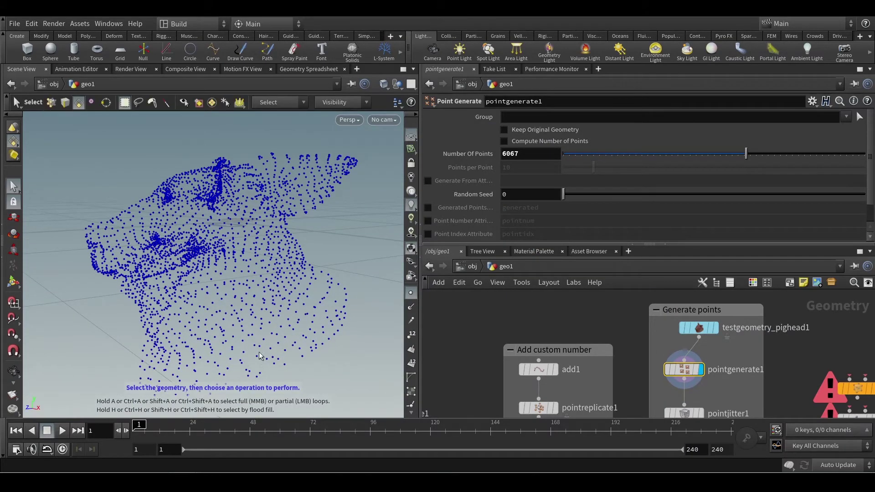
pyautogui.scroll(-1, 667, 223)
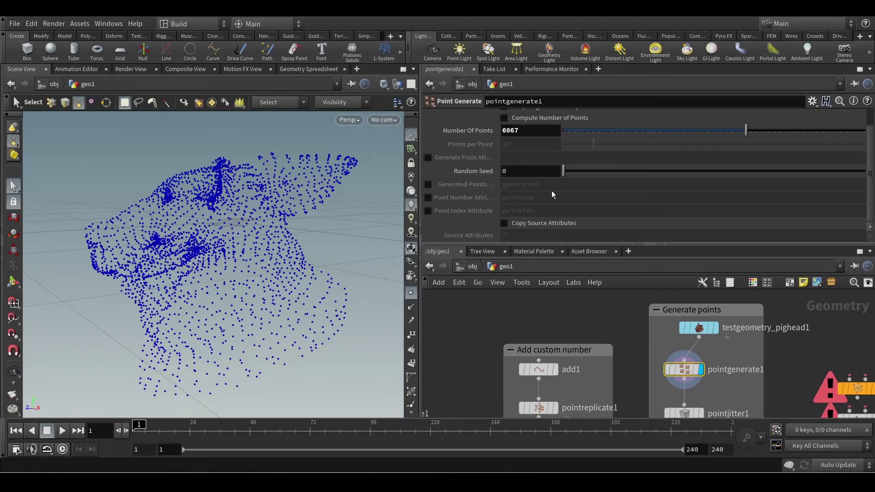
# Step: Add a PolyExtrude node and place it above the "Add custom number" box
pyautogui.press('Tab')
pyautogui.write('p')
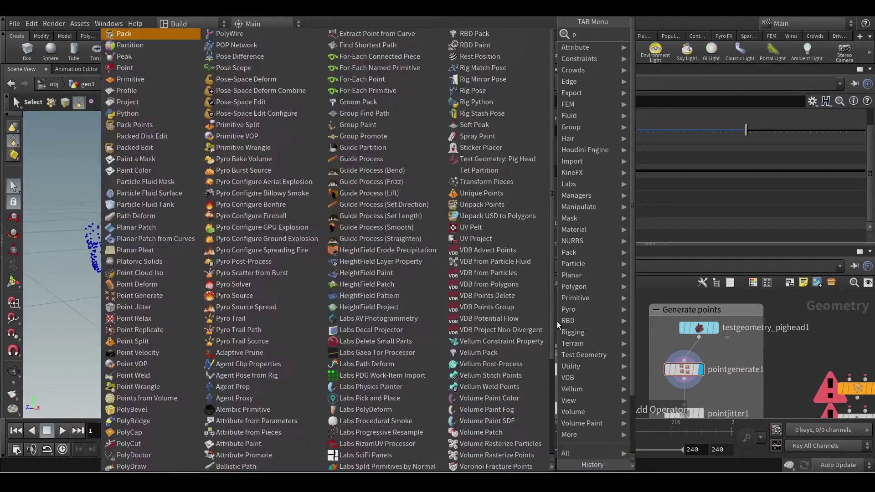
pyautogui.write('olye')
pyautogui.press('Return')
pyautogui.press('Return')
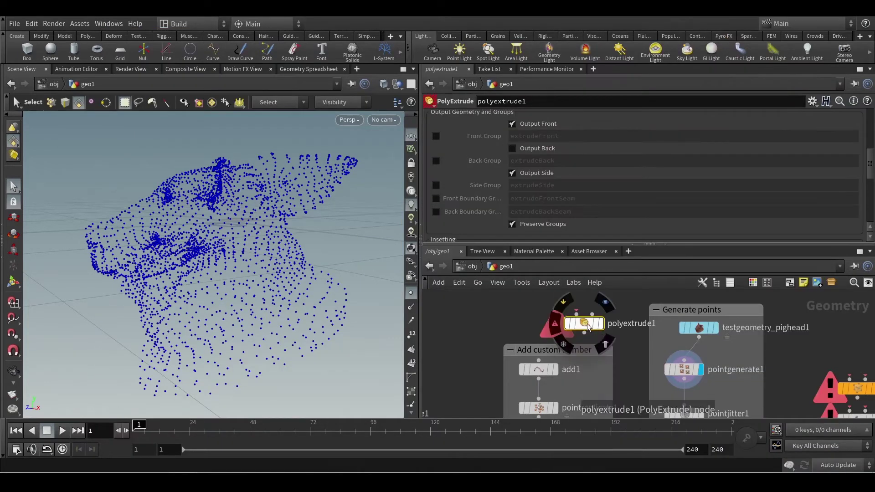
pyautogui.moveTo(584, 324); pyautogui.dragTo(565, 324)
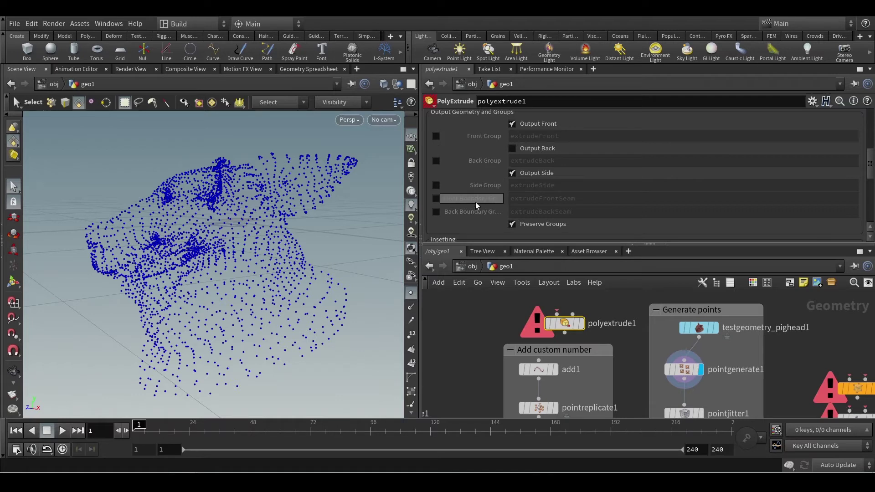
# Step: Examine the Local Control attribute settings of the PolyExtrude node
pyautogui.scroll(3, 484, 176)
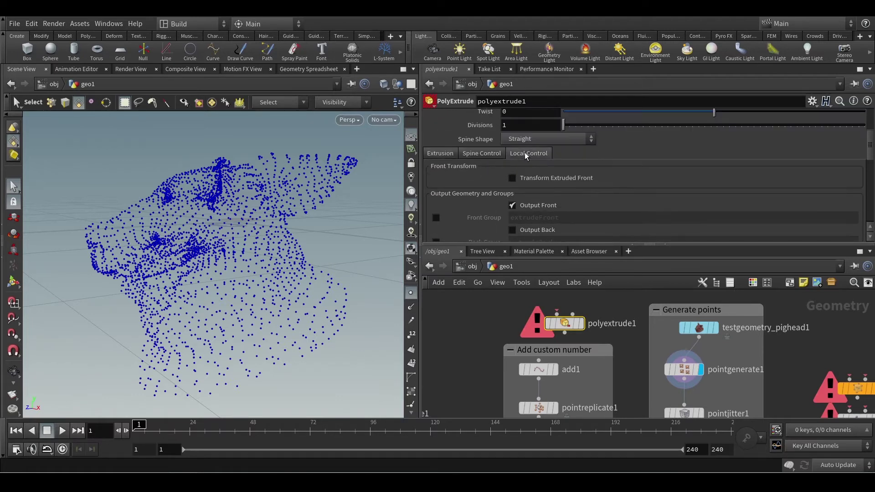
pyautogui.click(517, 155)
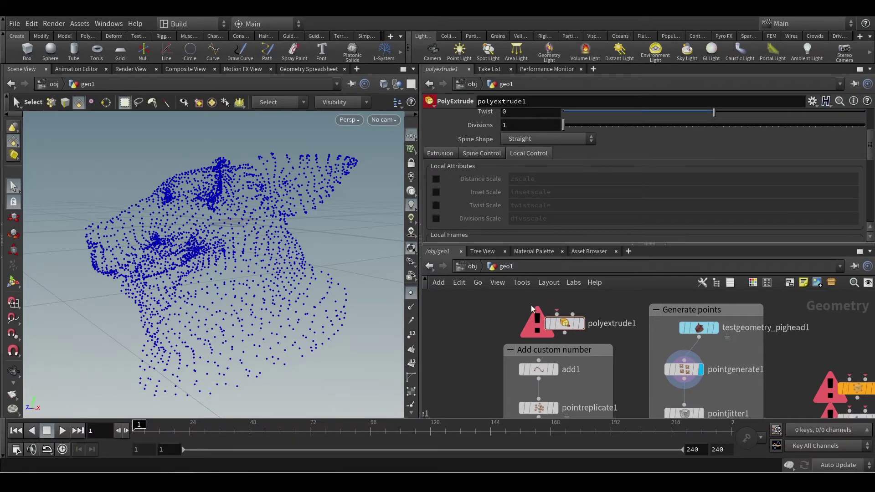
pyautogui.moveTo(515, 303); pyautogui.dragTo(613, 340)
pyautogui.moveTo(636, 353); pyautogui.dragTo(556, 352, button='middle')
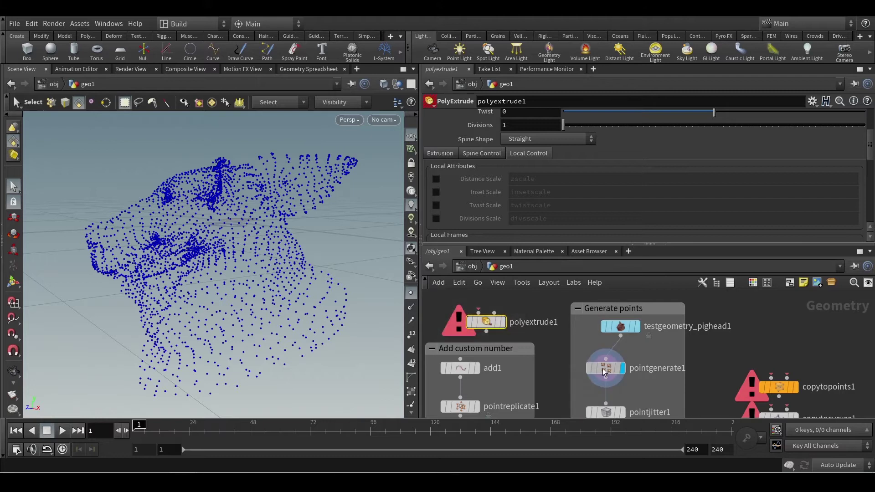
# Step: Enable the generated points group on pointgenerate1 with the name "generated" and check the group in the node information
pyautogui.click(614, 370)
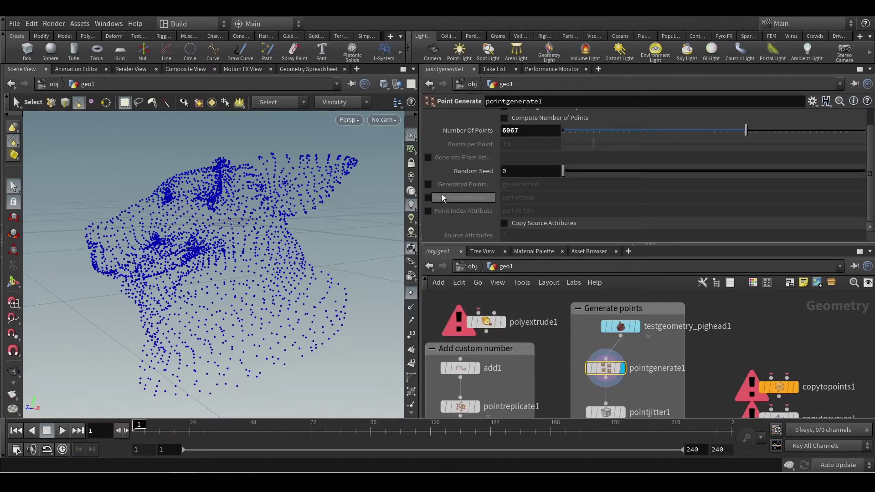
pyautogui.click(428, 184)
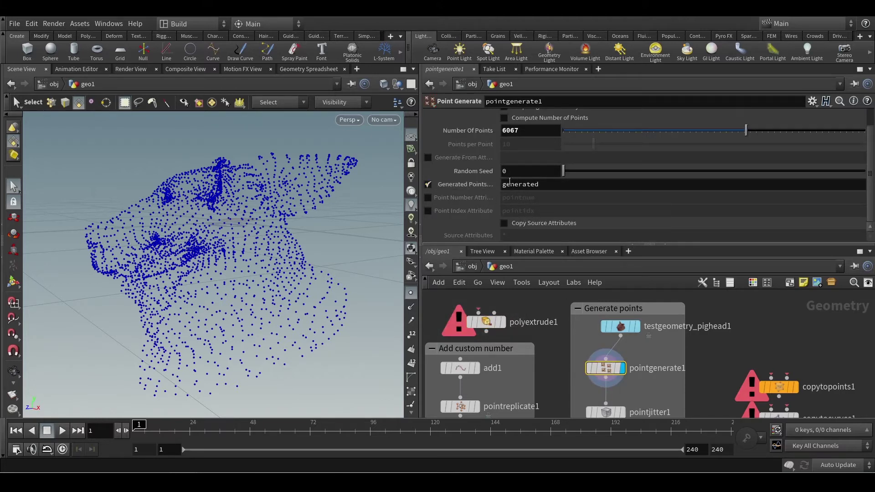
pyautogui.click(536, 185)
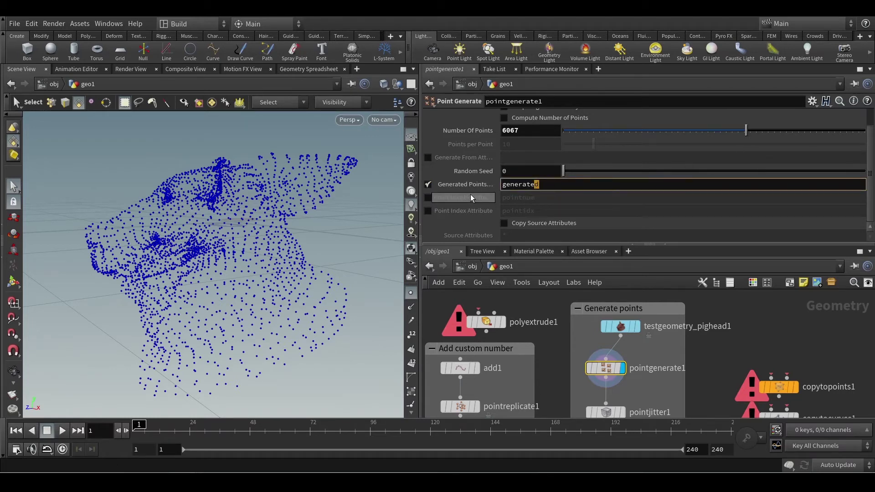
pyautogui.press('Return')
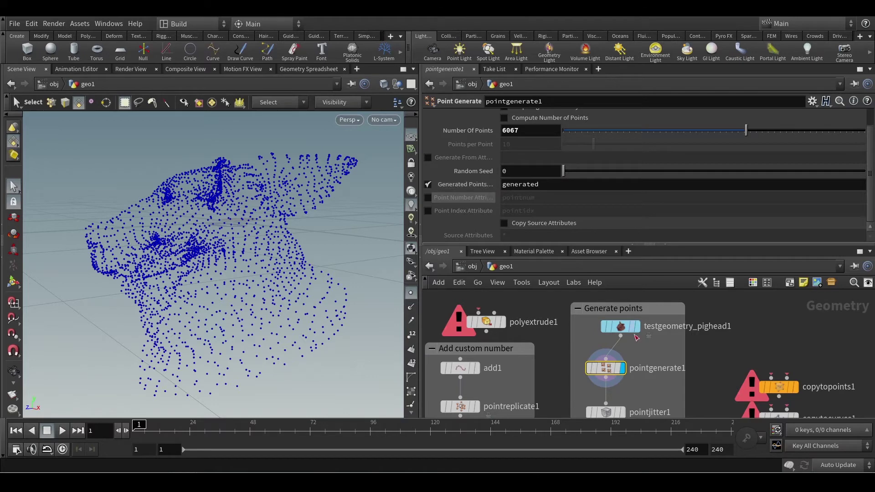
pyautogui.middleClick(609, 373)
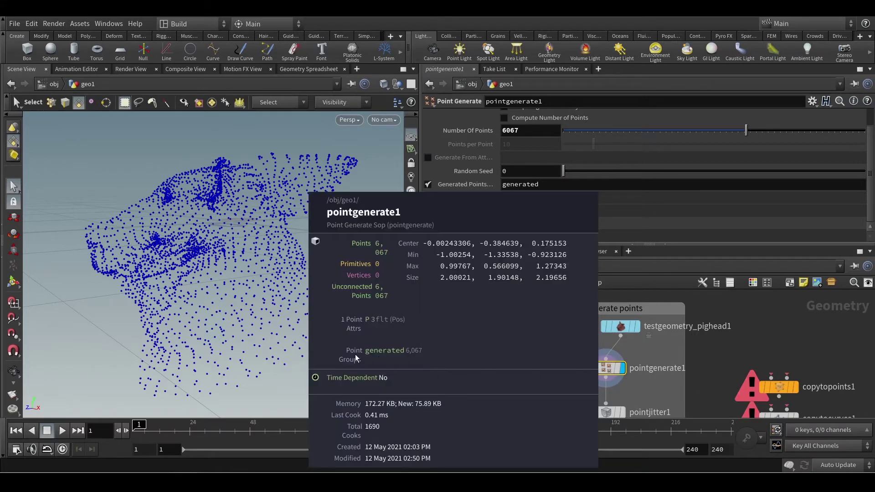
# Step: Review the PolyExtrude node's output group settings, and return to the generated points group setting of pointgenerate1
pyautogui.moveTo(388, 354); pyautogui.dragTo(381, 353, button='middle')
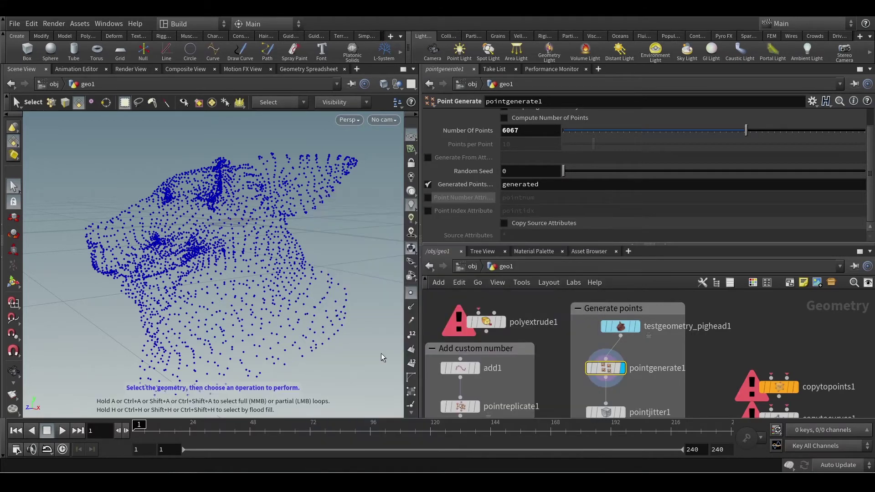
pyautogui.click(486, 321)
pyautogui.scroll(1, 487, 321)
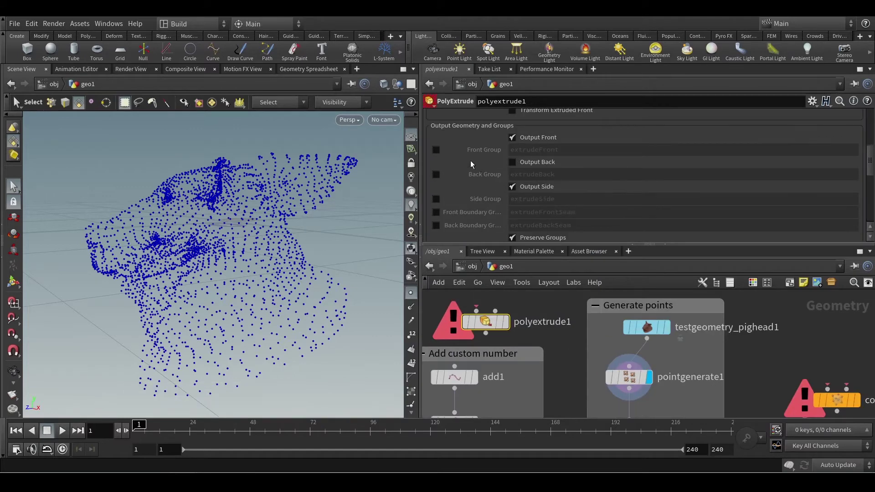
pyautogui.moveTo(628, 377); pyautogui.dragTo(631, 375, button='middle')
pyautogui.click(632, 376)
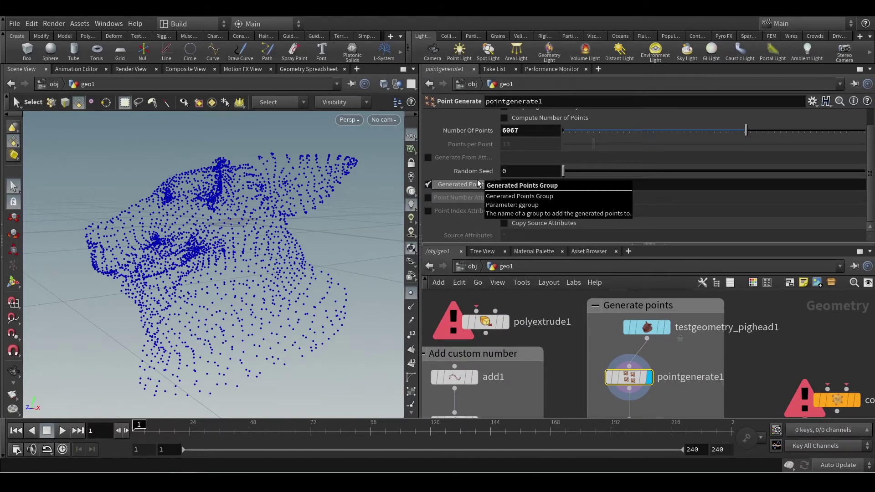
# Step: Enable the point number attribute "pointnum" and point index attribute "pointidx" on pointgenerate1, and check them in the node information
pyautogui.click(428, 198)
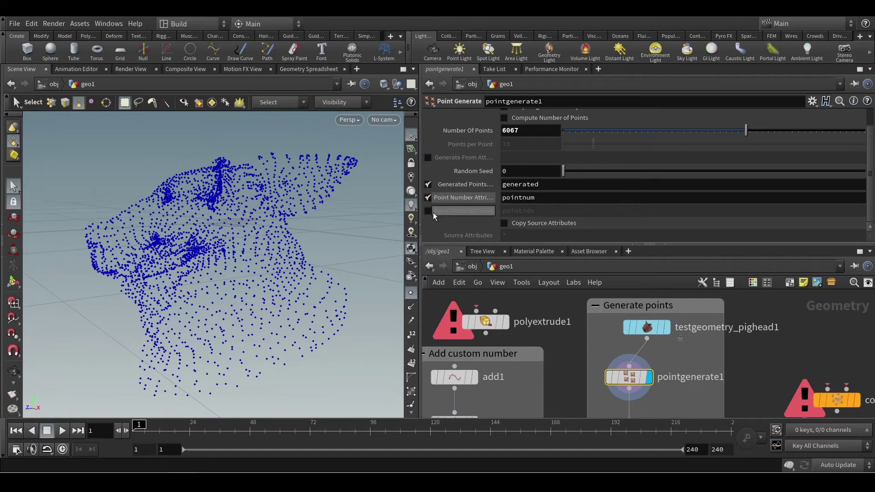
pyautogui.click(428, 211)
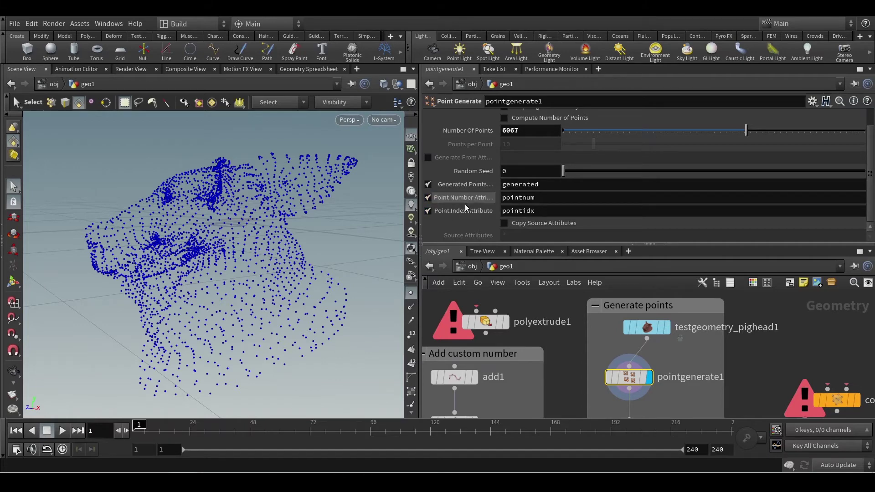
pyautogui.middleClick(632, 377)
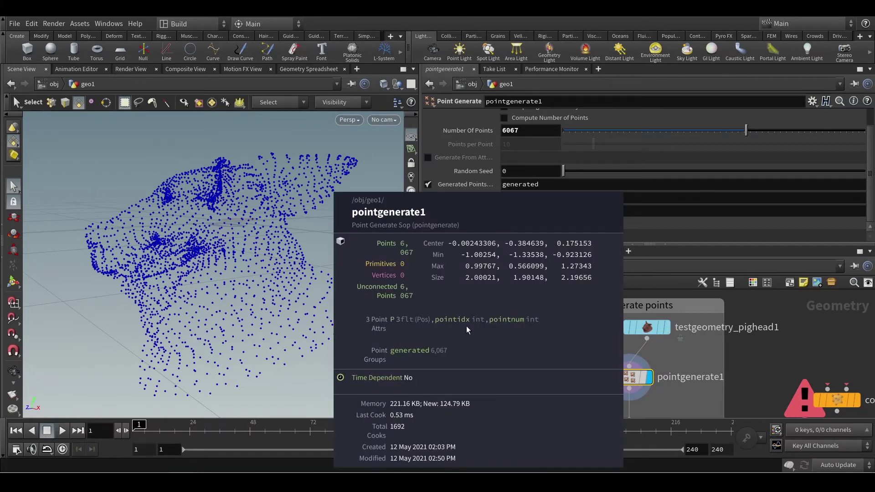
# Step: Disable the generated points group, point number attribute and point index attribute on pointgenerate1
pyautogui.click(428, 184)
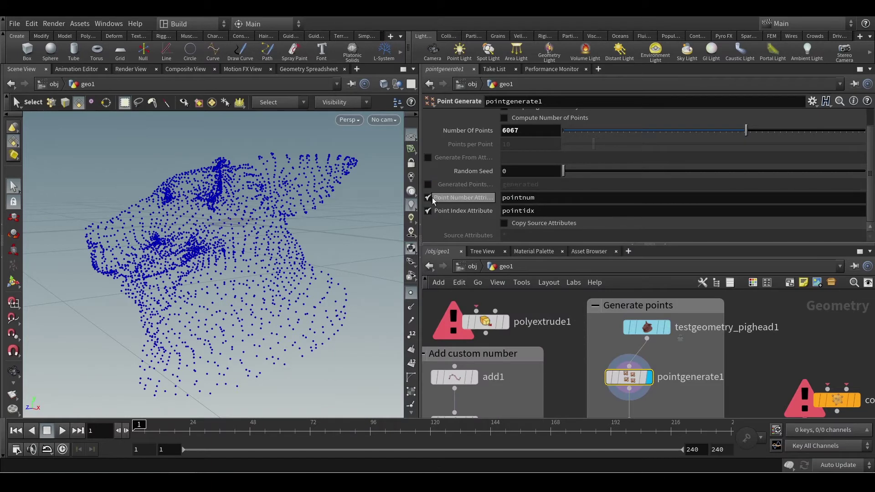
pyautogui.click(429, 211)
pyautogui.click(428, 197)
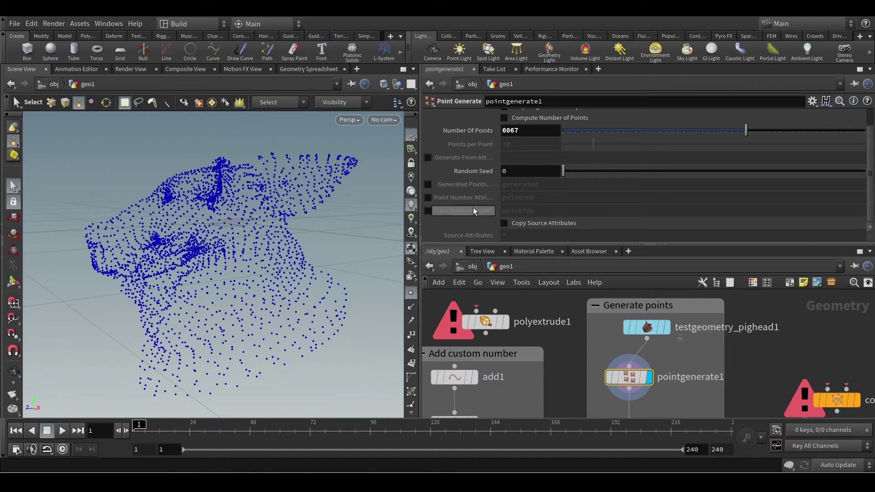
# Step: Move testgeometry_pighead1 so it sits more directly above pointgenerate1 in the network
pyautogui.scroll(-3, 738, 367)
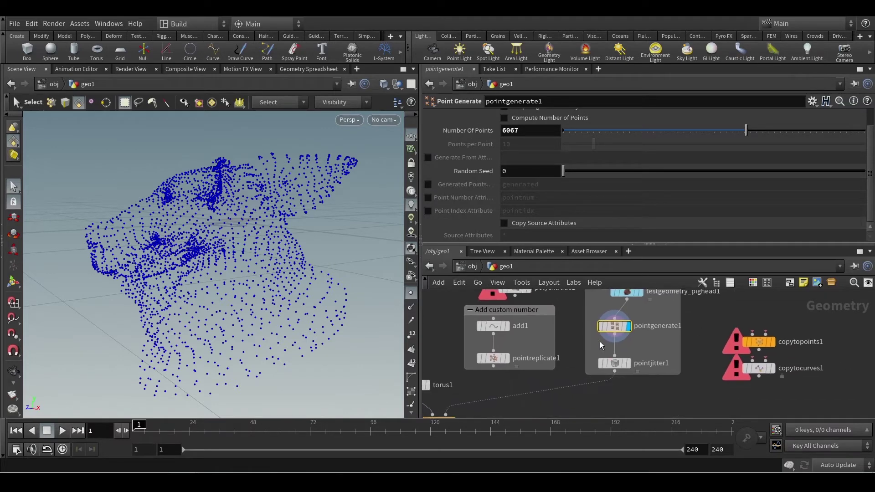
pyautogui.scroll(3, 692, 332)
pyautogui.scroll(2, 760, 216)
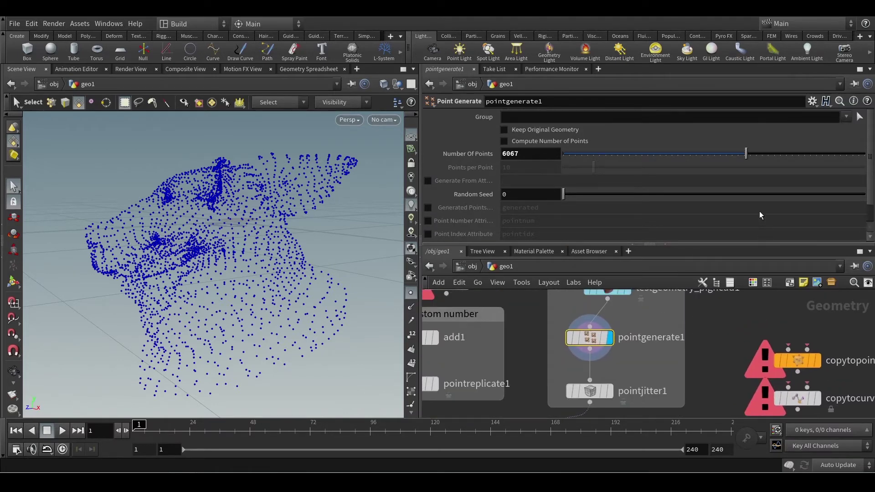
pyautogui.moveTo(722, 328); pyautogui.dragTo(728, 345, button='middle')
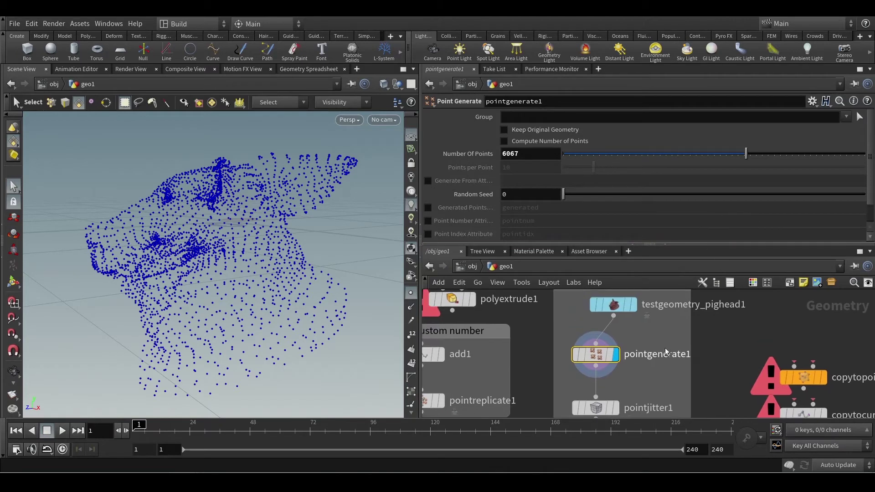
pyautogui.moveTo(613, 310)
pyautogui.moveTo(614, 313); pyautogui.dragTo(591, 308)
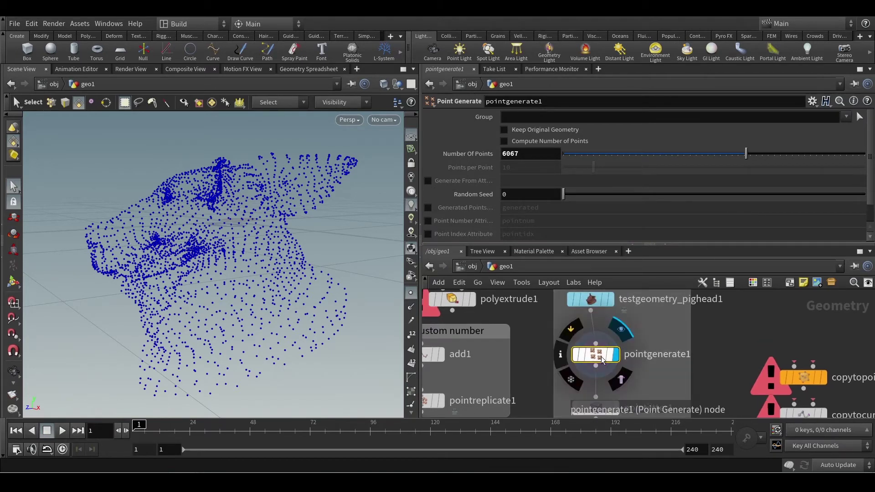
pyautogui.moveTo(725, 331); pyautogui.dragTo(727, 341, button='middle')
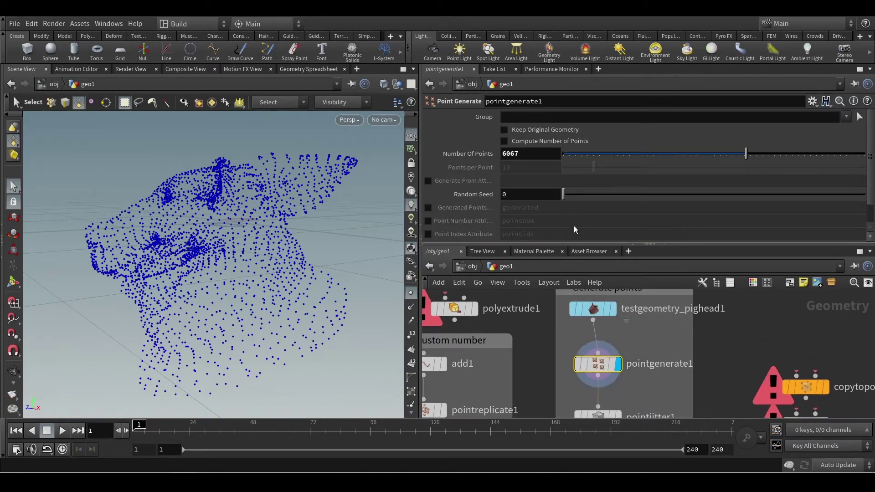
pyautogui.moveTo(693, 377); pyautogui.dragTo(698, 372, button='middle')
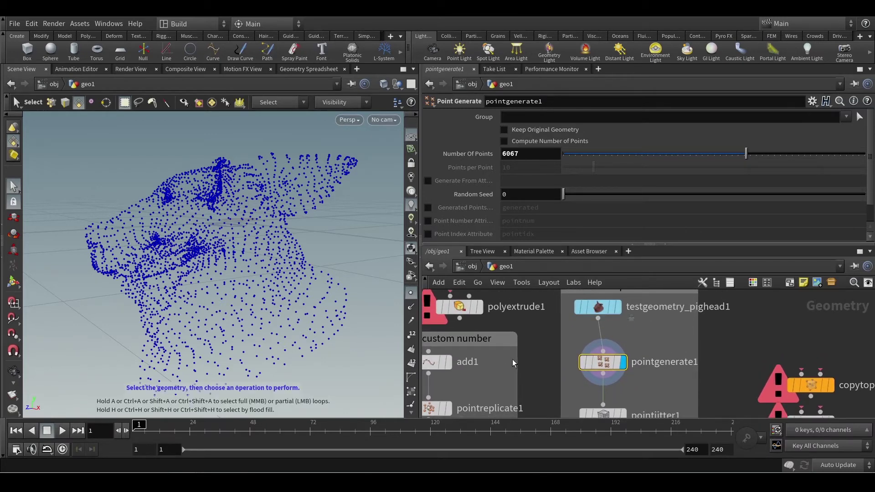
# Step: Duplicate testgeometry_pighead1 beside the "Generate points" box and wire the duplicate into copy1's second input in place of pointjitter1
pyautogui.scroll(-2, 542, 344)
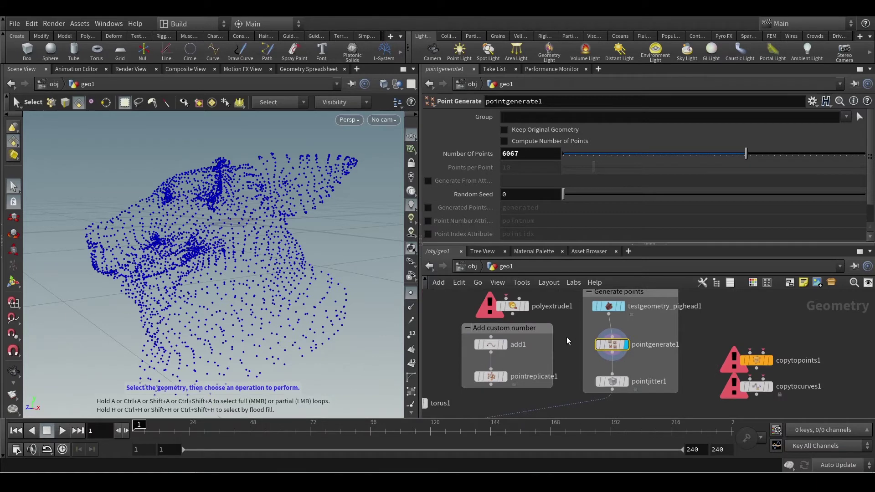
pyautogui.moveTo(568, 341); pyautogui.dragTo(603, 333, button='middle')
pyautogui.moveTo(554, 326)
pyautogui.mouseDown()
pyautogui.moveTo(525, 325)
pyautogui.moveTo(543, 325)
pyautogui.mouseUp()
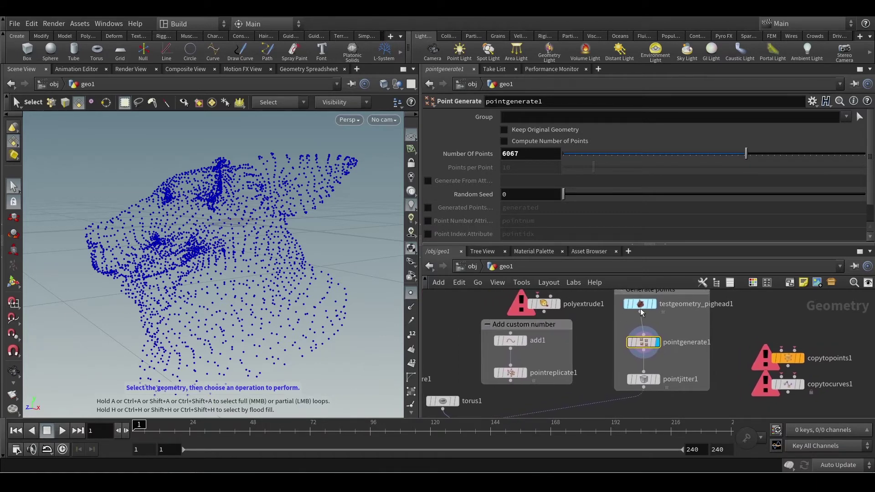
pyautogui.keyDown('alt'); pyautogui.moveTo(641, 313); pyautogui.dragTo(596, 364); pyautogui.keyUp('alt')
pyautogui.moveTo(592, 381); pyautogui.dragTo(629, 359, button='middle')
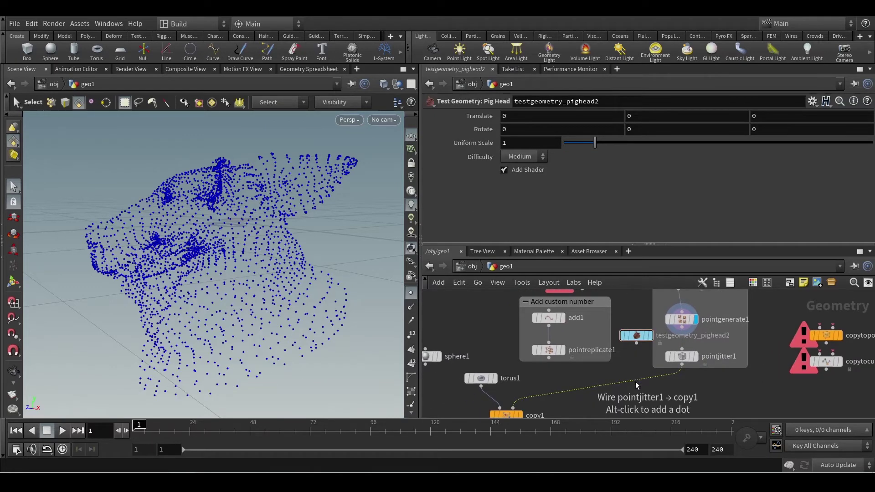
pyautogui.moveTo(632, 379); pyautogui.dragTo(636, 342)
pyautogui.moveTo(618, 389); pyautogui.dragTo(634, 356, button='middle')
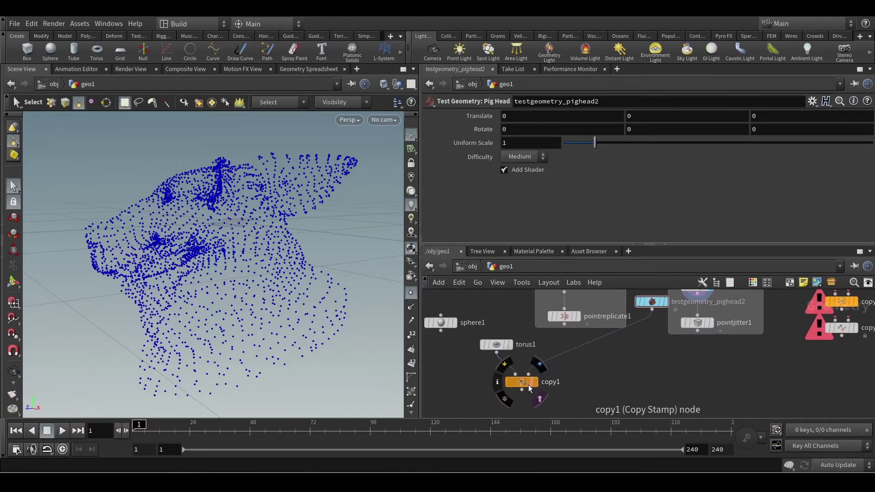
# Step: Space copy1 and torus1 farther apart in the network and display the copy1 result
pyautogui.moveTo(524, 383); pyautogui.dragTo(543, 377)
pyautogui.moveTo(496, 345); pyautogui.dragTo(491, 329)
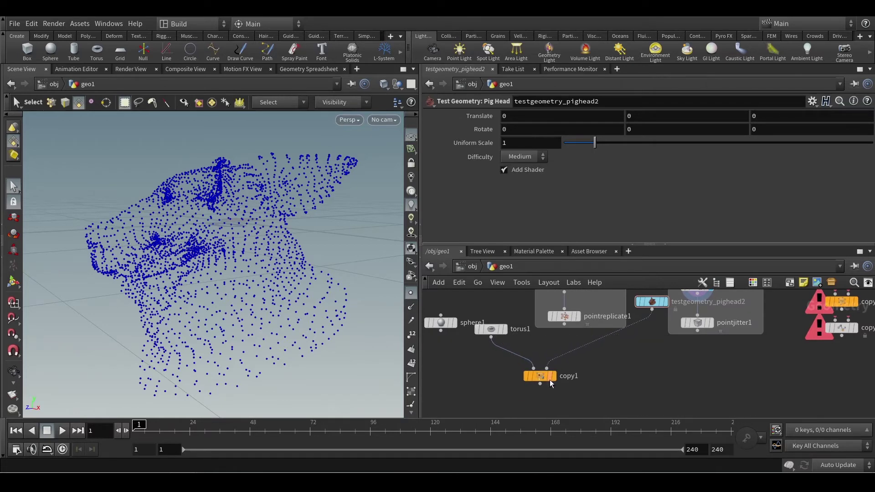
pyautogui.click(549, 377)
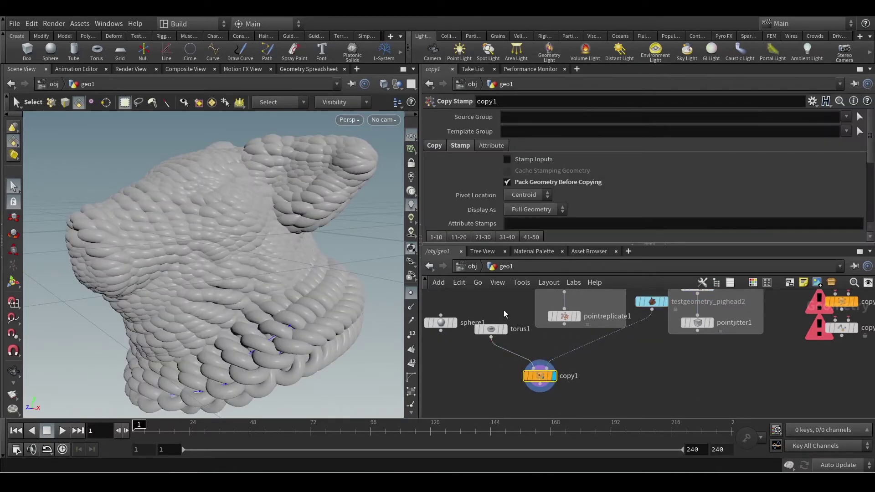
# Step: Set torus1's uniform scale to .06 and inspect the copied tori on the pig head
pyautogui.click(491, 329)
pyautogui.scroll(-1, 512, 227)
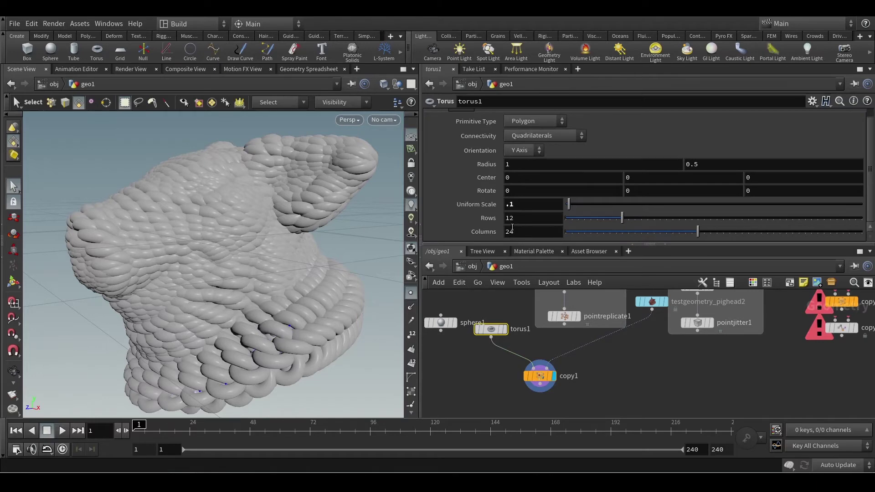
pyautogui.press('Return')
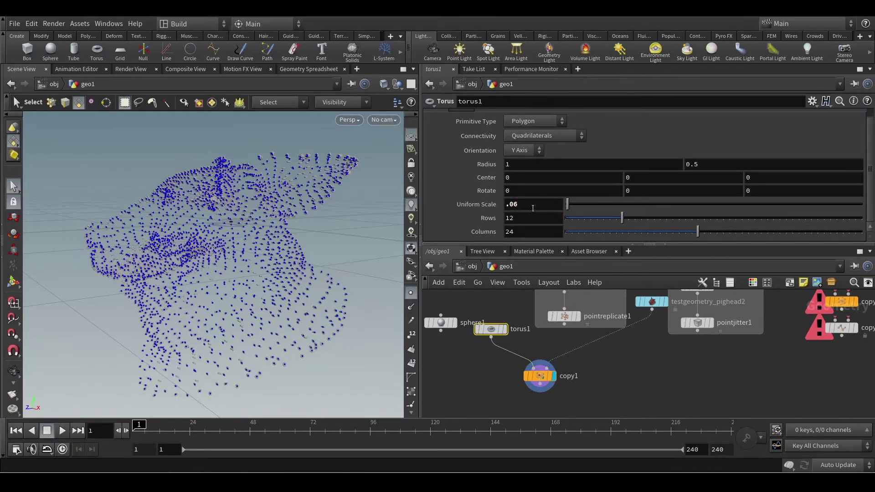
pyautogui.press('Return')
pyautogui.keyDown('alt'); pyautogui.moveTo(268, 278); pyautogui.dragTo(383, 255); pyautogui.keyUp('alt')
# Step: Rewire copy1's second input from testgeometry_pighead2 to pointreplicate1 and inspect the copied tori
pyautogui.moveTo(627, 354); pyautogui.dragTo(585, 392, button='middle')
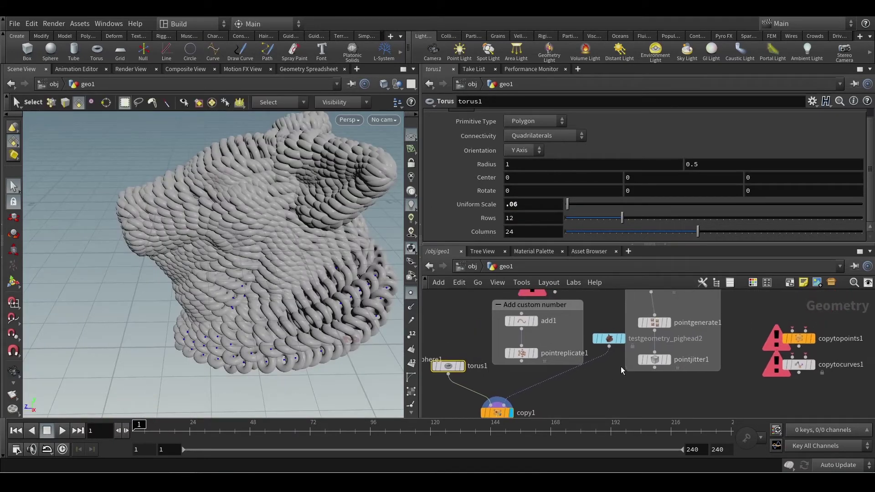
pyautogui.moveTo(622, 370); pyautogui.dragTo(594, 368, button='middle')
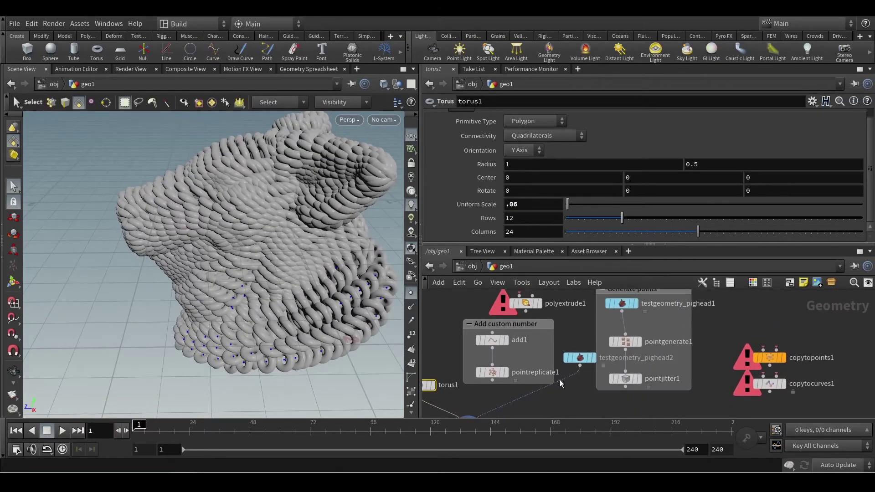
pyautogui.moveTo(565, 379); pyautogui.dragTo(503, 390)
pyautogui.press('Escape')
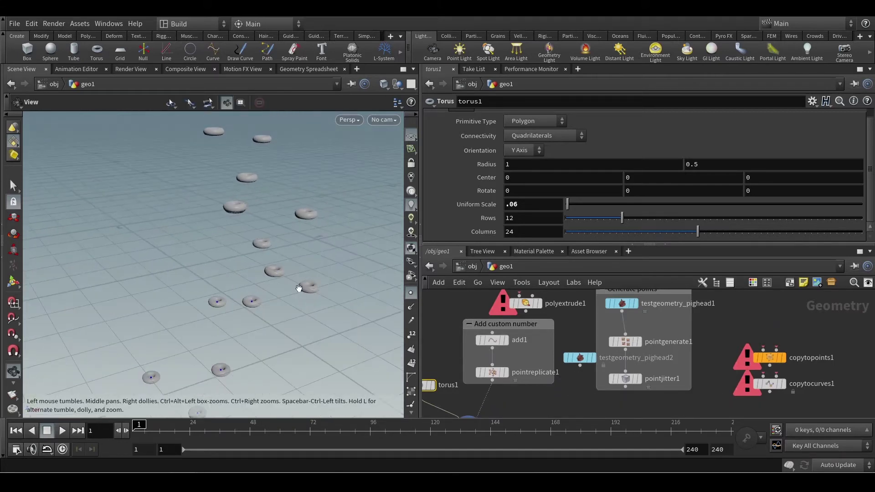
pyautogui.moveTo(299, 288); pyautogui.dragTo(190, 297)
pyautogui.press('s')
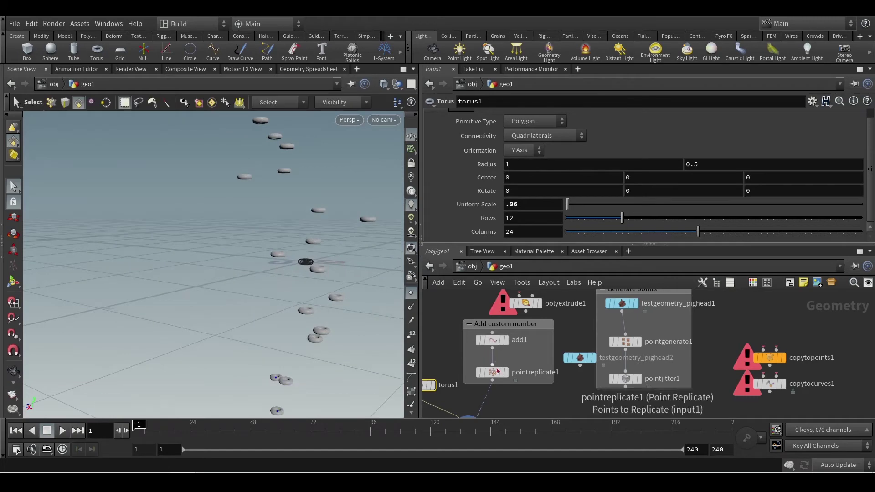
# Step: Insert a Point Jitter node between pointreplicate1 and copy1, preview its points, and display the copy1 result
pyautogui.moveTo(540, 393); pyautogui.dragTo(558, 381, button='middle')
pyautogui.moveTo(504, 391); pyautogui.dragTo(519, 390)
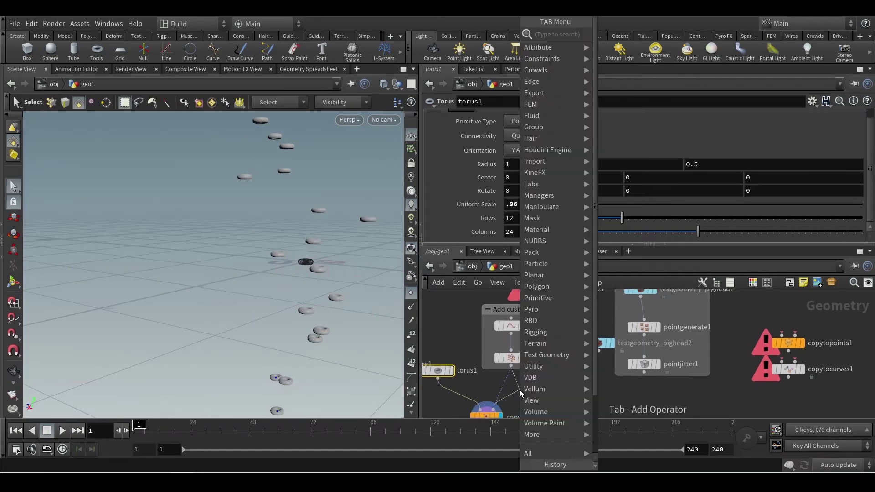
pyautogui.write('poin')
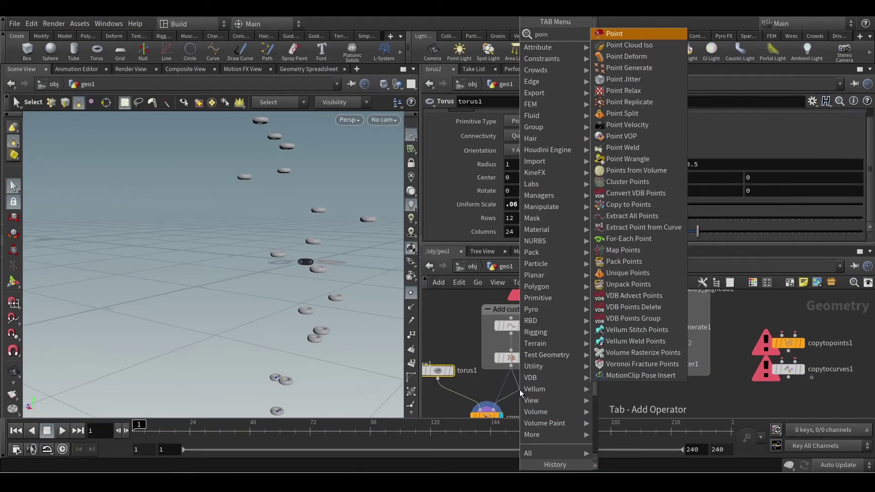
pyautogui.write('t')
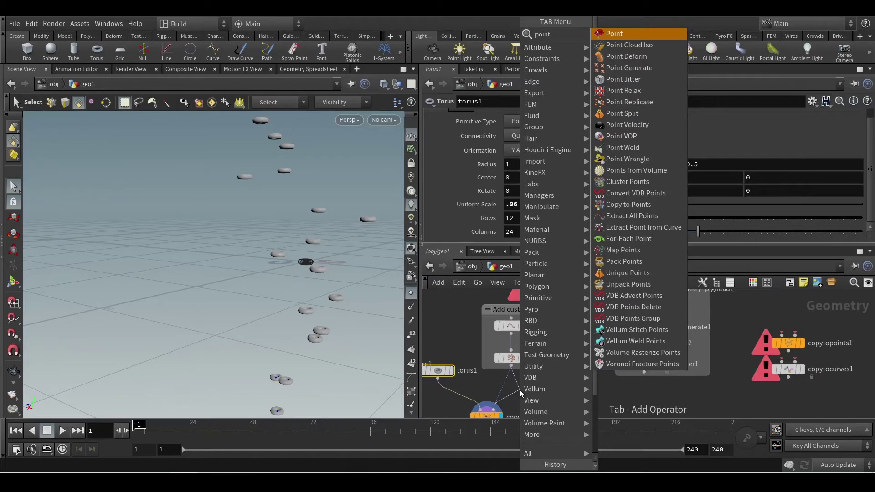
pyautogui.click(628, 81)
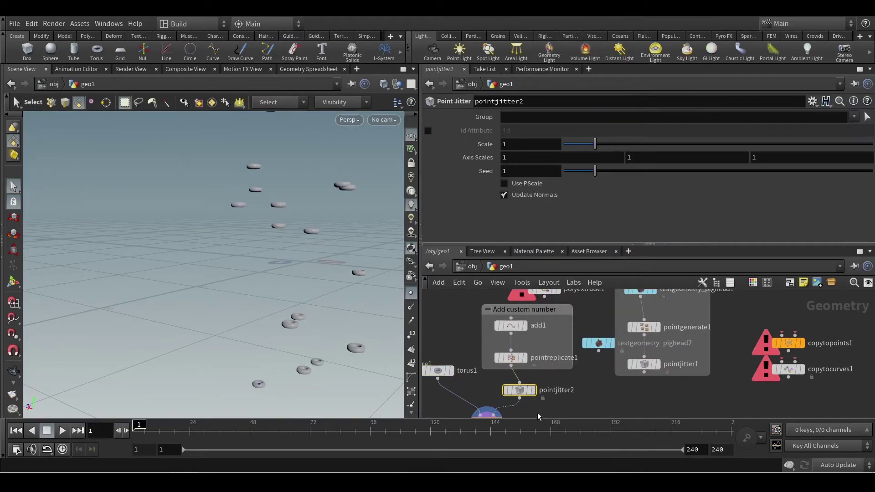
pyautogui.click(532, 390)
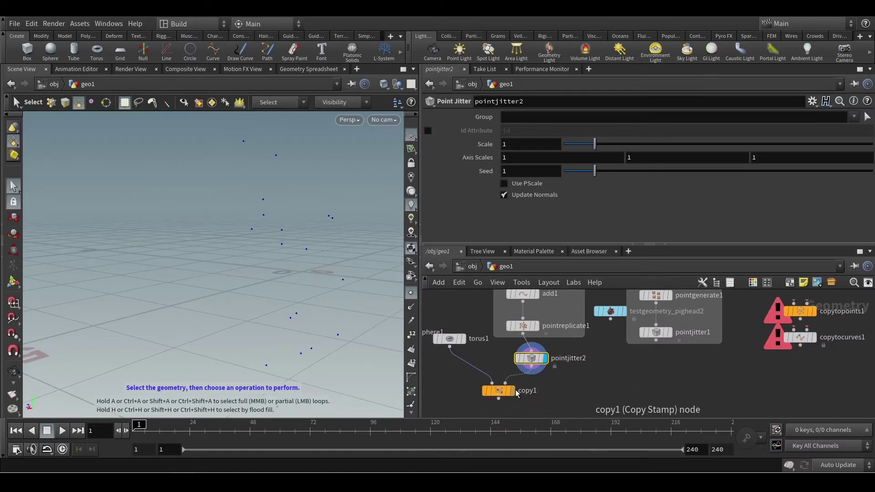
pyautogui.click(511, 391)
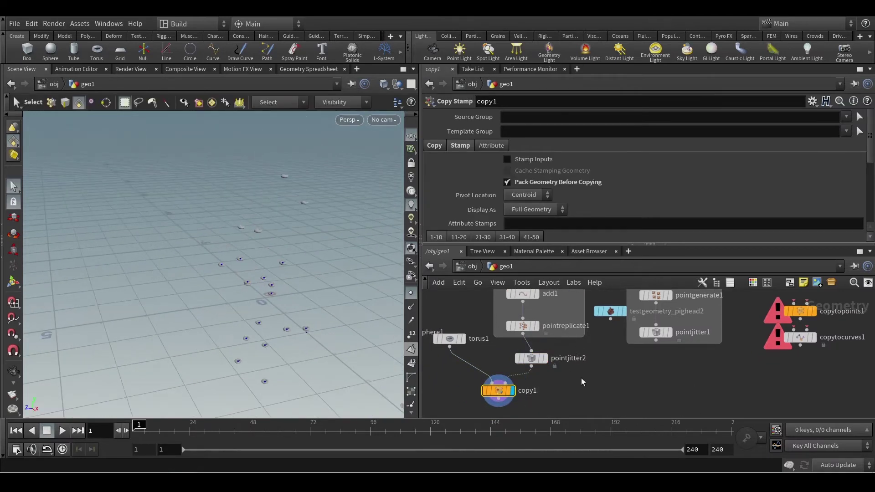
# Step: Try an X axis scale of 4 on pointjitter2 and undo the change
pyautogui.click(531, 358)
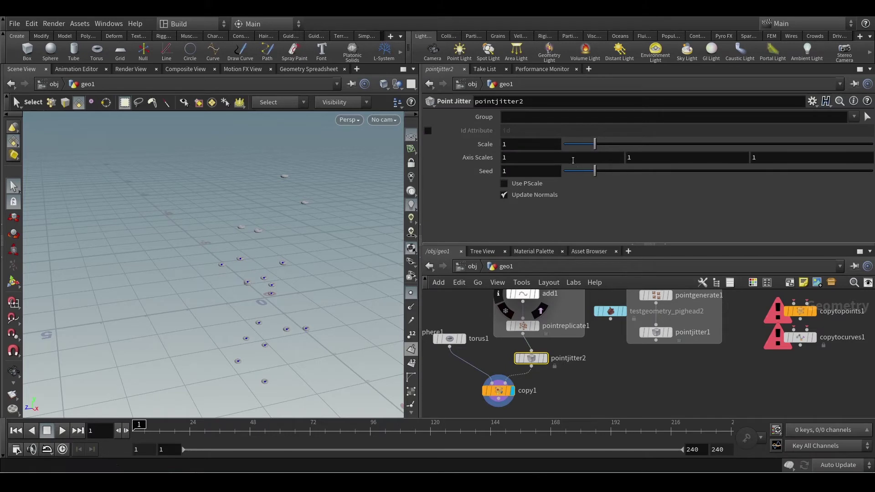
pyautogui.moveTo(568, 157); pyautogui.dragTo(752, 167, button='middle')
pyautogui.hotkey('ctrl', 'z')
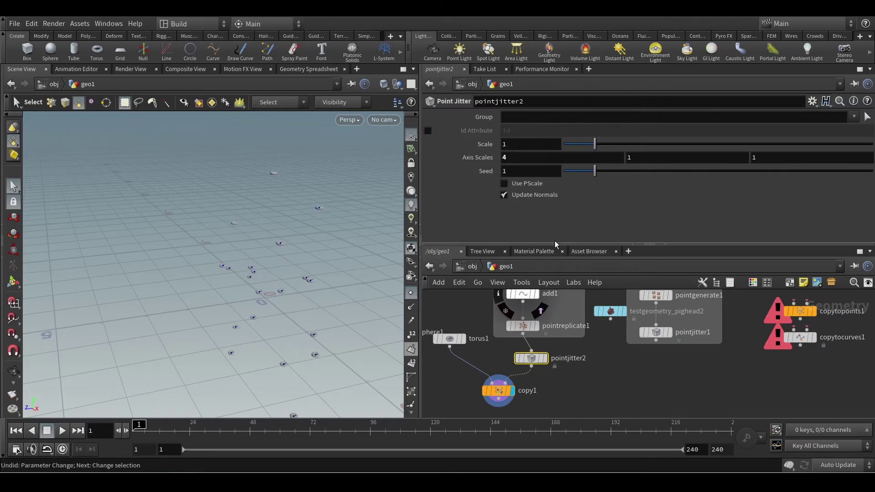
pyautogui.moveTo(598, 361); pyautogui.dragTo(603, 376, button='middle')
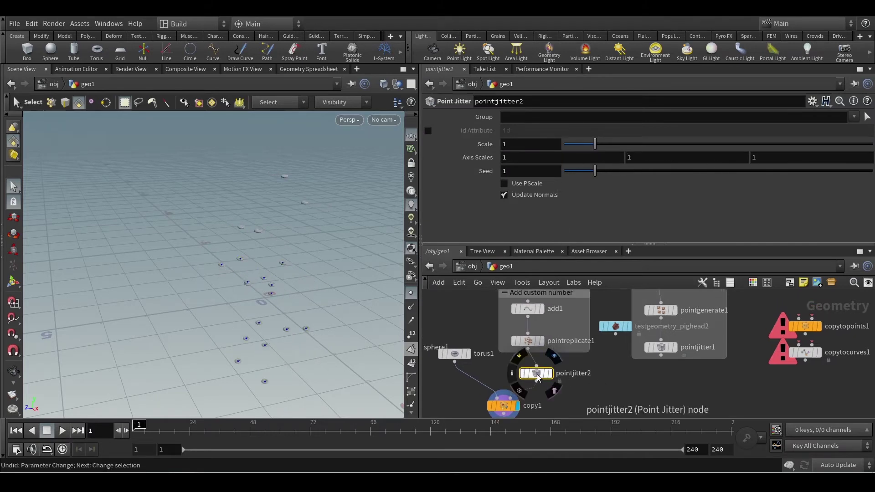
# Step: Place pointjitter2 in the Add custom number box and move testgeometry_pighead2 up between the two network boxes
pyautogui.moveTo(538, 376); pyautogui.dragTo(528, 367)
pyautogui.moveTo(615, 352); pyautogui.dragTo(613, 362, button='middle')
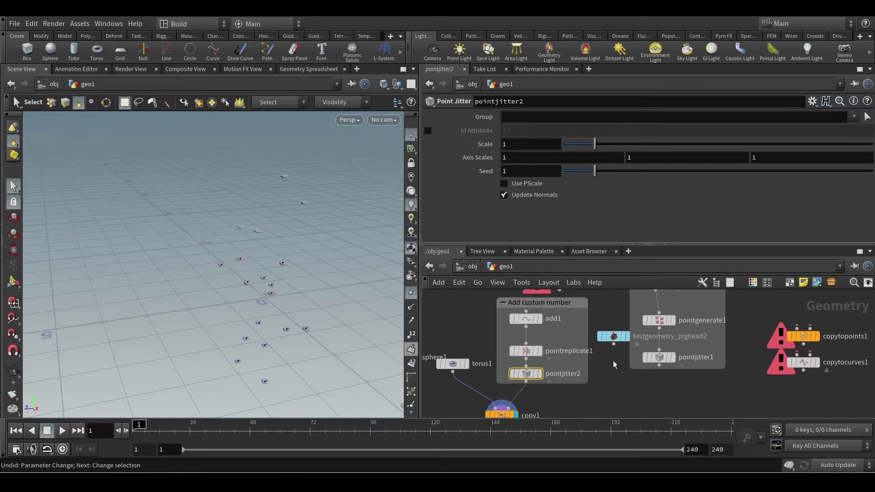
pyautogui.moveTo(615, 338); pyautogui.dragTo(609, 318)
pyautogui.moveTo(615, 329); pyautogui.dragTo(616, 352, button='middle')
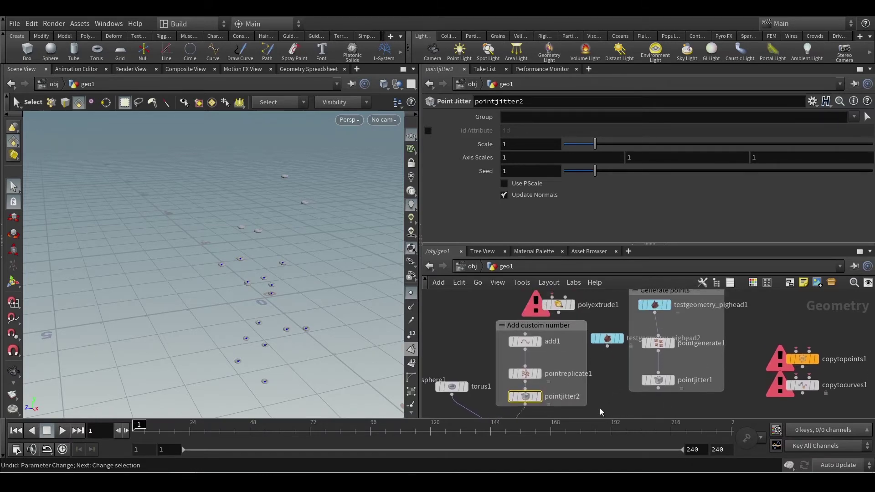
# Step: Rewire copy1's second input from pointjitter2 to pointjitter1 and inspect the copied tori
pyautogui.moveTo(617, 398); pyautogui.dragTo(618, 344, button='middle')
pyautogui.moveTo(509, 376); pyautogui.dragTo(659, 334)
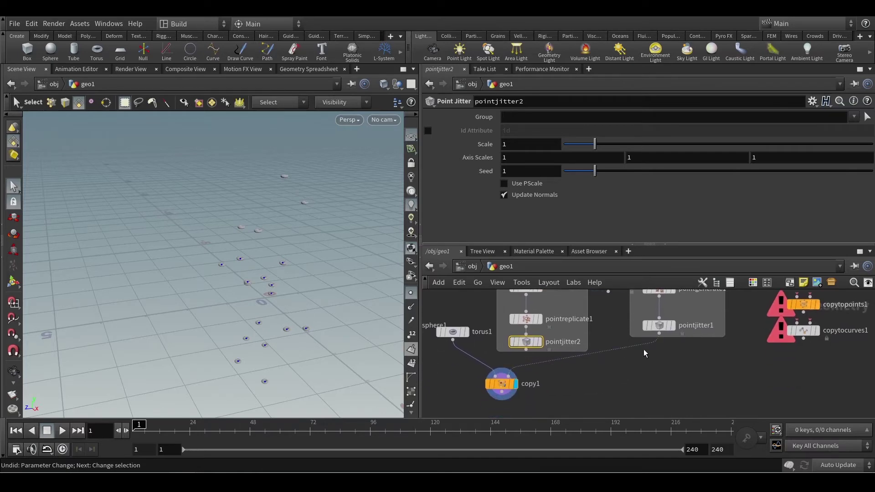
pyautogui.press('alt')
pyautogui.moveTo(308, 348); pyautogui.dragTo(228, 335)
pyautogui.scroll(5, 274, 295)
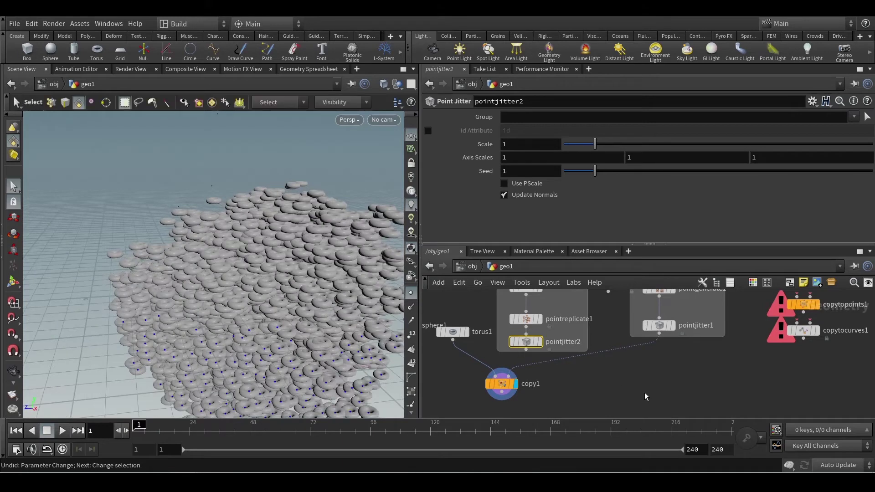
# Step: Align the Generate points box beside the Add custom number box and delete the polyextrude1 node
pyautogui.moveTo(660, 370); pyautogui.dragTo(660, 406, button='middle')
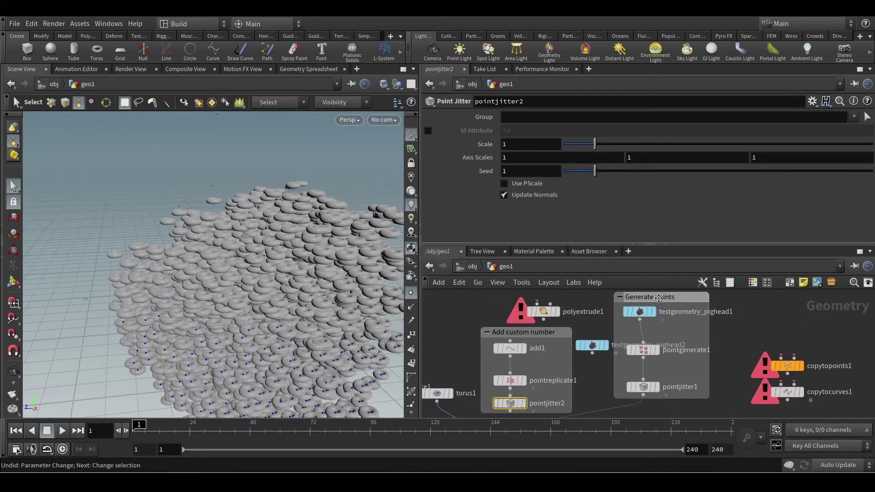
pyautogui.moveTo(661, 296); pyautogui.dragTo(663, 333)
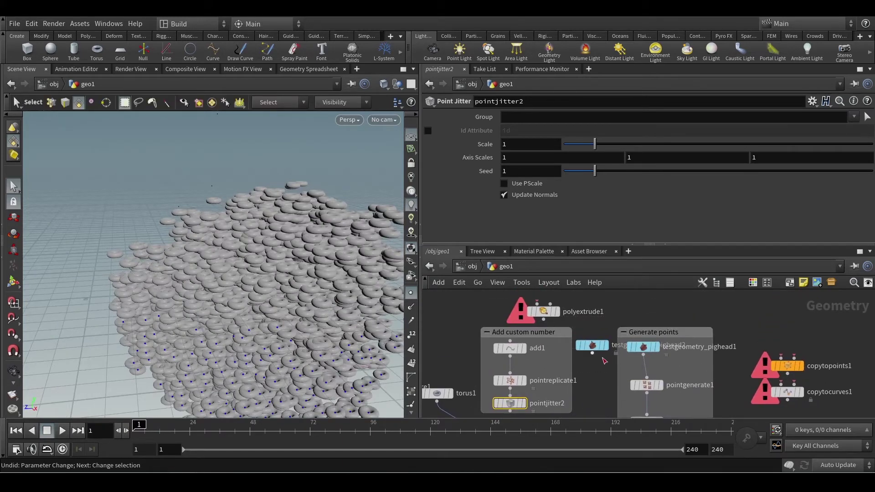
pyautogui.moveTo(597, 370); pyautogui.dragTo(609, 349, button='middle')
pyautogui.click(540, 308)
pyautogui.press('Delete')
pyautogui.scroll(-2, 607, 347)
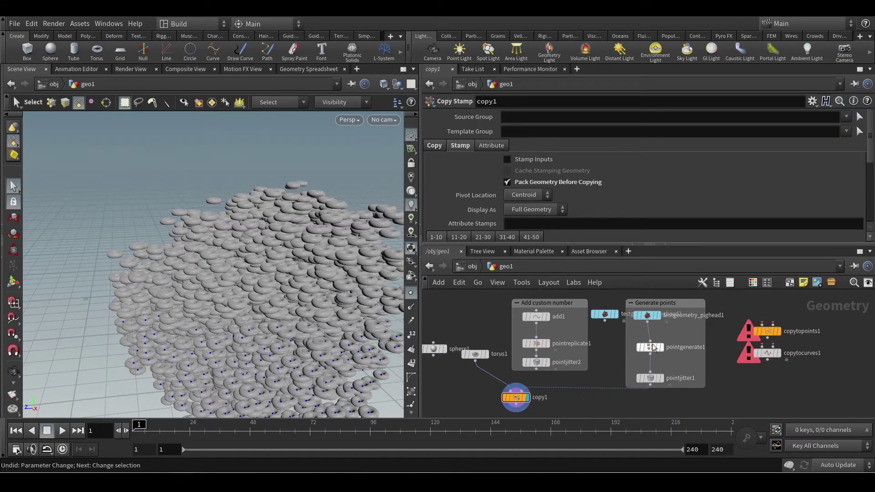
# Step: Display testgeometry_pighead2, hide the point markers, and inspect the pig head's geometry and node info
pyautogui.click(619, 319)
pyautogui.click(605, 314)
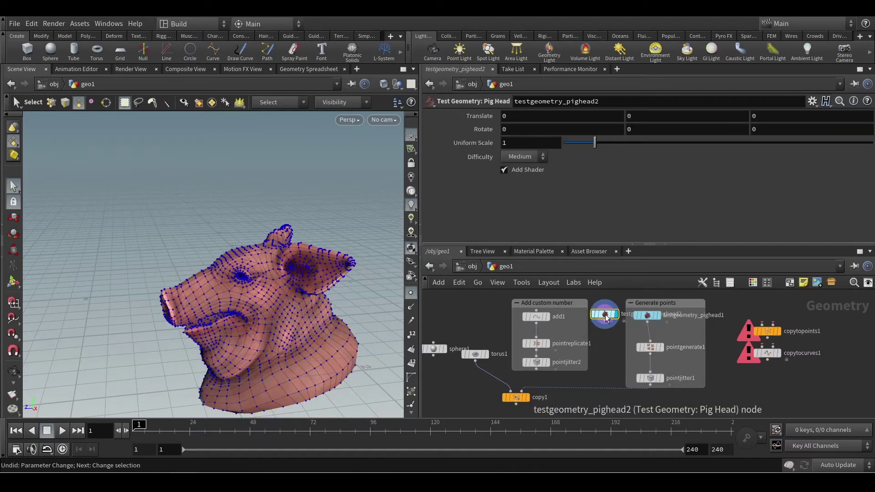
pyautogui.click(411, 294)
pyautogui.keyDown('alt'); pyautogui.moveTo(268, 338); pyautogui.dragTo(236, 277); pyautogui.keyUp('alt')
pyautogui.scroll(6, 274, 330)
pyautogui.press('s')
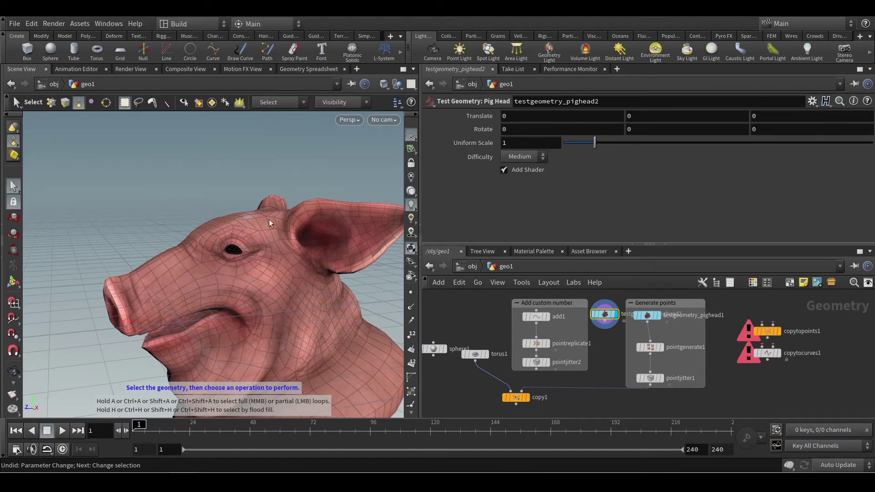
pyautogui.middleClick(603, 315)
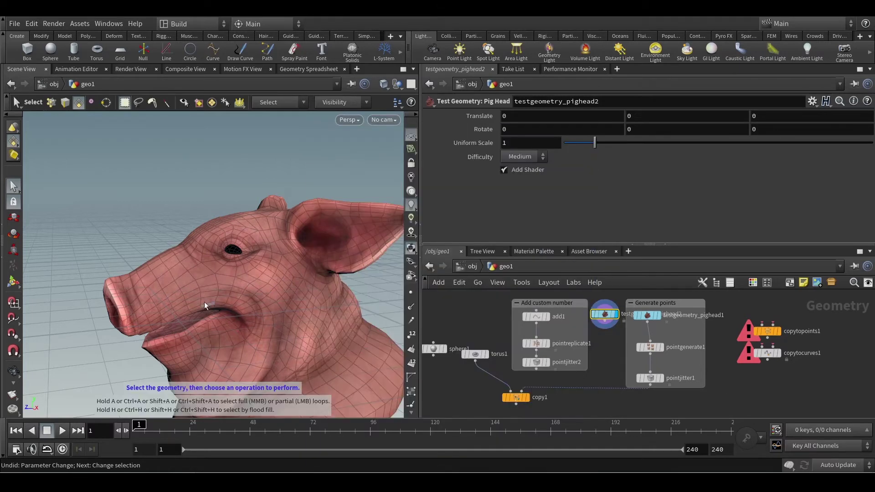
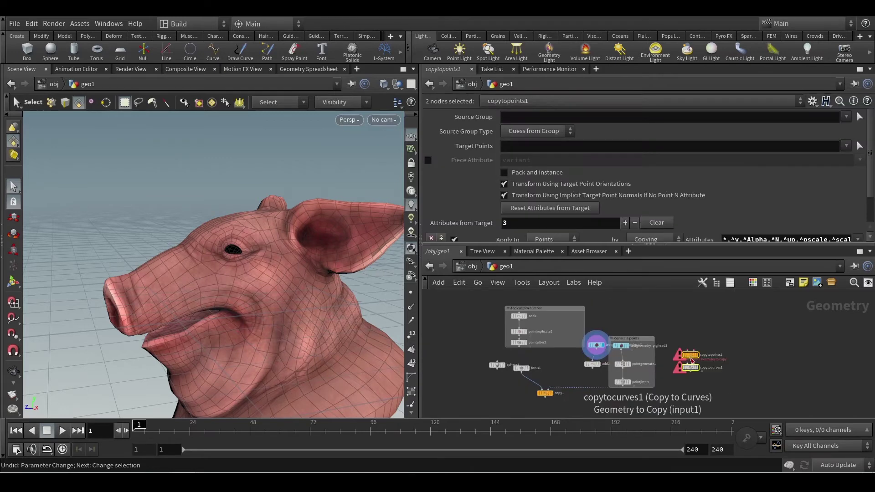
# Step: Group copytopoints1 and copytocurves1 in a "Peding" box and place the Add custom number and Generate points boxes side by side
pyautogui.moveTo(687, 363); pyautogui.dragTo(678, 385)
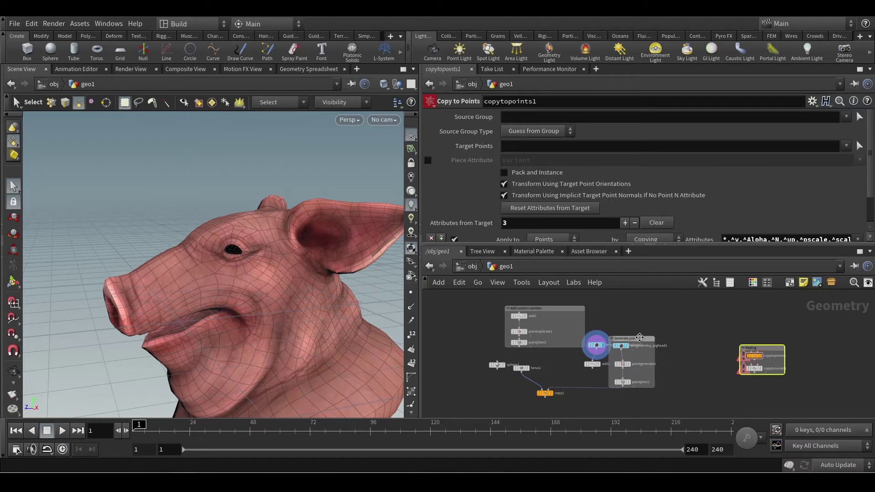
pyautogui.moveTo(639, 337); pyautogui.dragTo(652, 307)
pyautogui.scroll(2, 637, 370)
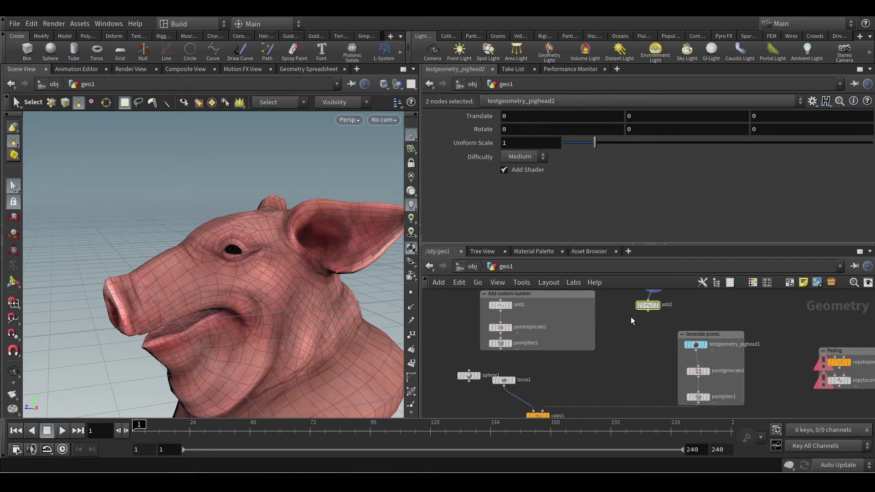
pyautogui.moveTo(631, 317); pyautogui.dragTo(636, 338, button='middle')
pyautogui.moveTo(600, 340); pyautogui.dragTo(614, 364)
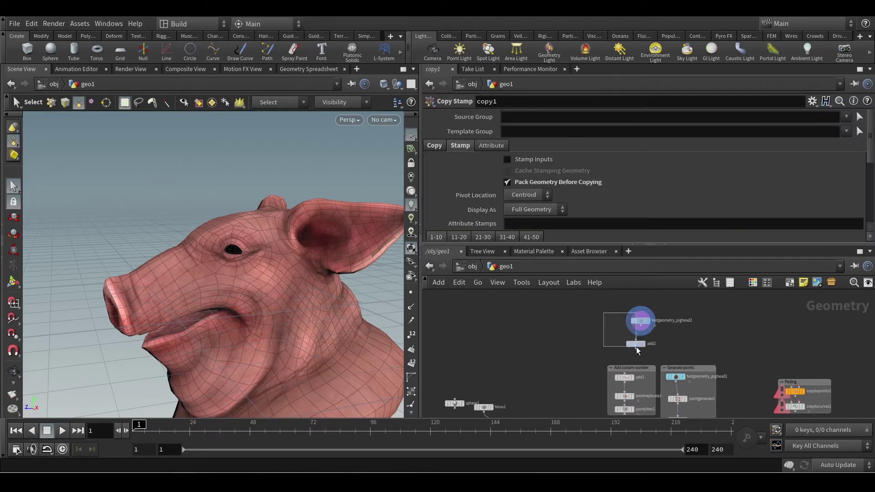
# Step: Move testgeometry_pighead2 and add2 beside the Add custom number box, with add2 aligned directly beneath the pig head node
pyautogui.moveTo(636, 347); pyautogui.dragTo(559, 391)
pyautogui.scroll(4, 584, 382)
pyautogui.moveTo(584, 381); pyautogui.dragTo(638, 354, button='middle')
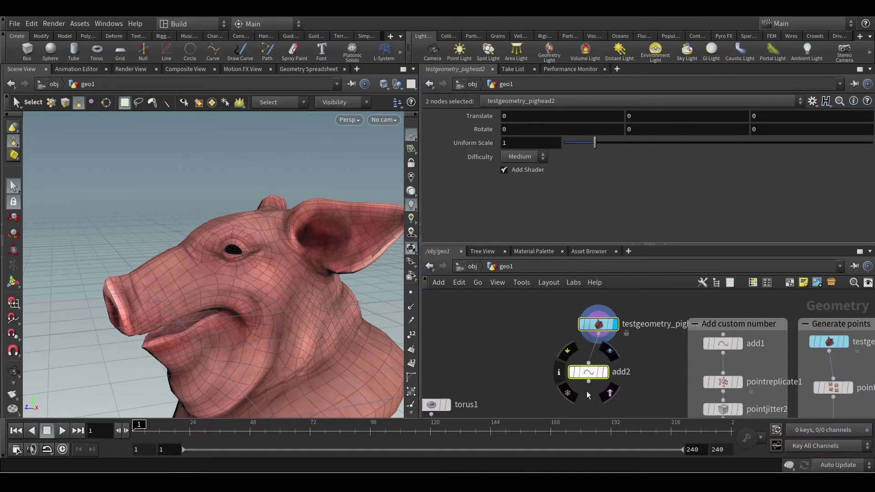
pyautogui.click(592, 403)
pyautogui.moveTo(591, 376); pyautogui.dragTo(597, 361)
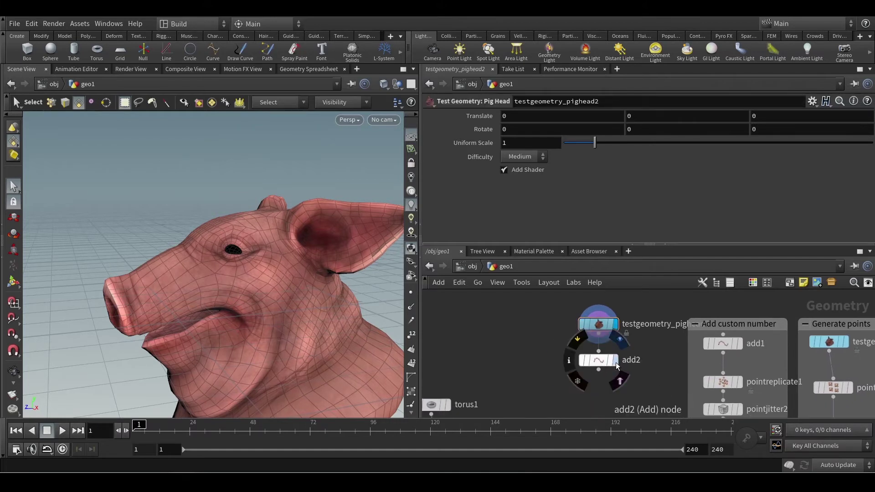
# Step: Display add2 and enable Delete Geometry But Keep the Points to reduce the pig head to points
pyautogui.click(595, 361)
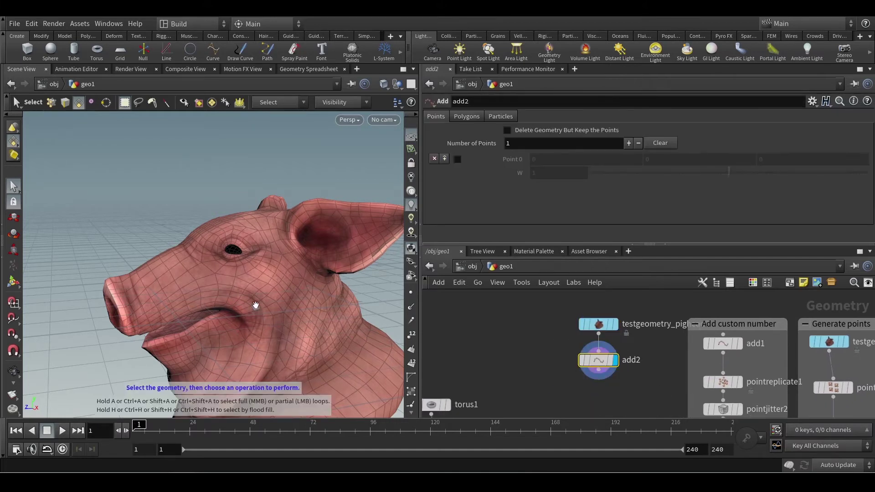
pyautogui.moveTo(255, 305); pyautogui.dragTo(279, 287)
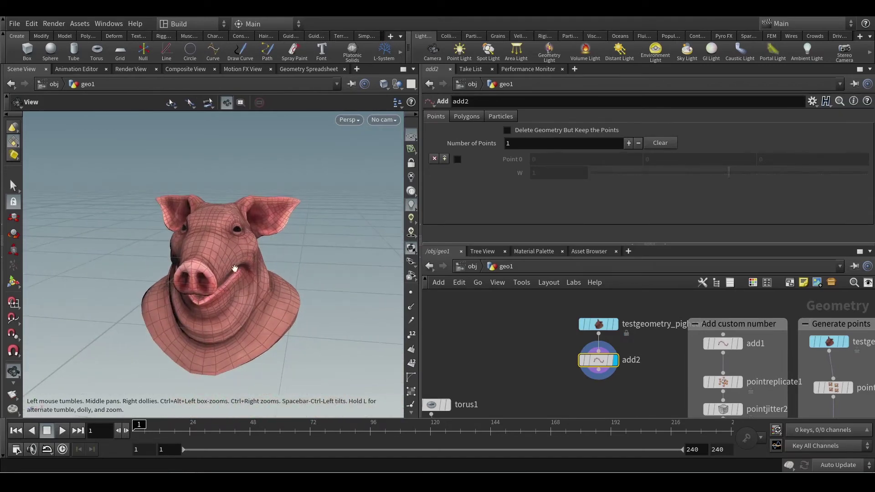
pyautogui.press('s')
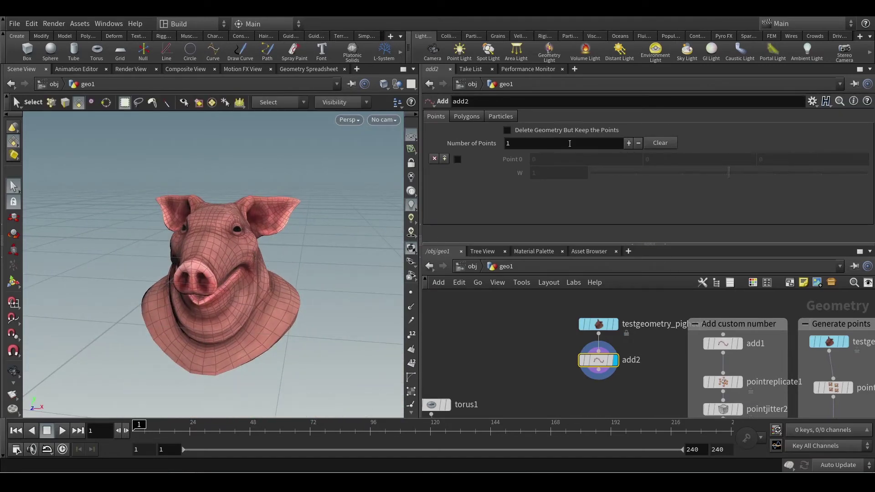
pyautogui.click(515, 131)
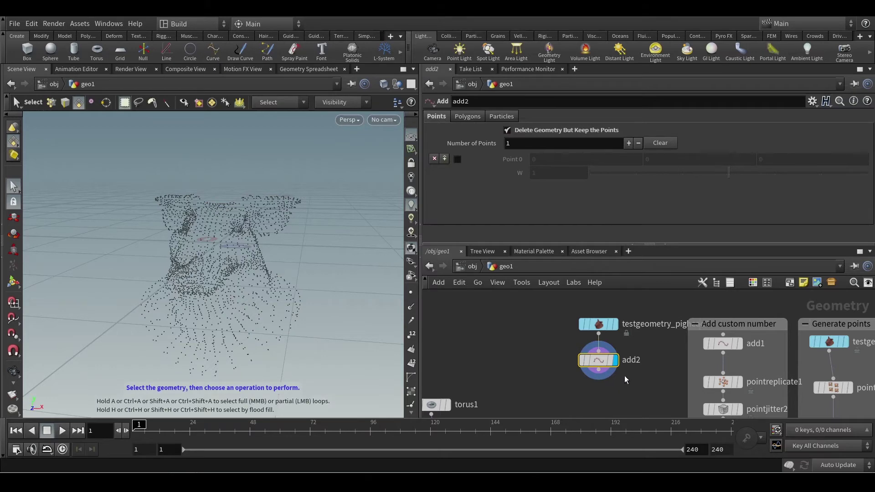
# Step: Attach a Point Jitter node below add2, display it, and inspect the jittered pig head points
pyautogui.press('Tab')
pyautogui.write('po')
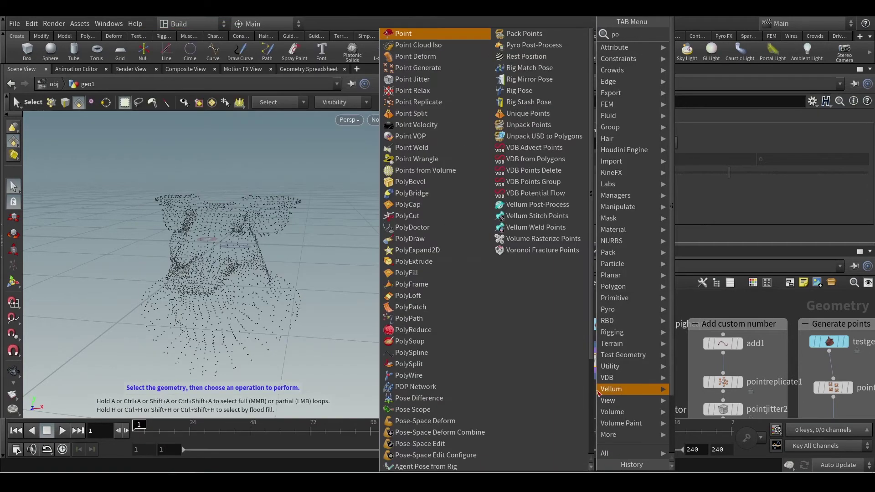
pyautogui.write('int j')
pyautogui.press('Return')
pyautogui.click(599, 395)
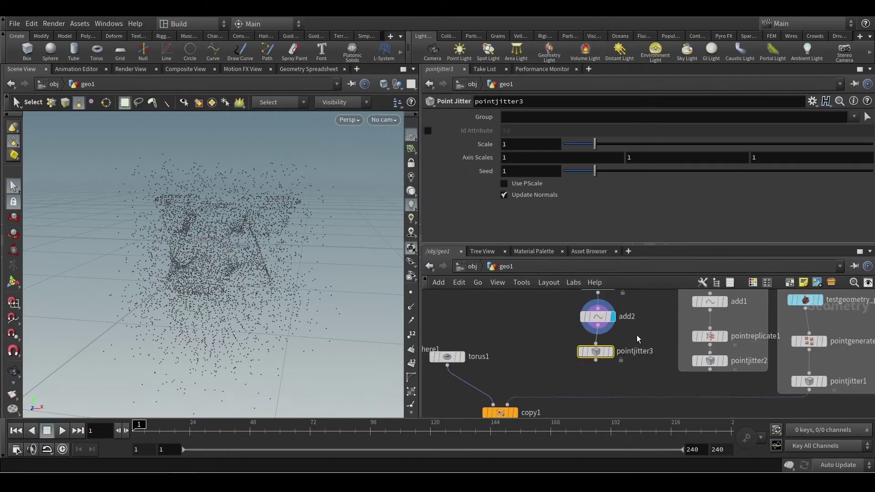
pyautogui.scroll(2, 613, 349)
pyautogui.moveTo(595, 351)
pyautogui.click(612, 329)
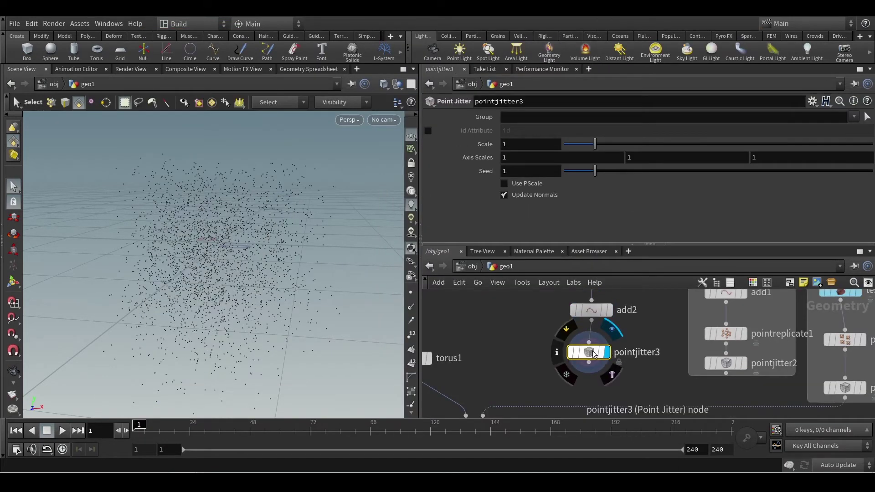
pyautogui.press('Escape')
pyautogui.moveTo(256, 276); pyautogui.dragTo(245, 293)
pyautogui.press('s')
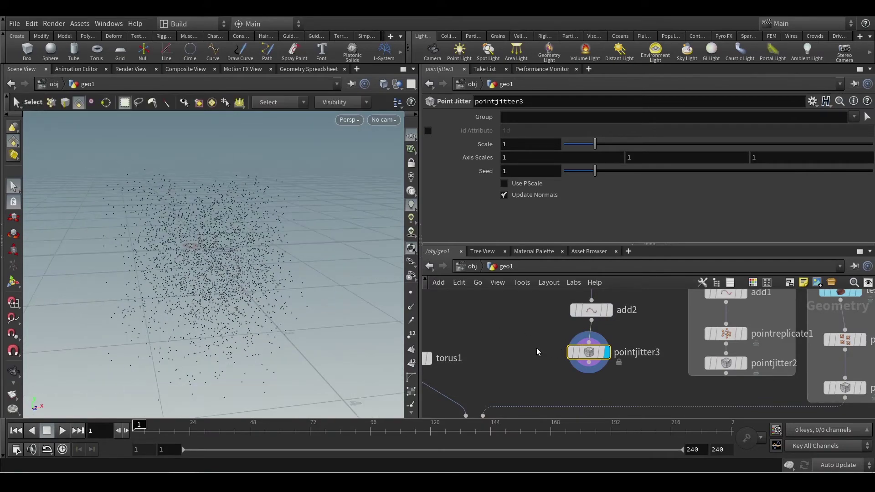
# Step: Delete add2 and pointjitter3 and reposition the testgeometry_pighead2 node
pyautogui.press('h')
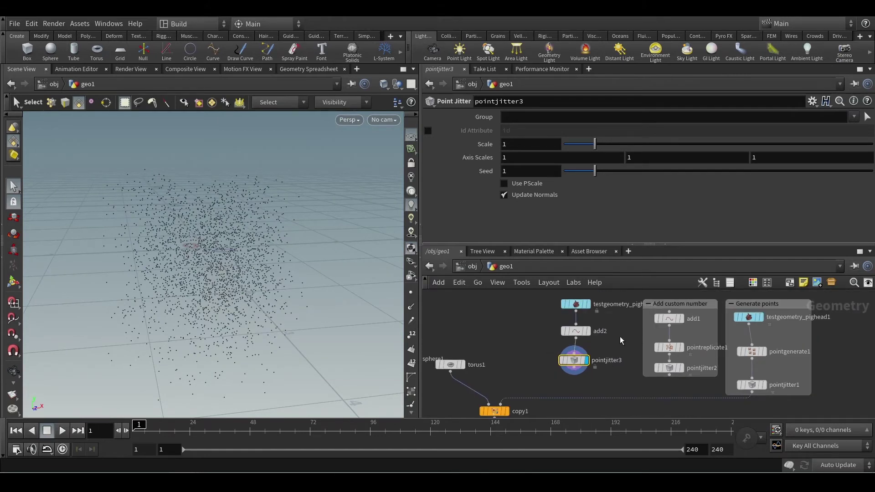
pyautogui.moveTo(599, 376); pyautogui.dragTo(547, 324)
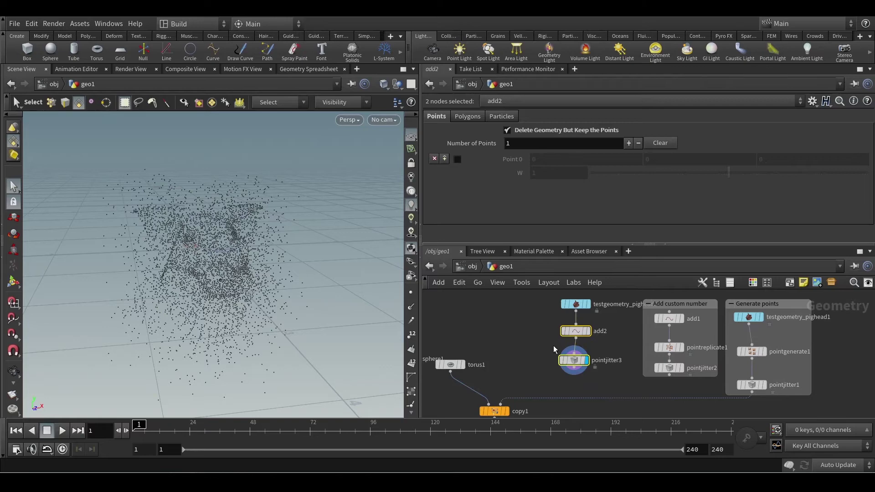
pyautogui.press('Delete')
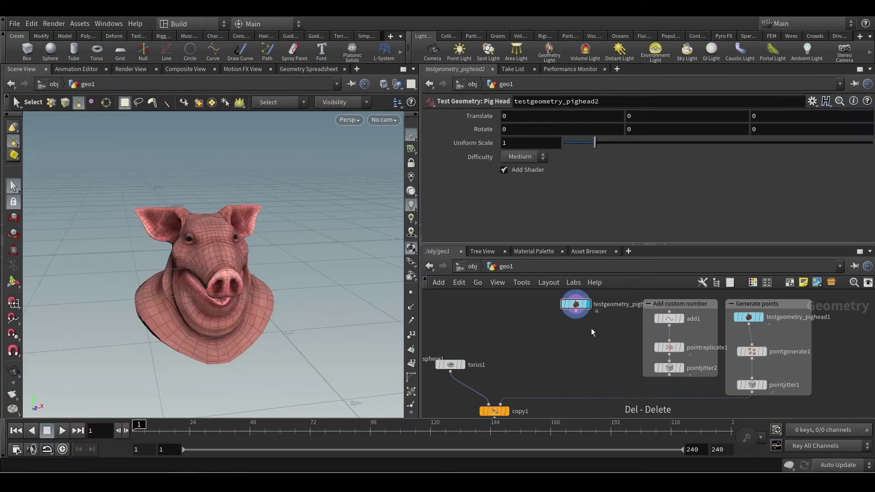
pyautogui.moveTo(597, 353); pyautogui.dragTo(620, 379, button='middle')
pyautogui.scroll(3, 607, 347)
pyautogui.moveTo(601, 330); pyautogui.dragTo(593, 352)
pyautogui.moveTo(622, 370); pyautogui.dragTo(633, 339, button='middle')
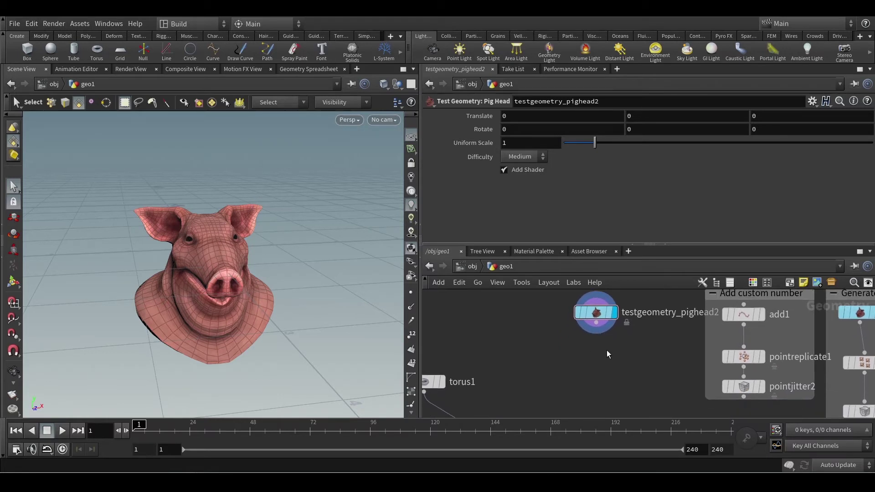
# Step: Add a Scatter node fed by testgeometry_pighead2 and display its scattered points
pyautogui.press('Tab')
pyautogui.moveTo(640, 264)
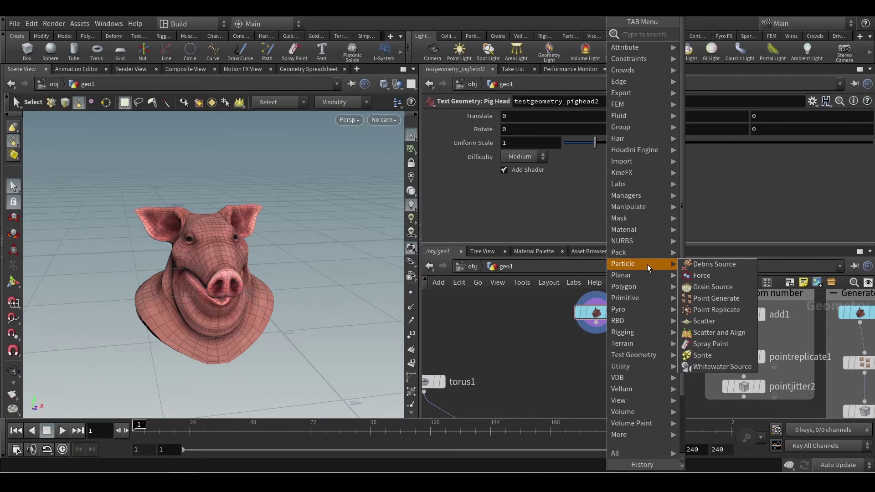
pyautogui.click(726, 321)
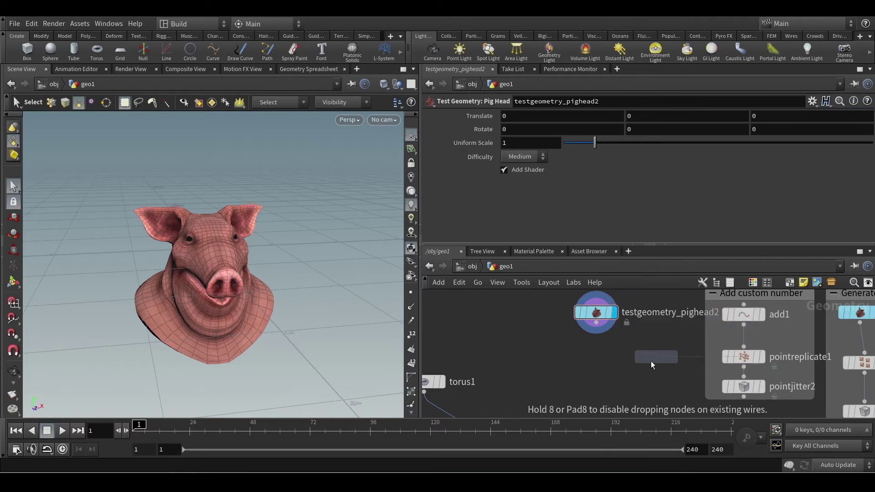
pyautogui.click(609, 372)
pyautogui.moveTo(609, 358); pyautogui.dragTo(598, 334)
pyautogui.click(599, 334)
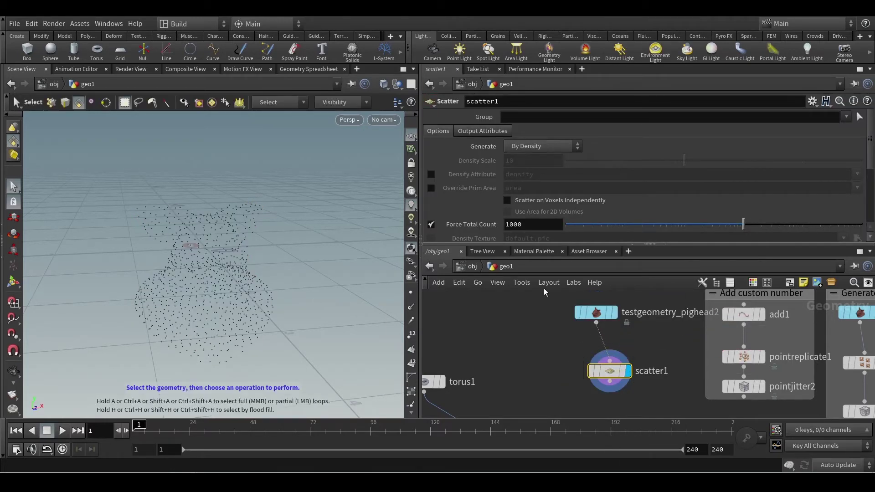
# Step: Display testgeometry_pighead2 and branch an Add node off its output beside scatter1
pyautogui.click(616, 313)
pyautogui.click(597, 313)
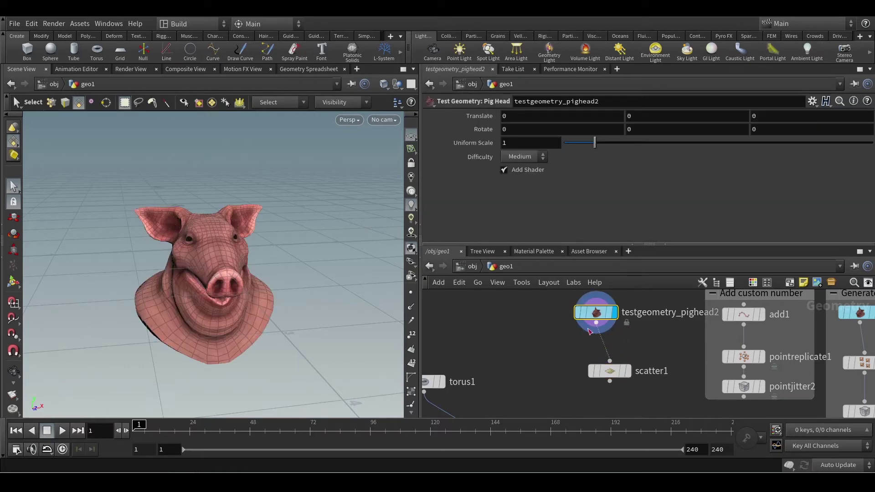
pyautogui.click(596, 323)
pyautogui.press('Tab')
pyautogui.write('add')
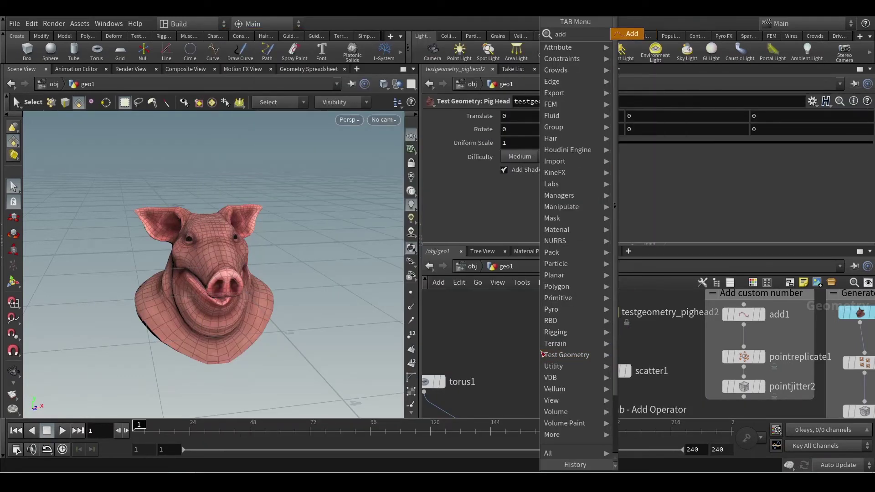
pyautogui.press('Return')
pyautogui.click(540, 355)
# Step: Enable Delete Geometry But Keep the Points on add2, then display it and inspect the pig head's points
pyautogui.click(506, 131)
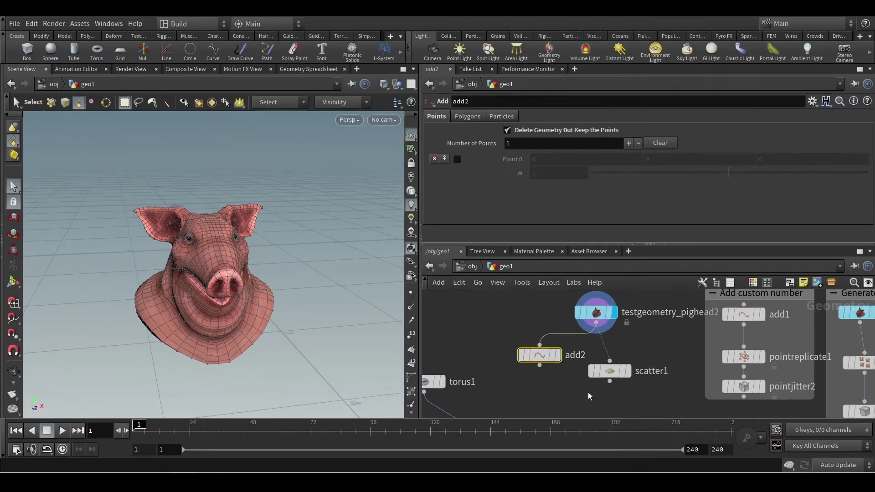
pyautogui.click(556, 355)
pyautogui.keyDown('alt'); pyautogui.moveTo(139, 314); pyautogui.dragTo(195, 297); pyautogui.keyUp('alt')
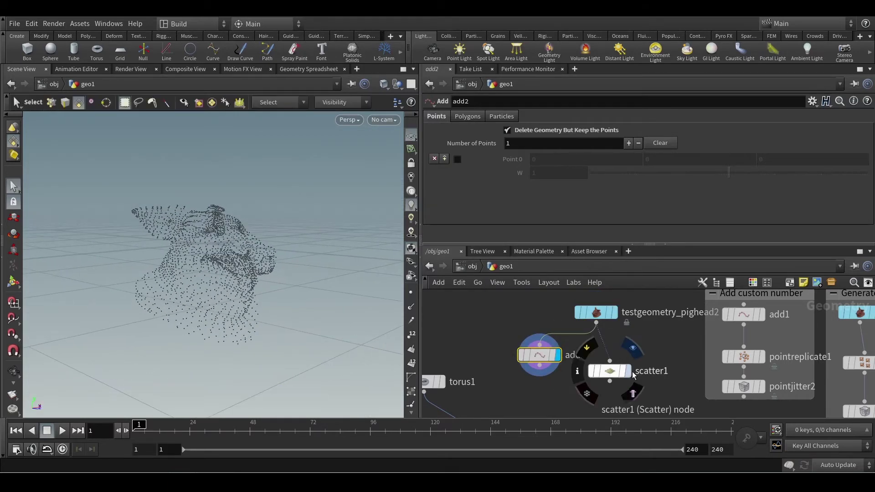
# Step: Display scatter1 for comparison and set its Force Total Count to 10179
pyautogui.click(627, 370)
pyautogui.click(608, 370)
pyautogui.moveTo(211, 287)
pyautogui.mouseDown()
pyautogui.moveTo(203, 295)
pyautogui.moveTo(156, 276)
pyautogui.moveTo(169, 252)
pyautogui.moveTo(186, 244)
pyautogui.moveTo(182, 289)
pyautogui.moveTo(142, 246)
pyautogui.moveTo(160, 261)
pyautogui.moveTo(160, 276)
pyautogui.moveTo(211, 279)
pyautogui.moveTo(181, 287)
pyautogui.moveTo(200, 278)
pyautogui.mouseUp()
pyautogui.scroll(-5, 159, 275)
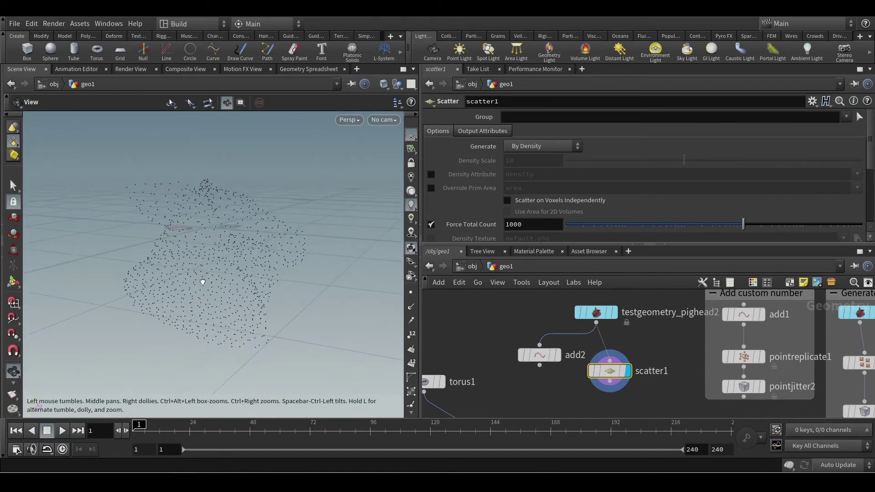
pyautogui.moveTo(745, 223); pyautogui.dragTo(803, 217)
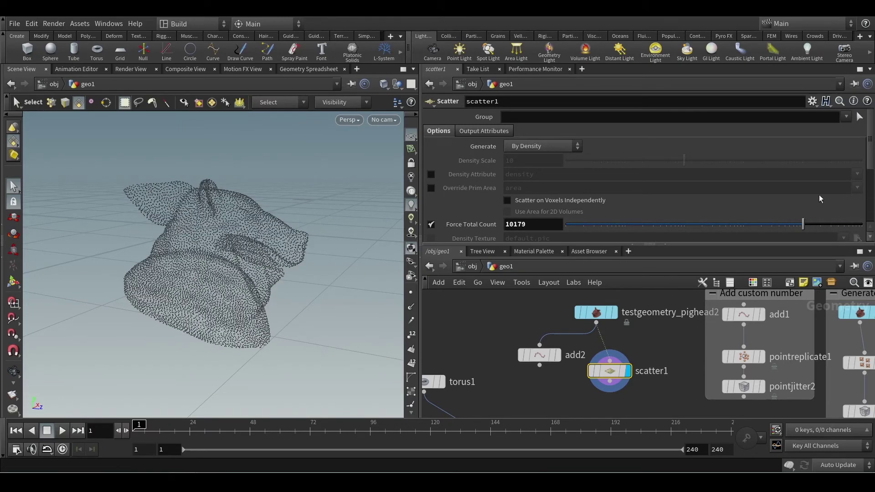
# Step: Set the scatter1 node's Global Seed to 0.75
pyautogui.scroll(-1, 813, 189)
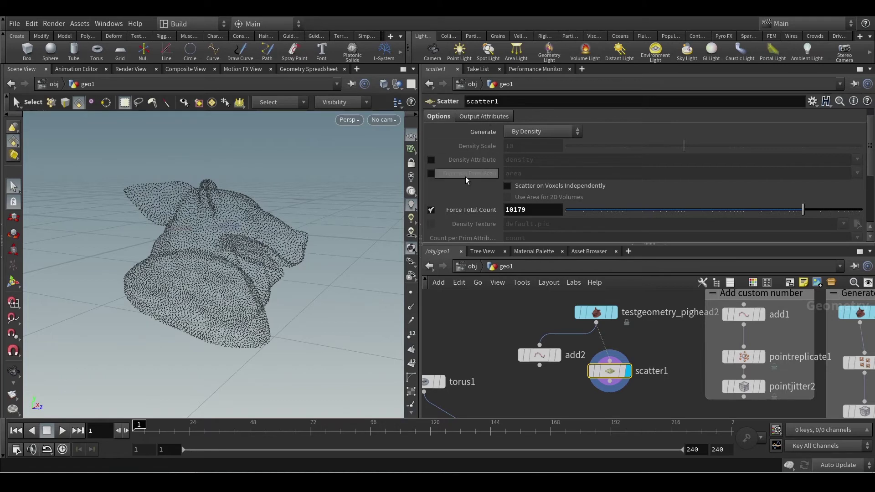
pyautogui.scroll(-2, 496, 206)
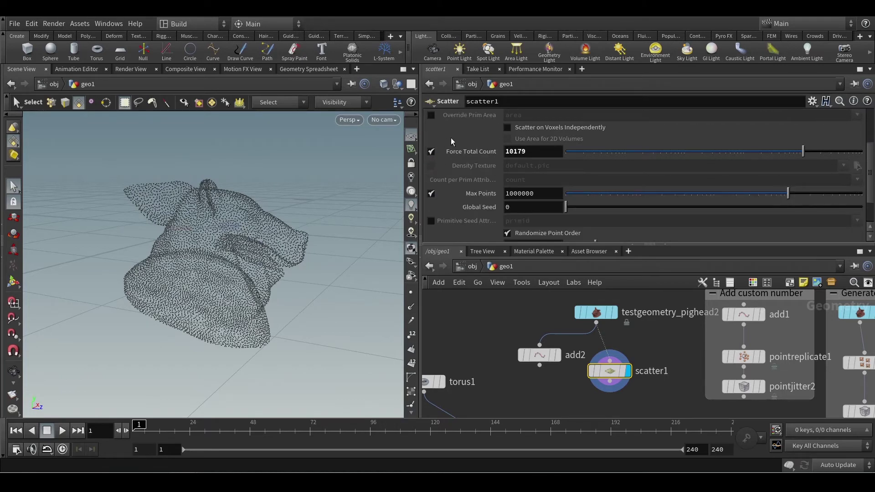
pyautogui.scroll(-2, 730, 167)
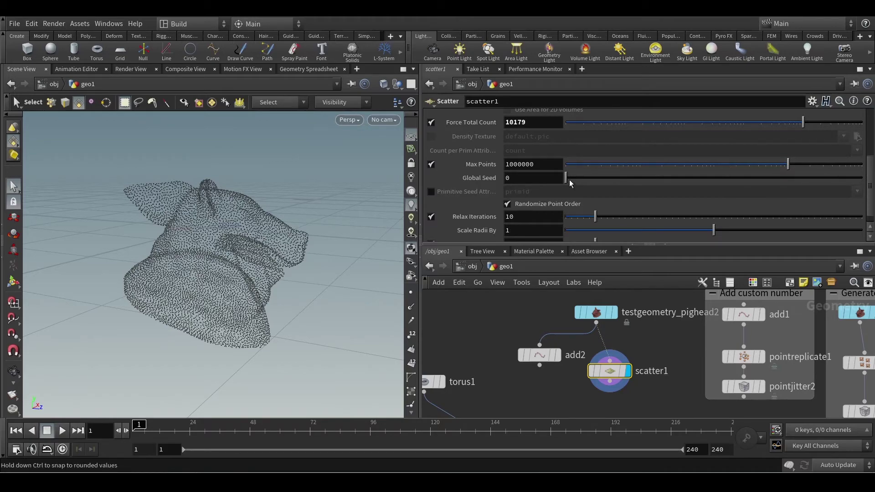
pyautogui.moveTo(569, 179); pyautogui.dragTo(588, 176)
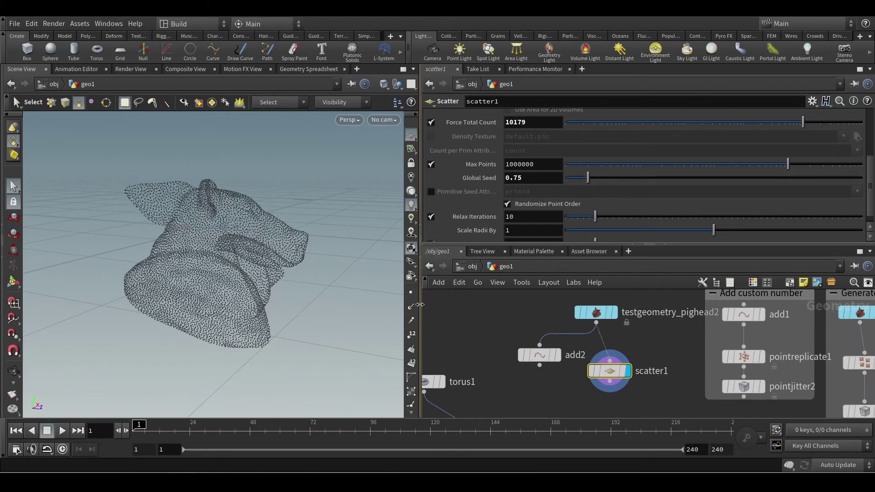
# Step: Display the point numbers in the viewport and set scatter1's Force Total Count to 10
pyautogui.click(411, 335)
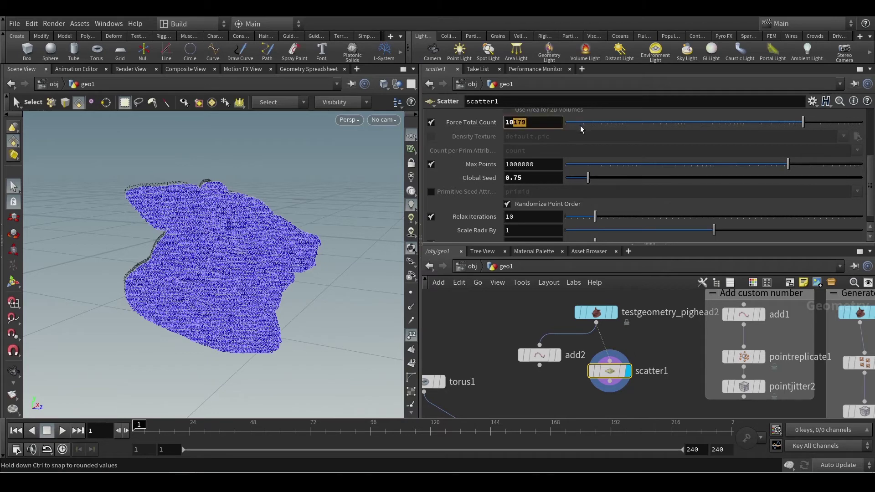
pyautogui.press('BackSpace')
pyautogui.press('Return')
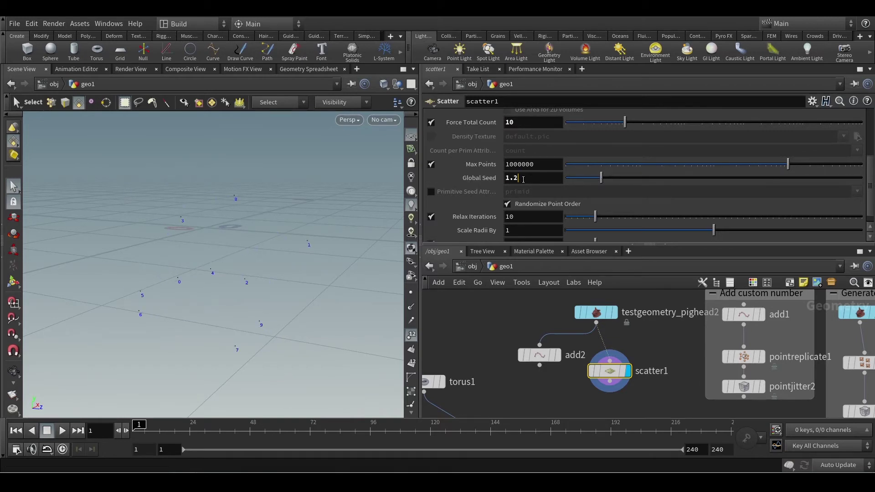
# Step: Restore scatter1's Global Seed to 0 and Force Total Count to 1000, and hide the point numbers in the viewport
pyautogui.moveTo(523, 179); pyautogui.dragTo(421, 187)
pyautogui.write('0')
pyautogui.press('Return')
pyautogui.press('Return')
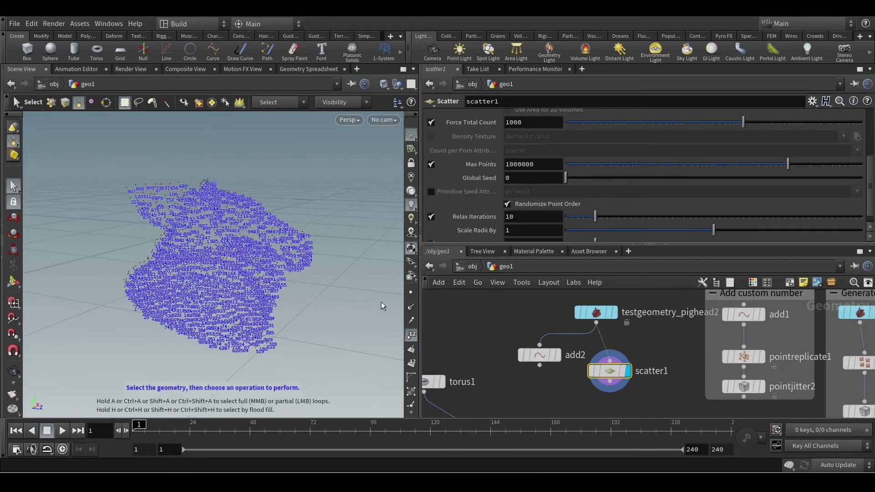
pyautogui.click(411, 336)
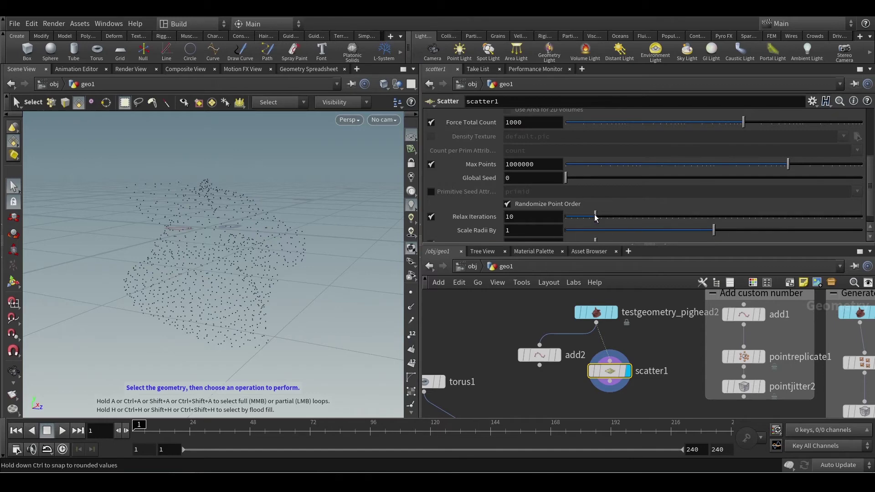
# Step: Compare the point distribution with scatter1's Relax Iterations raised, lowered to 0 and restored to 10
pyautogui.keyDown('alt'); pyautogui.moveTo(296, 267); pyautogui.dragTo(272, 247); pyautogui.keyUp('alt')
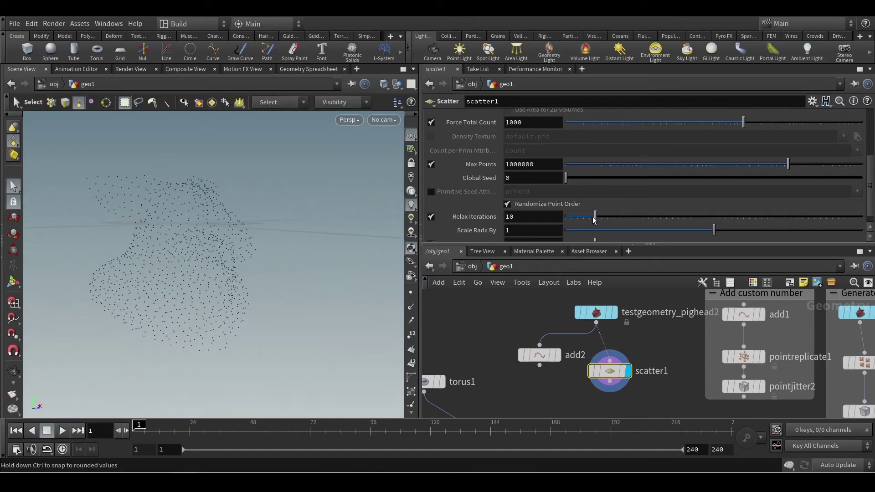
pyautogui.moveTo(605, 217); pyautogui.dragTo(713, 214)
pyautogui.moveTo(657, 216); pyautogui.dragTo(565, 215)
pyautogui.scroll(4, 147, 291)
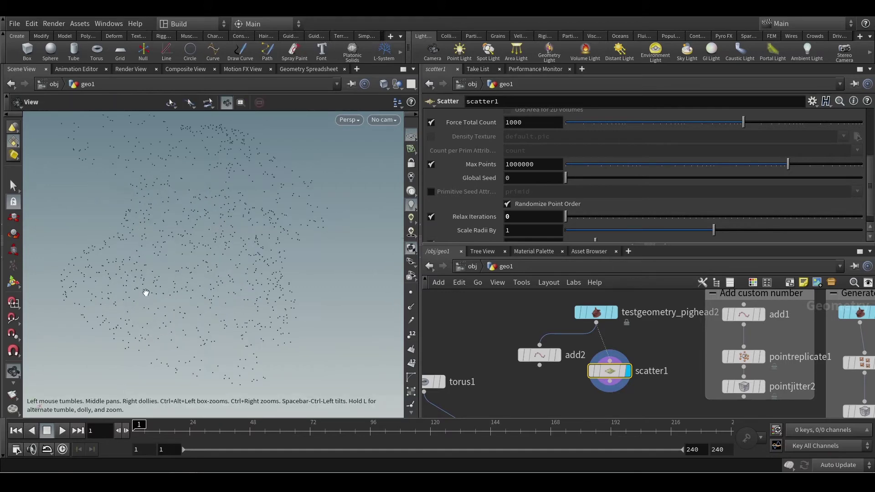
pyautogui.keyDown('alt'); pyautogui.moveTo(147, 291); pyautogui.dragTo(172, 286); pyautogui.keyUp('alt')
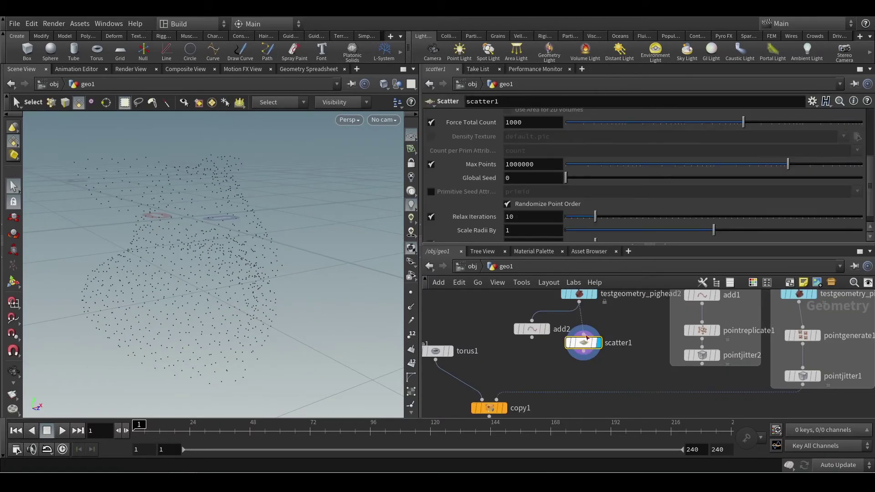
pyautogui.scroll(-1, 632, 205)
pyautogui.press('Escape')
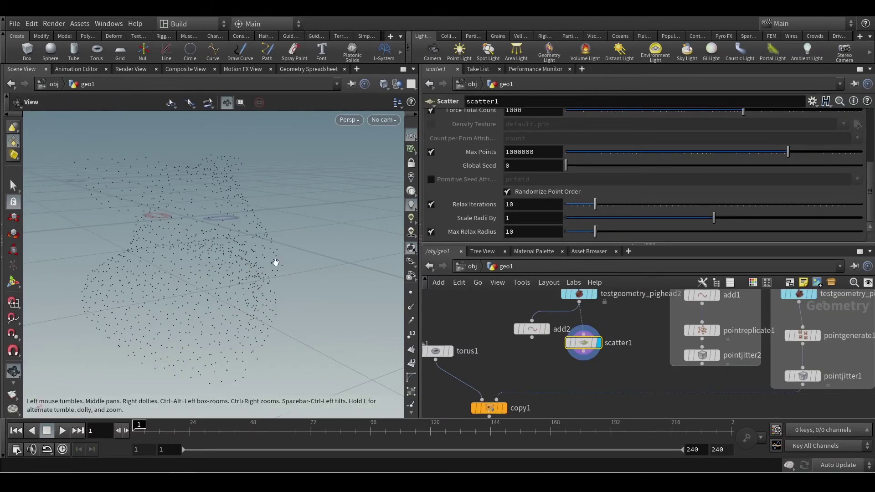
pyautogui.moveTo(275, 259)
pyautogui.mouseDown()
pyautogui.moveTo(246, 249)
pyautogui.moveTo(266, 253)
pyautogui.mouseUp()
pyautogui.scroll(1, 584, 171)
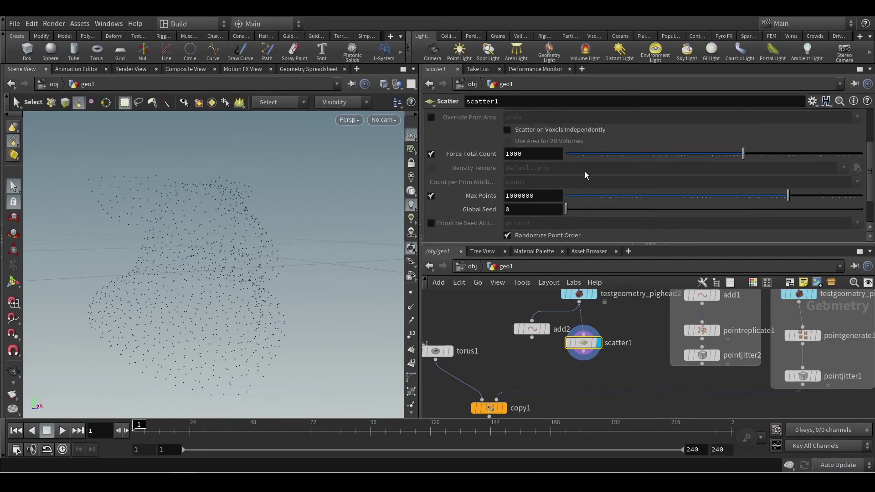
# Step: Set scatter1's Force Total Count to 3911 and compare the points with Relax Iterations at 0 and back at 10
pyautogui.click(778, 154)
pyautogui.scroll(-1, 610, 228)
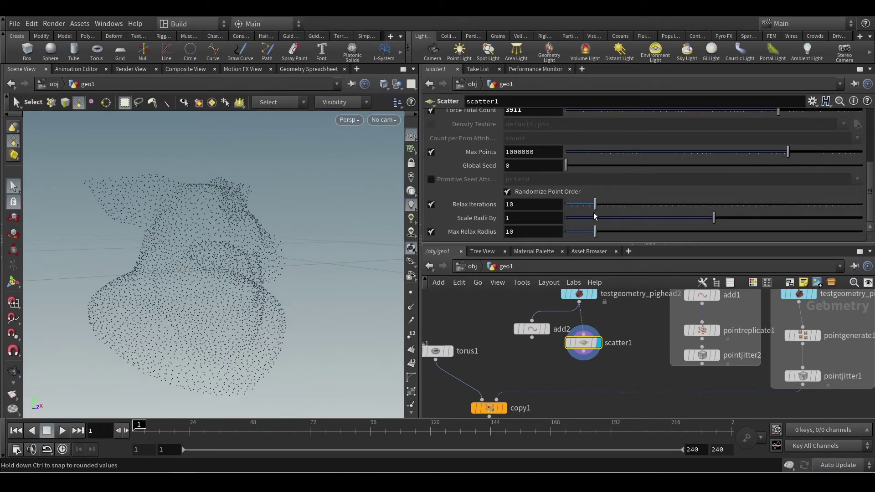
pyautogui.moveTo(593, 207); pyautogui.dragTo(564, 208)
pyautogui.keyDown('alt'); pyautogui.moveTo(296, 278); pyautogui.dragTo(214, 309); pyautogui.keyUp('alt')
pyautogui.moveTo(565, 204); pyautogui.dragTo(597, 206)
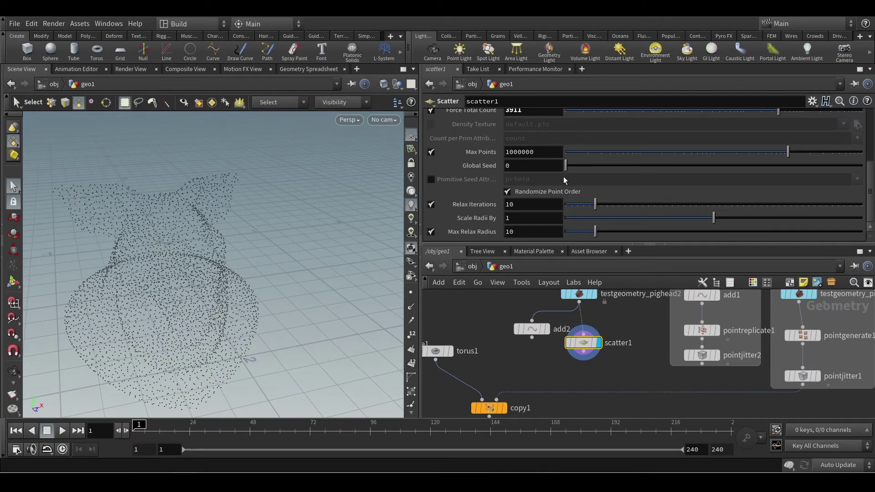
# Step: Set scatter1's Force Total Count to 100
pyautogui.scroll(1, 563, 176)
pyautogui.doubleClick(532, 137)
pyautogui.write('100')
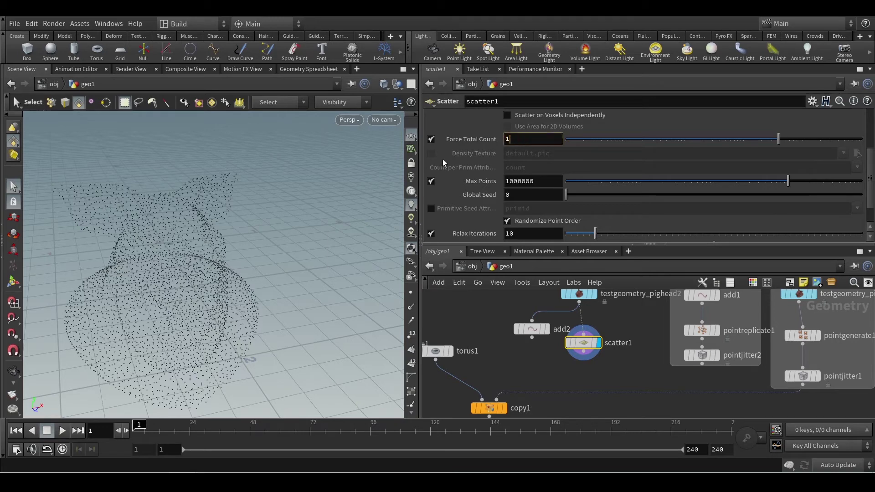
pyautogui.press('Return')
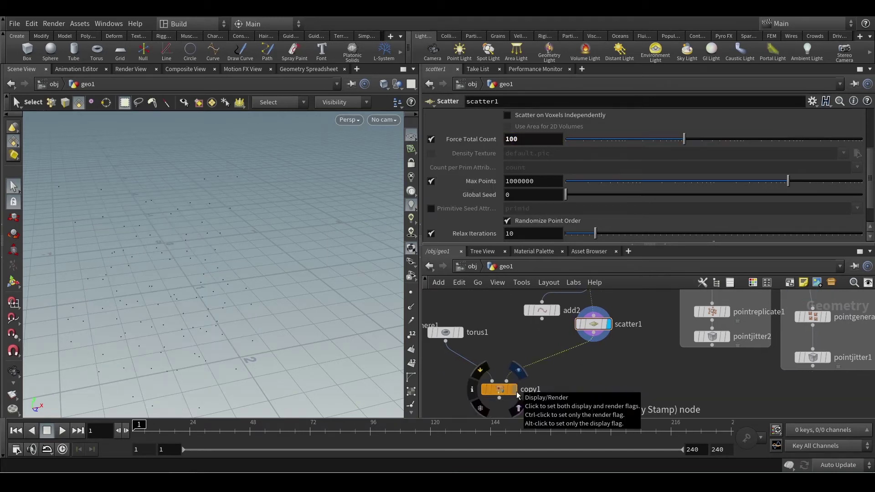
# Step: Feed scatter1 into the second input of copy1 and display copy1 to view the tori copied onto the scattered points
pyautogui.click(515, 392)
pyautogui.click(500, 389)
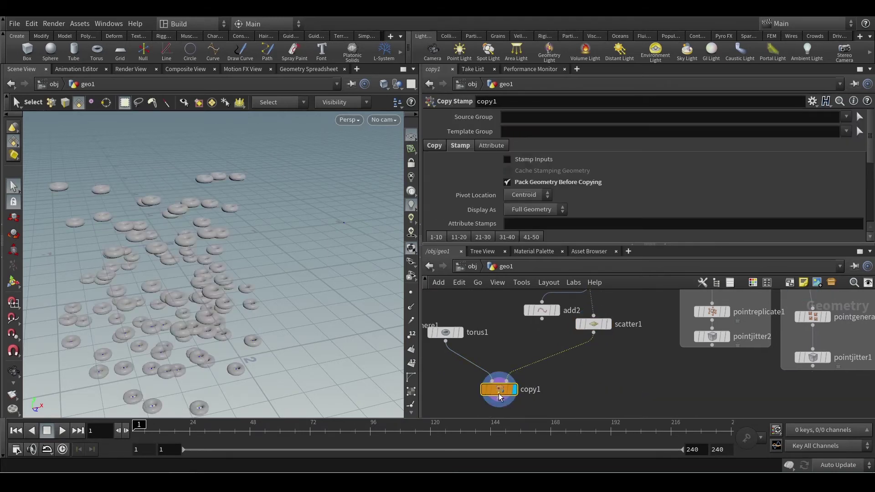
pyautogui.keyDown('alt'); pyautogui.moveTo(291, 339); pyautogui.dragTo(202, 319); pyautogui.keyUp('alt')
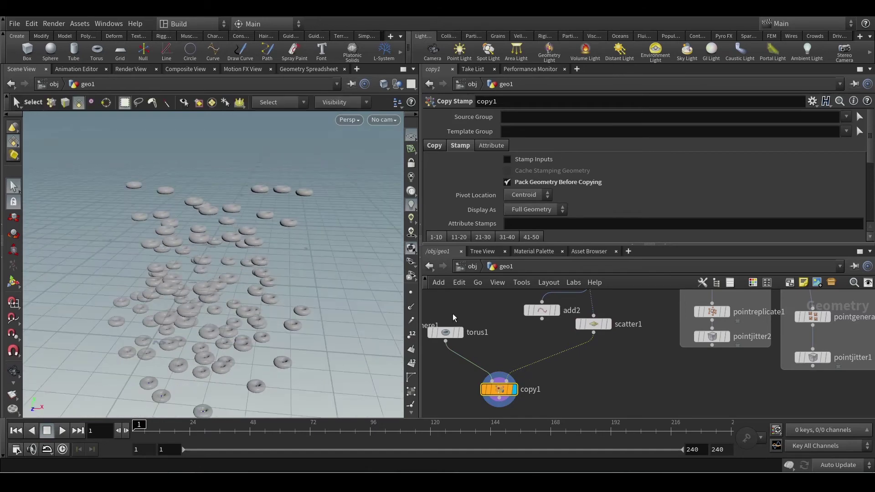
# Step: Enclose the testgeometry_pighead2, add2 and scatter1 nodes in a network box titled "scattering on surface"
pyautogui.scroll(-3, 551, 337)
pyautogui.moveTo(591, 345); pyautogui.dragTo(586, 358, button='middle')
pyautogui.moveTo(578, 341); pyautogui.dragTo(518, 333)
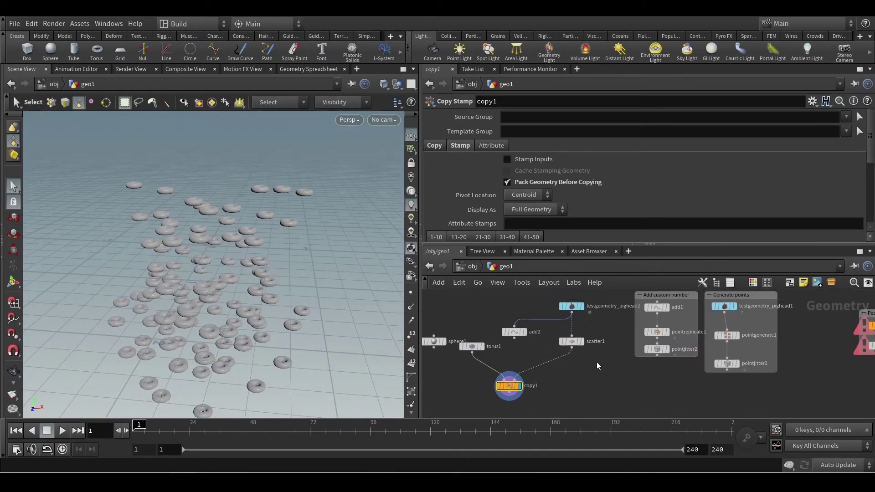
pyautogui.moveTo(555, 288); pyautogui.dragTo(555, 289)
pyautogui.click(787, 286)
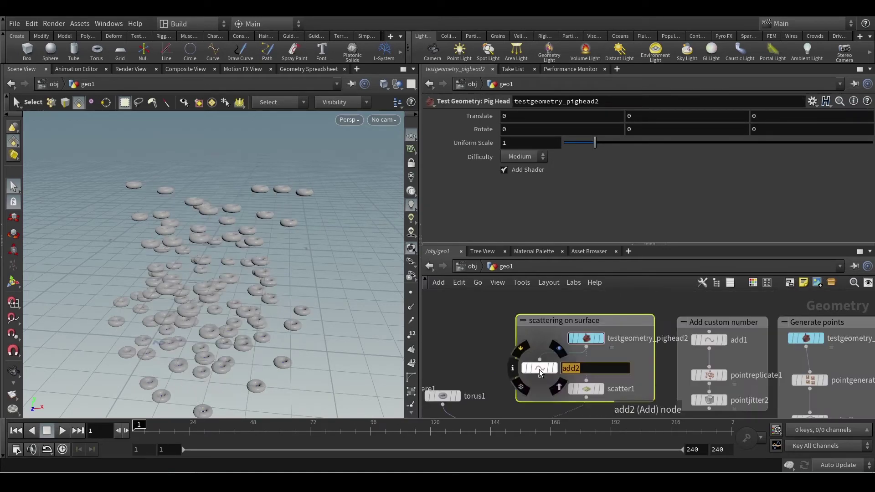
# Step: Delete the add2 node from the "scattering on surface" network box
pyautogui.click(540, 367)
pyautogui.press('Delete')
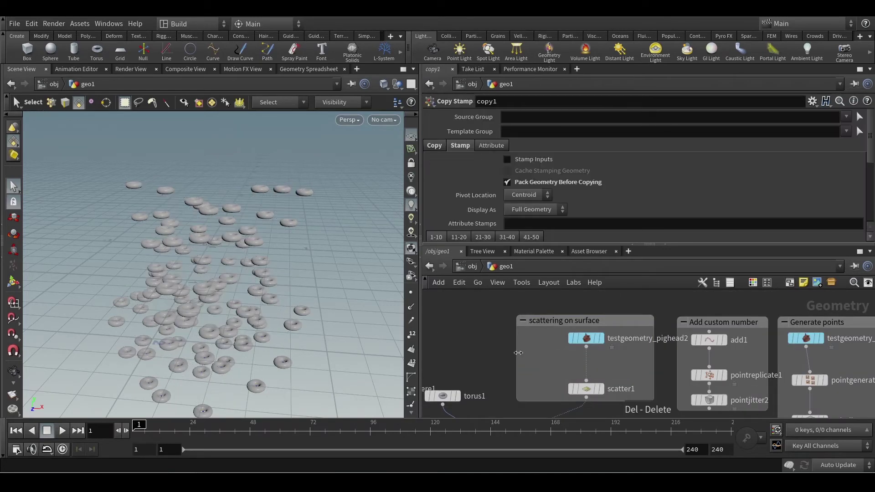
pyautogui.press('h')
pyautogui.scroll(2, 629, 385)
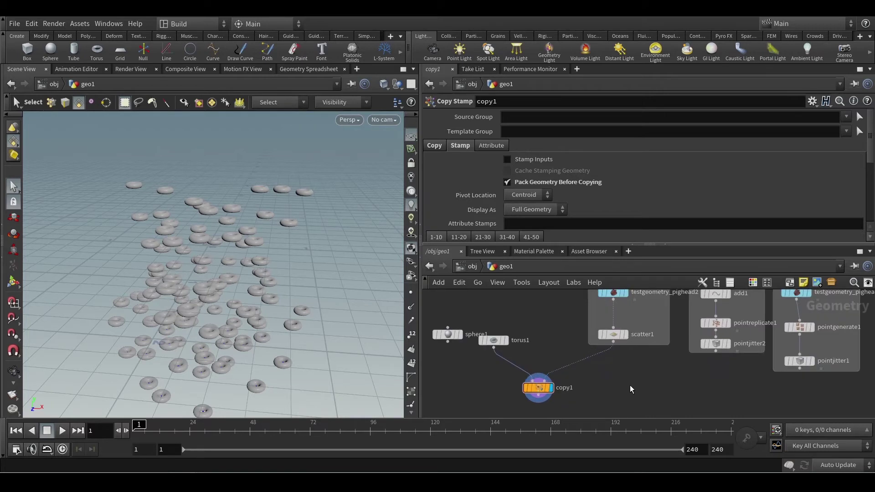
# Step: Move the unused sphere1 node away from torus1 and delete it
pyautogui.scroll(-4, 631, 384)
pyautogui.moveTo(632, 383)
pyautogui.mouseDown(button='middle')
pyautogui.moveTo(598, 383)
pyautogui.moveTo(643, 387)
pyautogui.mouseUp(button='middle')
pyautogui.scroll(3, 616, 375)
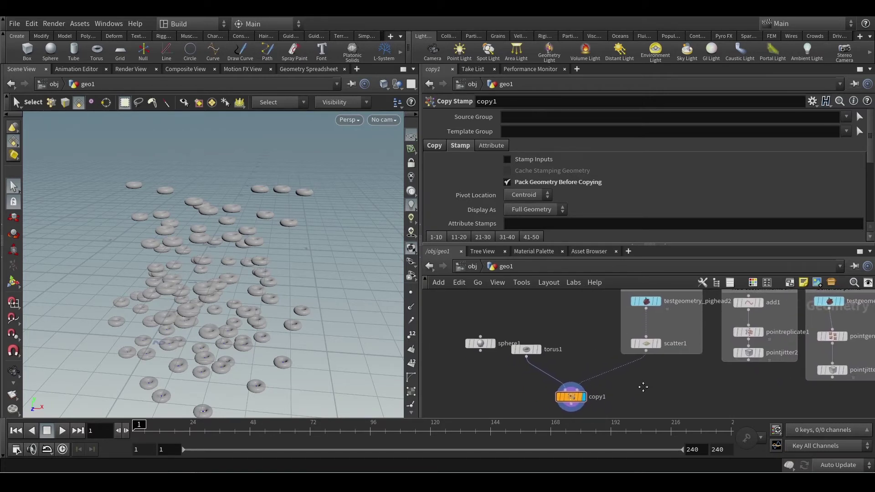
pyautogui.moveTo(480, 343); pyautogui.dragTo(448, 349)
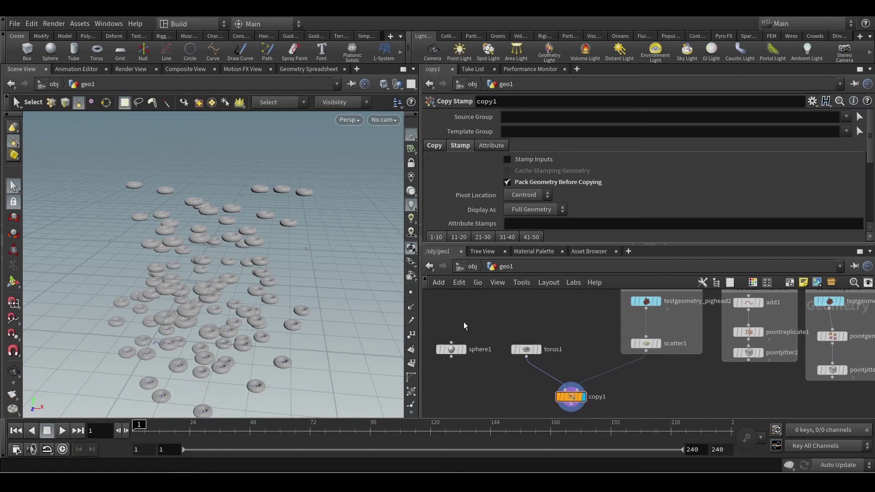
pyautogui.moveTo(427, 382); pyautogui.dragTo(480, 368)
pyautogui.press('Delete')
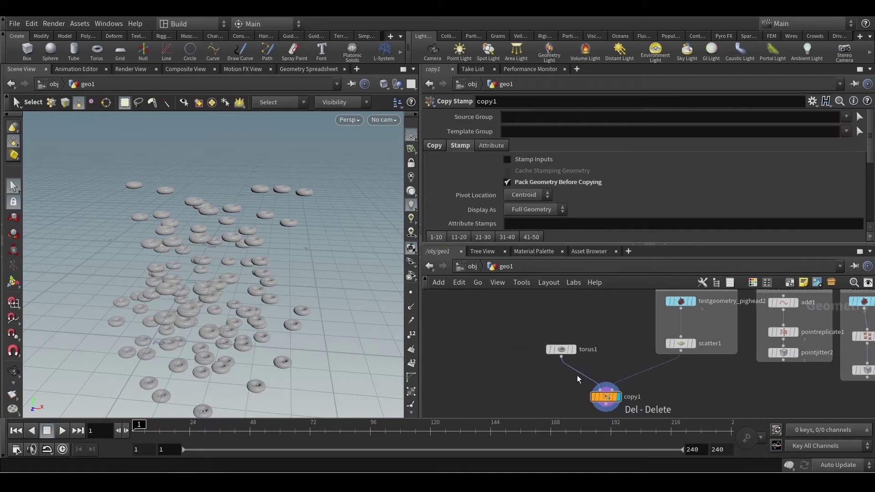
# Step: Add a new Test Geometry: Pig Head node in the empty area beside the "scattering on surface" box
pyautogui.moveTo(601, 388); pyautogui.dragTo(502, 367)
pyautogui.scroll(4, 603, 351)
pyautogui.scroll(1, 588, 330)
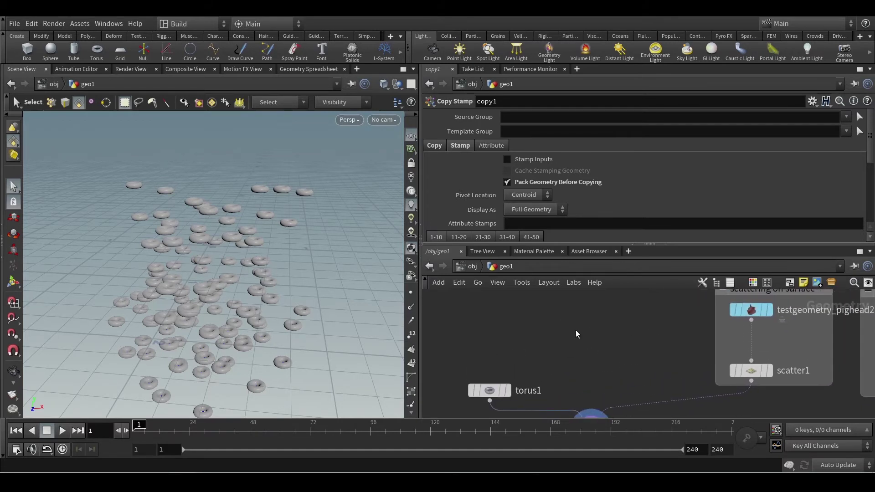
pyautogui.press('Tab')
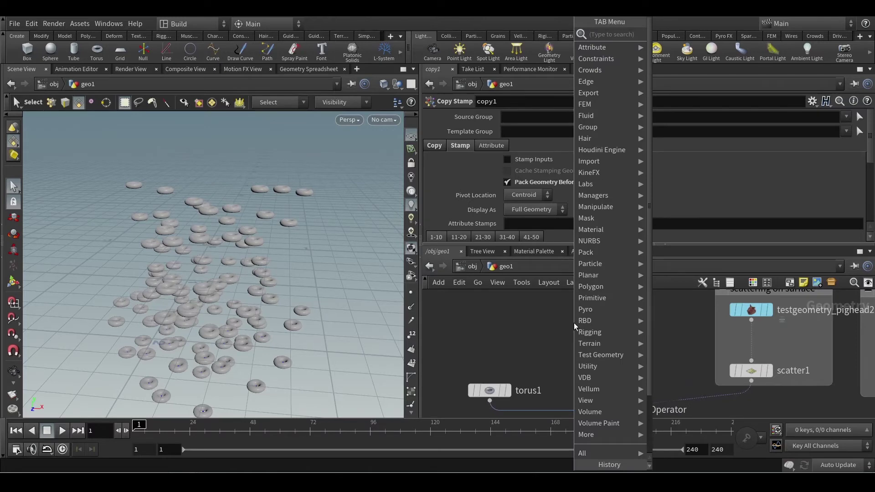
pyautogui.moveTo(601, 355)
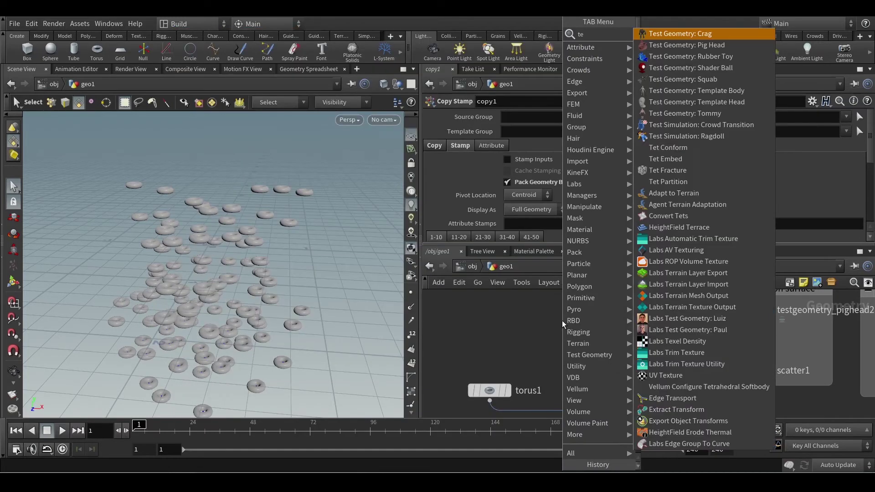
pyautogui.click(675, 33)
pyautogui.click(613, 319)
# Step: Add a PolyWire node below the new pig head node
pyautogui.press('Tab')
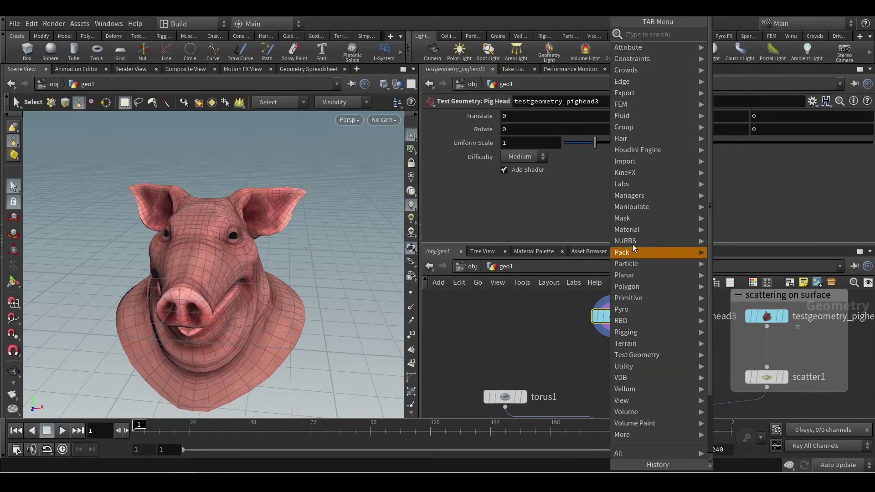
pyautogui.moveTo(643, 288)
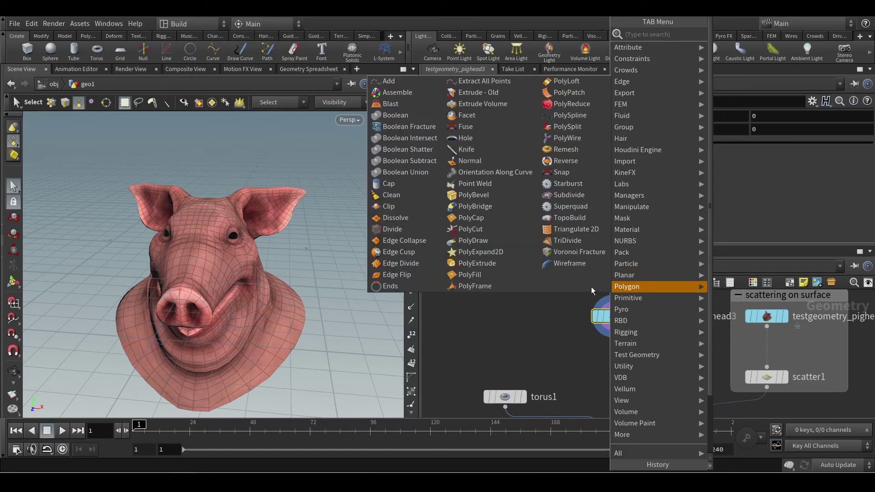
pyautogui.click(568, 138)
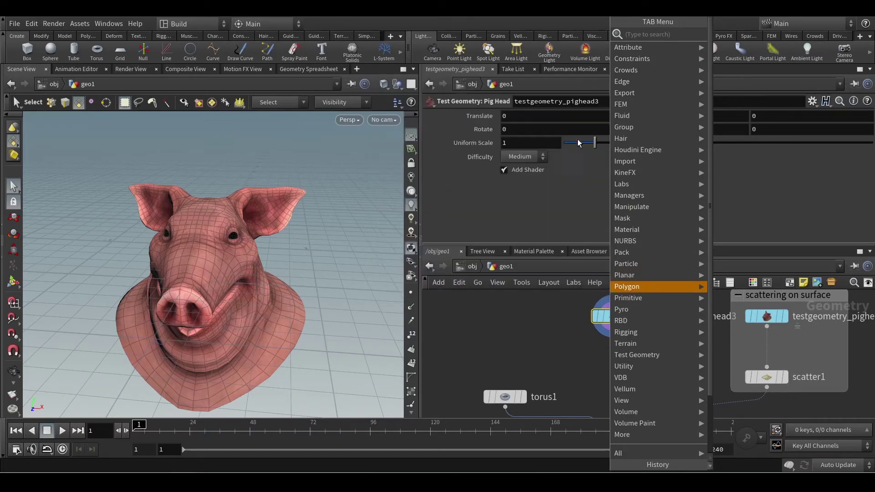
pyautogui.click(613, 366)
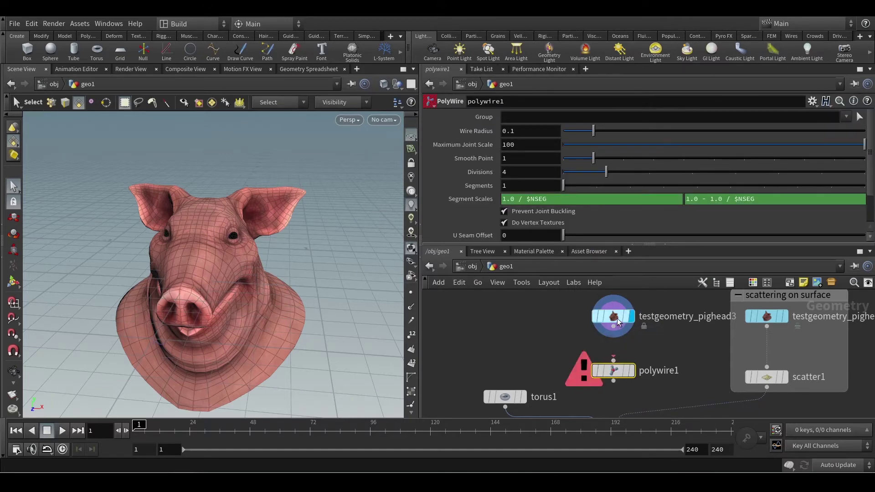
# Step: Connect the new pig head's output to the PolyWire node's input and display the PolyWire result
pyautogui.scroll(1, 661, 358)
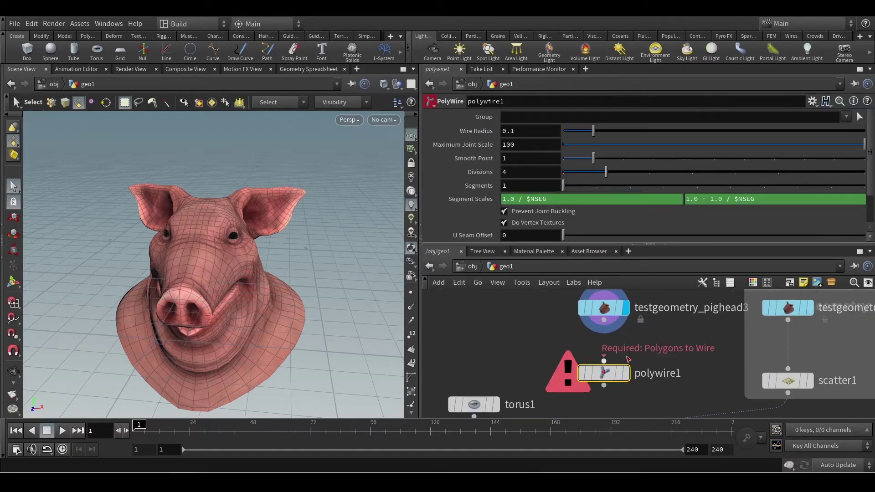
pyautogui.moveTo(603, 361); pyautogui.dragTo(604, 320)
pyautogui.click(627, 373)
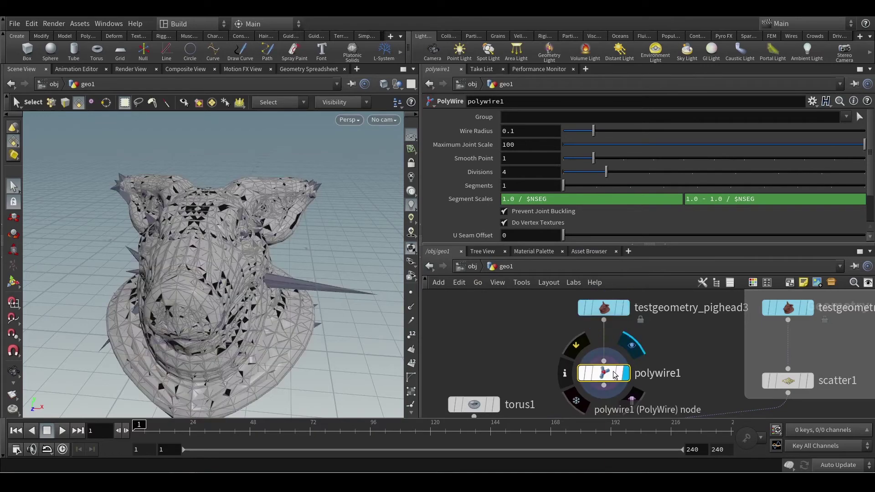
# Step: Reduce polywire1's Wire Radius to 0.008 and inspect the pig head's wireframe from several angles
pyautogui.keyDown('alt'); pyautogui.moveTo(287, 358); pyautogui.dragTo(280, 334); pyautogui.keyUp('alt')
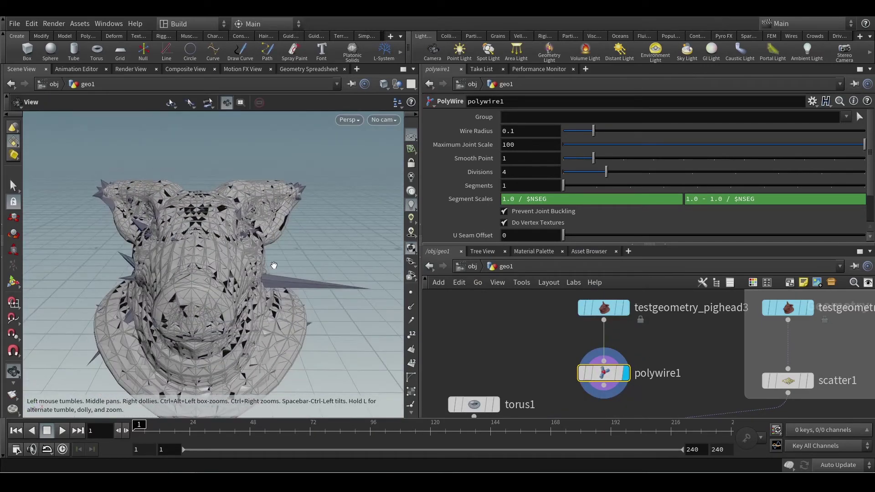
pyautogui.moveTo(228, 285)
pyautogui.keyDown('alt'); pyautogui.mouseDown()
pyautogui.moveTo(291, 283)
pyautogui.moveTo(258, 295)
pyautogui.moveTo(207, 291)
pyautogui.moveTo(218, 287)
pyautogui.mouseUp(); pyautogui.keyUp('alt')
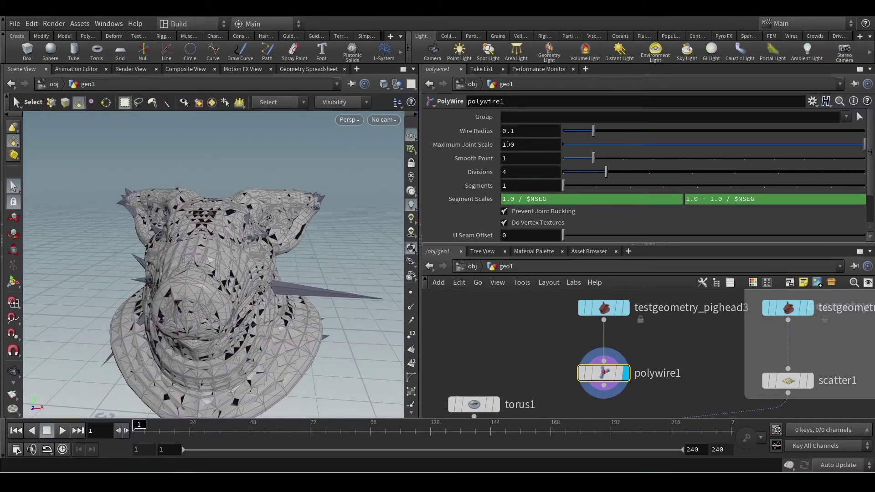
pyautogui.moveTo(592, 132); pyautogui.dragTo(570, 132)
pyautogui.keyDown('alt'); pyautogui.moveTo(275, 267); pyautogui.dragTo(358, 246); pyautogui.keyUp('alt')
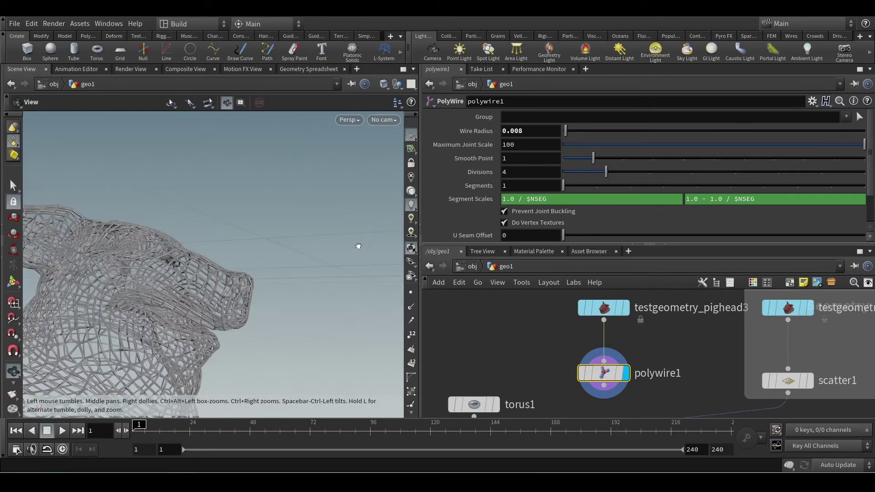
pyautogui.scroll(3, 263, 282)
pyautogui.moveTo(197, 296); pyautogui.dragTo(181, 216)
pyautogui.scroll(-3, 205, 218)
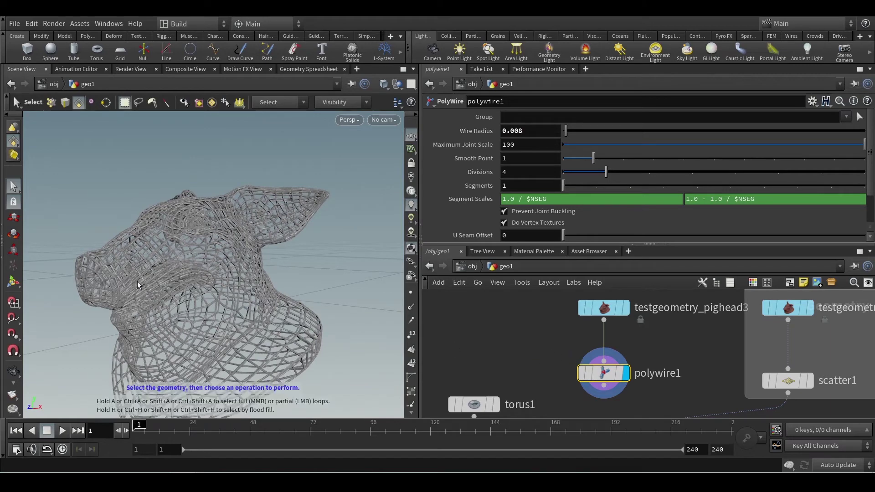
pyautogui.scroll(3, 91, 265)
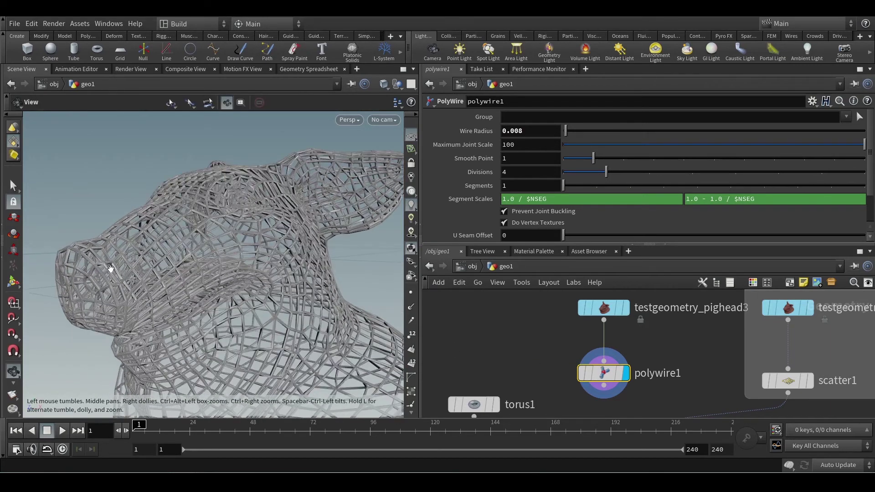
pyautogui.keyDown('alt'); pyautogui.moveTo(109, 269); pyautogui.dragTo(132, 268); pyautogui.keyUp('alt')
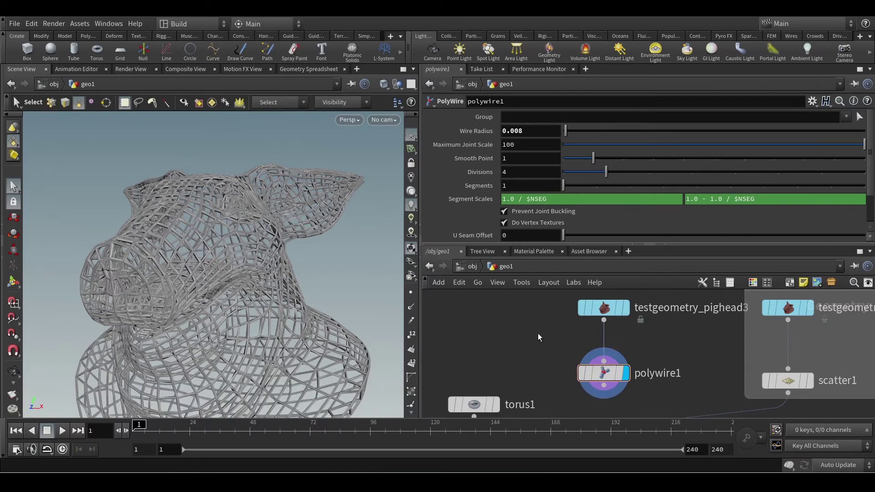
pyautogui.press('Tab')
pyautogui.write('pol')
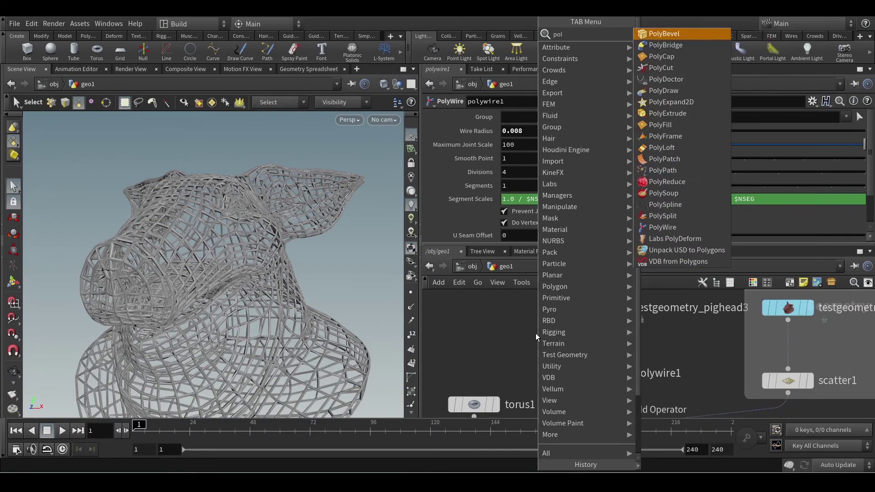
pyautogui.press('BackSpace')
pyautogui.press('BackSpace')
pyautogui.press('BackSpace')
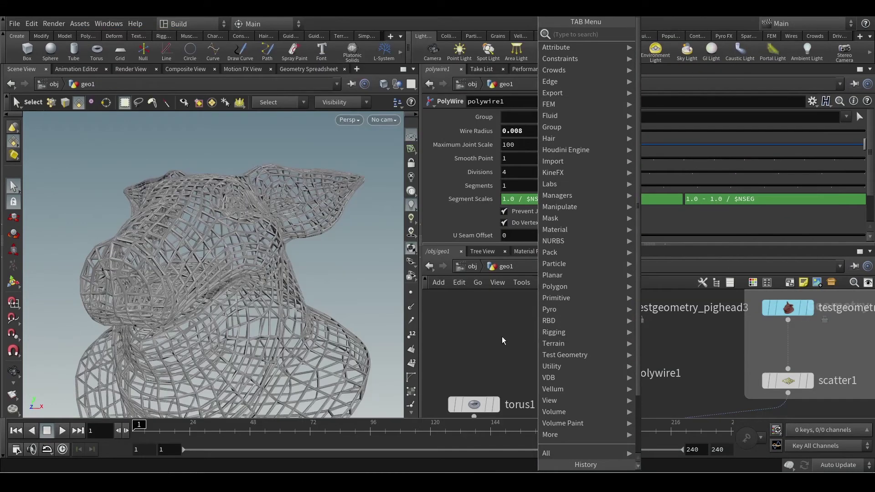
pyautogui.press('Escape')
# Step: Add a Platonic Solids node beside testgeometry_pighead3 and display it
pyautogui.press('Tab')
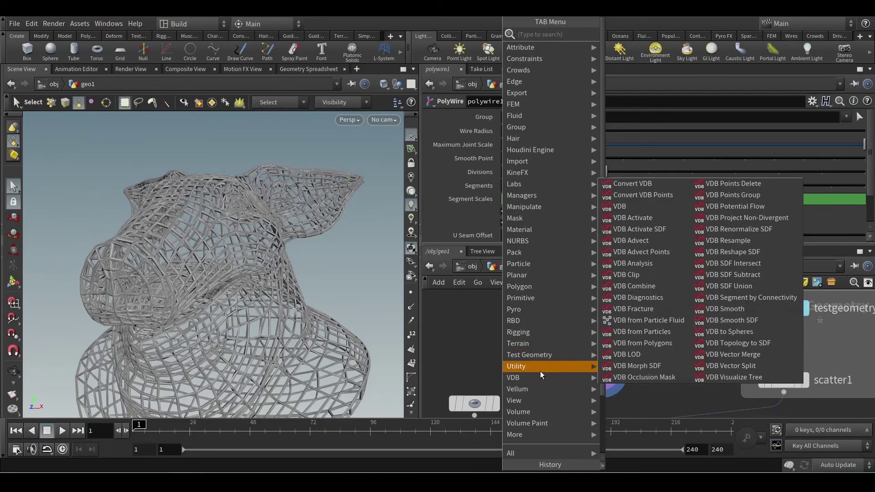
pyautogui.moveTo(546, 297)
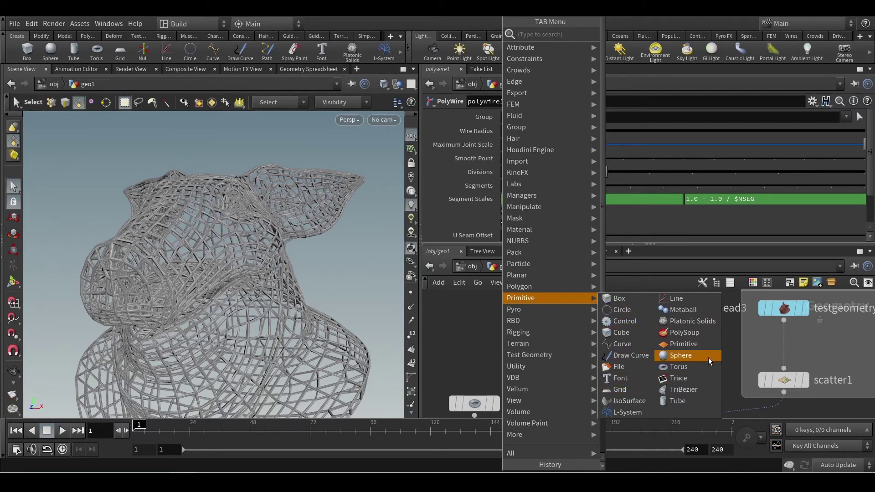
pyautogui.click(693, 321)
pyautogui.click(567, 336)
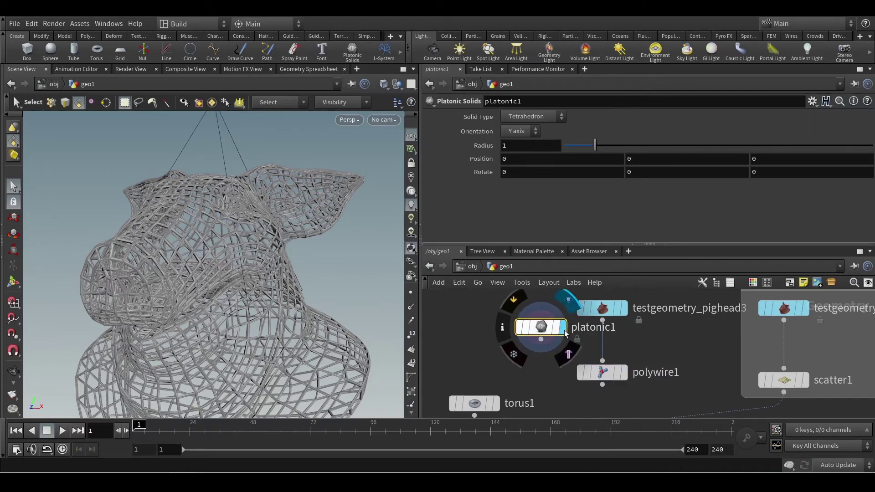
pyautogui.click(565, 333)
pyautogui.scroll(-2, 191, 232)
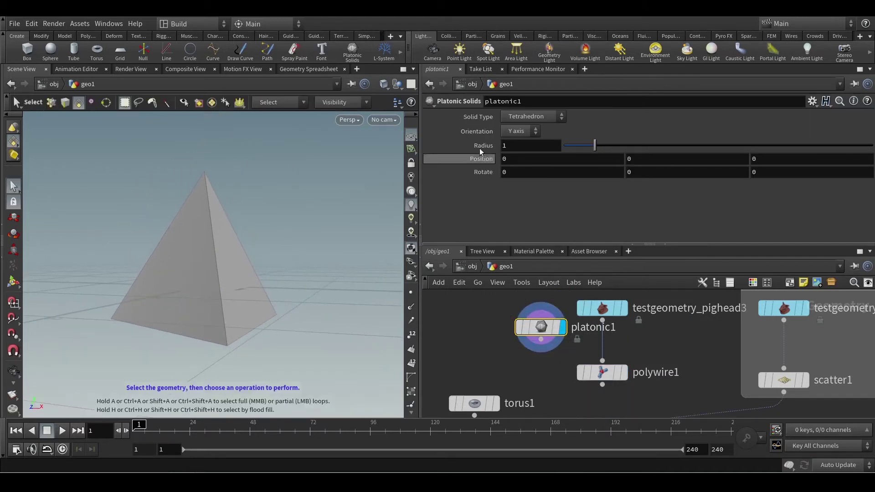
# Step: Try the Icosahedron solid type on platonic1 and look at the shape
pyautogui.click(534, 117)
pyautogui.click(526, 155)
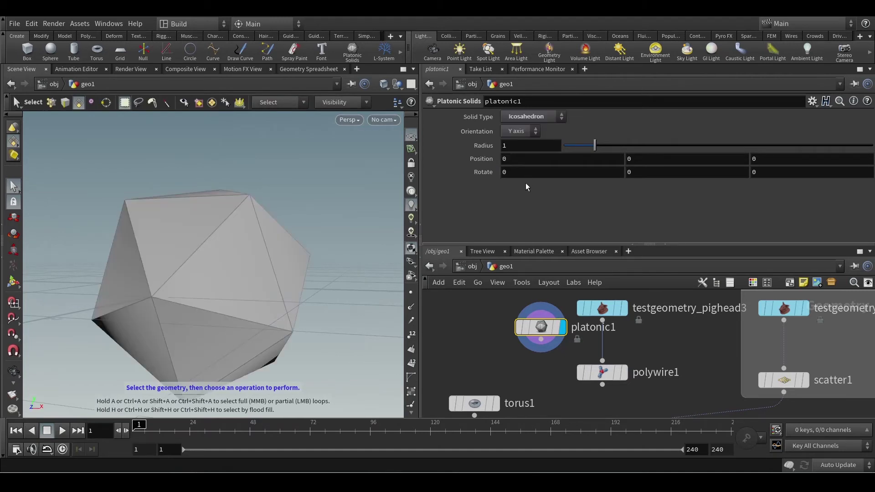
pyautogui.scroll(-2, 314, 264)
pyautogui.moveTo(313, 264)
pyautogui.keyDown('alt'); pyautogui.mouseDown()
pyautogui.moveTo(237, 264)
pyautogui.moveTo(302, 253)
pyautogui.mouseUp(); pyautogui.keyUp('alt')
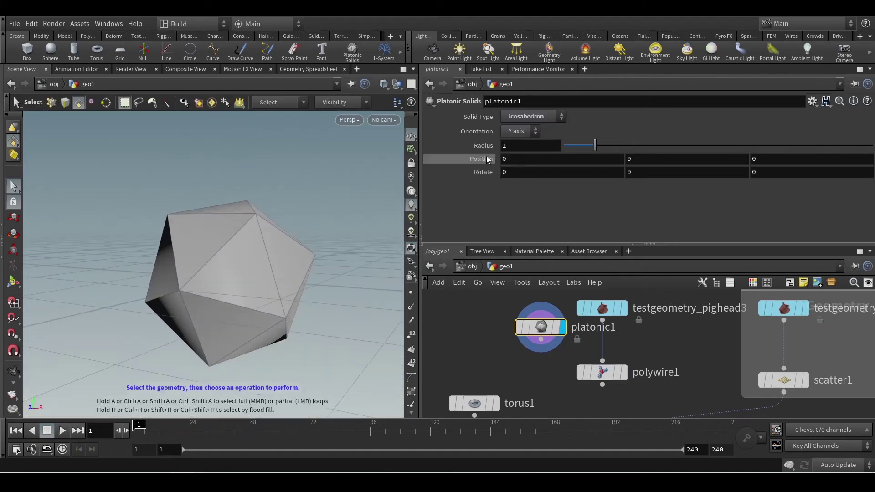
# Step: Set platonic1's Solid Type to Dodecahedron and view the solid from another angle
pyautogui.click(539, 116)
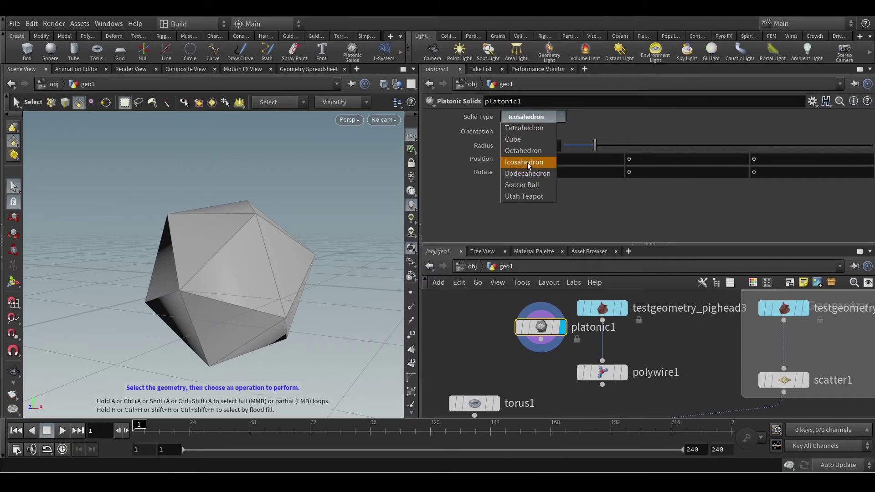
pyautogui.click(526, 173)
pyautogui.press('Escape')
pyautogui.moveTo(300, 246); pyautogui.dragTo(356, 266)
# Step: Rewire polywire1's input from testgeometry_pighead3 to platonic1 and display the PolyWire result
pyautogui.moveTo(595, 369); pyautogui.dragTo(603, 392)
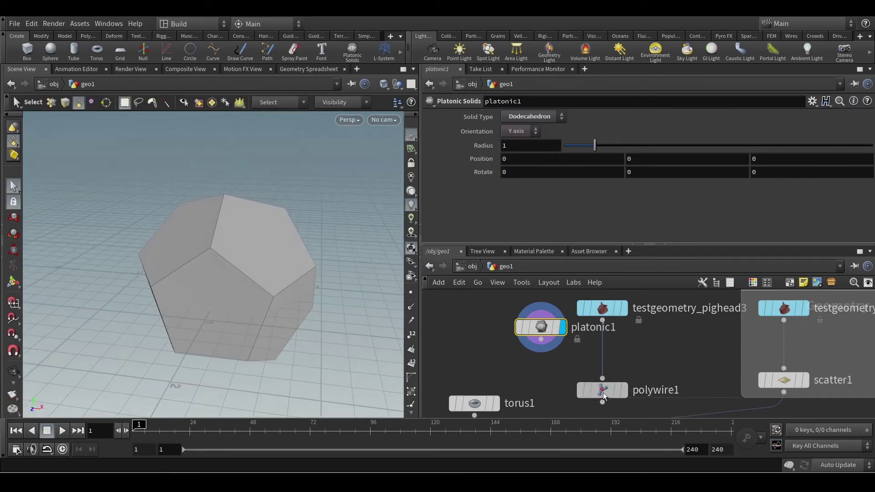
pyautogui.click(603, 352)
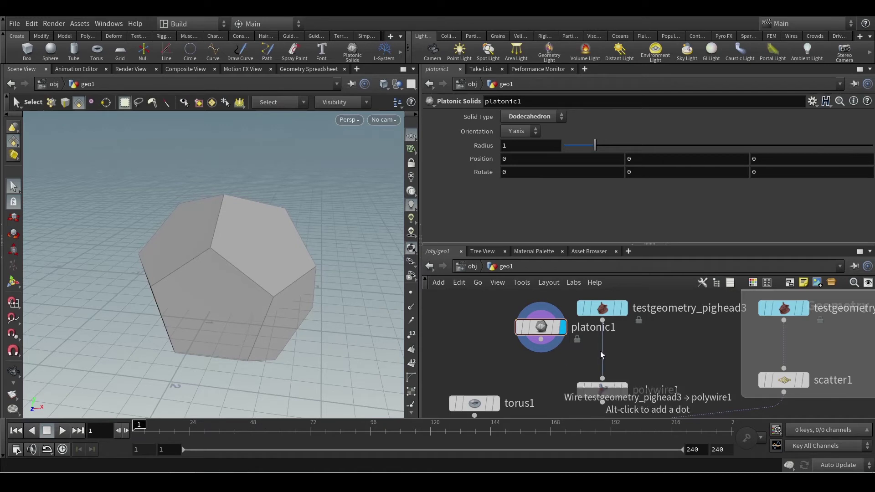
pyautogui.moveTo(604, 348); pyautogui.dragTo(541, 340)
pyautogui.click(604, 392)
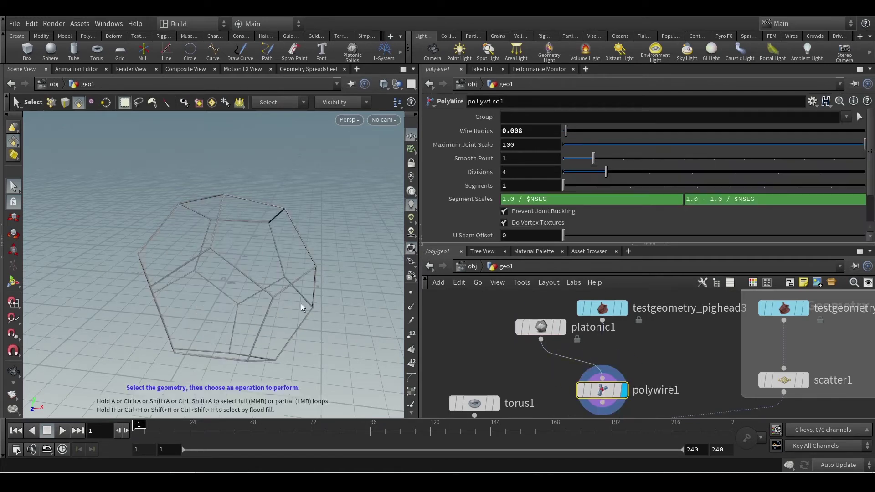
# Step: Set polywire1's Wire Radius to 0.07 and inspect the thicker dodecahedron frame
pyautogui.moveTo(514, 131); pyautogui.dragTo(533, 131)
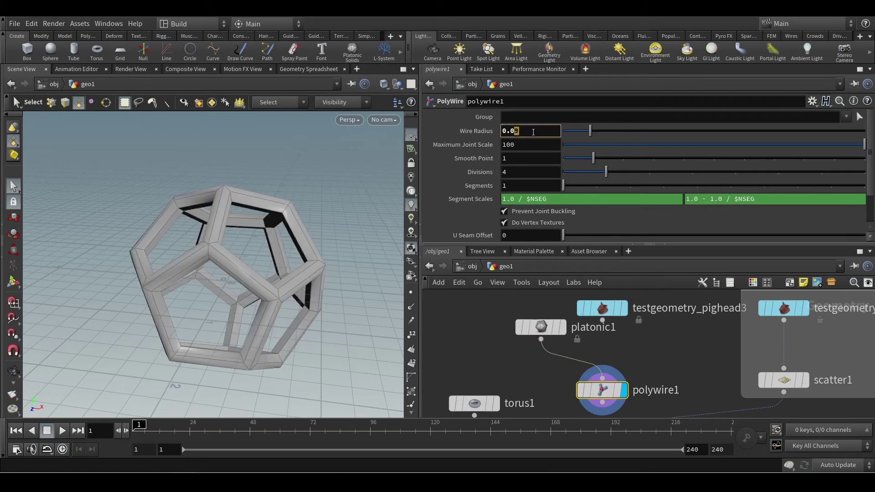
pyautogui.write('7')
pyautogui.press('Return')
pyautogui.keyDown('alt'); pyautogui.moveTo(291, 282); pyautogui.dragTo(298, 207); pyautogui.keyUp('alt')
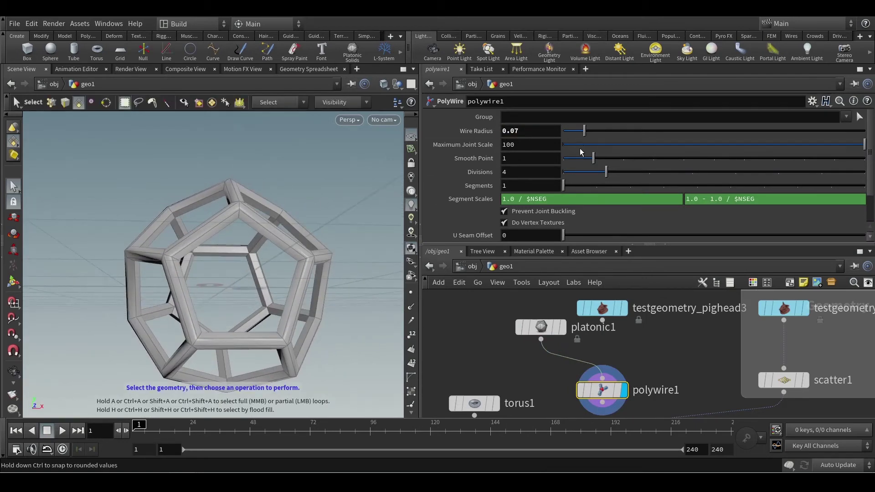
pyautogui.keyDown('alt'); pyautogui.moveTo(228, 218); pyautogui.dragTo(266, 216, button='right'); pyautogui.keyUp('alt')
# Step: Raise polywire1's Divisions to 10 to make the wires rounder
pyautogui.moveTo(607, 160)
pyautogui.mouseDown()
pyautogui.moveTo(646, 157)
pyautogui.moveTo(593, 158)
pyautogui.mouseUp()
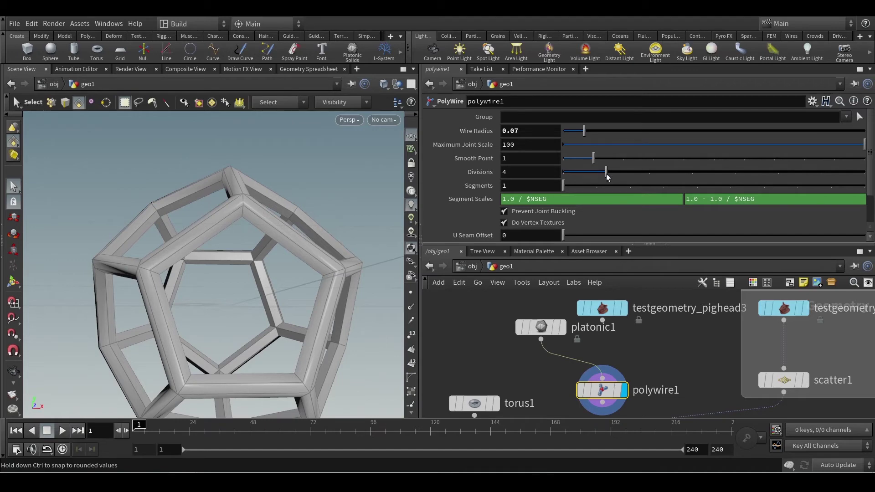
pyautogui.moveTo(674, 172); pyautogui.dragTo(845, 168)
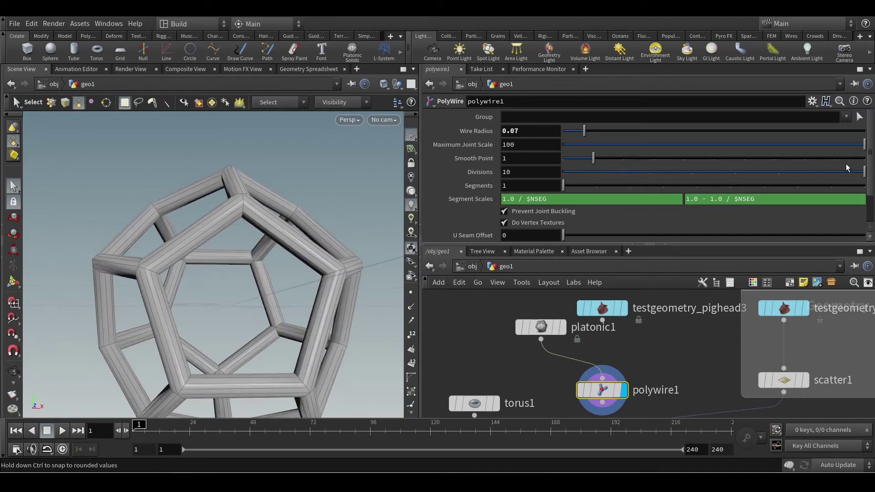
pyautogui.keyDown('alt'); pyautogui.scroll(-3, 199, 234); pyautogui.keyUp('alt')
pyautogui.keyDown('alt'); pyautogui.moveTo(221, 242); pyautogui.dragTo(254, 260); pyautogui.keyUp('alt')
# Step: Replace torus1 with the platonic1 and polywire1 chain as the geometry feeding copy1's first input
pyautogui.moveTo(560, 387); pyautogui.dragTo(524, 361, button='middle')
pyautogui.scroll(-2, 528, 340)
pyautogui.moveTo(509, 309); pyautogui.dragTo(568, 329)
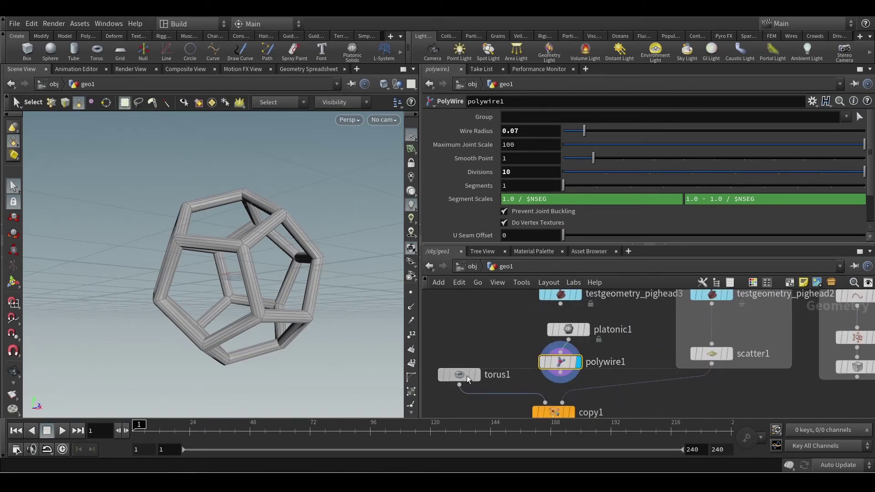
pyautogui.moveTo(466, 374); pyautogui.dragTo(636, 363)
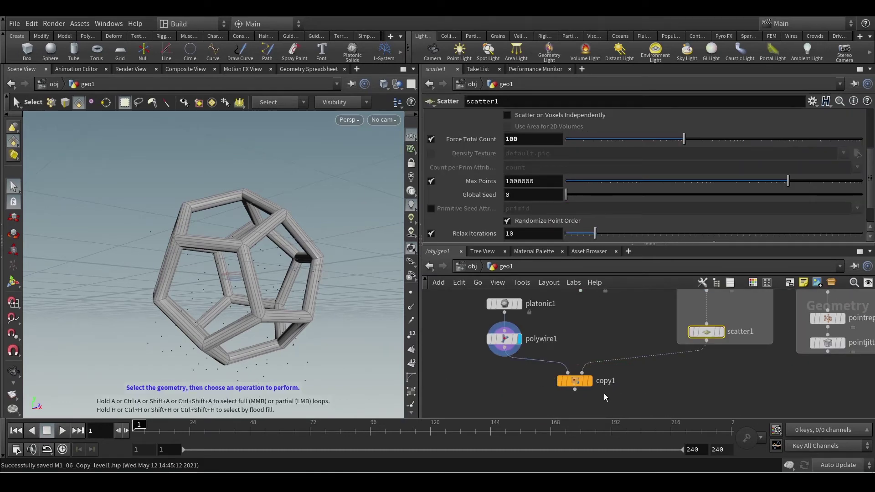
# Step: Display copy1 and examine the dodecahedron frames copied onto the scattered points
pyautogui.click(589, 380)
pyautogui.click(574, 381)
pyautogui.press('Escape')
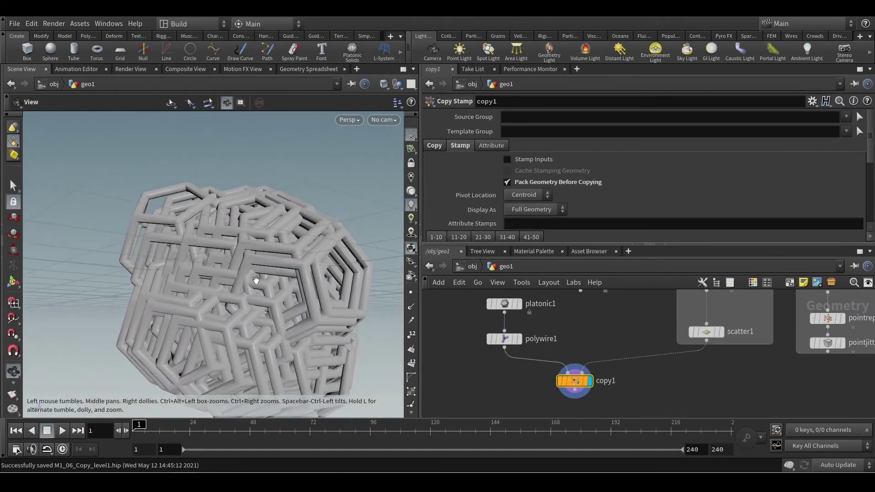
pyautogui.moveTo(256, 279); pyautogui.dragTo(342, 304)
pyautogui.keyDown('alt'); pyautogui.moveTo(324, 251); pyautogui.dragTo(301, 313); pyautogui.keyUp('alt')
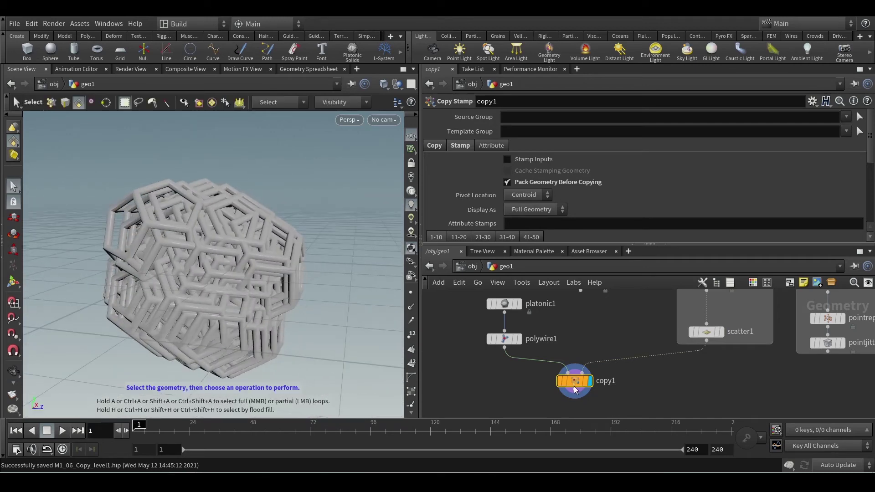
# Step: Move copy1 midway between polywire1 and scatter1, and review the parameters of scatter1, copy1 and platonic1
pyautogui.moveTo(574, 389); pyautogui.dragTo(618, 385)
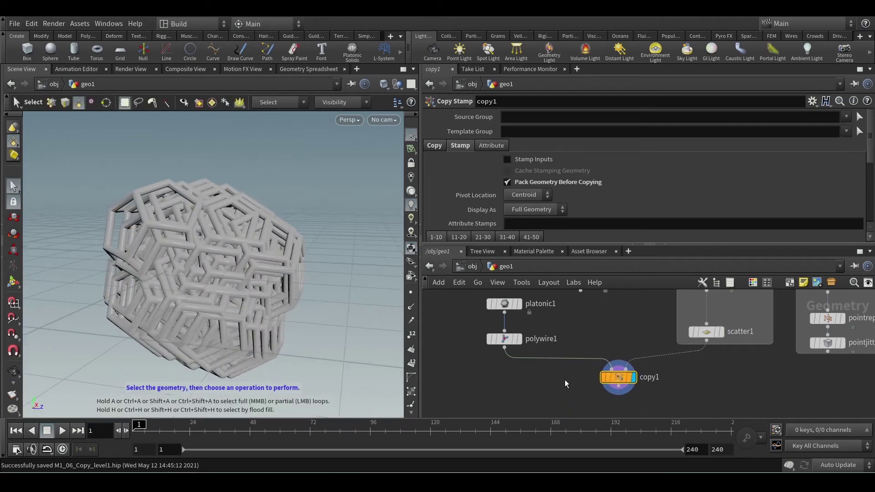
pyautogui.moveTo(555, 380); pyautogui.dragTo(591, 378, button='middle')
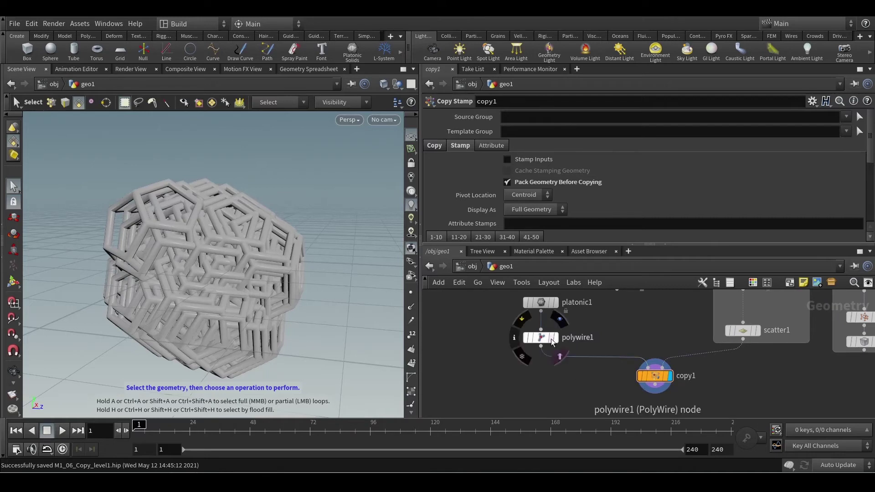
pyautogui.moveTo(728, 367); pyautogui.dragTo(644, 383, button='middle')
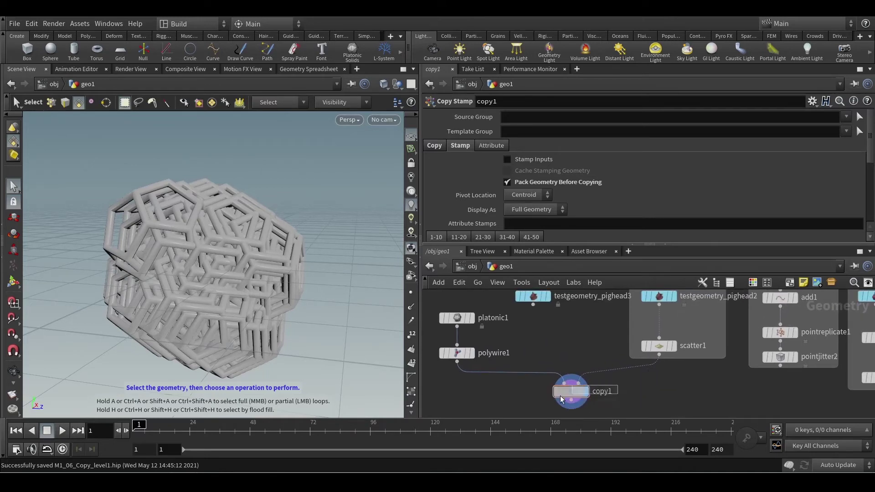
pyautogui.click(674, 349)
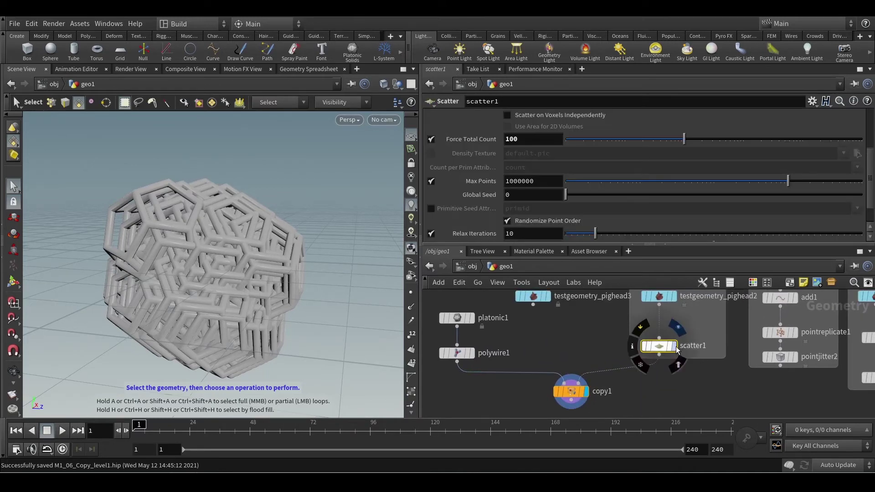
pyautogui.click(576, 395)
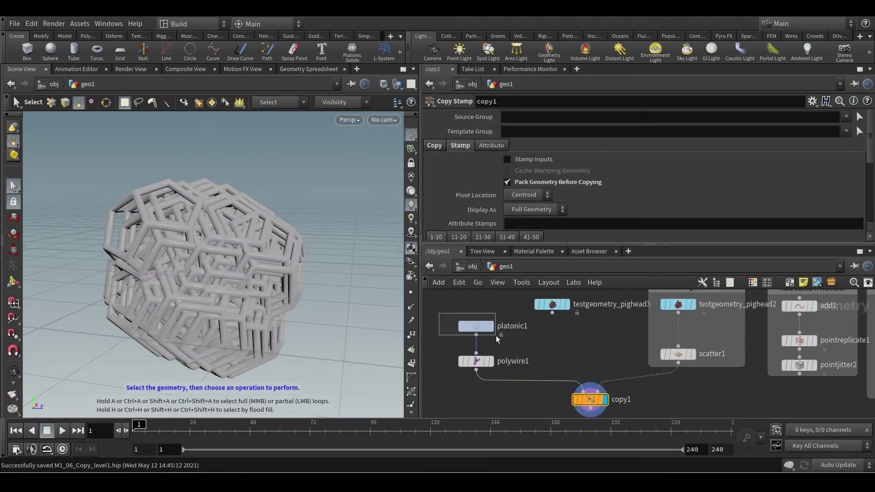
pyautogui.moveTo(496, 335); pyautogui.dragTo(496, 336)
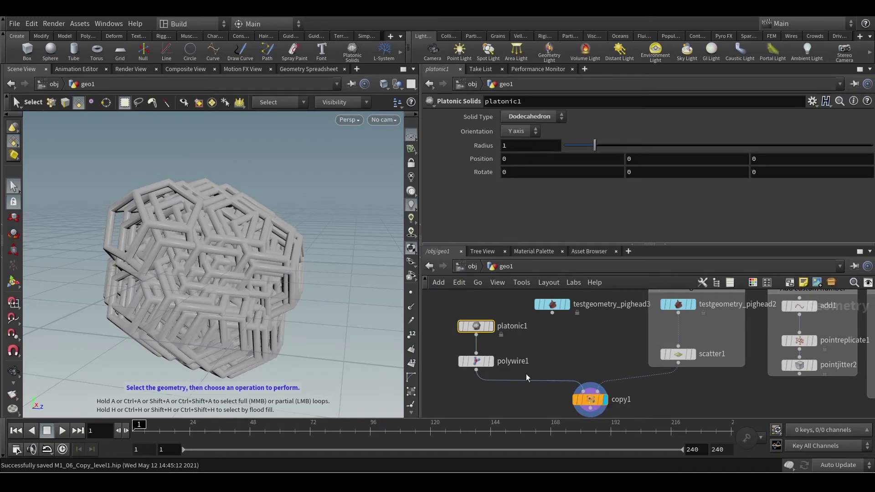
# Step: Insert a Transform node on the wire between polywire1 and copy1
pyautogui.press('Tab')
pyautogui.write('tra')
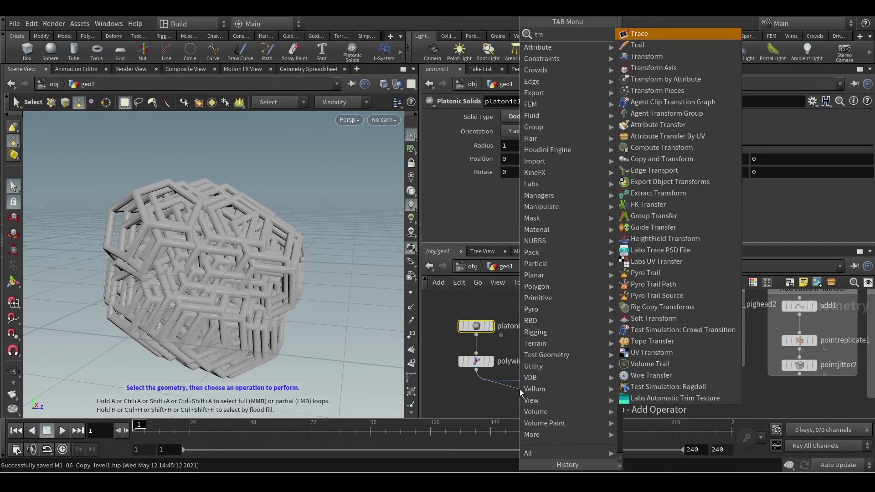
pyautogui.write('n')
pyautogui.press('Return')
pyautogui.click(519, 389)
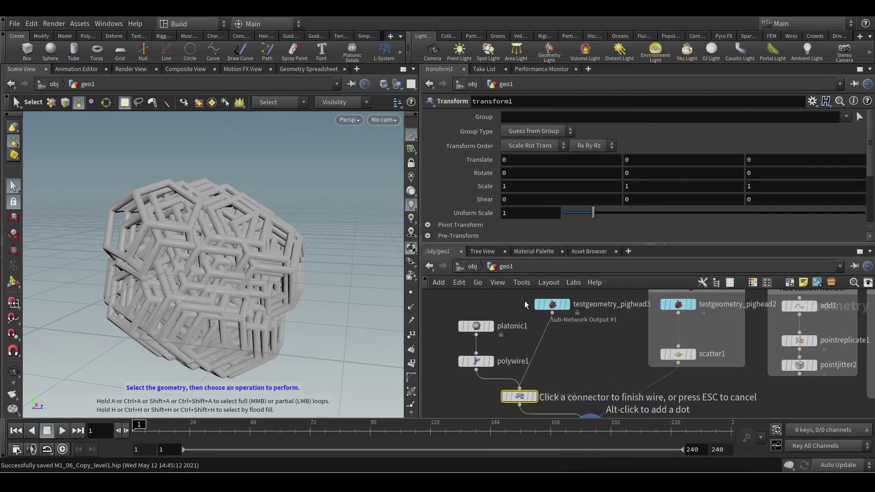
pyautogui.press('Escape')
# Step: Set transform1's Uniform Scale to 0.1, move the node above copy1 and inspect the smaller dodecahedron frames
pyautogui.write('.1')
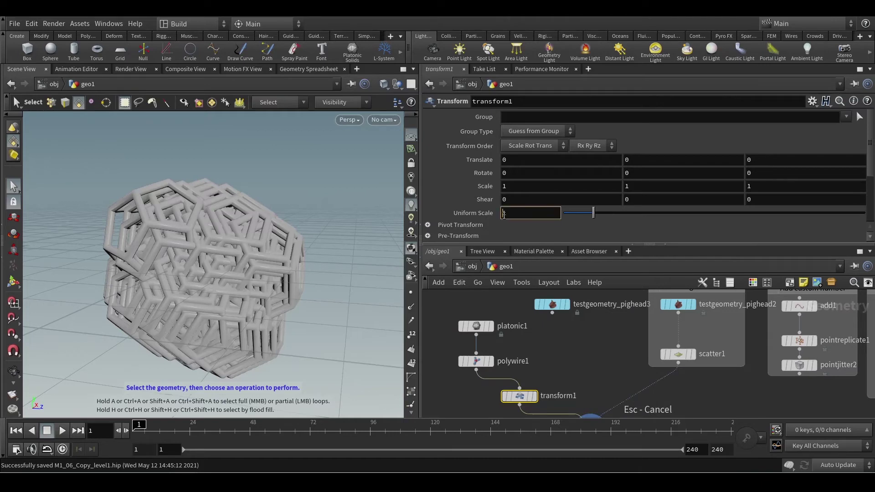
pyautogui.press('Return')
pyautogui.press('Escape')
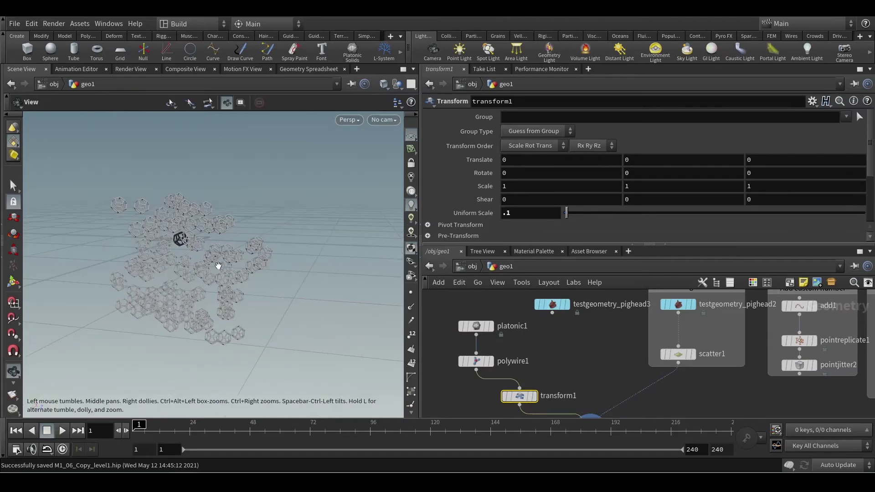
pyautogui.scroll(10, 221, 265)
pyautogui.keyDown('alt'); pyautogui.moveTo(224, 265); pyautogui.dragTo(220, 262); pyautogui.keyUp('alt')
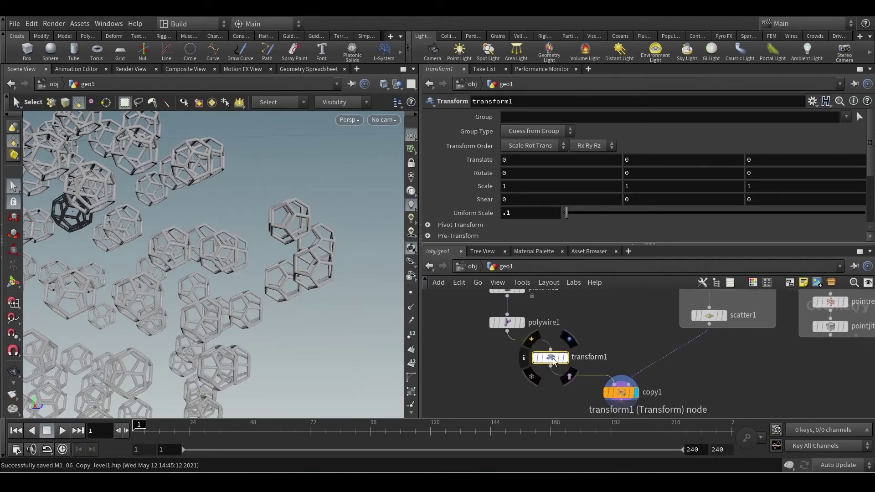
pyautogui.moveTo(553, 358); pyautogui.dragTo(607, 363)
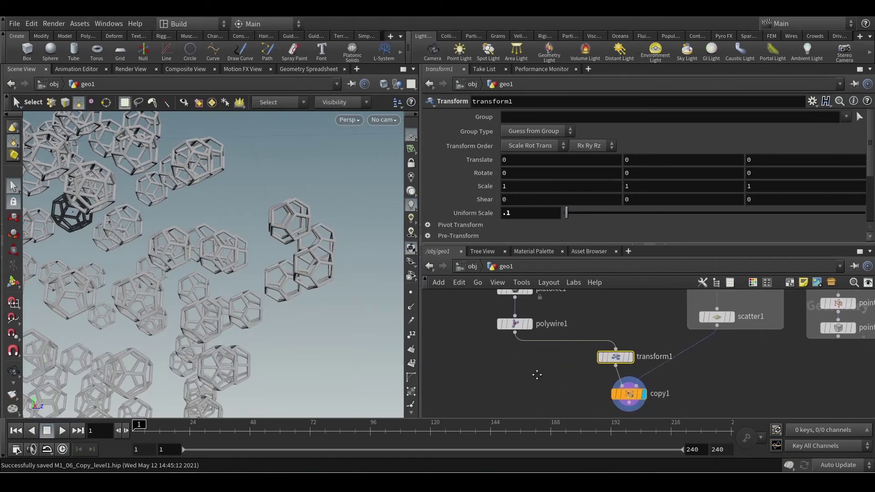
pyautogui.press('Escape')
pyautogui.moveTo(200, 261); pyautogui.dragTo(275, 303, button='right')
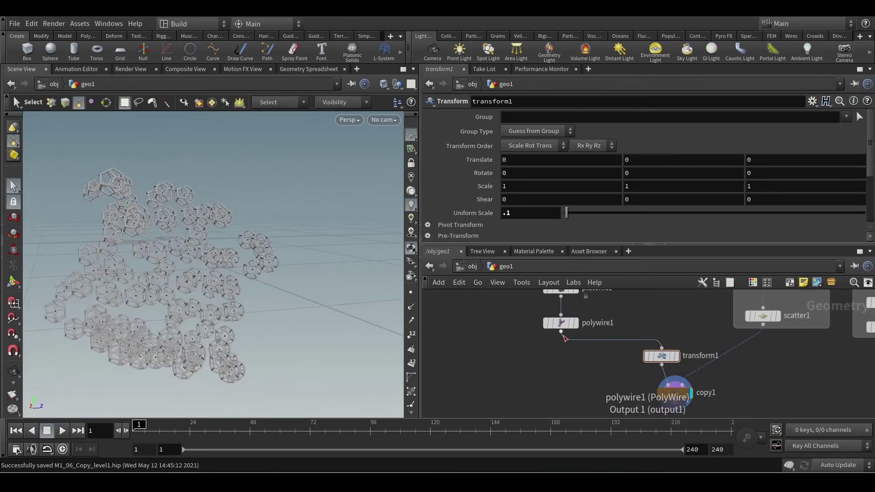
# Step: Add a second Copy Stamp node fed by polywire1 and display it
pyautogui.click(675, 410)
pyautogui.press('Tab')
pyautogui.write('cop')
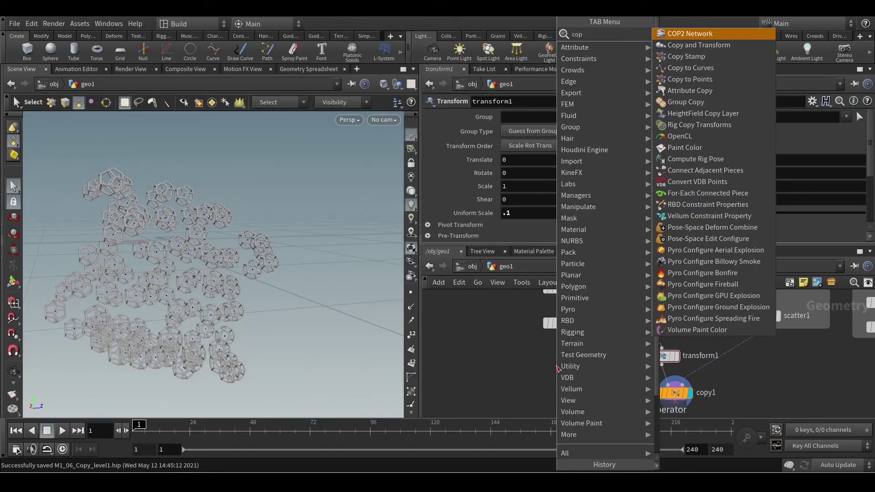
pyautogui.press('Down')
pyautogui.press('Down')
pyautogui.press('Down')
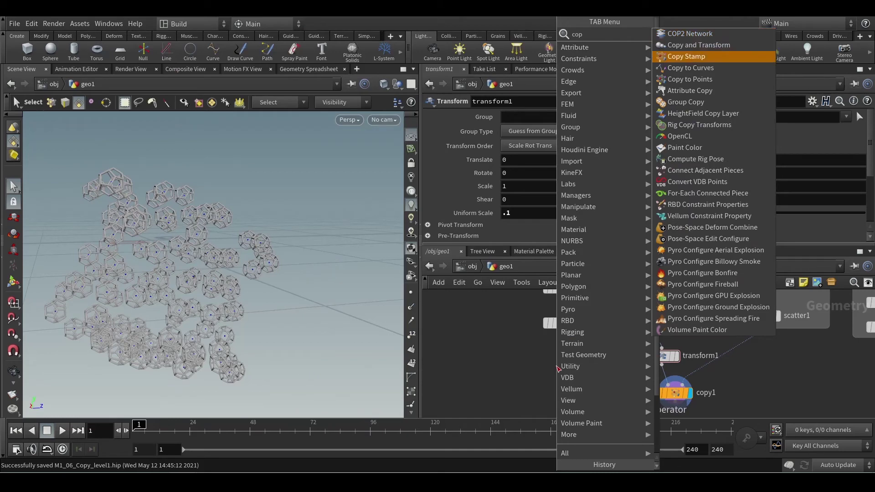
pyautogui.press('Up')
pyautogui.press('Return')
pyautogui.click(572, 366)
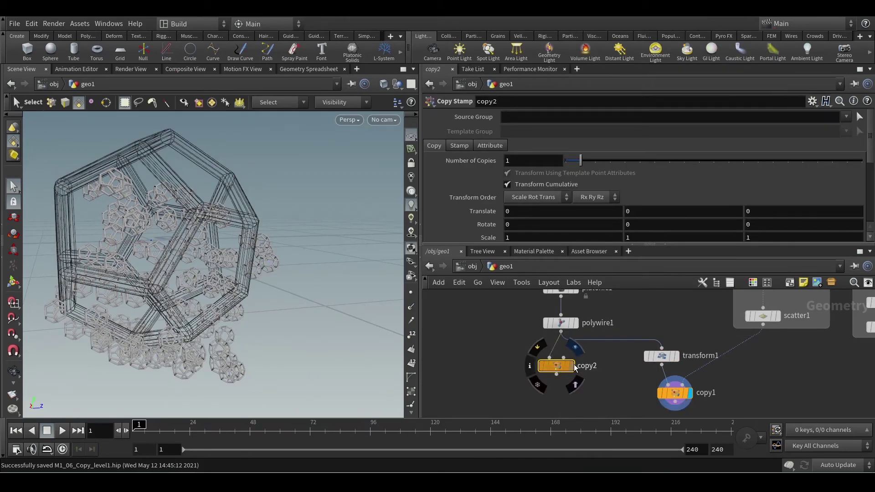
# Step: Set copy2's Uniform Scale to 0.51 and its Number of Copies to 4 to nest shrinking dodecahedron frames
pyautogui.scroll(-5, 618, 189)
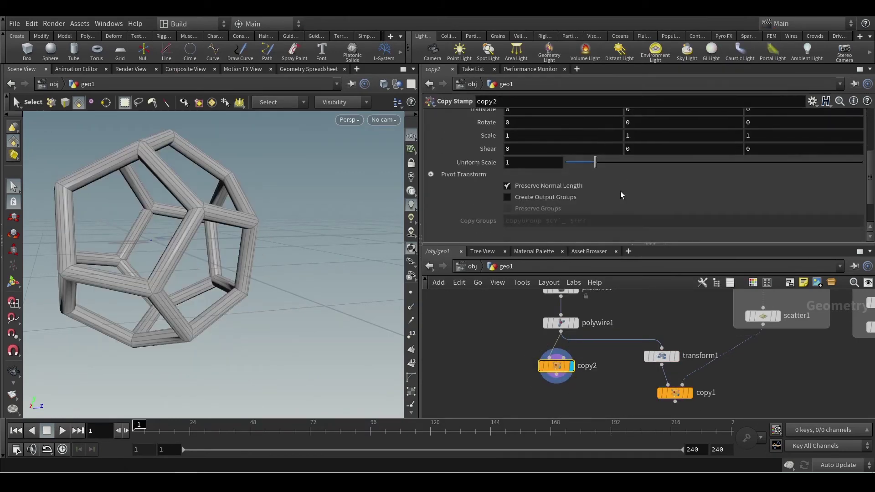
pyautogui.moveTo(592, 162); pyautogui.dragTo(580, 167)
pyautogui.moveTo(561, 364); pyautogui.dragTo(570, 365)
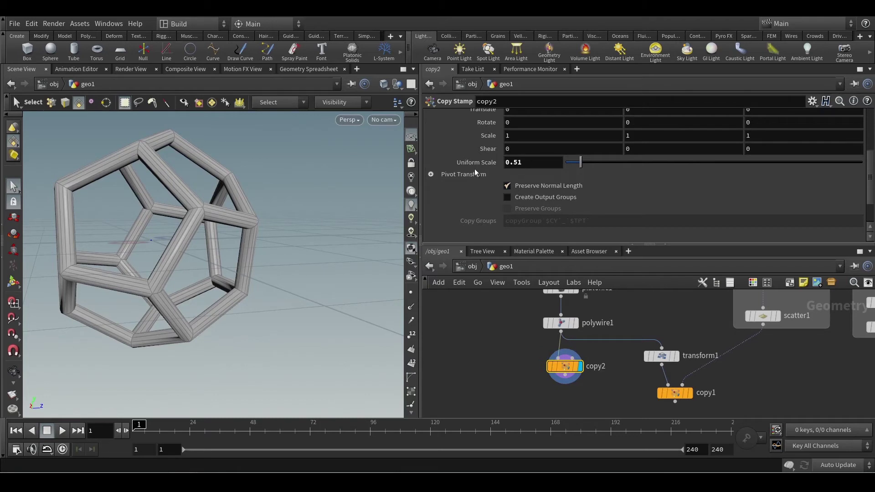
pyautogui.scroll(3, 622, 194)
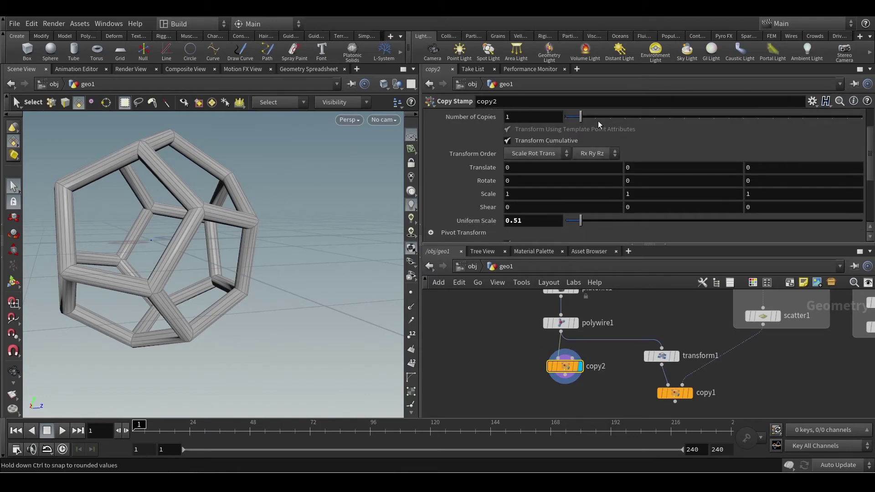
pyautogui.moveTo(598, 119); pyautogui.dragTo(620, 119)
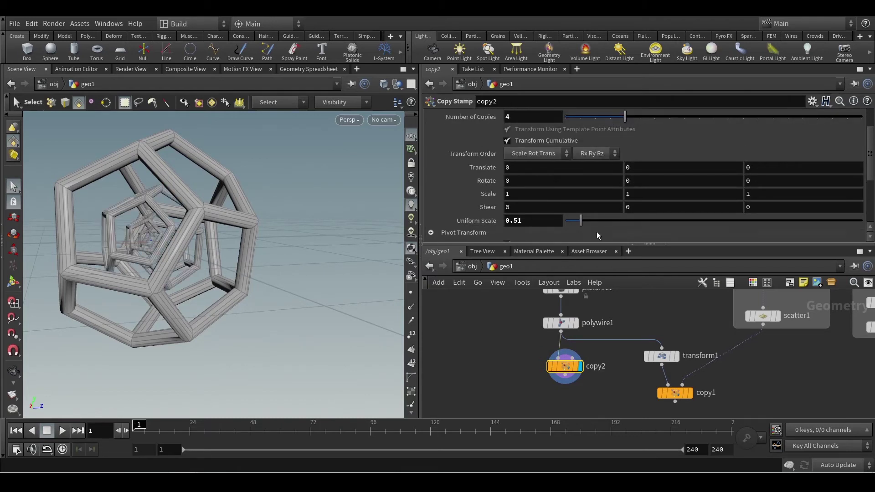
# Step: Set copy2's Uniform Scale to 0.8 and examine the nested frames
pyautogui.moveTo(514, 220); pyautogui.dragTo(531, 217)
pyautogui.write('8')
pyautogui.press('Return')
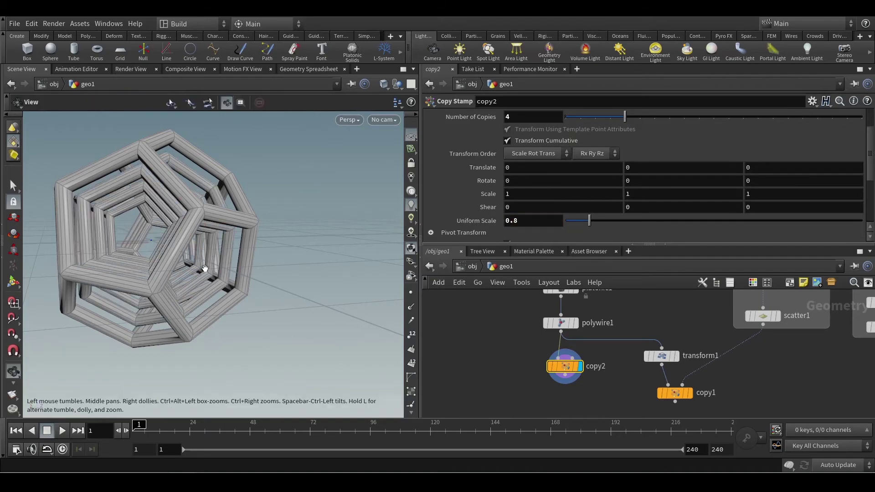
pyautogui.keyDown('alt'); pyautogui.moveTo(203, 266); pyautogui.dragTo(271, 292); pyautogui.keyUp('alt')
# Step: Change platonic1's Solid Type to Soccer Ball
pyautogui.moveTo(514, 315); pyautogui.dragTo(527, 363, button='middle')
pyautogui.click(572, 338)
pyautogui.click(521, 114)
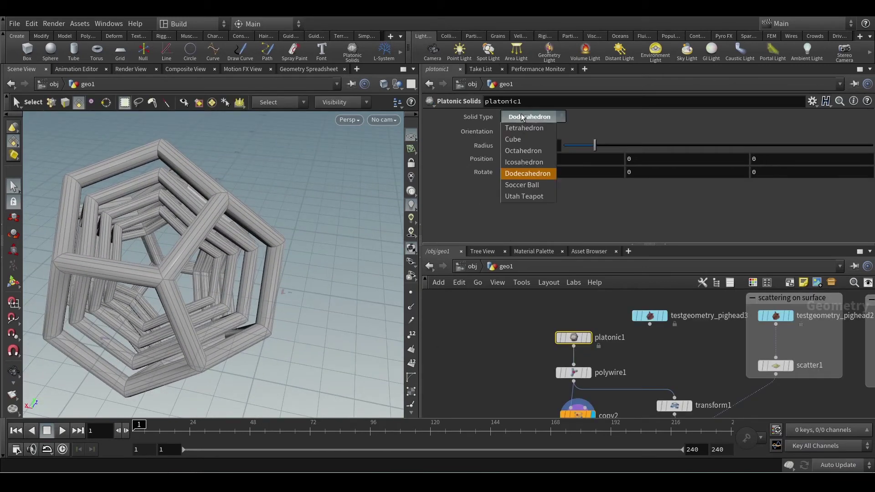
pyautogui.click(522, 184)
pyautogui.keyDown('alt'); pyautogui.moveTo(328, 237); pyautogui.dragTo(278, 237); pyautogui.keyUp('alt')
# Step: Set copy2's Rotate to 70 on all three axes and inspect the twisted nested frames
pyautogui.moveTo(518, 356); pyautogui.dragTo(515, 318, button='middle')
pyautogui.moveTo(527, 357); pyautogui.dragTo(576, 380)
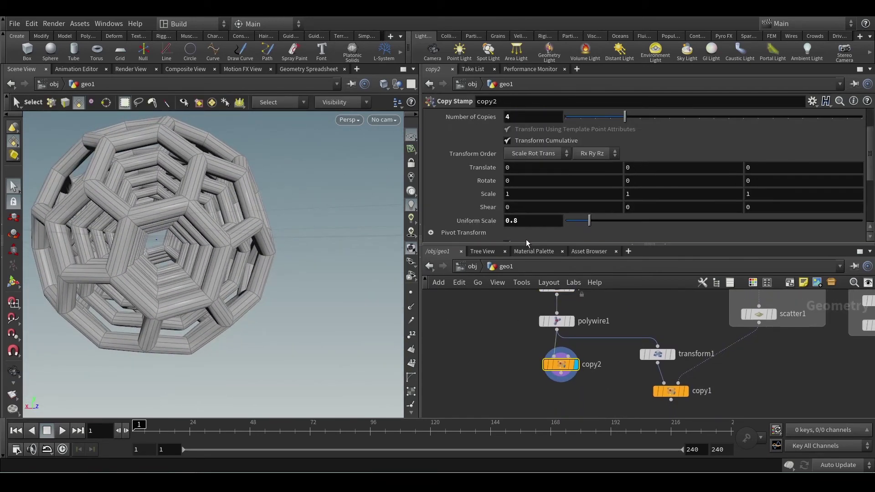
pyautogui.moveTo(485, 184); pyautogui.dragTo(528, 146, button='middle')
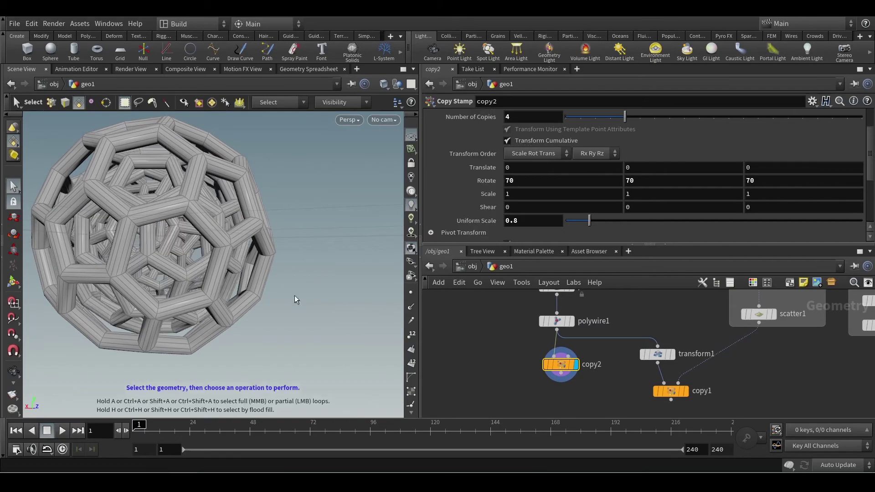
pyautogui.moveTo(295, 295)
pyautogui.keyDown('alt'); pyautogui.mouseDown()
pyautogui.moveTo(227, 286)
pyautogui.moveTo(227, 263)
pyautogui.moveTo(289, 299)
pyautogui.moveTo(307, 288)
pyautogui.moveTo(304, 306)
pyautogui.mouseUp(); pyautogui.keyUp('alt')
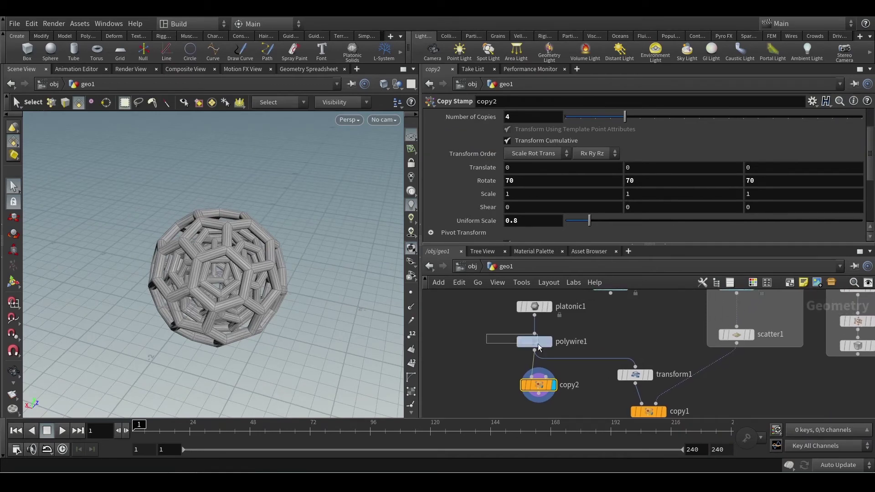
# Step: Spread out platonic1 and testgeometry_pighead3 above polywire1, and display polywire1
pyautogui.moveTo(538, 346); pyautogui.dragTo(508, 326)
pyautogui.scroll(-3, 610, 326)
pyautogui.scroll(2, 589, 330)
pyautogui.moveTo(628, 321); pyautogui.dragTo(603, 315)
pyautogui.moveTo(486, 326); pyautogui.dragTo(486, 313)
pyautogui.moveTo(602, 317); pyautogui.dragTo(601, 308)
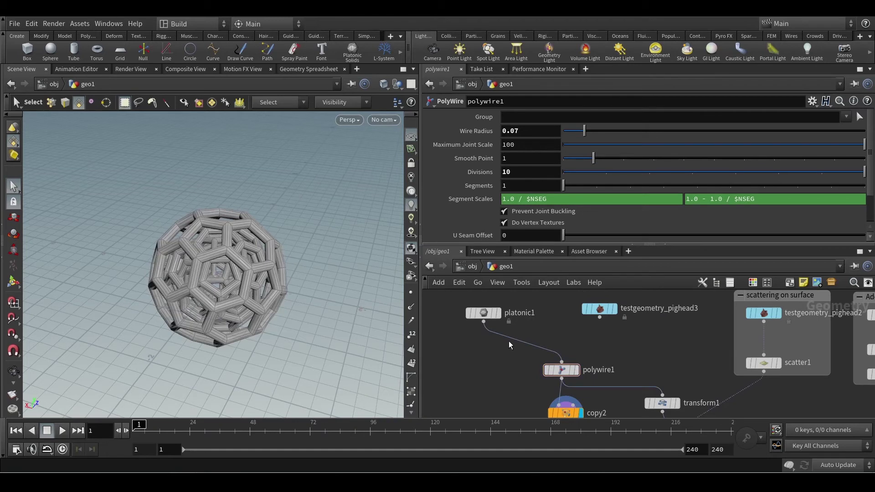
pyautogui.click(577, 374)
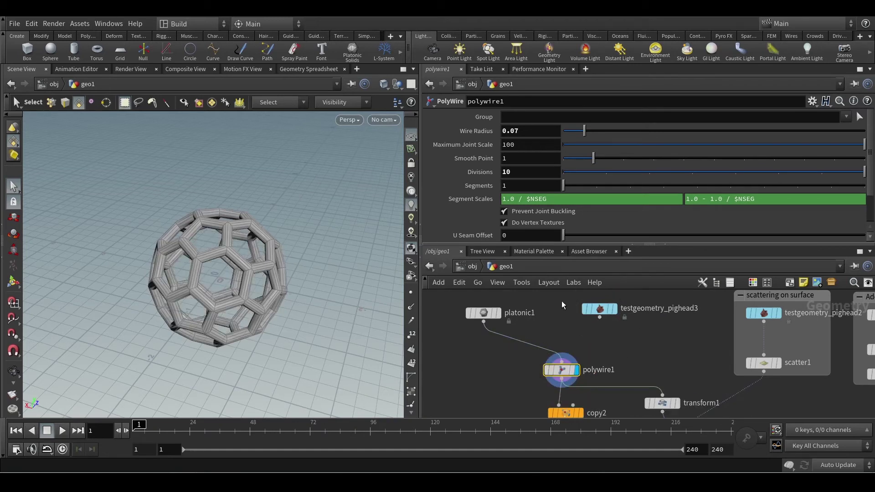
# Step: Replace platonic1 with testgeometry_pighead3 as polywire1's input, aligning the pig head node above it
pyautogui.moveTo(621, 321); pyautogui.dragTo(619, 321)
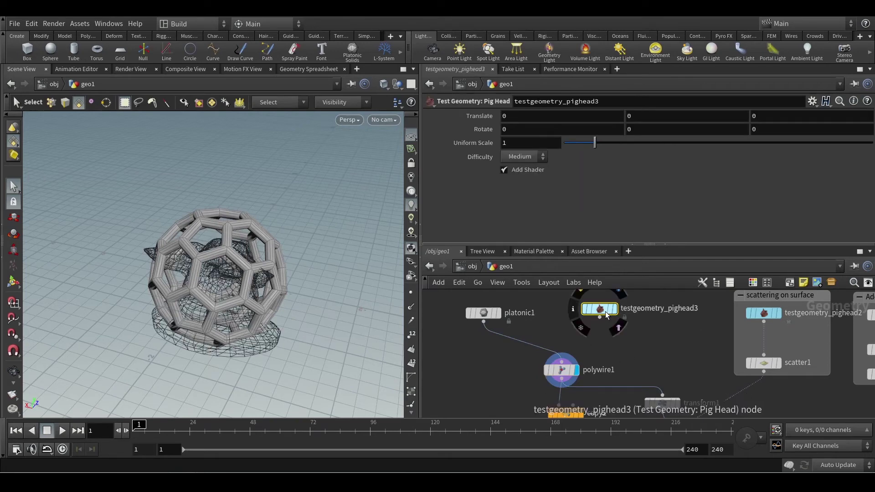
pyautogui.click(565, 371)
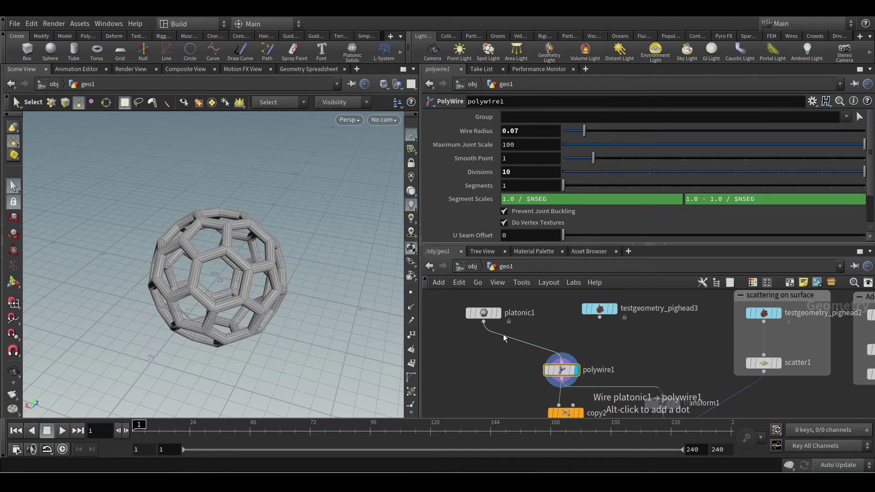
pyautogui.moveTo(503, 334); pyautogui.dragTo(571, 318)
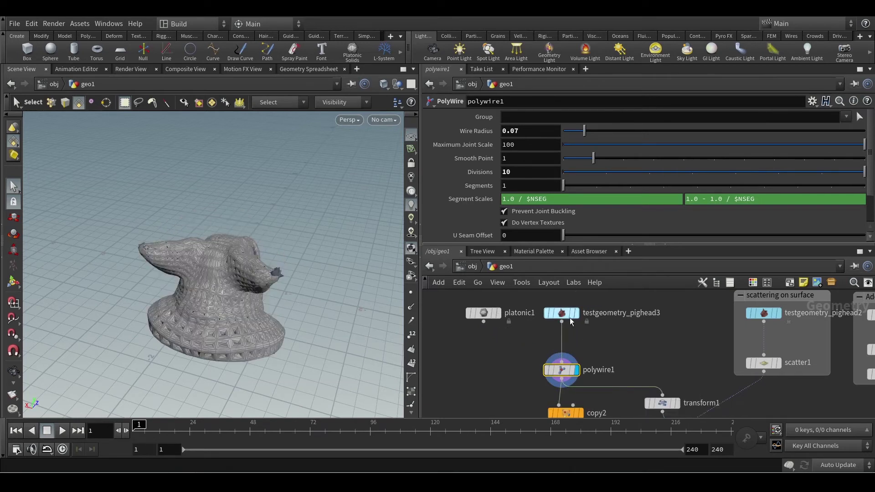
# Step: Add a Test Geometry: Rubber Toy node and connect it to polywire1 in place of the pig head
pyautogui.press('Tab')
pyautogui.write('te')
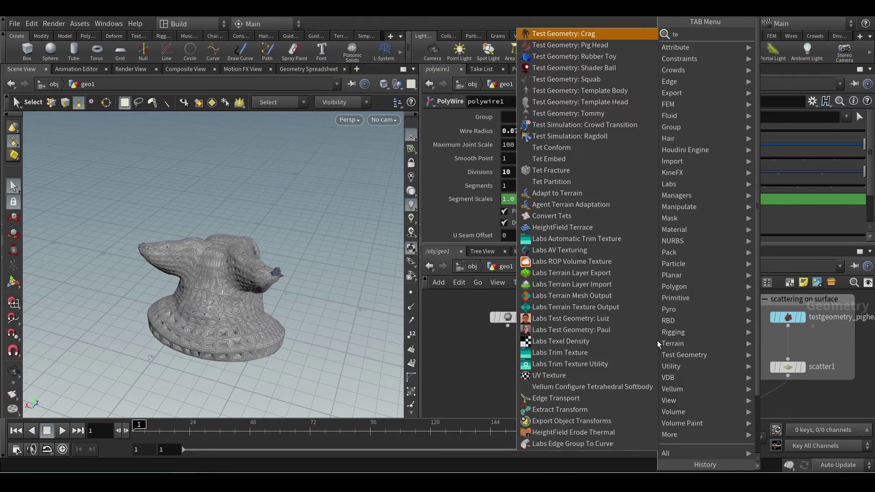
pyautogui.write('st')
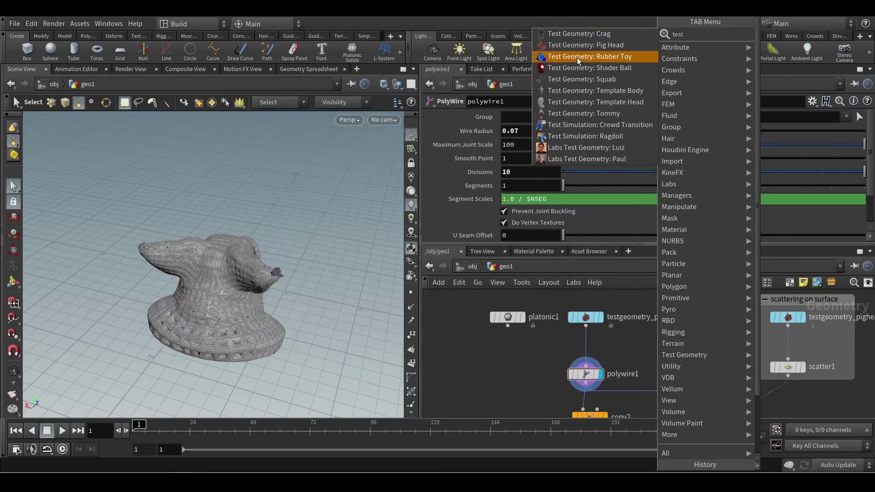
pyautogui.click(577, 58)
pyautogui.click(706, 324)
pyautogui.moveTo(704, 325); pyautogui.dragTo(579, 364)
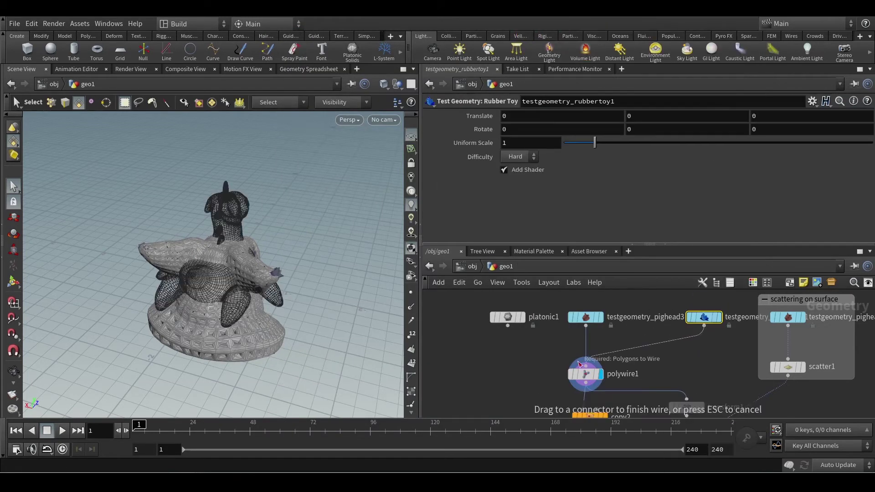
pyautogui.click(640, 354)
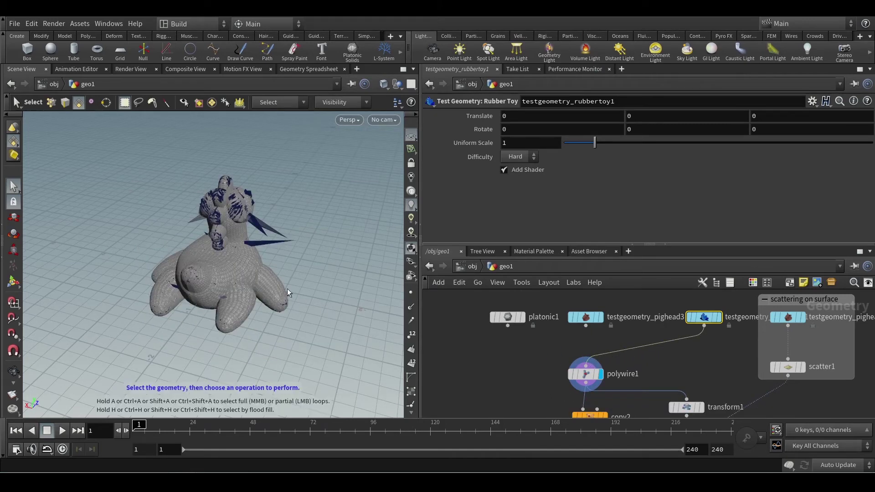
# Step: Set polywire1's Wire Radius to 0.008 and inspect the rubber toy's wire mesh
pyautogui.press('Escape')
pyautogui.moveTo(255, 264); pyautogui.dragTo(194, 264)
pyautogui.keyDown('alt'); pyautogui.scroll(5, 208, 247); pyautogui.keyUp('alt')
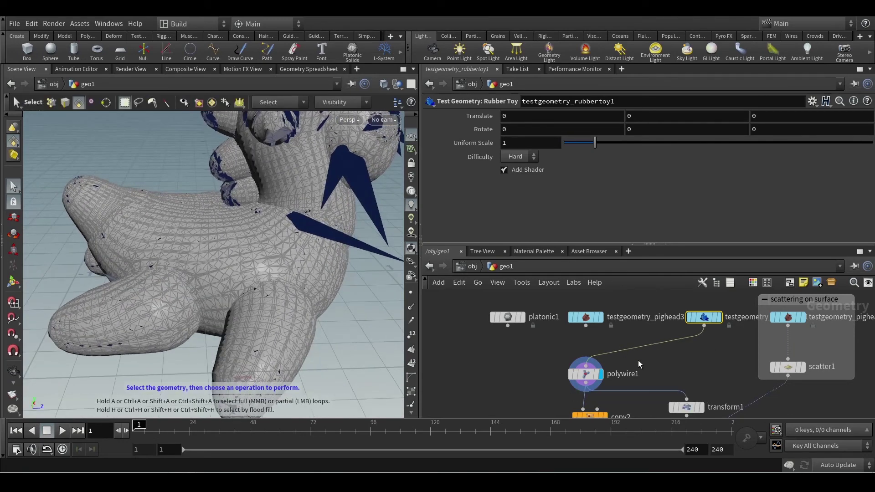
pyautogui.click(583, 373)
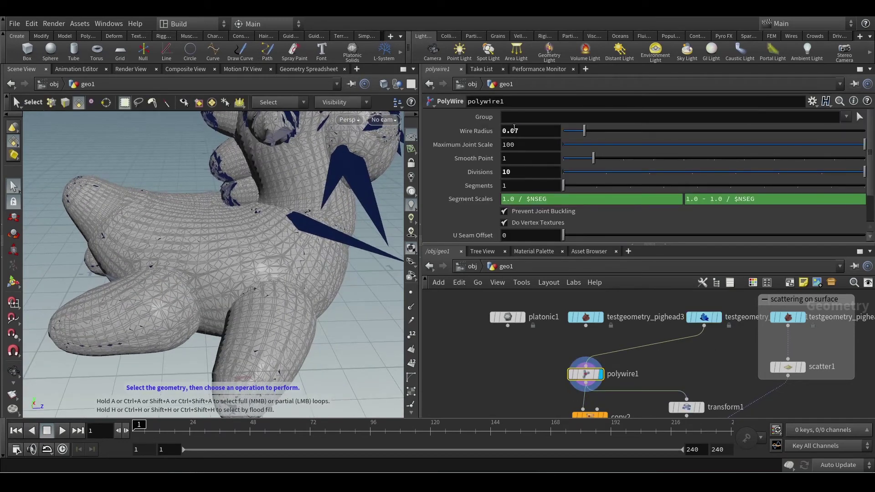
pyautogui.moveTo(514, 129); pyautogui.dragTo(610, 139)
pyautogui.write('0')
pyautogui.write('8')
pyautogui.press('Return')
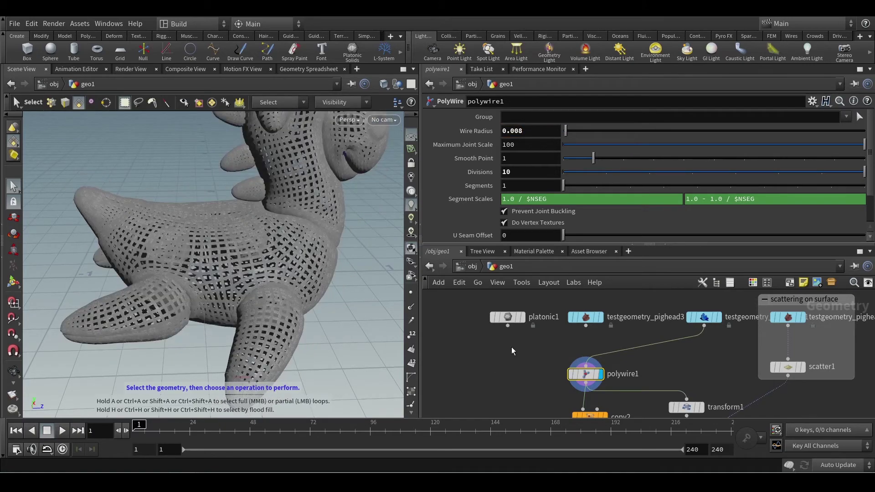
pyautogui.keyDown('alt'); pyautogui.moveTo(321, 299); pyautogui.dragTo(301, 278); pyautogui.keyUp('alt')
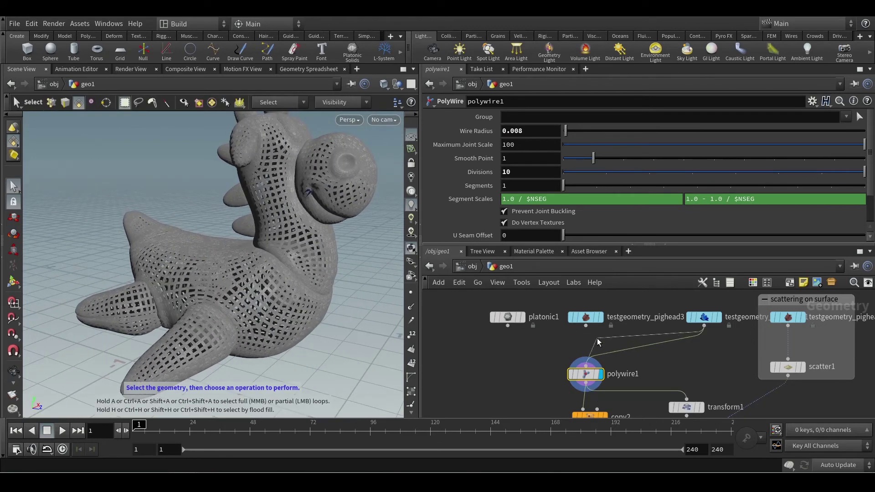
# Step: Reconnect platonic1 to polywire1 in place of the rubber toy and view the thin soccer ball frame
pyautogui.moveTo(613, 347); pyautogui.dragTo(520, 339)
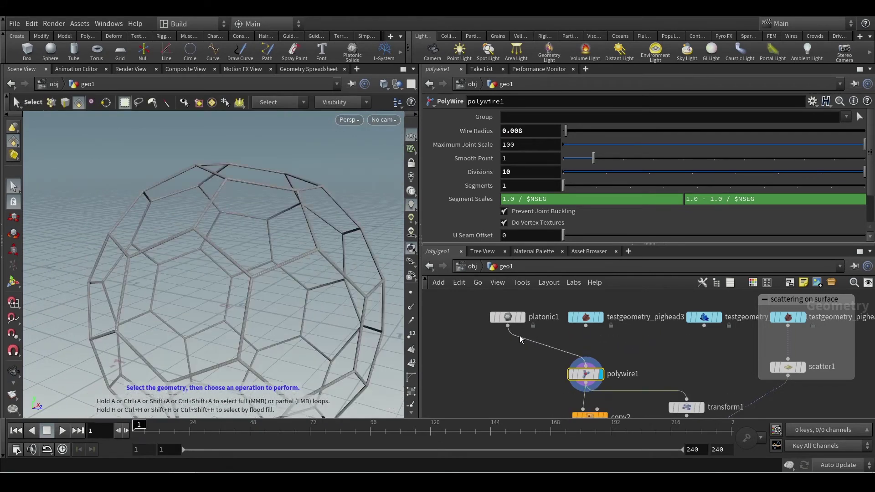
pyautogui.keyDown('alt'); pyautogui.moveTo(320, 302); pyautogui.dragTo(255, 269); pyautogui.keyUp('alt')
pyautogui.scroll(-2, 625, 340)
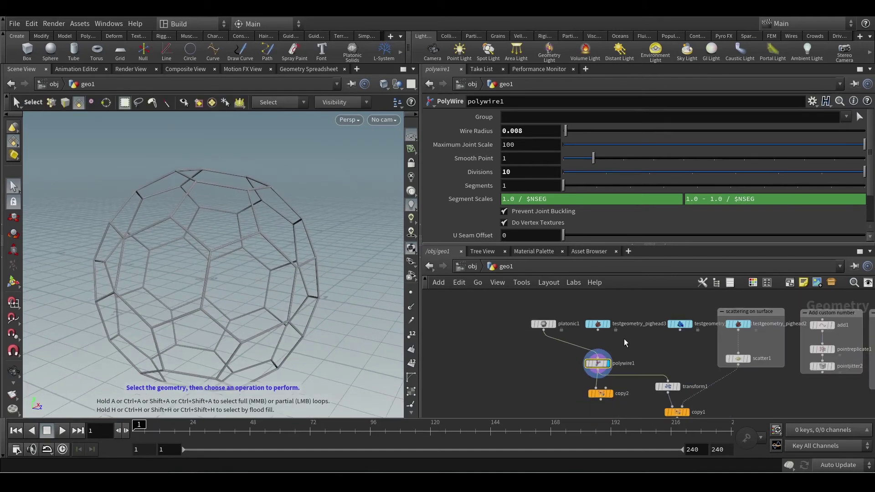
pyautogui.moveTo(624, 338); pyautogui.dragTo(574, 334, button='middle')
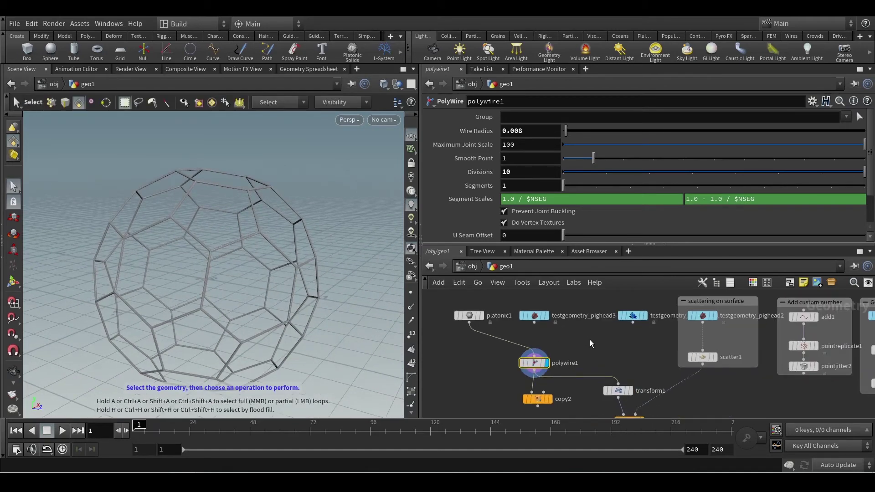
# Step: Add a Switch node and insert it on the wire between platonic1 and polywire1
pyautogui.click(562, 340)
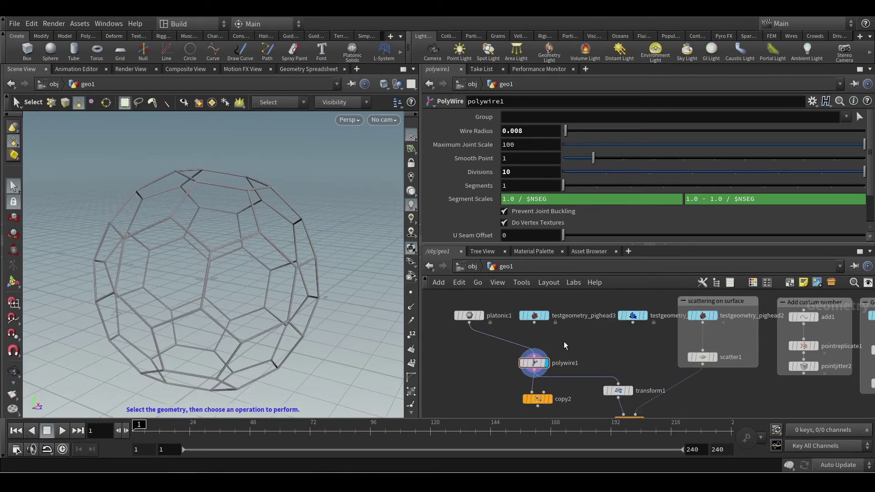
pyautogui.press('Tab')
pyautogui.write('swi')
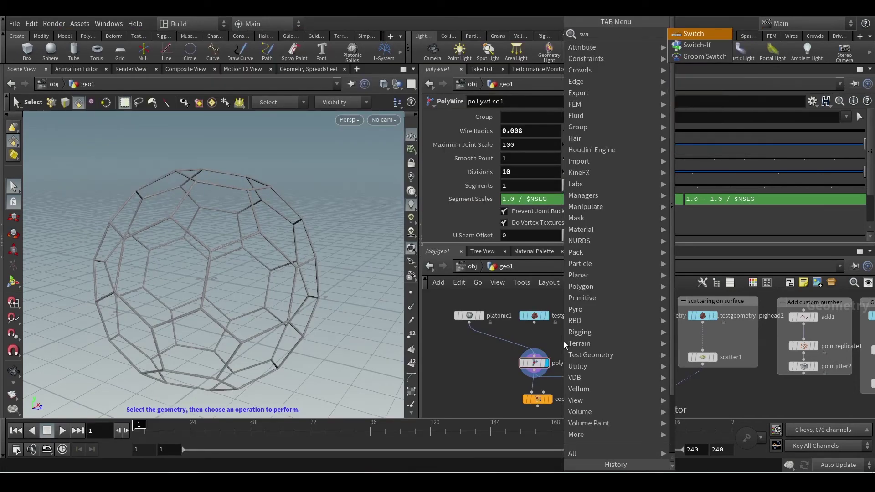
pyautogui.press('Return')
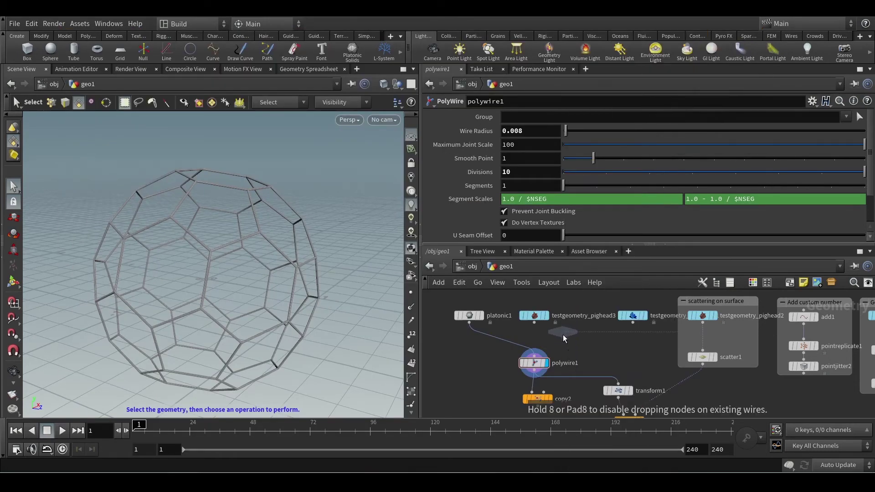
pyautogui.click(563, 335)
pyautogui.moveTo(564, 338); pyautogui.dragTo(518, 352)
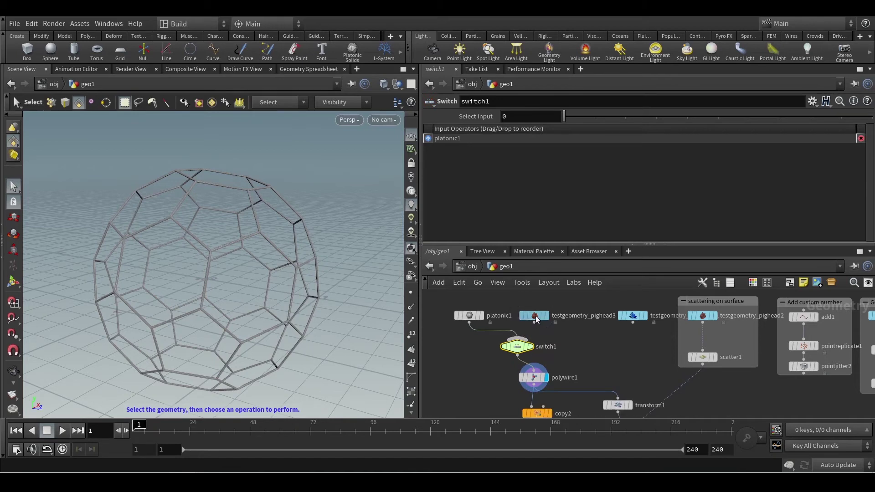
# Step: Connect testgeometry_pighead3 and testgeometry_rubbertoy1 as further inputs of switch1, lining up the source nodes above it
pyautogui.moveTo(534, 312); pyautogui.dragTo(517, 339)
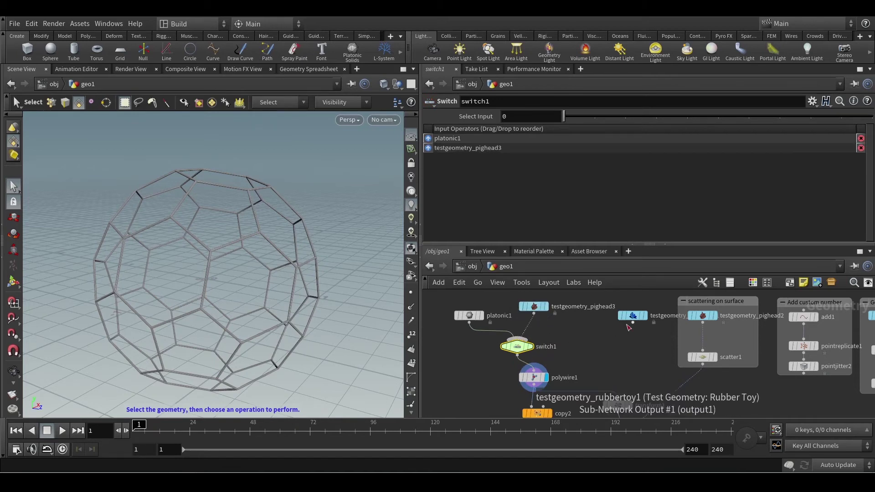
pyautogui.moveTo(632, 322); pyautogui.dragTo(519, 342)
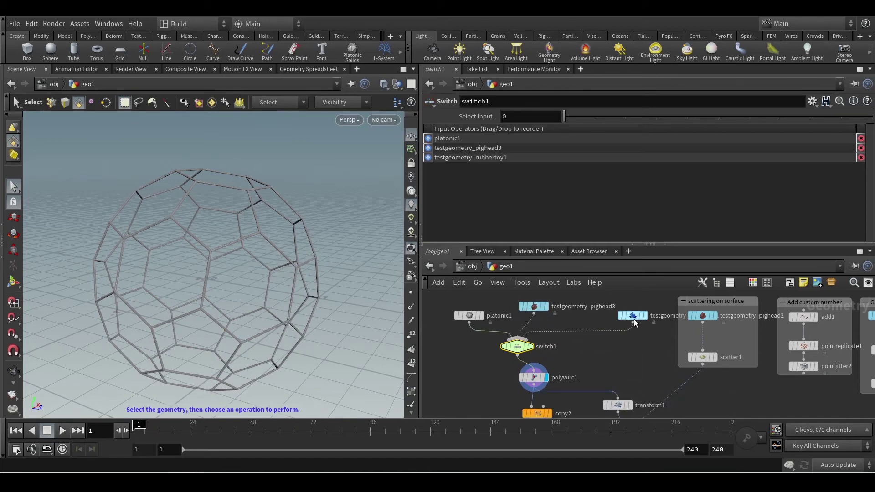
pyautogui.moveTo(633, 316); pyautogui.dragTo(597, 310)
pyautogui.moveTo(472, 319); pyautogui.dragTo(471, 310)
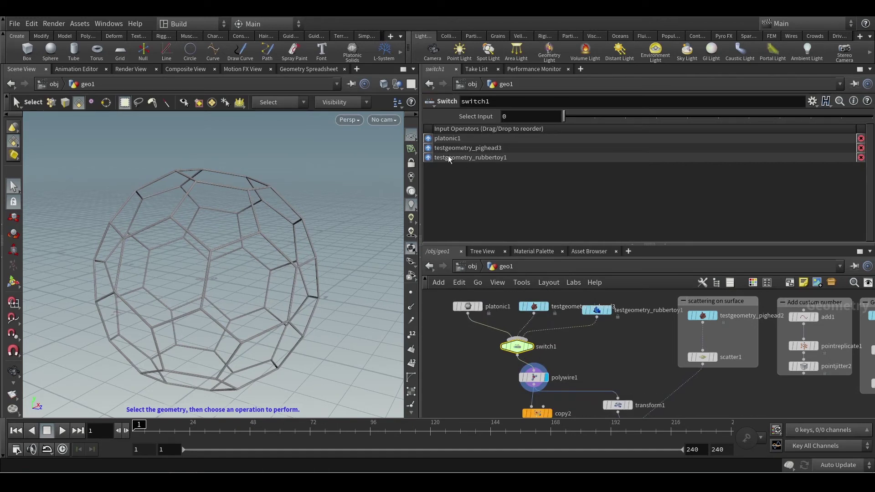
# Step: Reorder switch1's inputs to rubber toy, pig head, platonic1, and preview them by setting Select Input to 1, 2 and back to 0
pyautogui.moveTo(428, 158)
pyautogui.mouseDown()
pyautogui.moveTo(431, 141)
pyautogui.moveTo(432, 160)
pyautogui.moveTo(433, 149)
pyautogui.mouseUp()
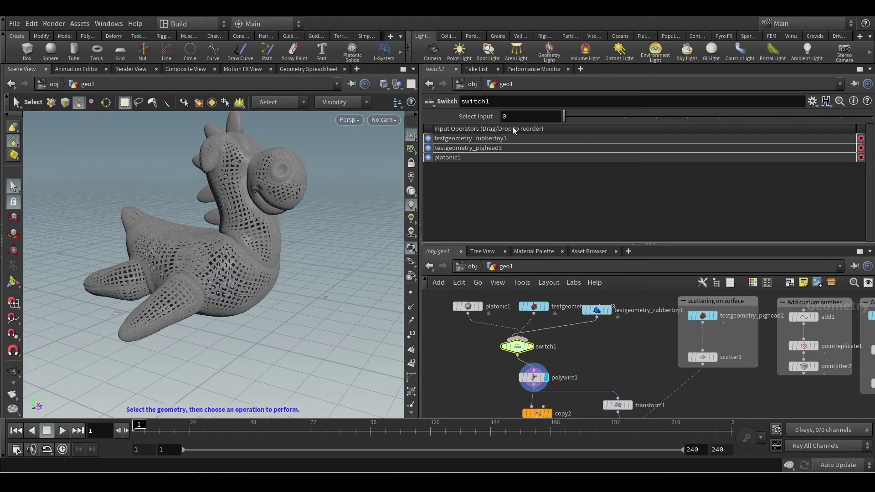
pyautogui.click(536, 378)
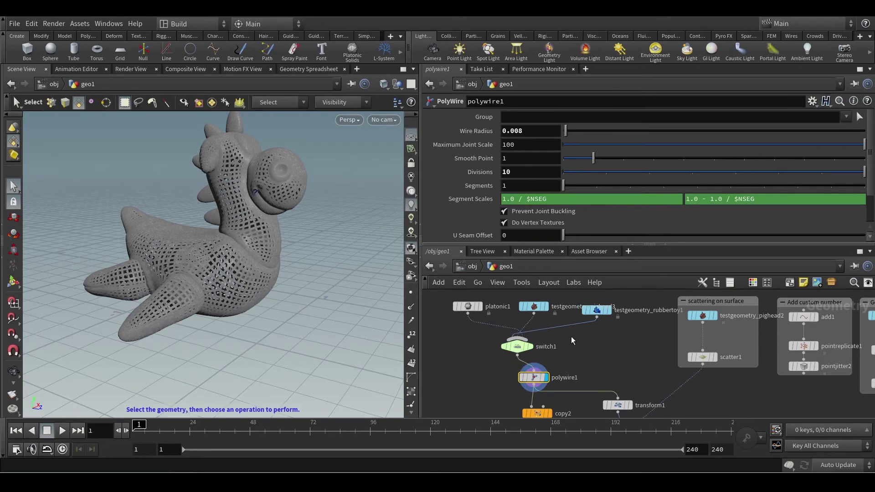
pyautogui.moveTo(572, 342)
pyautogui.mouseDown()
pyautogui.moveTo(477, 350)
pyautogui.moveTo(575, 349)
pyautogui.mouseUp()
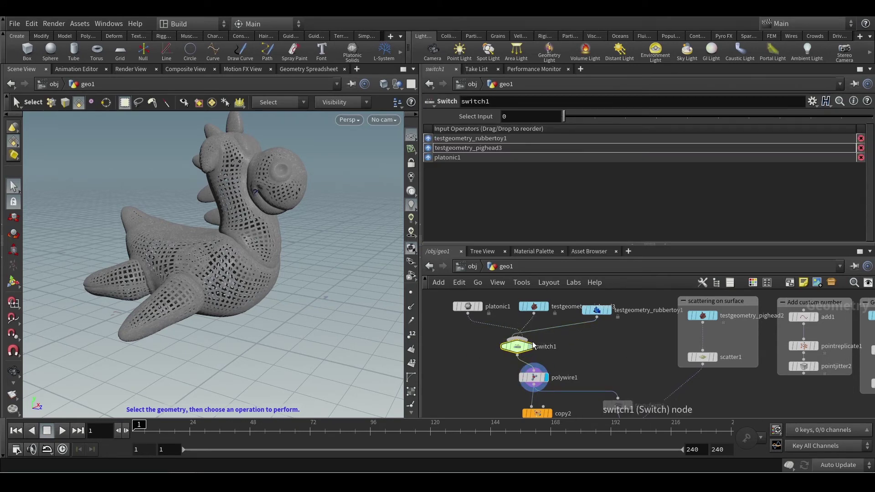
pyautogui.click(594, 117)
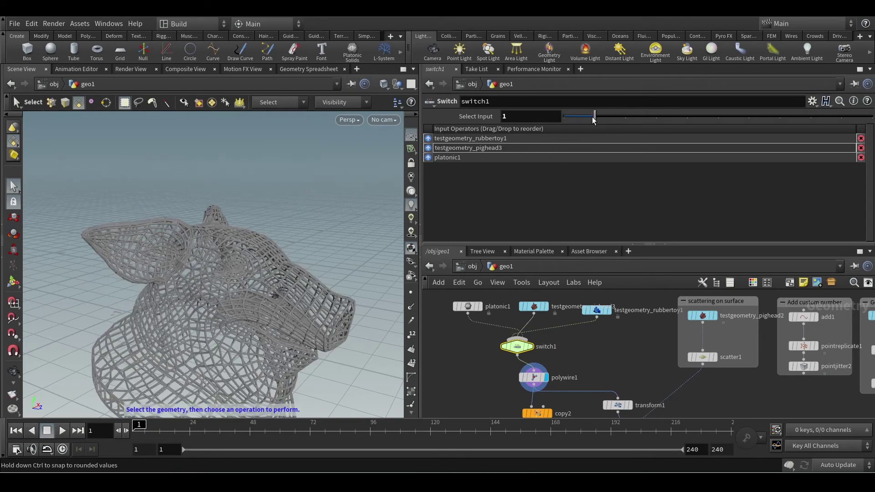
pyautogui.click(624, 114)
pyautogui.click(575, 116)
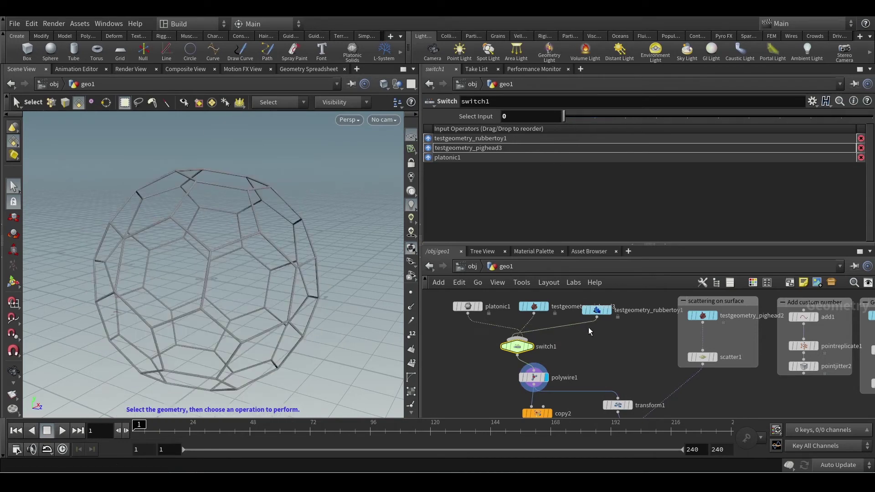
# Step: Rearrange the nodes so the rubber toy, pig head and platonic1 sit in input order around switch1, with polywire1 directly below it
pyautogui.moveTo(589, 327); pyautogui.dragTo(636, 330, button='middle')
pyautogui.moveTo(641, 315); pyautogui.dragTo(467, 327)
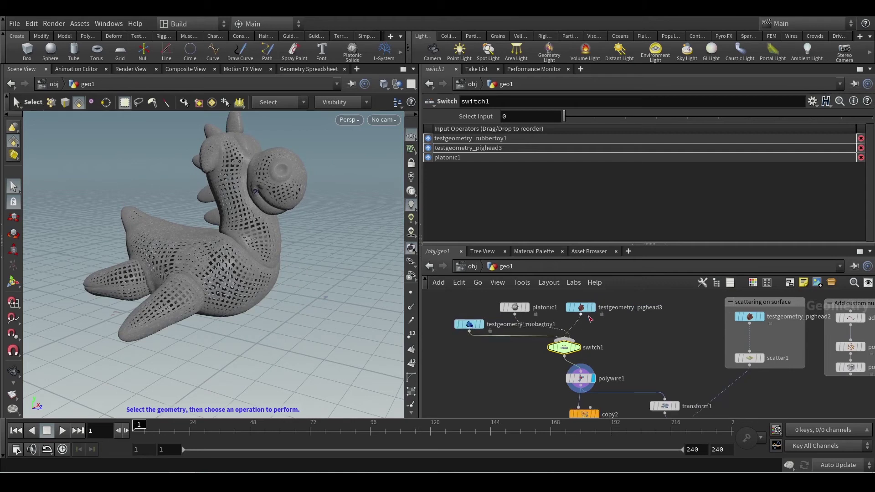
pyautogui.moveTo(584, 307); pyautogui.dragTo(617, 311)
pyautogui.moveTo(521, 306); pyautogui.dragTo(575, 305)
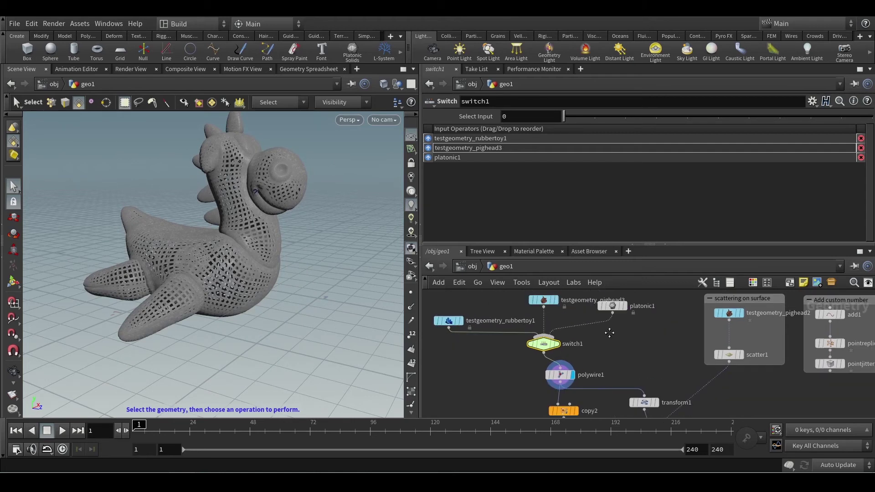
pyautogui.moveTo(609, 333); pyautogui.dragTo(611, 334, button='middle')
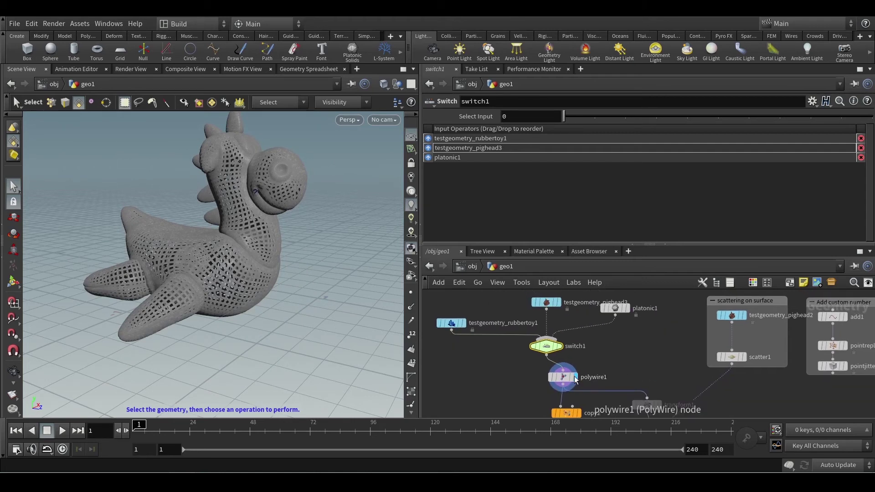
pyautogui.moveTo(562, 377); pyautogui.dragTo(547, 382)
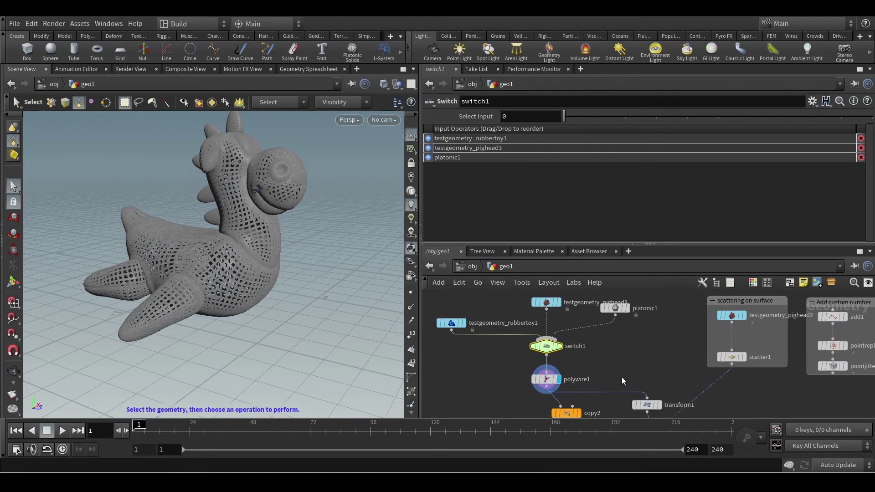
# Step: Enclose the source nodes, switch1, polywire1 and copy2 in a network box and move it away from the scattering network
pyautogui.moveTo(621, 376); pyautogui.dragTo(584, 379, button='middle')
pyautogui.keyDown('alt'); pyautogui.moveTo(512, 385); pyautogui.dragTo(772, 389); pyautogui.keyUp('alt')
pyautogui.moveTo(817, 319); pyautogui.dragTo(746, 329, button='middle')
pyautogui.moveTo(679, 365); pyautogui.dragTo(687, 396, button='middle')
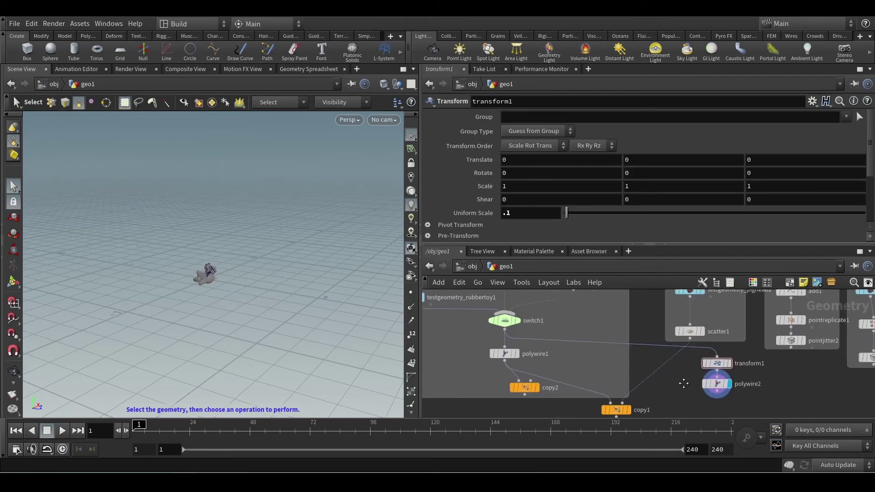
pyautogui.scroll(-3, 687, 396)
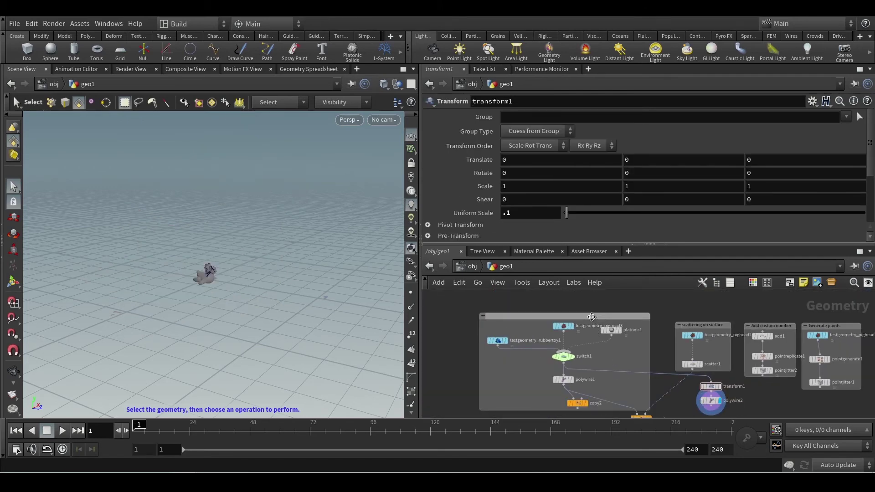
pyautogui.moveTo(592, 315); pyautogui.dragTo(522, 310)
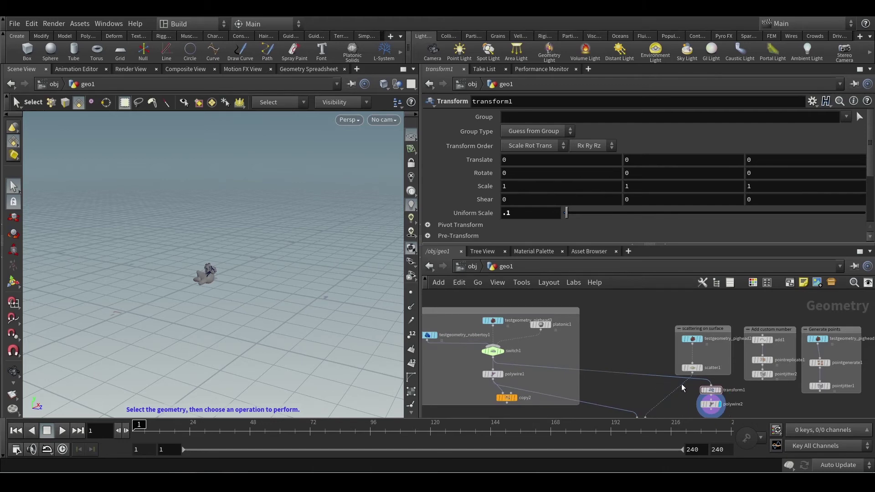
# Step: Delete transform1 and polywire2, and cut the wire from polywire1 to copy1
pyautogui.press('Delete')
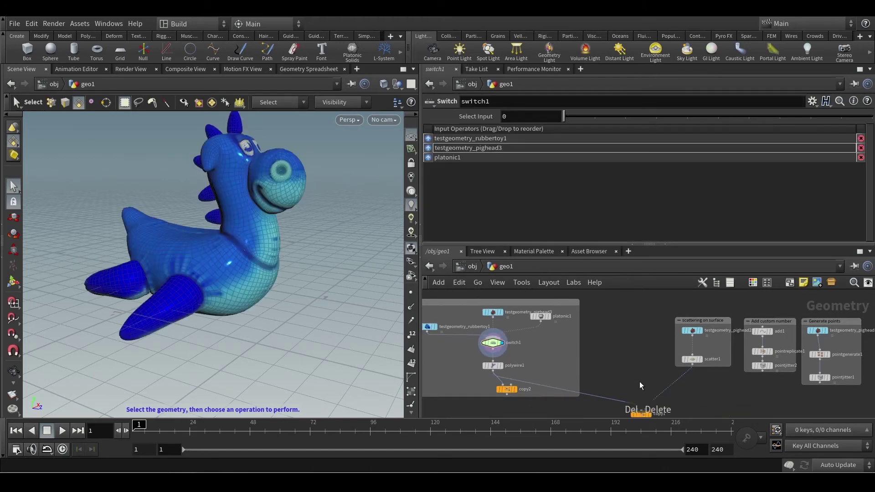
pyautogui.press('y')
pyautogui.moveTo(601, 377); pyautogui.dragTo(593, 409)
# Step: Title the network box "FUN WITH POLYWIRE" and widen it to make room beside platonic1
pyautogui.moveTo(561, 328); pyautogui.dragTo(638, 344, button='middle')
pyautogui.doubleClick(526, 317)
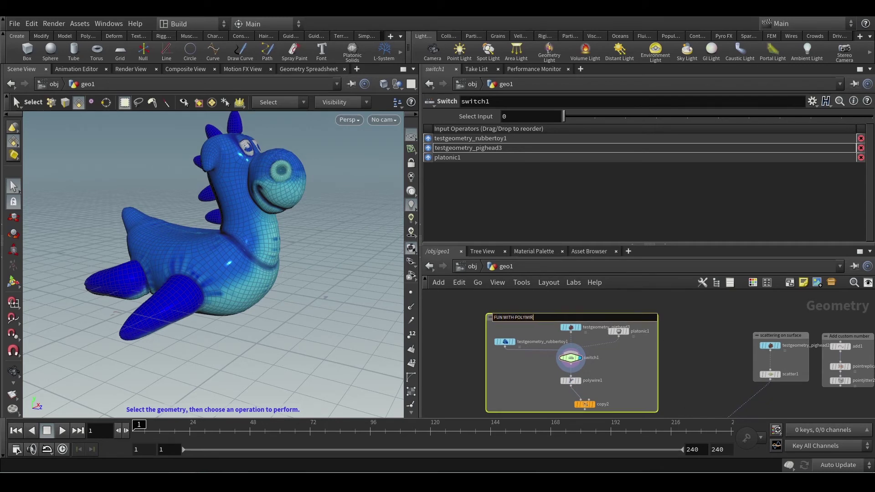
pyautogui.click(687, 354)
pyautogui.scroll(1, 687, 354)
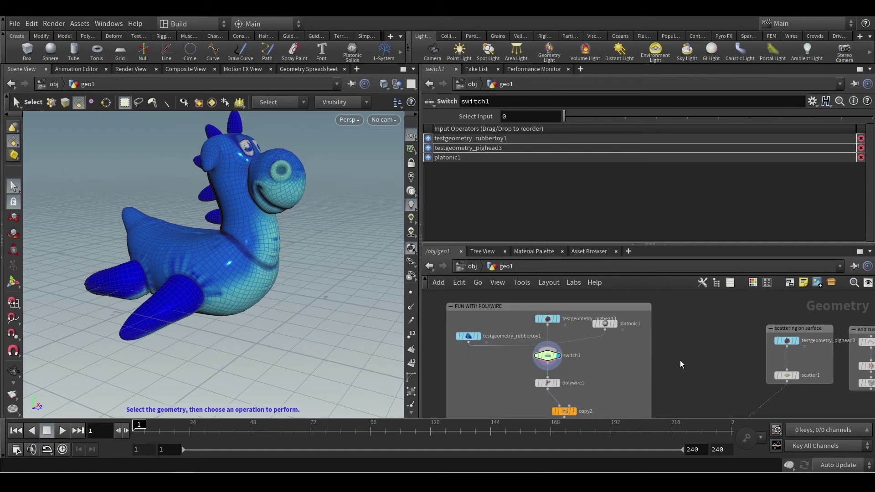
pyautogui.moveTo(680, 359); pyautogui.dragTo(706, 354, button='middle')
pyautogui.moveTo(677, 352); pyautogui.dragTo(742, 357)
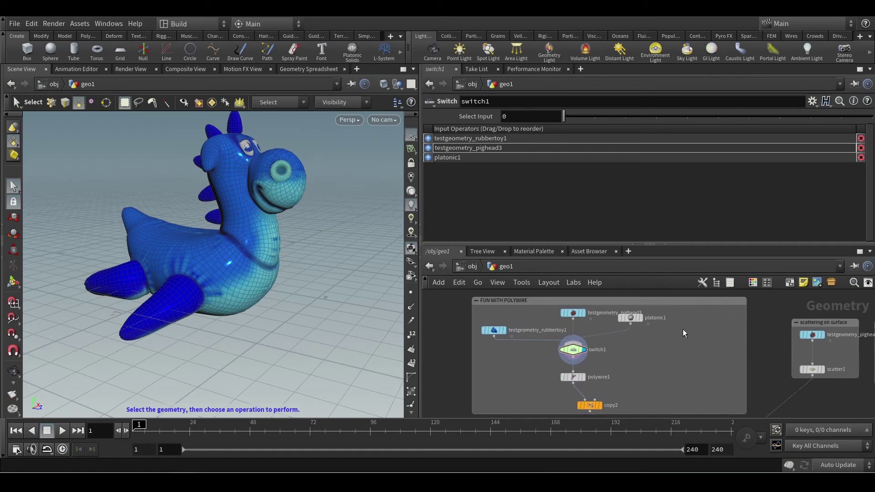
# Step: Place an Add node inside the FUN WITH POLYWIRE box beside platonic1
pyautogui.press('Tab')
pyautogui.write('add')
pyautogui.press('Return')
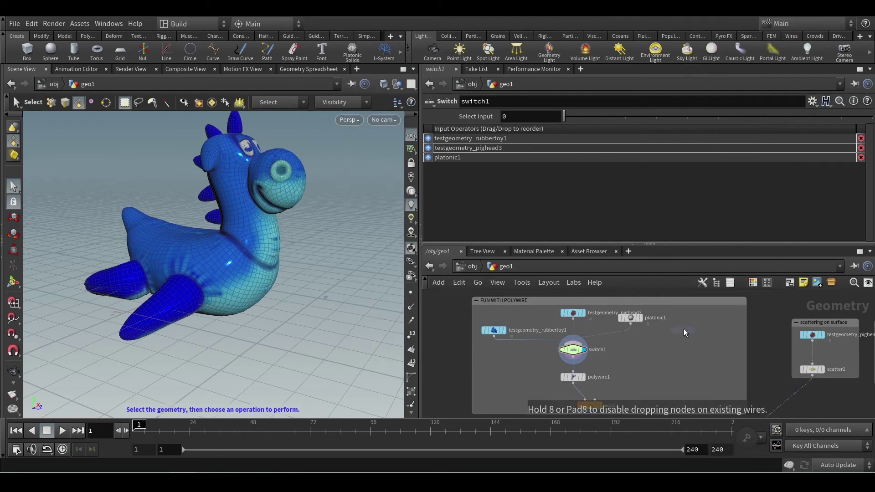
pyautogui.click(691, 321)
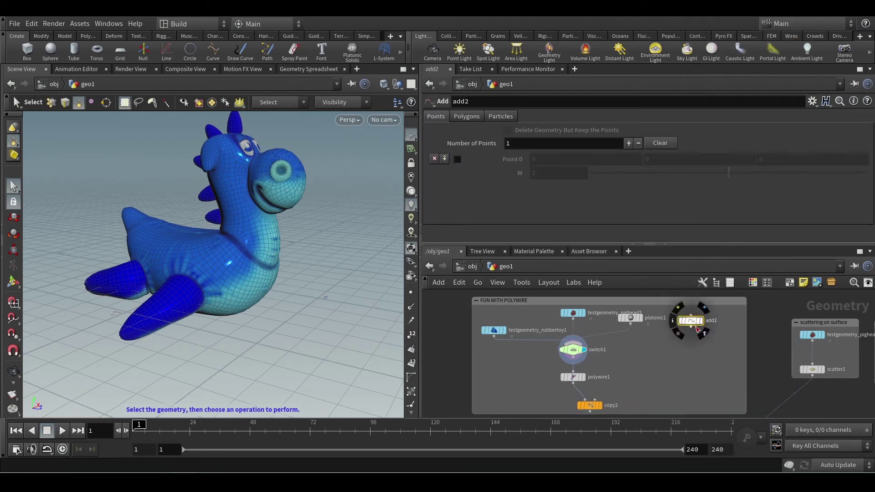
pyautogui.scroll(1, 693, 324)
pyautogui.scroll(-3, 752, 339)
pyautogui.moveTo(693, 315); pyautogui.dragTo(640, 326)
pyautogui.scroll(3, 663, 324)
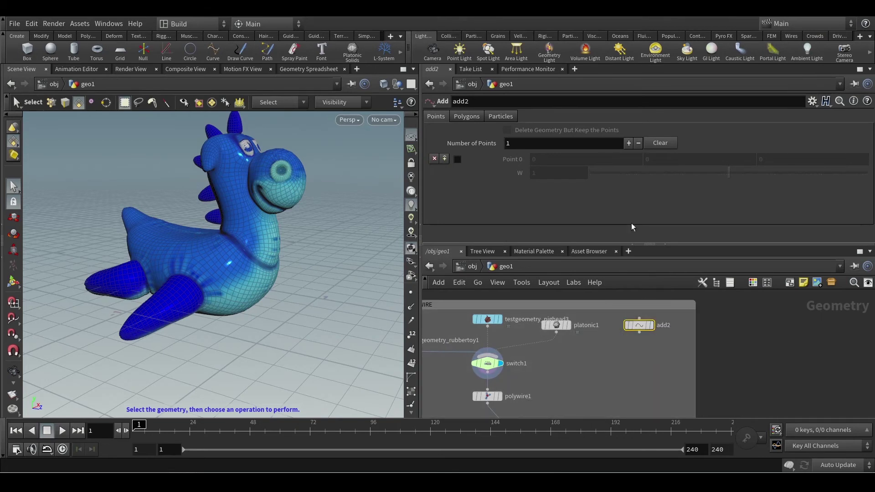
# Step: Set add2's Number of Points to 3 and enable all three points
pyautogui.click(628, 143)
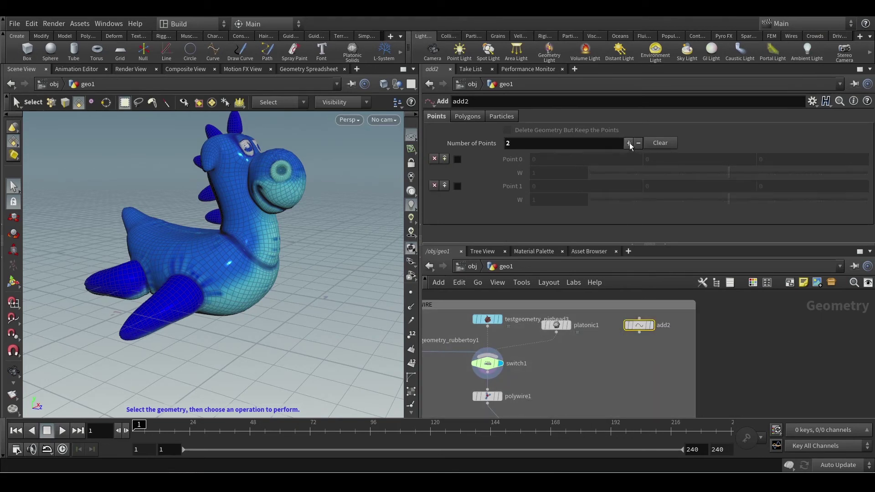
pyautogui.click(629, 143)
pyautogui.click(458, 159)
pyautogui.click(457, 186)
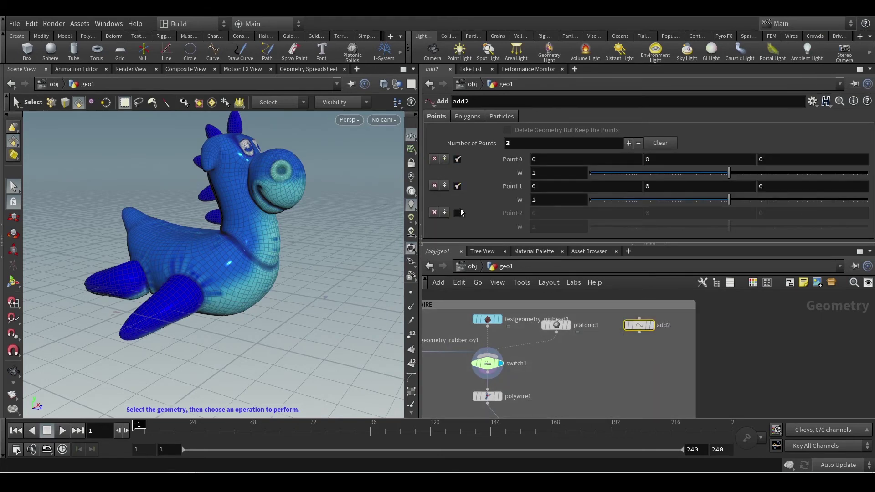
pyautogui.click(458, 213)
# Step: Set Point 0's Y, Point 1's Z and Point 2's X coordinate to 1 on add2
pyautogui.write('1')
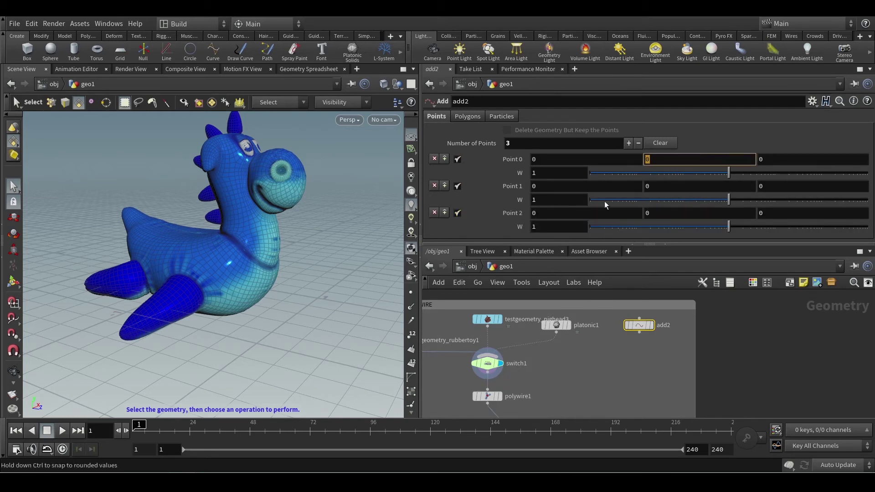
pyautogui.click(537, 217)
pyautogui.click(776, 186)
pyautogui.write('1')
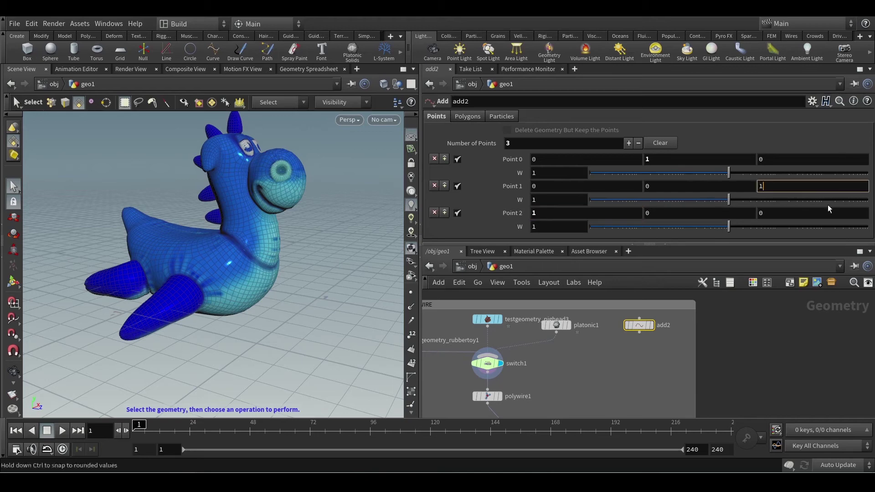
pyautogui.press('Return')
# Step: Display add2 in the viewport and inspect its points and node information
pyautogui.click(650, 326)
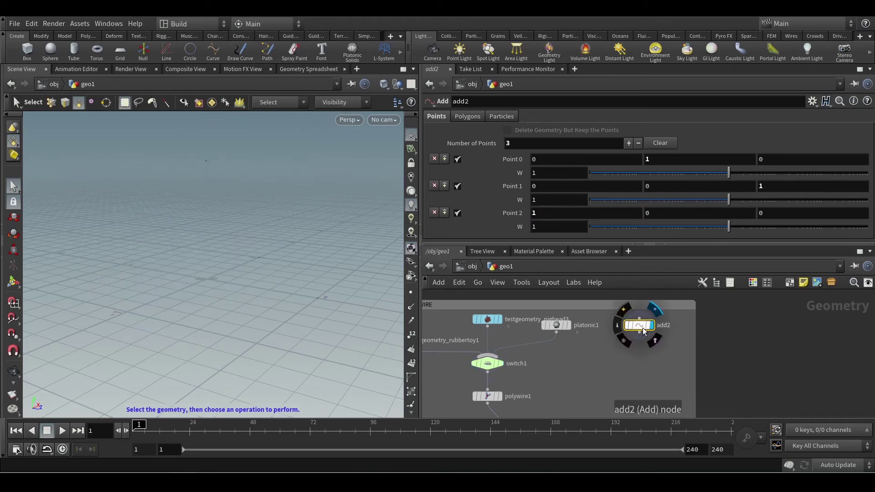
pyautogui.keyDown('alt'); pyautogui.scroll(-4, 273, 272); pyautogui.keyUp('alt')
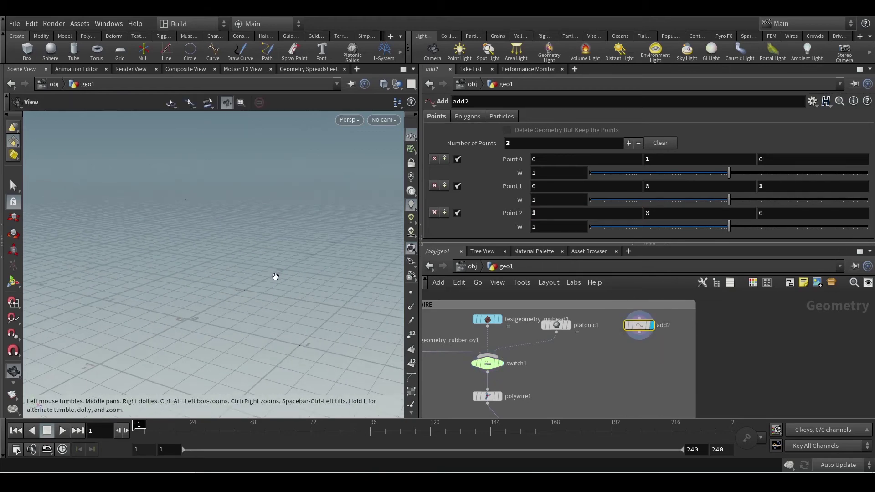
pyautogui.keyDown('alt'); pyautogui.moveTo(275, 276); pyautogui.dragTo(276, 282); pyautogui.keyUp('alt')
pyautogui.middleClick(641, 325)
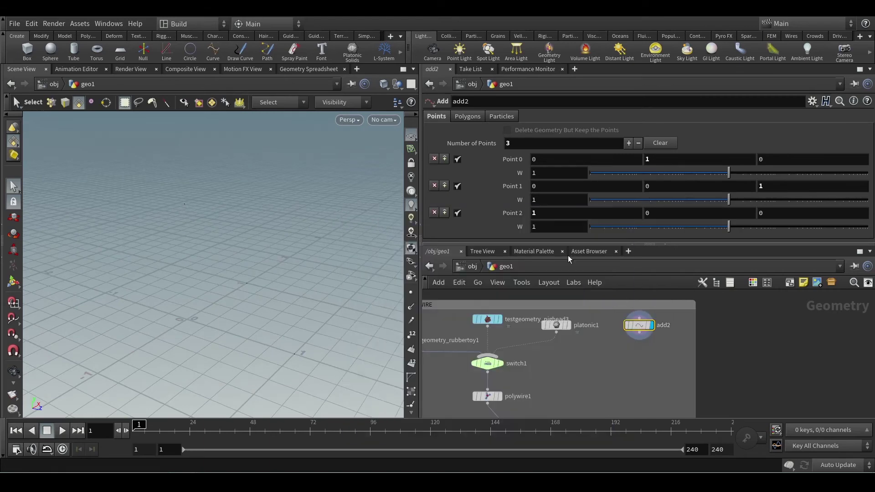
# Step: Join add2's points into an open polyline using the By Group polygon mode with All points
pyautogui.click(461, 117)
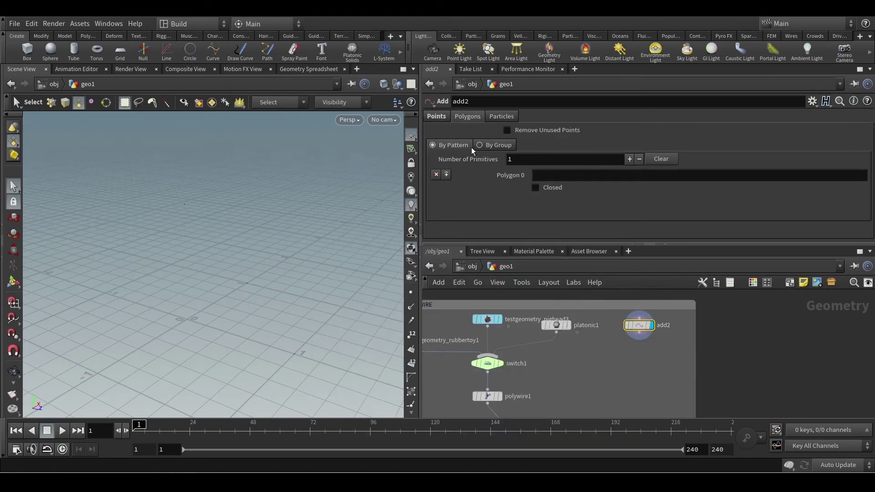
pyautogui.click(487, 146)
pyautogui.moveTo(236, 283)
pyautogui.keyDown('alt'); pyautogui.mouseDown()
pyautogui.moveTo(224, 303)
pyautogui.moveTo(152, 295)
pyautogui.moveTo(159, 297)
pyautogui.mouseUp(); pyautogui.keyUp('alt')
pyautogui.moveTo(567, 368); pyautogui.dragTo(608, 350, button='middle')
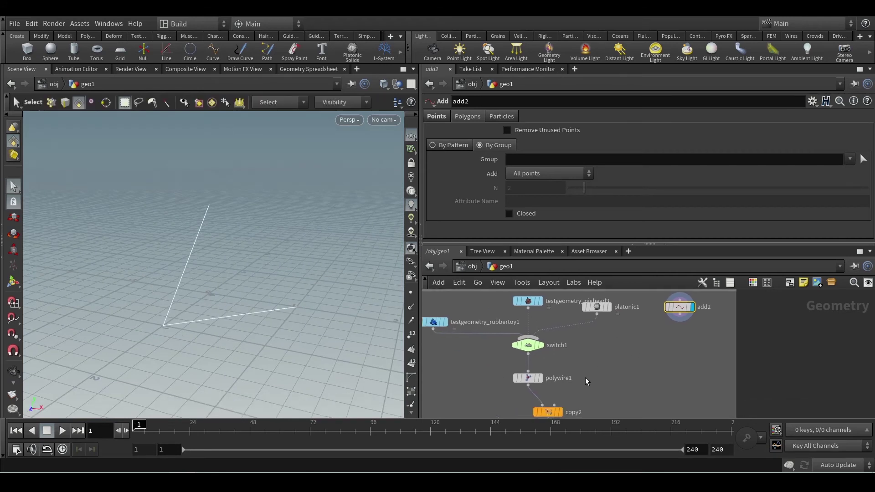
# Step: Duplicate polywire1, feed the copy from add2, display it and set its Wire Radius to 0.104
pyautogui.keyDown('alt'); pyautogui.moveTo(532, 380); pyautogui.dragTo(651, 365); pyautogui.keyUp('alt')
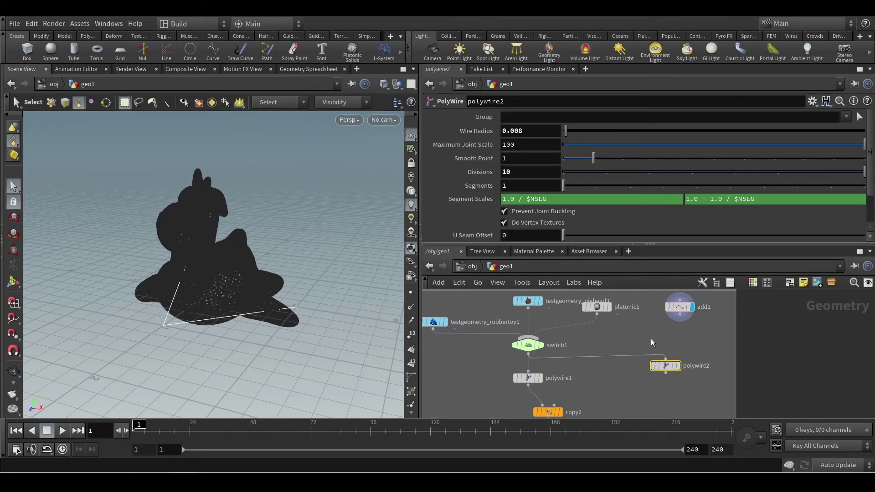
pyautogui.click(679, 321)
pyautogui.click(678, 368)
pyautogui.click(679, 367)
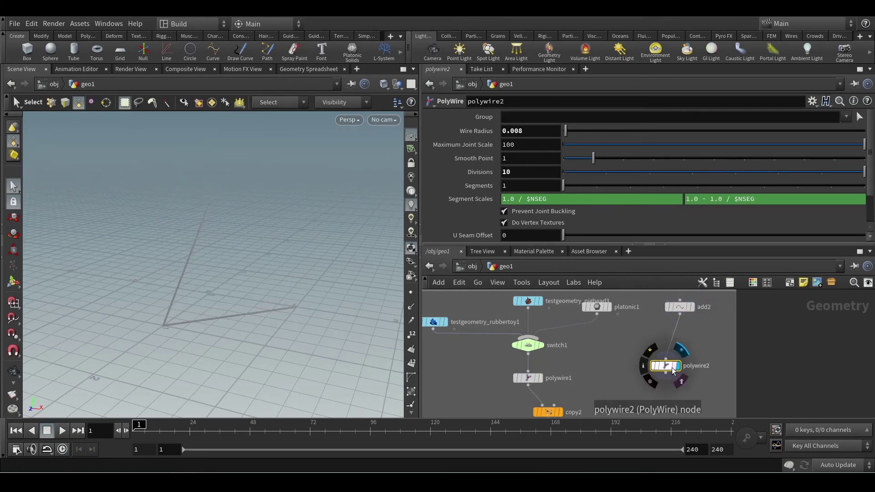
pyautogui.moveTo(566, 131); pyautogui.dragTo(594, 131)
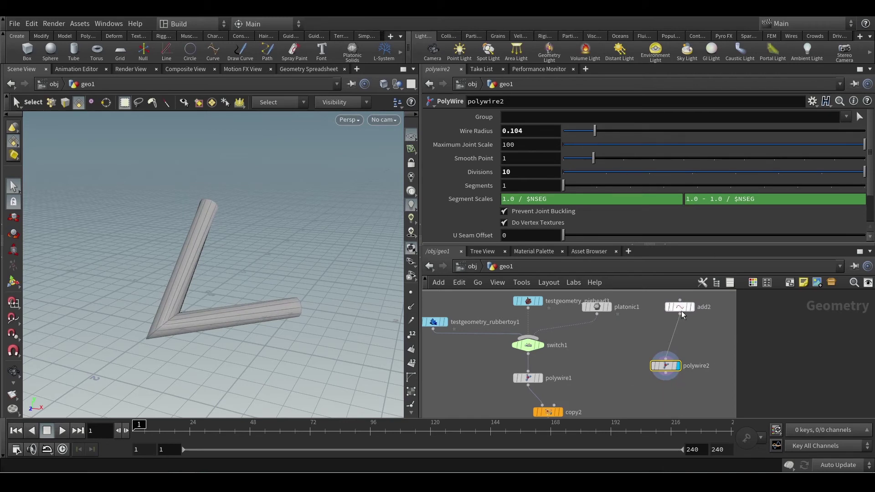
# Step: Place add2 and polywire2 close together in one column and narrow the PolyWire network box to fit them
pyautogui.moveTo(681, 307); pyautogui.dragTo(676, 336)
pyautogui.moveTo(773, 337); pyautogui.dragTo(717, 343, button='middle')
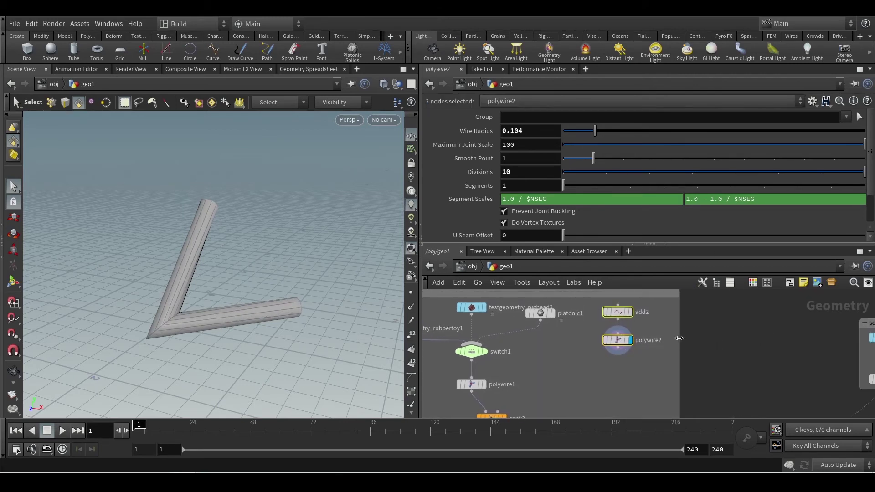
pyautogui.scroll(-3, 709, 341)
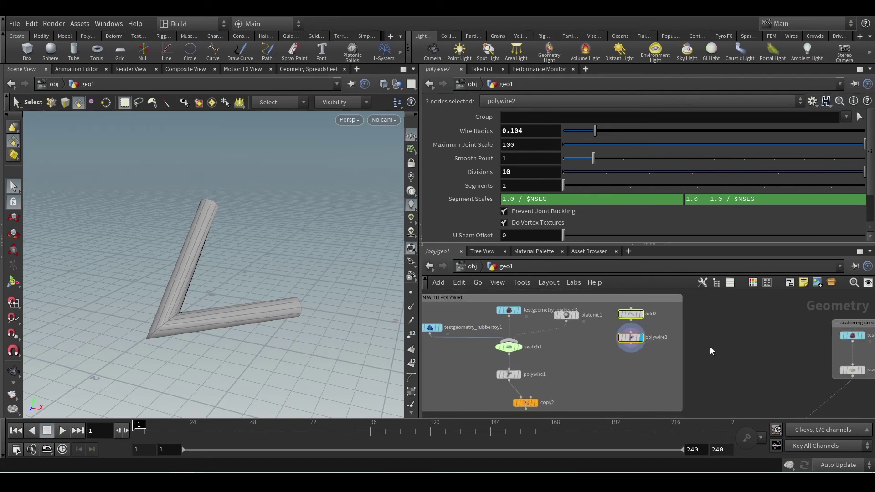
pyautogui.scroll(2, 728, 338)
pyautogui.moveTo(728, 338); pyautogui.dragTo(613, 328, button='middle')
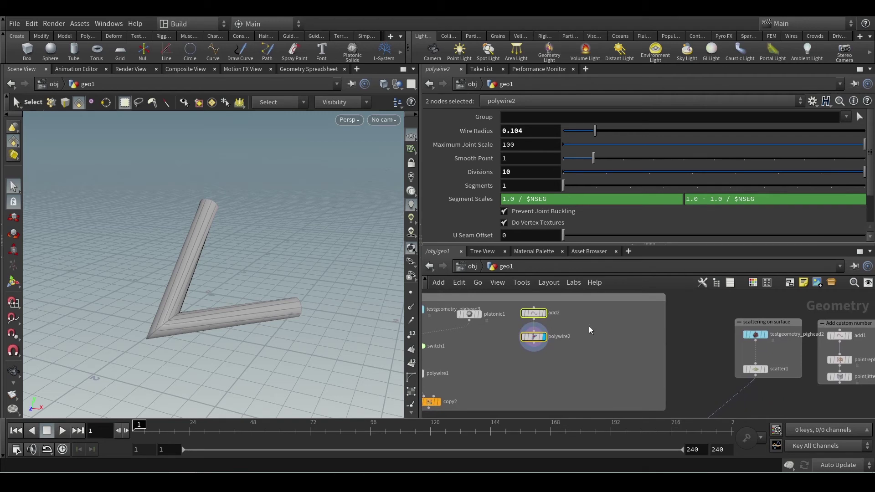
pyautogui.scroll(1, 589, 326)
pyautogui.click(527, 310)
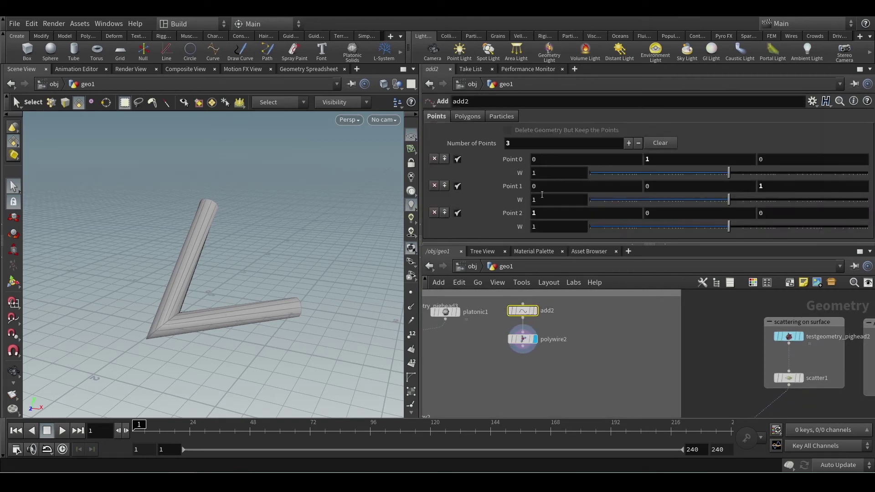
pyautogui.moveTo(701, 359); pyautogui.dragTo(655, 359, button='middle')
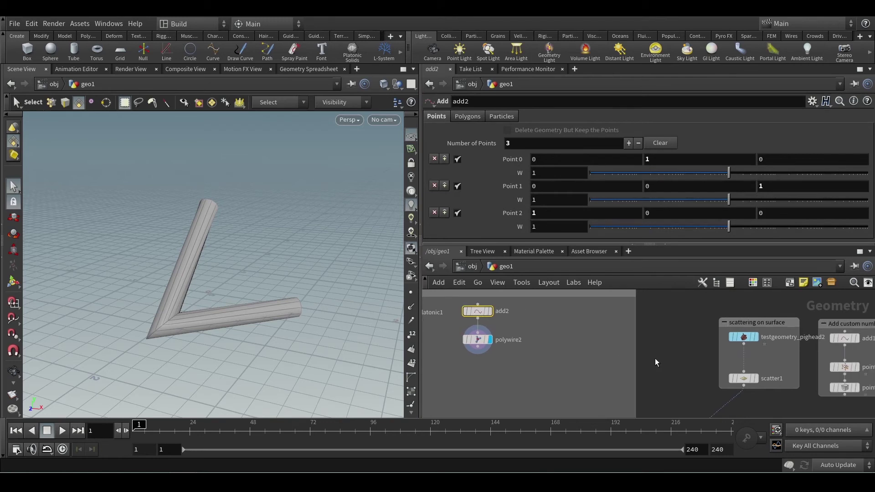
pyautogui.moveTo(637, 352); pyautogui.dragTo(514, 365)
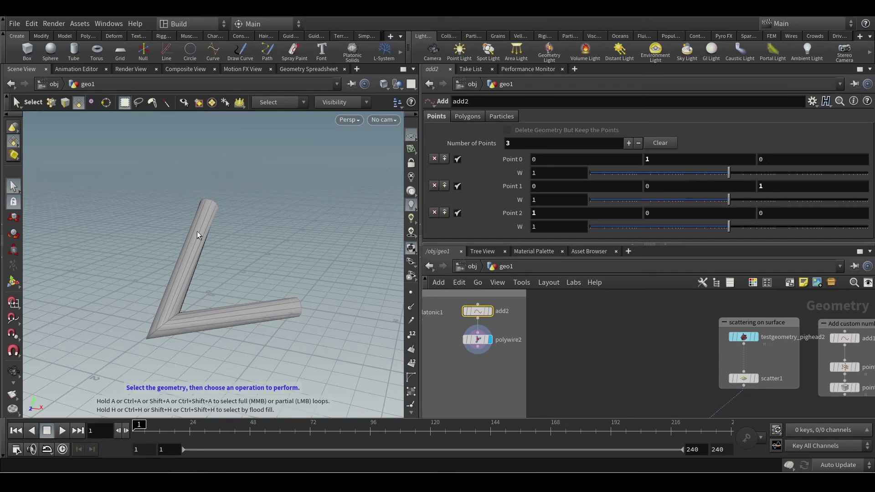
# Step: Add a Curve node and a Draw Curve node in the empty network area beside the PolyWire box
pyautogui.press('Tab')
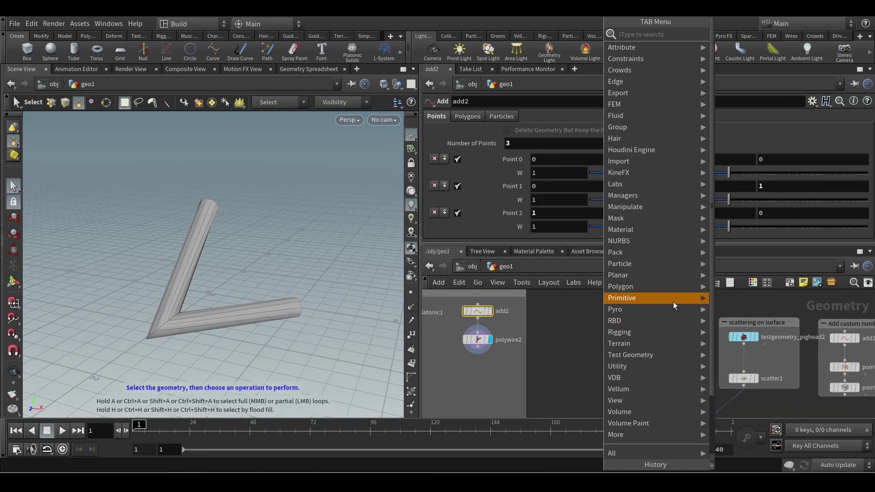
pyautogui.moveTo(672, 299)
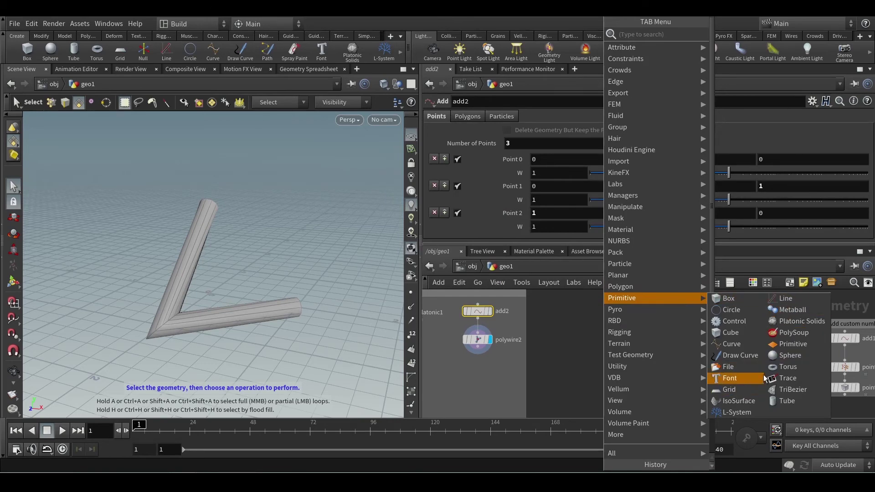
pyautogui.click(731, 345)
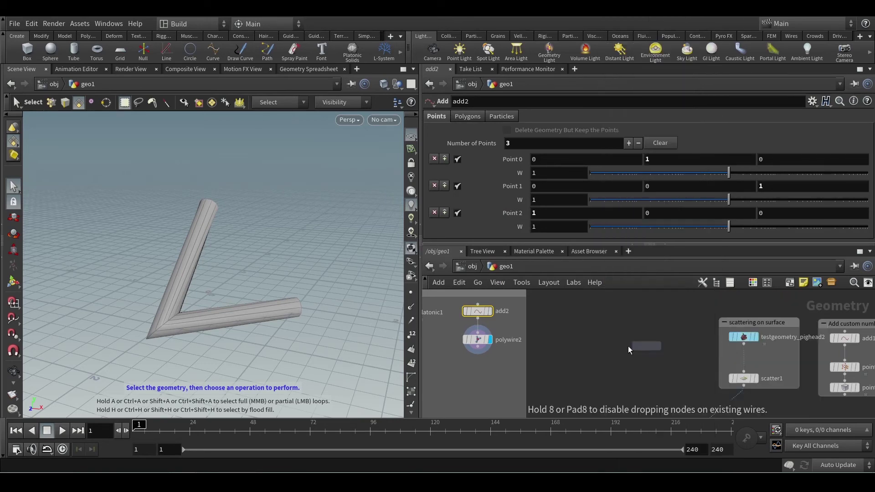
pyautogui.click(581, 328)
pyautogui.press('Tab')
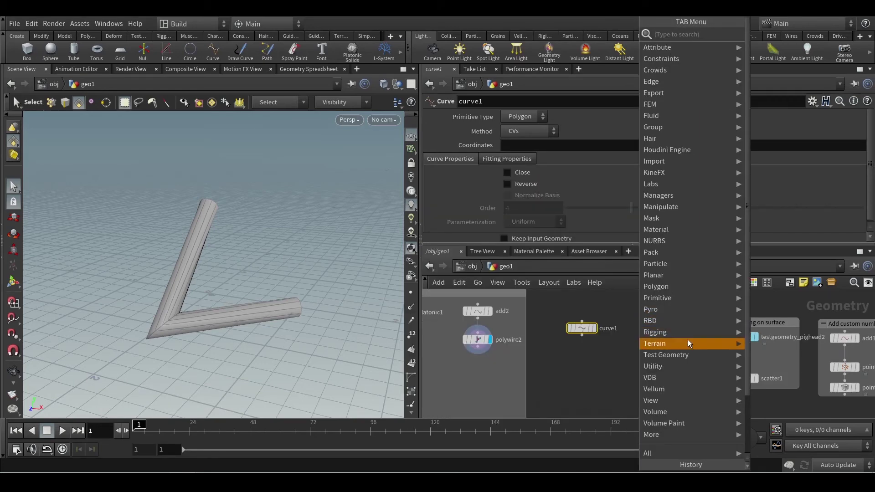
pyautogui.moveTo(684, 289)
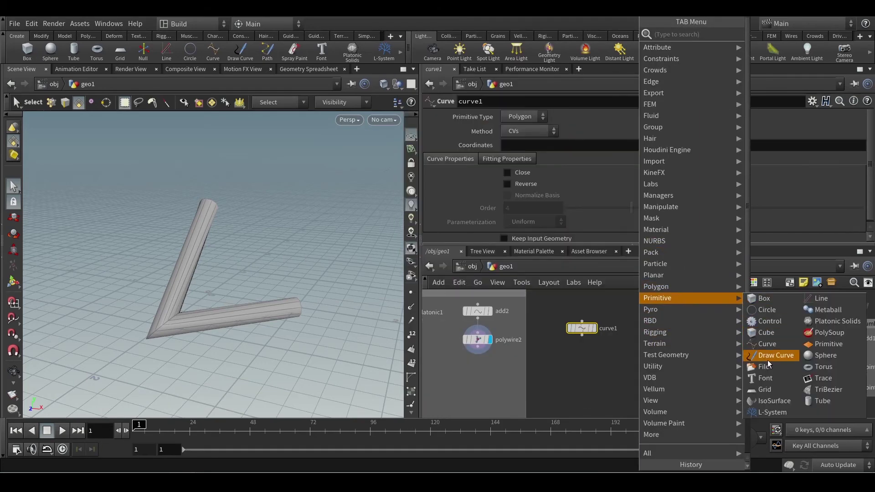
pyautogui.click(770, 357)
pyautogui.click(652, 330)
pyautogui.scroll(3, 615, 337)
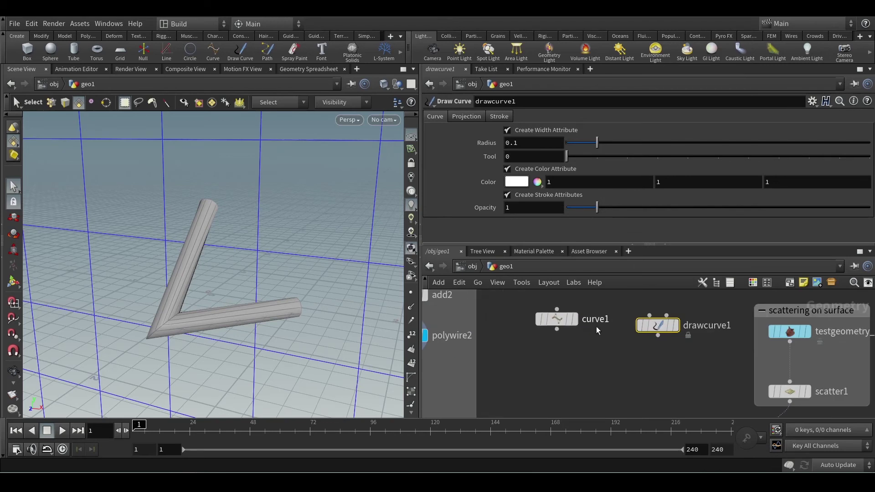
# Step: Display curve1 and draw an open, loop-like polygon curve of eleven points in the viewport
pyautogui.click(555, 319)
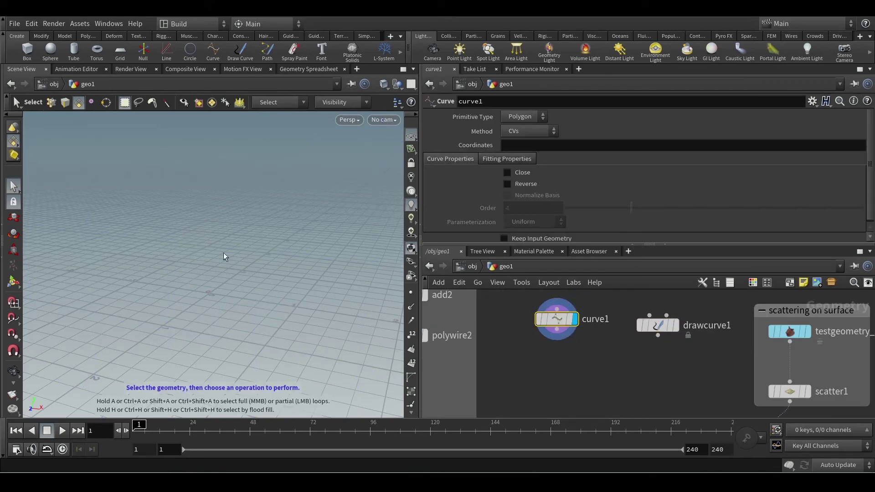
pyautogui.click(16, 284)
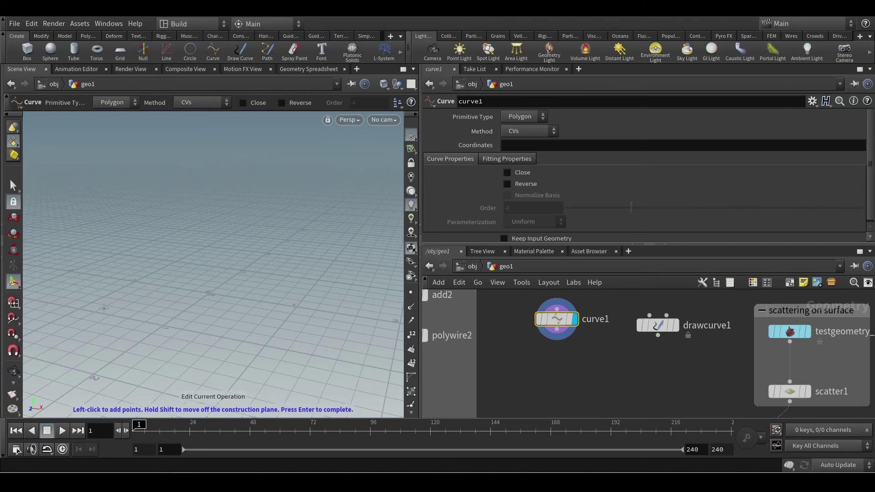
pyautogui.click(87, 308)
pyautogui.click(141, 264)
pyautogui.click(223, 291)
pyautogui.click(283, 357)
pyautogui.click(332, 322)
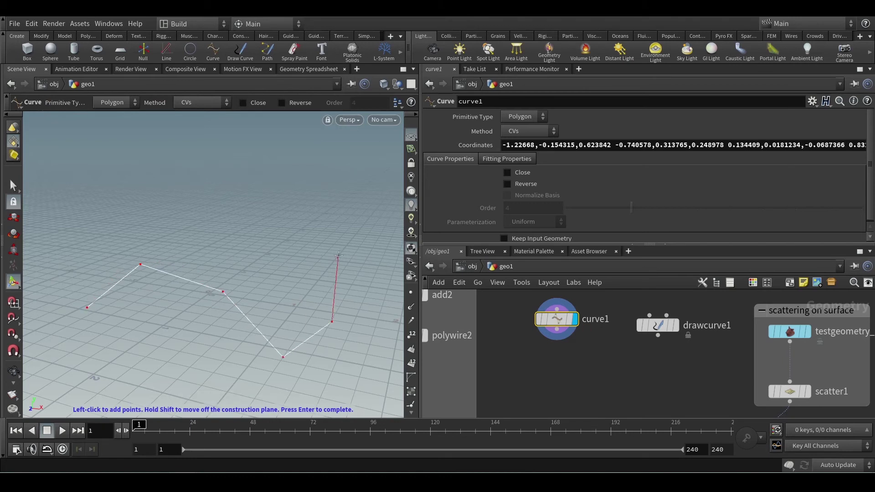
pyautogui.click(347, 220)
pyautogui.click(333, 186)
pyautogui.click(183, 177)
pyautogui.click(101, 188)
pyautogui.click(82, 249)
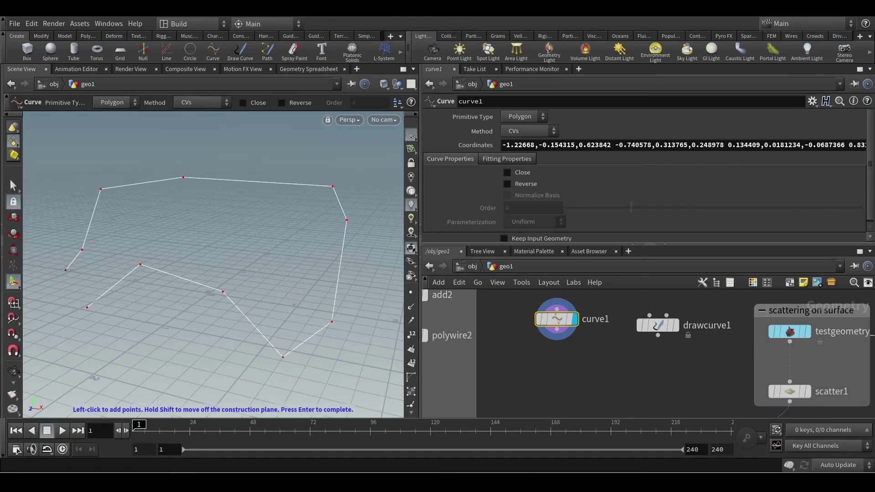
pyautogui.press('Return')
pyautogui.press('Escape')
pyautogui.moveTo(178, 274)
pyautogui.mouseDown()
pyautogui.moveTo(194, 294)
pyautogui.moveTo(266, 291)
pyautogui.moveTo(181, 307)
pyautogui.moveTo(186, 273)
pyautogui.mouseUp()
pyautogui.press('Return')
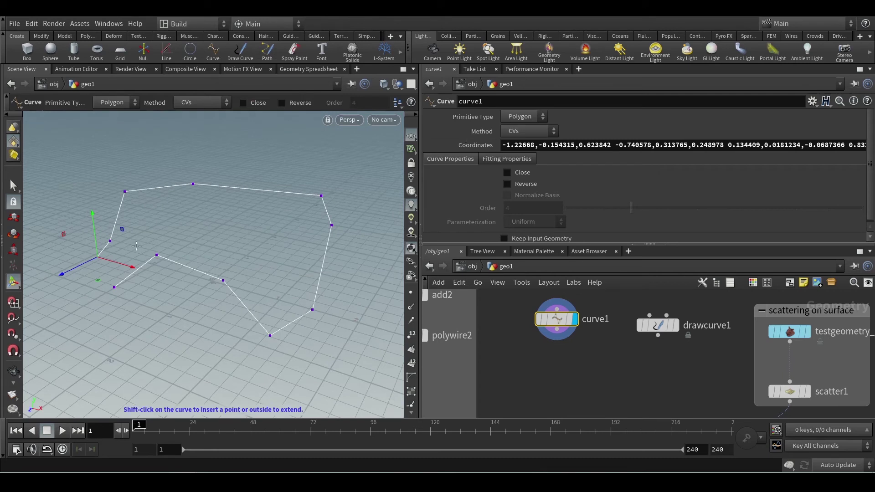
# Step: Change curve1's Primitive Type to NURBS and view the smoothed curve
pyautogui.click(511, 122)
pyautogui.click(517, 139)
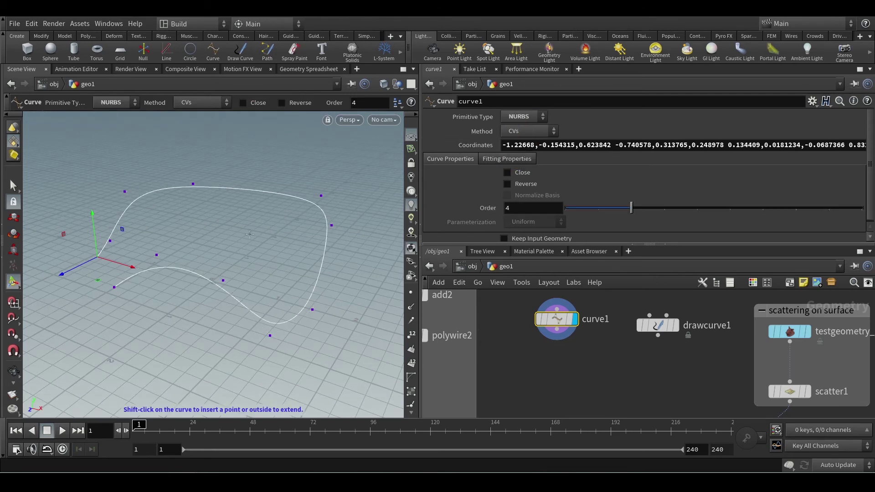
pyautogui.moveTo(250, 234)
pyautogui.keyDown('alt'); pyautogui.mouseDown()
pyautogui.moveTo(234, 239)
pyautogui.moveTo(244, 228)
pyautogui.mouseUp(); pyautogui.keyUp('alt')
# Step: Select drawcurve1 and move it higher in the network, away from curve1
pyautogui.moveTo(581, 354)
pyautogui.mouseDown(button='middle')
pyautogui.moveTo(566, 307)
pyautogui.moveTo(574, 344)
pyautogui.mouseUp(button='middle')
pyautogui.scroll(-3, 570, 314)
pyautogui.moveTo(640, 341); pyautogui.dragTo(570, 364)
pyautogui.click(619, 346)
pyautogui.moveTo(661, 368); pyautogui.dragTo(662, 350, button='middle')
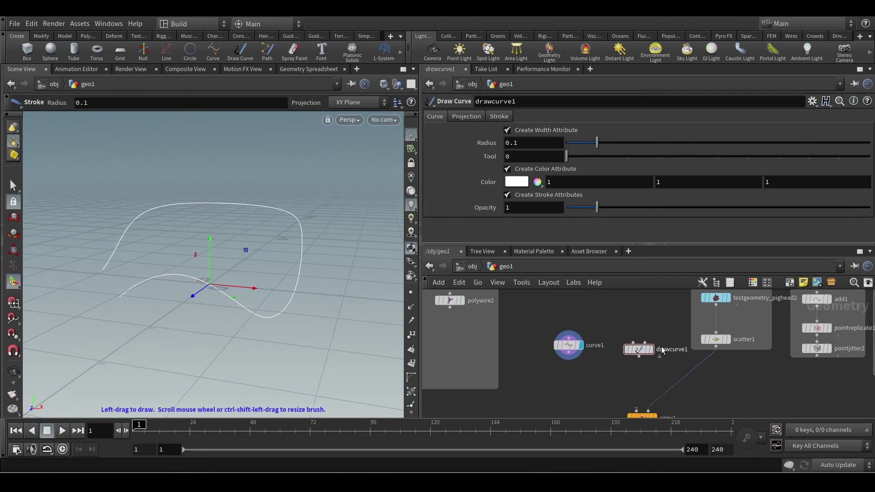
pyautogui.moveTo(640, 349); pyautogui.dragTo(626, 314)
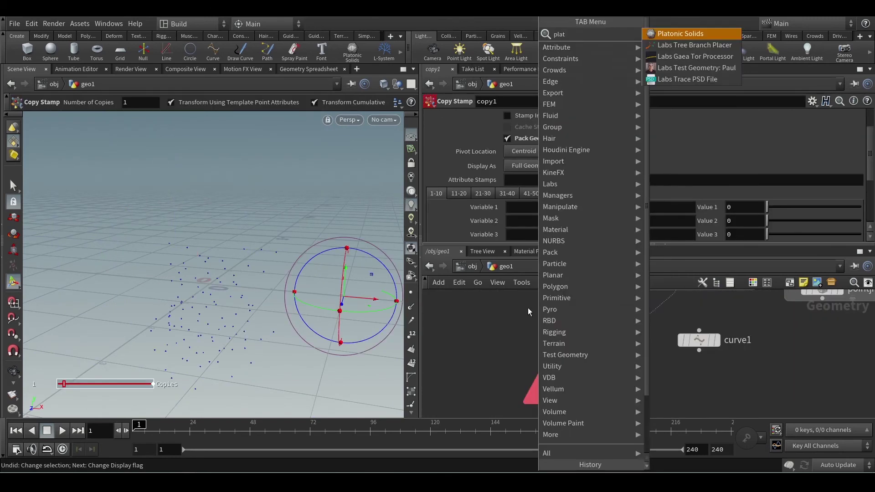
# Step: Add a Platonic Solids node and connect it to copy1's first input
pyautogui.press('Return')
pyautogui.click(518, 310)
pyautogui.moveTo(518, 321); pyautogui.dragTo(562, 377)
pyautogui.moveTo(671, 346)
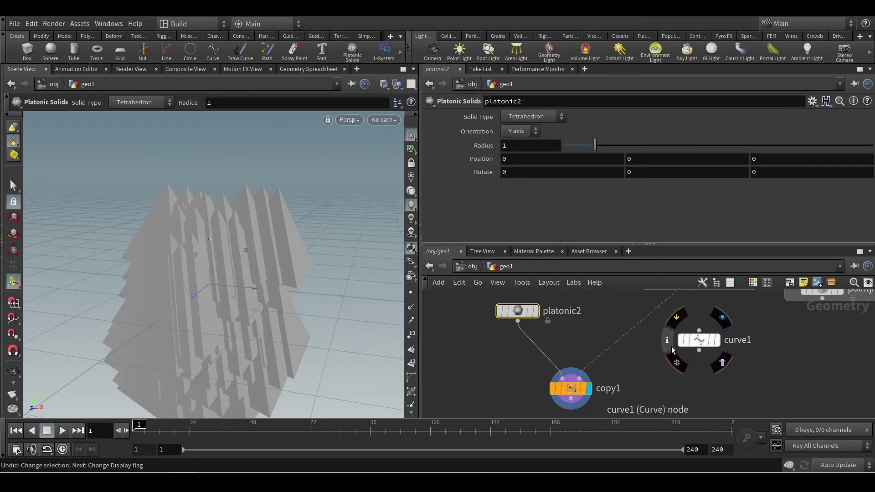
# Step: Rewire copy1's second input from scatter1 to curve1 so the tetrahedra are copied onto the curve's points
pyautogui.scroll(-3, 642, 349)
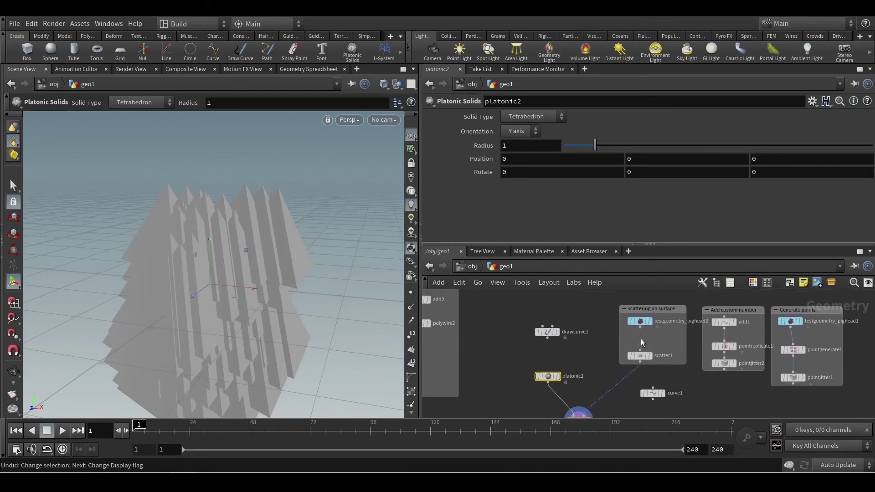
pyautogui.scroll(5, 617, 366)
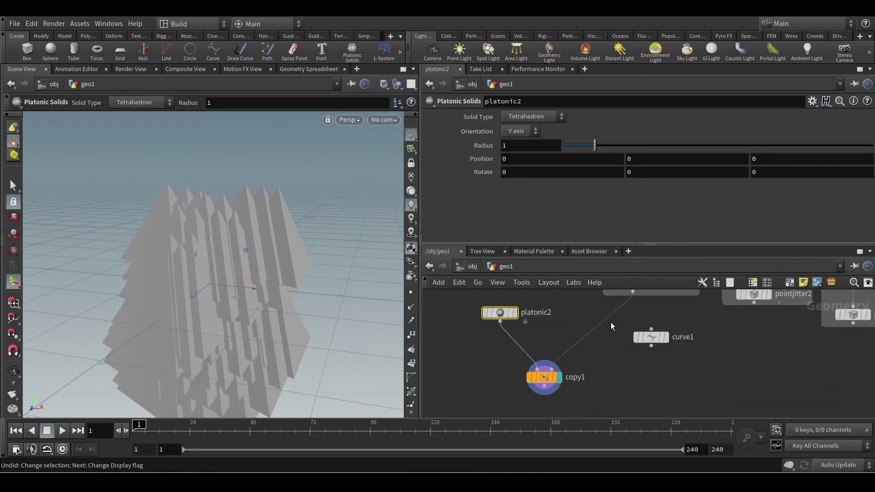
pyautogui.moveTo(610, 321); pyautogui.dragTo(651, 346)
pyautogui.press('Escape')
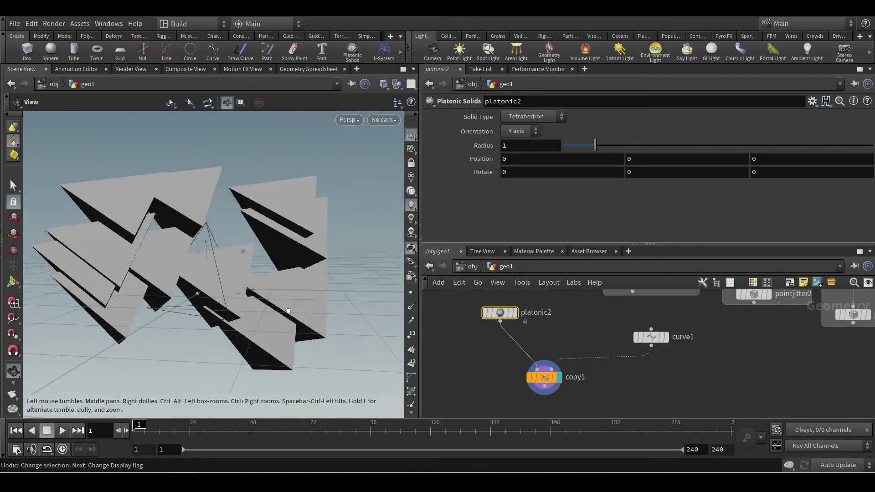
pyautogui.press('Return')
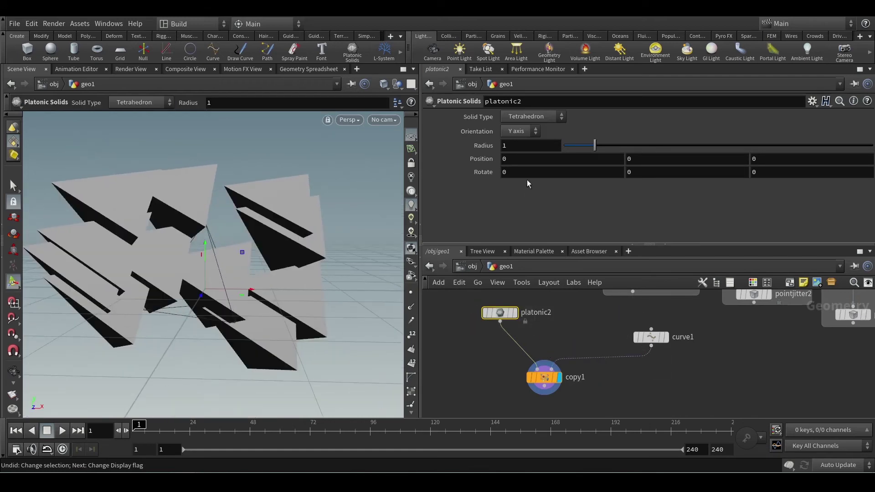
# Step: Set platonic2's Radius to 0.1
pyautogui.click(504, 145)
pyautogui.write('.1')
pyautogui.press('Return')
pyautogui.keyDown('alt'); pyautogui.moveTo(255, 288); pyautogui.dragTo(199, 310); pyautogui.keyUp('alt')
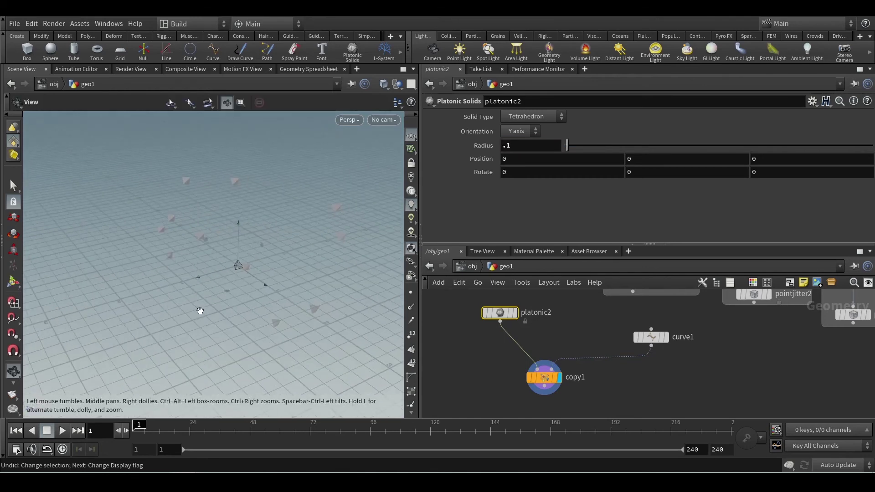
# Step: Show curve1 as a template alongside copy1's result and examine how the copies sit around the curve
pyautogui.click(670, 355)
pyautogui.keyDown('alt'); pyautogui.moveTo(319, 255); pyautogui.dragTo(191, 294); pyautogui.keyUp('alt')
pyautogui.press('Return')
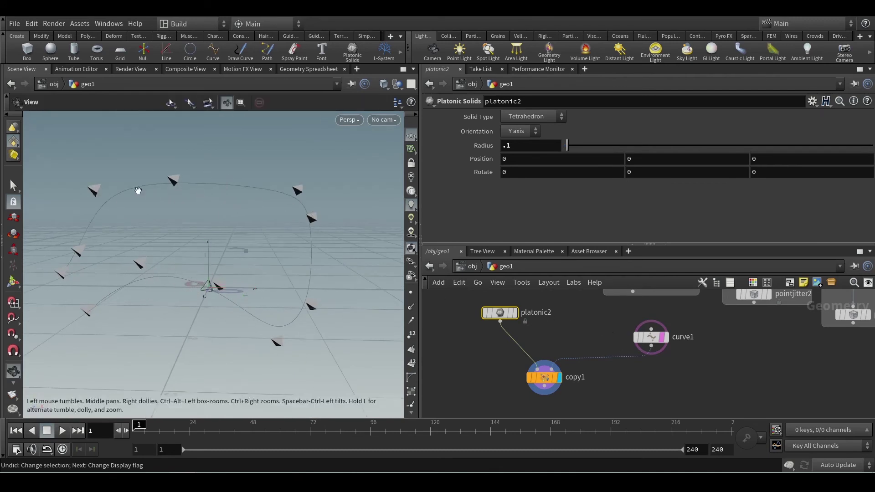
pyautogui.keyDown('alt'); pyautogui.moveTo(138, 193); pyautogui.dragTo(128, 204); pyautogui.keyUp('alt')
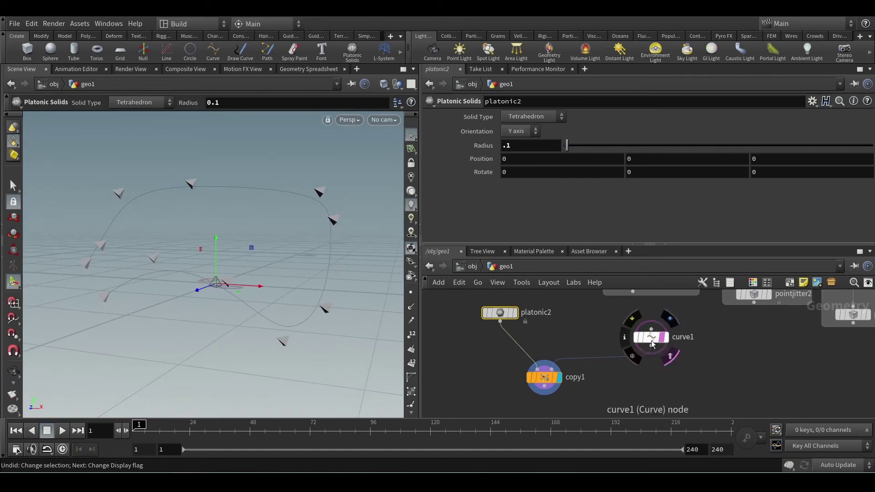
# Step: Set curve1's Primitive Type to Polygon and examine the copies on its points
pyautogui.click(651, 337)
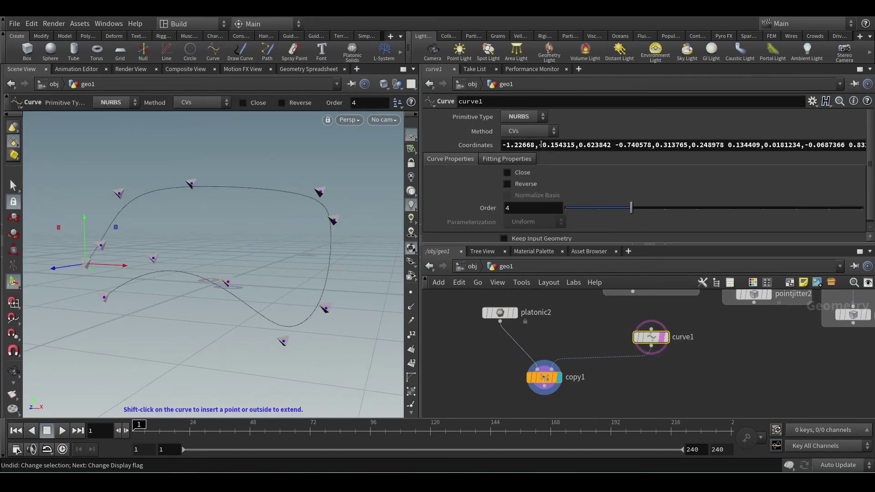
pyautogui.click(521, 116)
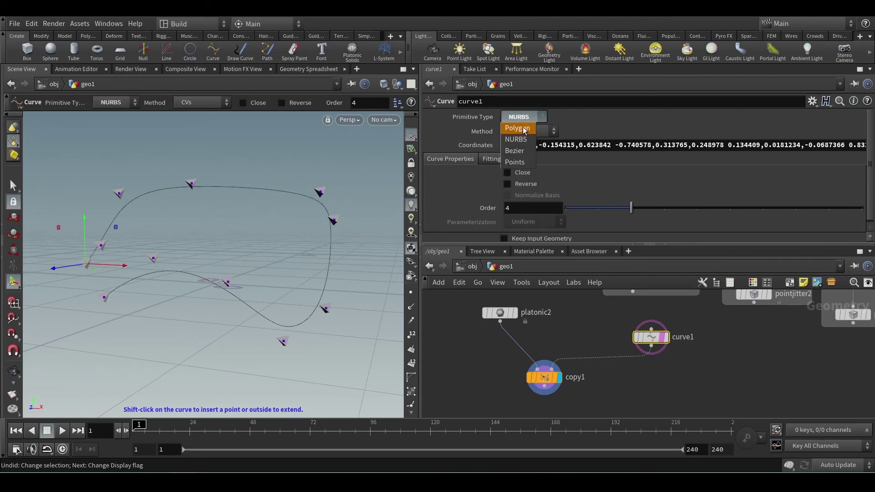
pyautogui.click(523, 131)
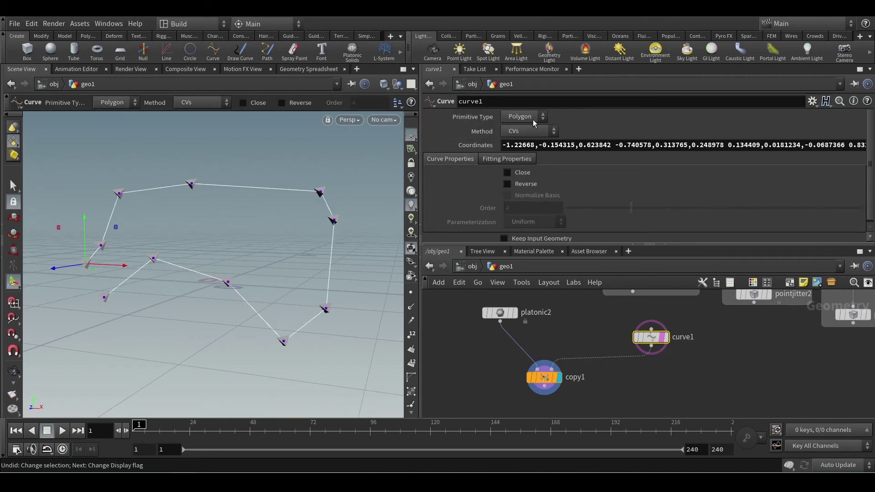
pyautogui.moveTo(195, 221); pyautogui.dragTo(110, 199)
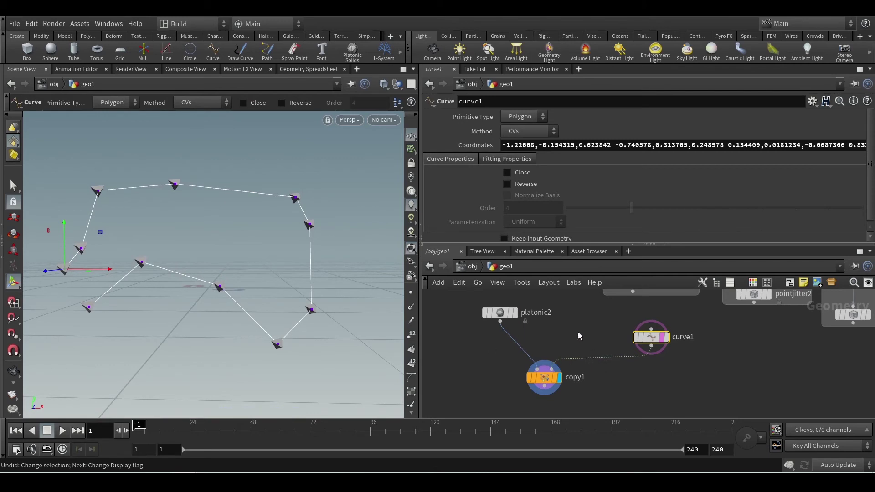
# Step: Tidy the network by placing platonic2 and curve1 side by side above copy1
pyautogui.moveTo(579, 336); pyautogui.dragTo(616, 347, button='middle')
pyautogui.moveTo(547, 332); pyautogui.dragTo(530, 367)
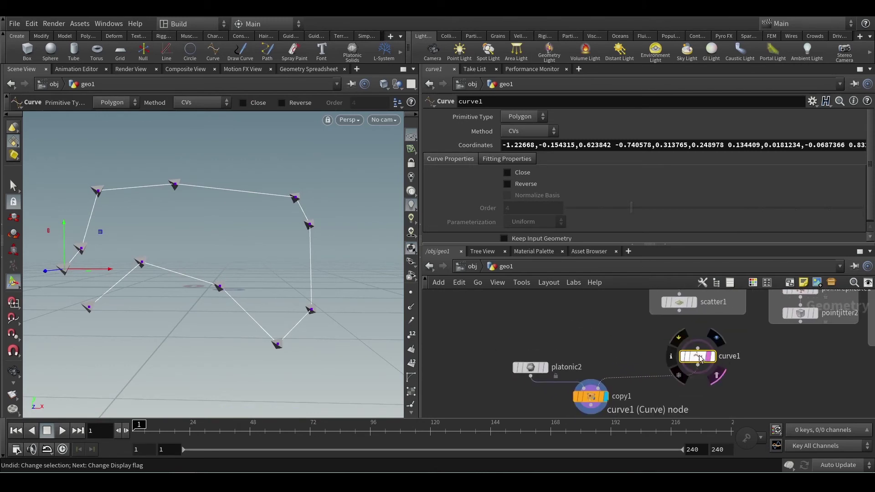
pyautogui.moveTo(700, 358); pyautogui.dragTo(665, 370)
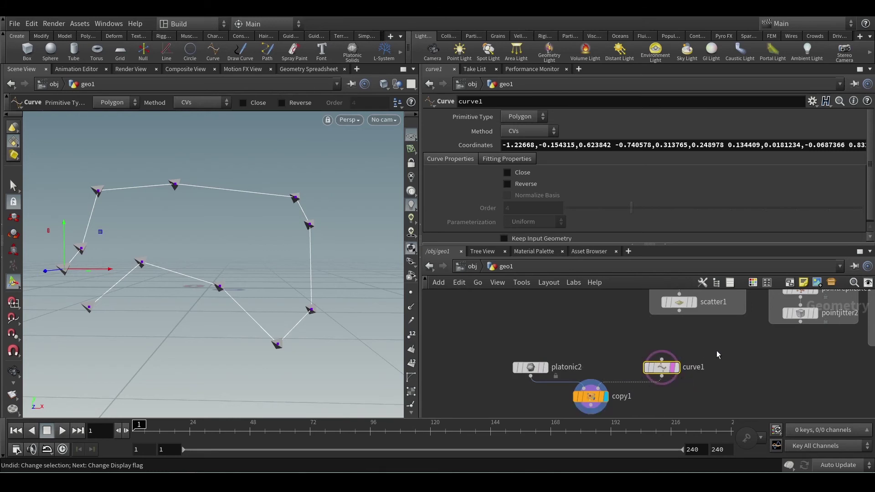
pyautogui.moveTo(722, 348); pyautogui.dragTo(728, 342, button='middle')
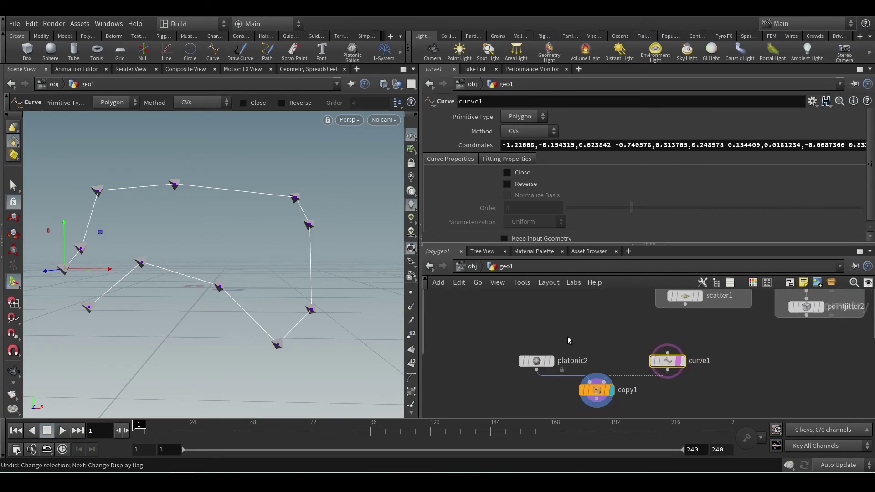
pyautogui.moveTo(490, 334); pyautogui.dragTo(507, 332)
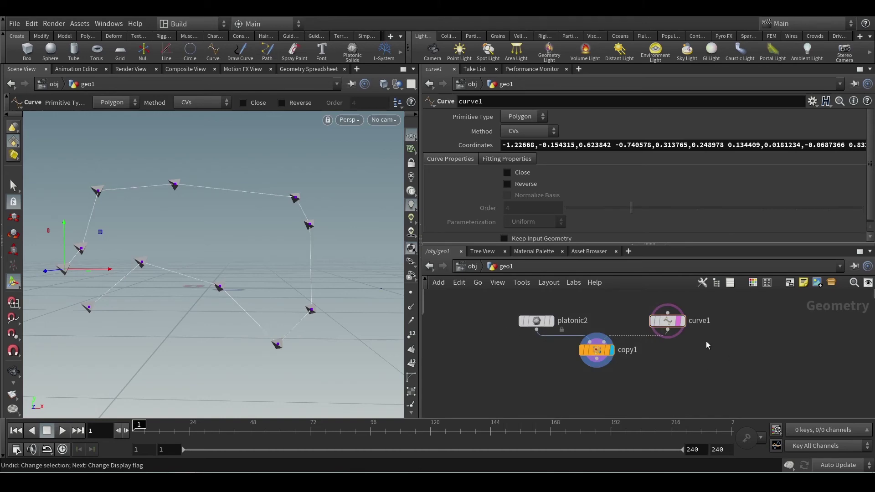
# Step: Add a PolyWire node fed by curve1's output and space it and copy1 out below their source nodes
pyautogui.press('Tab')
pyautogui.write('po')
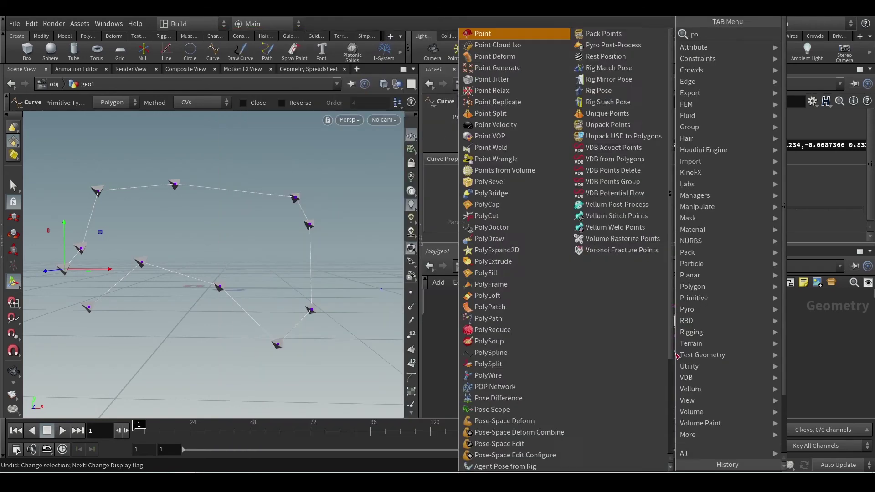
pyautogui.write('ly')
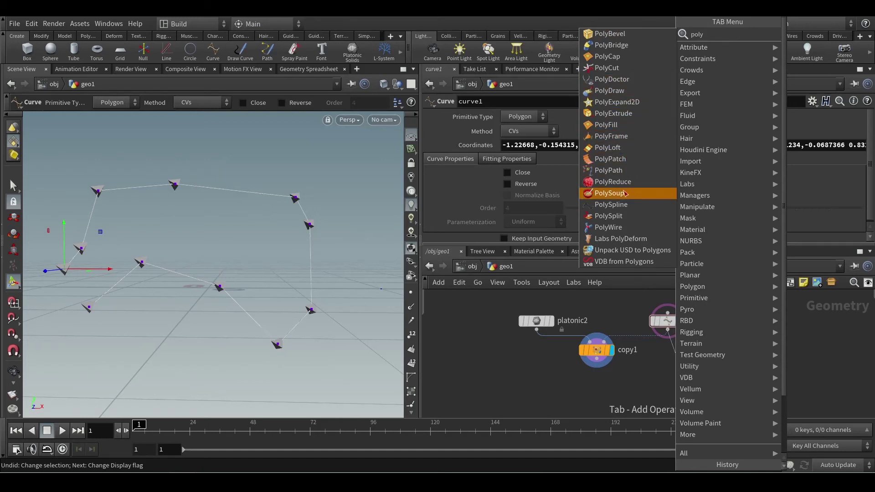
pyautogui.click(611, 227)
pyautogui.click(675, 356)
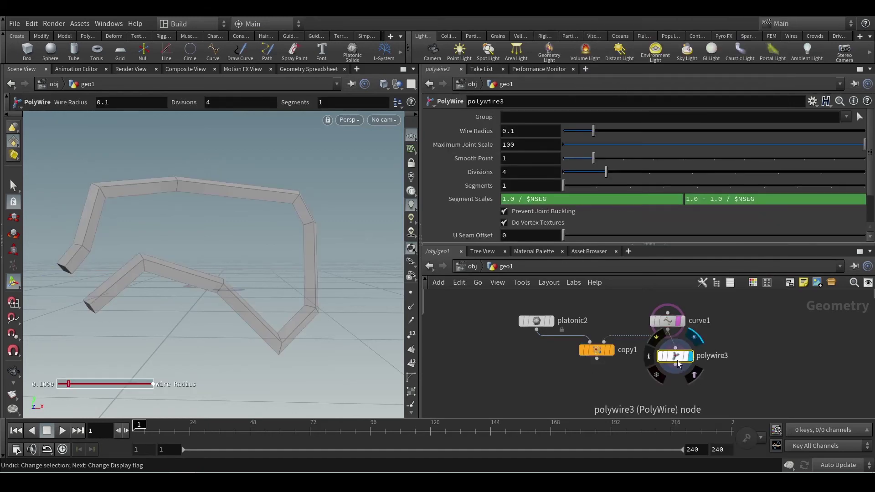
pyautogui.moveTo(674, 357); pyautogui.dragTo(670, 354)
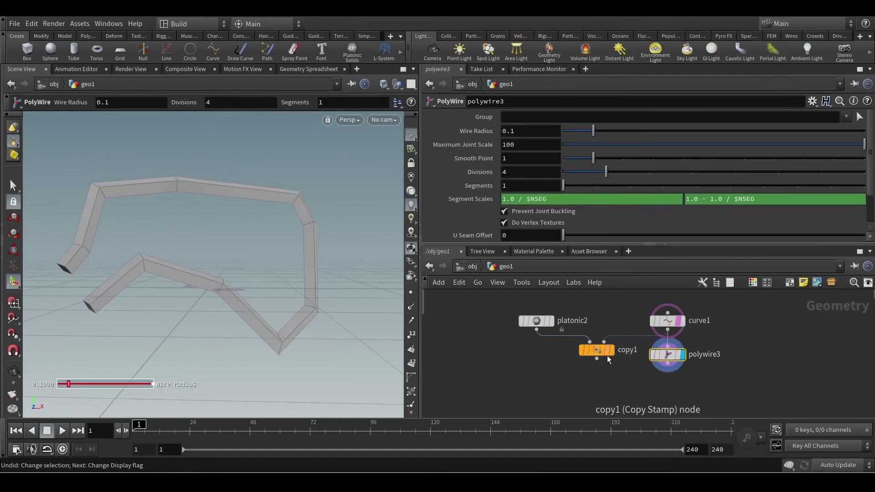
pyautogui.moveTo(607, 355); pyautogui.dragTo(600, 378)
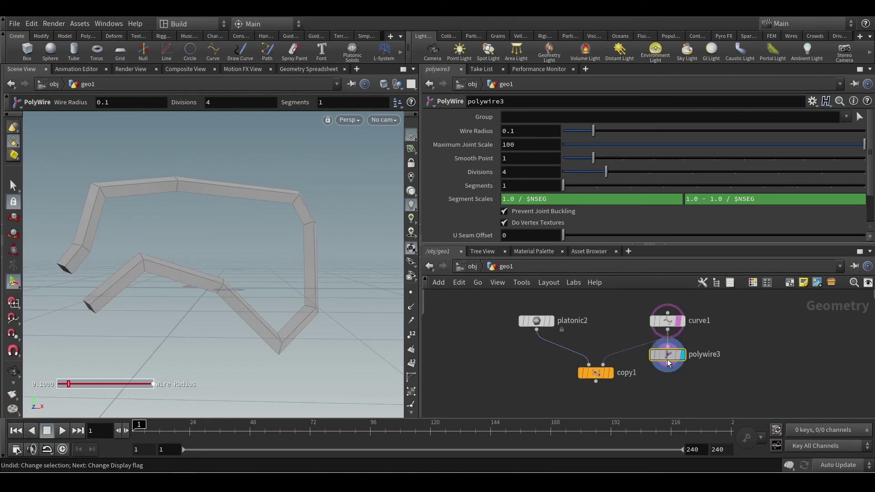
pyautogui.moveTo(667, 359)
pyautogui.mouseDown()
pyautogui.moveTo(677, 364)
pyautogui.moveTo(676, 381)
pyautogui.moveTo(682, 364)
pyautogui.mouseUp()
# Step: Add a Merge node below, connect copy1 and polywire3 into it, and display the merged result
pyautogui.moveTo(642, 385); pyautogui.dragTo(639, 335, button='middle')
pyautogui.press('Tab')
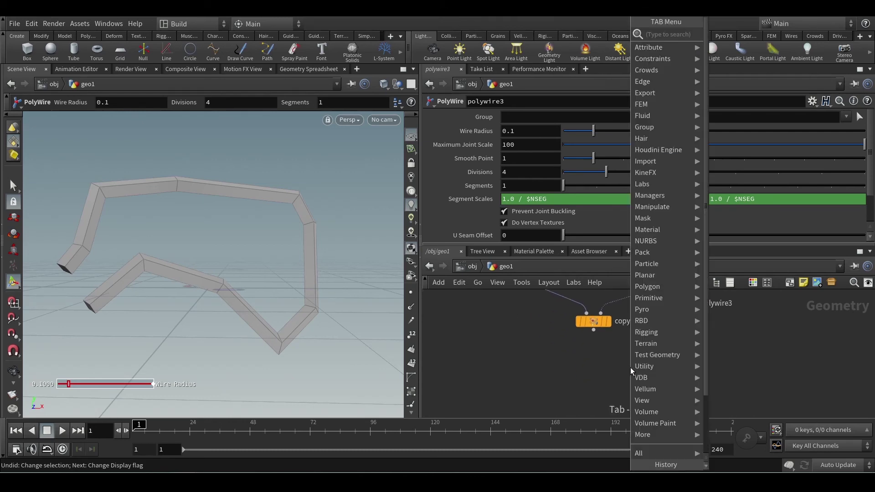
pyautogui.write('merg')
pyautogui.press('Return')
pyautogui.click(627, 370)
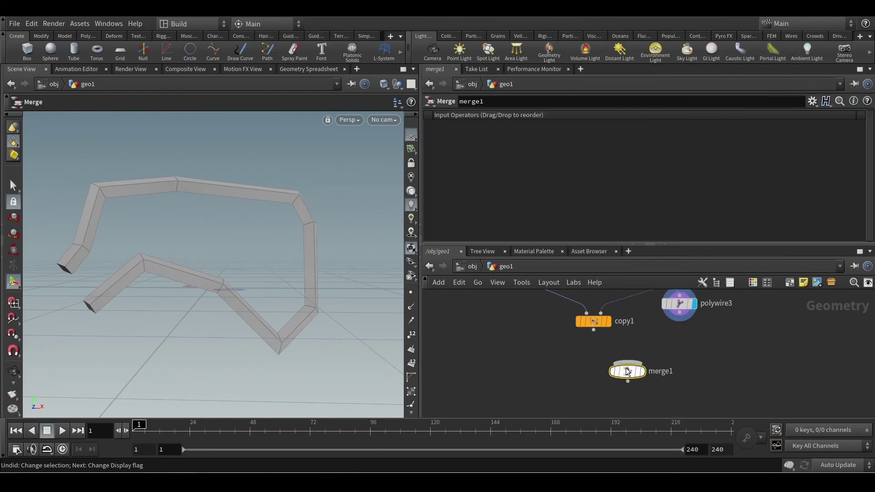
pyautogui.moveTo(636, 363); pyautogui.dragTo(679, 312)
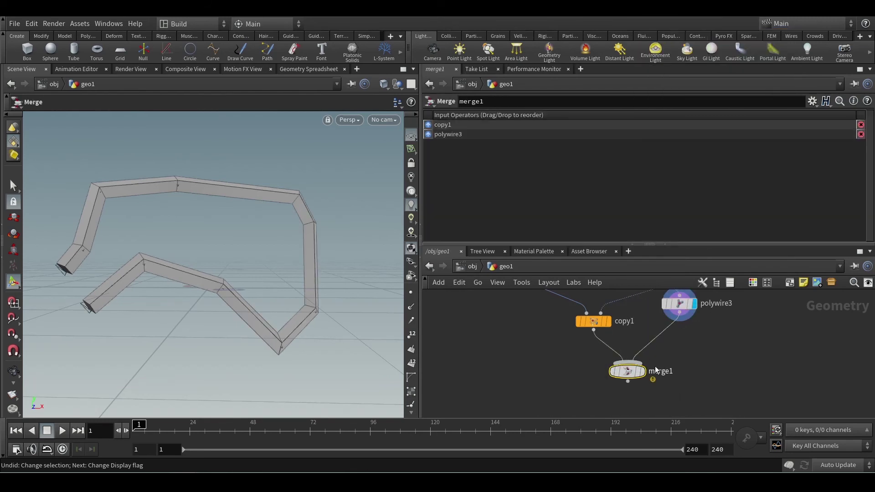
pyautogui.click(642, 371)
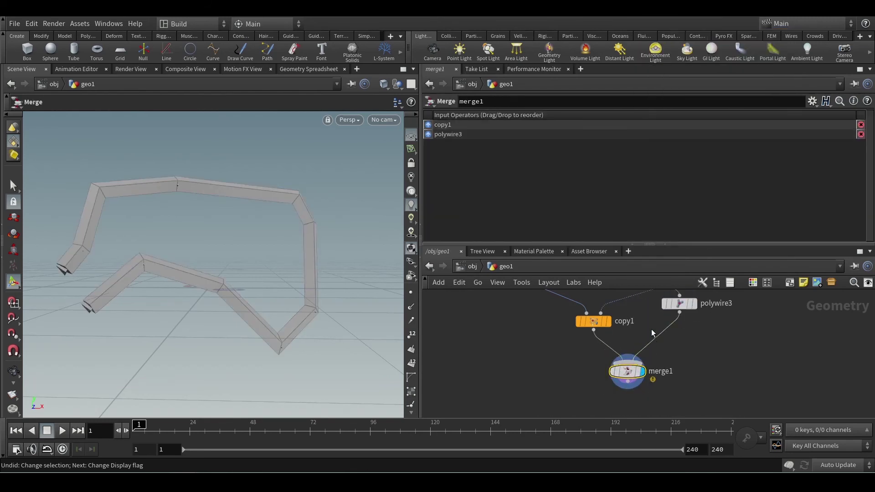
# Step: Increase platonic2's Radius to 0.31
pyautogui.moveTo(639, 318); pyautogui.dragTo(653, 353, button='middle')
pyautogui.click(549, 305)
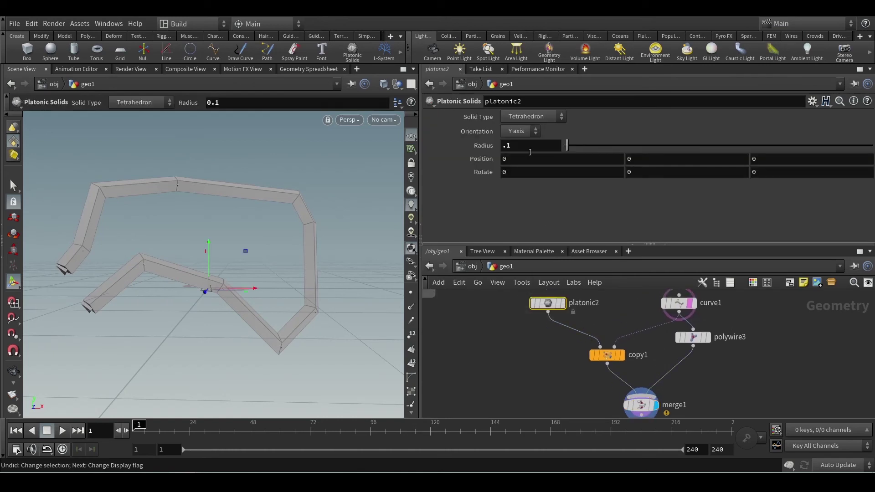
pyautogui.moveTo(568, 149); pyautogui.dragTo(574, 150)
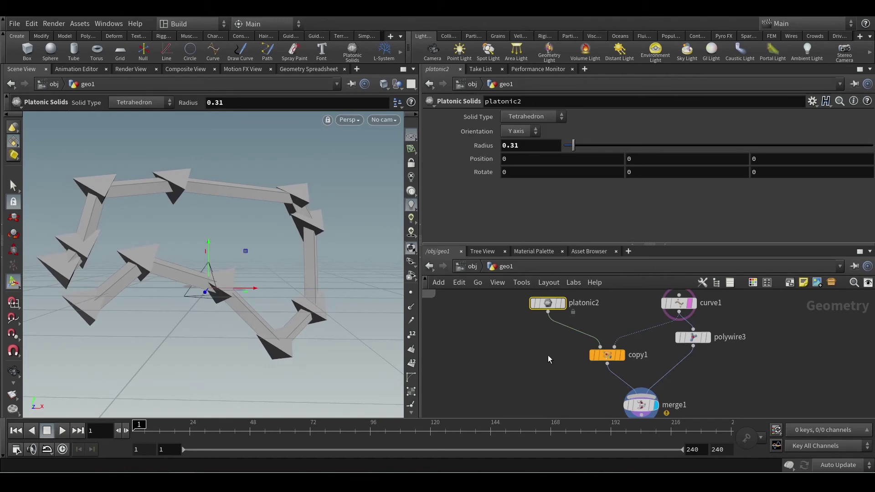
# Step: Add a Sphere node, wire it into copy1's first input in place of platonic2, and delete platonic2
pyautogui.press('Tab')
pyautogui.write('spher')
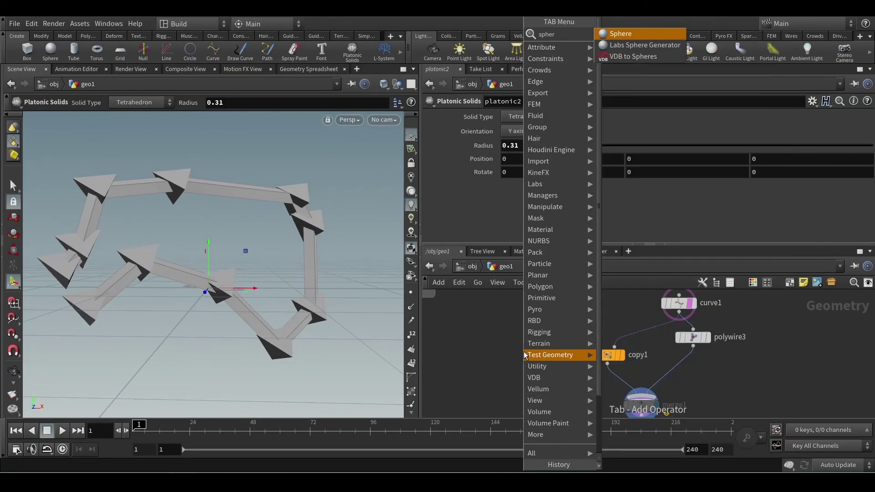
pyautogui.press('Return')
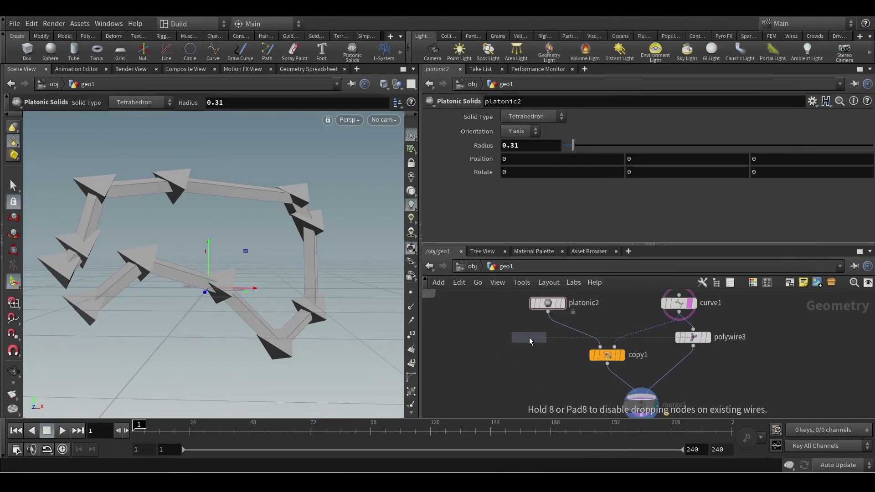
pyautogui.click(529, 337)
pyautogui.moveTo(546, 329); pyautogui.dragTo(574, 315)
pyautogui.moveTo(599, 347)
pyautogui.mouseDown()
pyautogui.moveTo(530, 346)
pyautogui.moveTo(565, 333)
pyautogui.moveTo(565, 342)
pyautogui.mouseUp()
pyautogui.click(546, 303)
pyautogui.press('Delete')
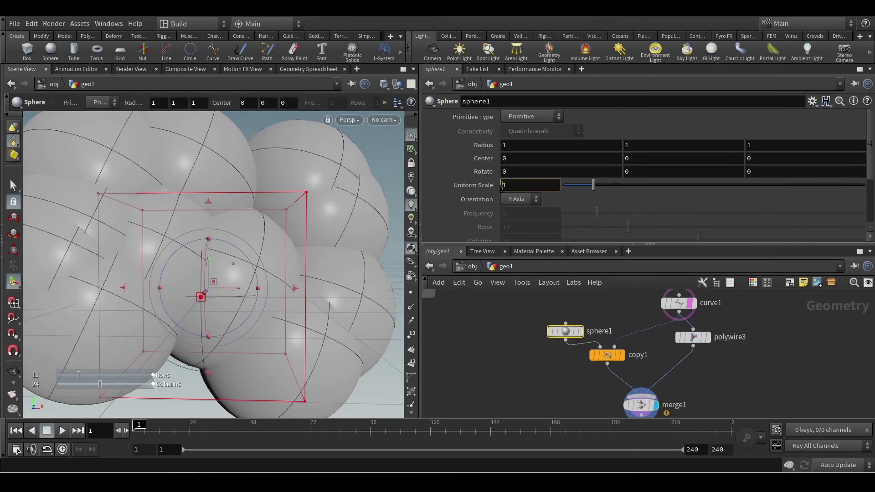
# Step: Set the sphere's Uniform Scale to 0.15 and inspect the ball joints along the wire from other angles
pyautogui.press('Return')
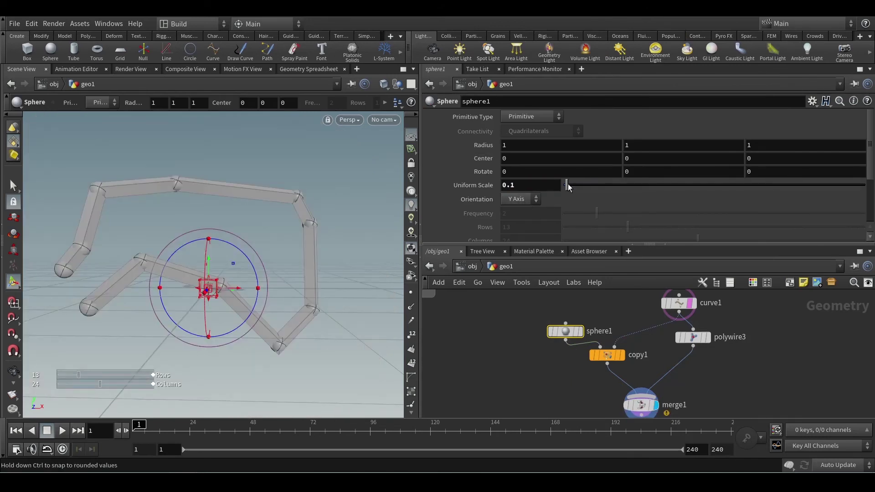
pyautogui.moveTo(566, 184); pyautogui.dragTo(567, 187)
pyautogui.keyDown('alt'); pyautogui.moveTo(274, 259); pyautogui.dragTo(273, 275); pyautogui.keyUp('alt')
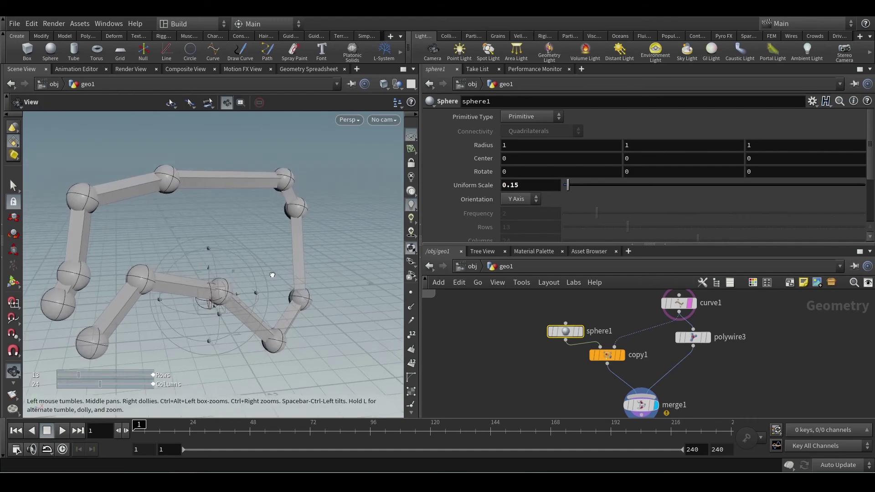
pyautogui.keyDown('alt'); pyautogui.moveTo(236, 253); pyautogui.dragTo(208, 269); pyautogui.keyUp('alt')
# Step: Move the drawcurve1 node into the empty space beside the curve1, copy1 and polywire3 setup
pyautogui.moveTo(714, 355); pyautogui.dragTo(706, 384, button='middle')
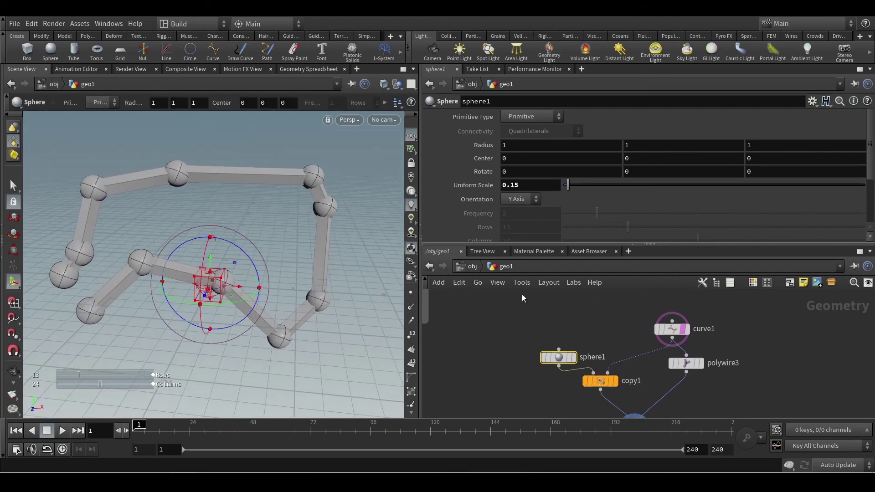
pyautogui.moveTo(523, 295); pyautogui.dragTo(583, 328, button='middle')
pyautogui.scroll(-1, 583, 329)
pyautogui.moveTo(643, 347); pyautogui.dragTo(630, 369, button='middle')
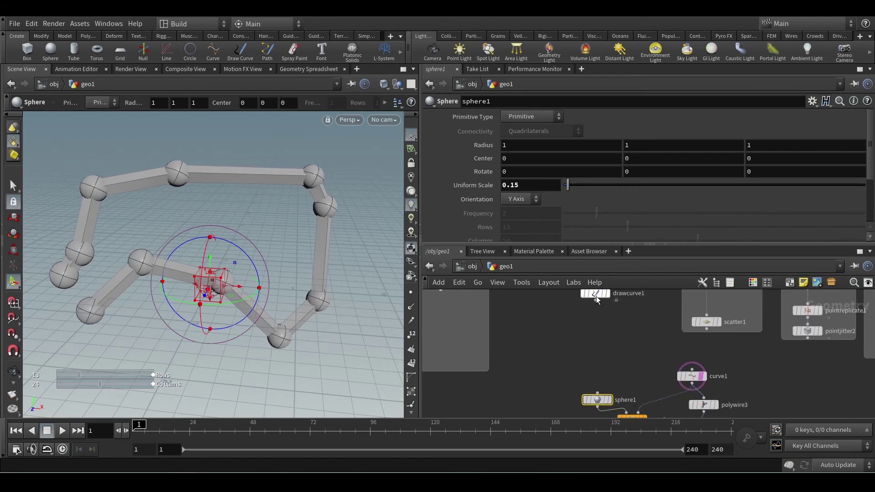
pyautogui.moveTo(597, 298); pyautogui.dragTo(683, 339)
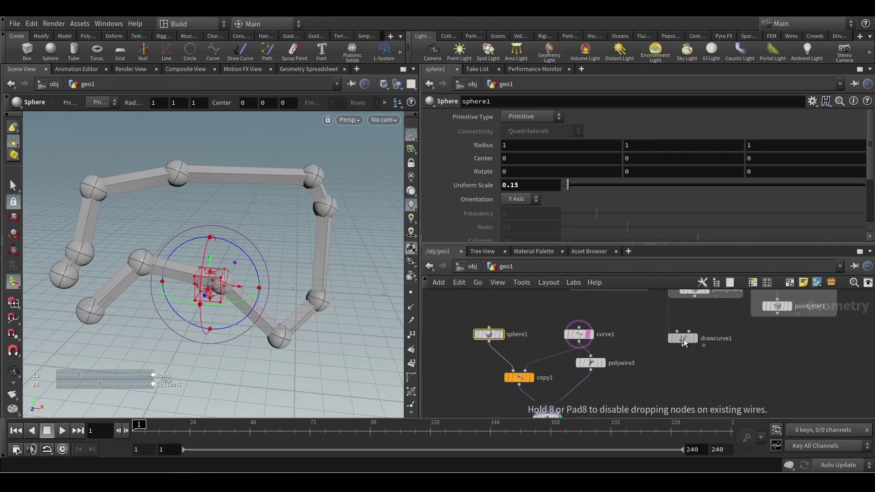
pyautogui.moveTo(639, 354); pyautogui.dragTo(626, 318, button='middle')
pyautogui.moveTo(630, 370); pyautogui.dragTo(638, 388, button='middle')
# Step: Enclose sphere1, curve1, copy1, polywire3 and merge1 in a network box titled CUSTOM PATH
pyautogui.moveTo(620, 408); pyautogui.dragTo(456, 302)
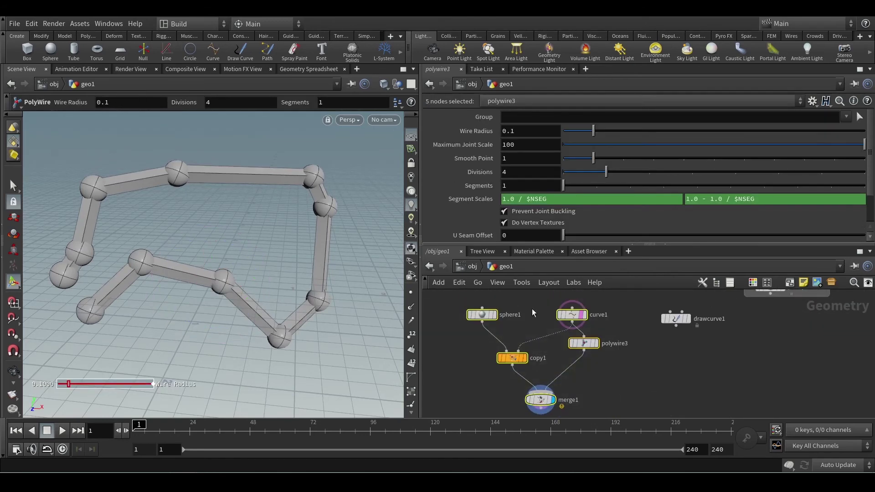
pyautogui.click(789, 285)
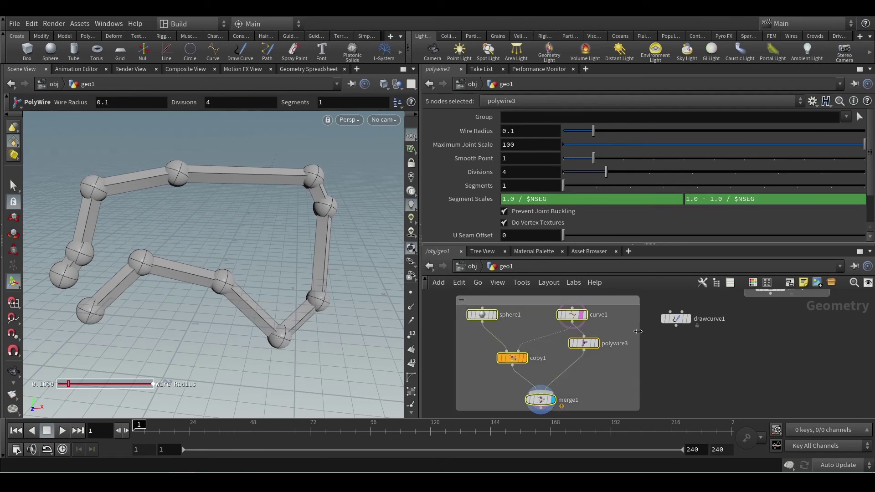
pyautogui.doubleClick(517, 301)
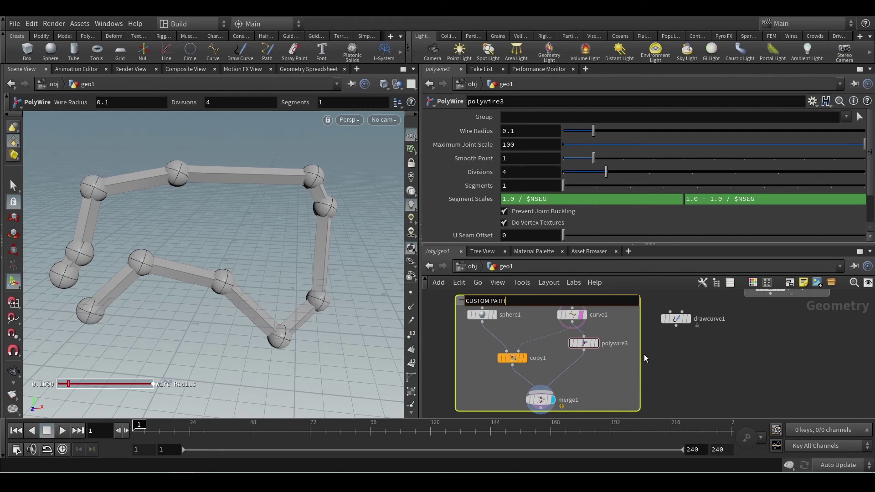
pyautogui.press('Return')
# Step: Display drawcurve1 and draw a freehand looping stroke on the XY plane in the viewport
pyautogui.click(685, 357)
pyautogui.moveTo(681, 350); pyautogui.dragTo(608, 370, button='middle')
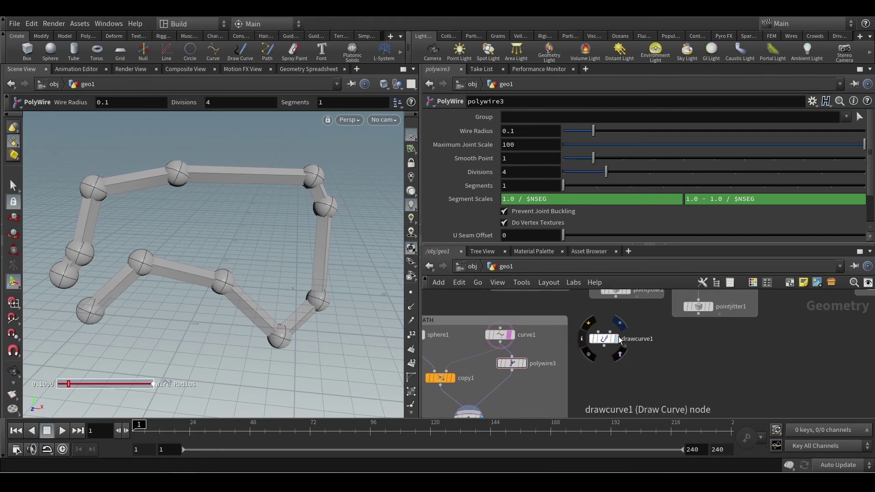
pyautogui.click(616, 339)
pyautogui.press('alt')
pyautogui.moveTo(337, 272)
pyautogui.mouseDown()
pyautogui.moveTo(324, 300)
pyautogui.moveTo(334, 283)
pyautogui.moveTo(269, 302)
pyautogui.mouseUp()
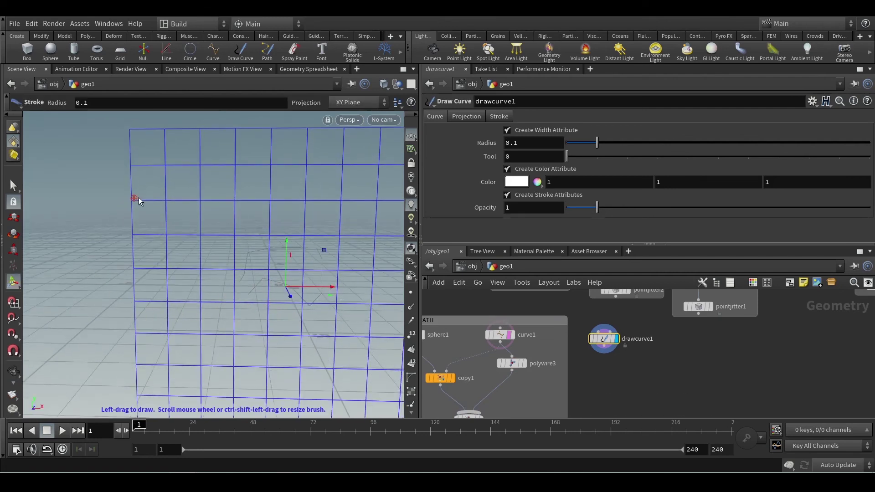
pyautogui.moveTo(168, 342); pyautogui.dragTo(207, 241)
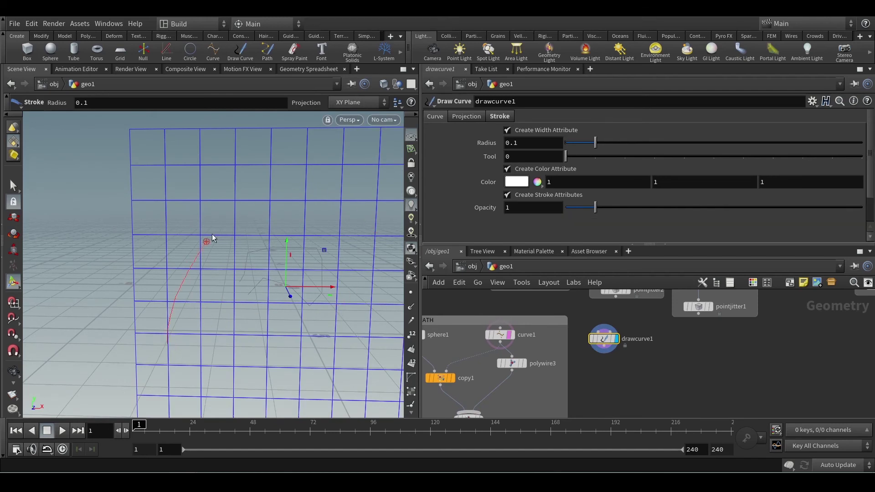
pyautogui.moveTo(356, 196)
pyautogui.mouseDown()
pyautogui.moveTo(355, 374)
pyautogui.moveTo(247, 291)
pyautogui.mouseUp()
pyautogui.moveTo(382, 171)
pyautogui.mouseDown()
pyautogui.moveTo(386, 148)
pyautogui.moveTo(242, 135)
pyautogui.moveTo(259, 172)
pyautogui.moveTo(312, 170)
pyautogui.moveTo(233, 194)
pyautogui.mouseUp()
pyautogui.press('Escape')
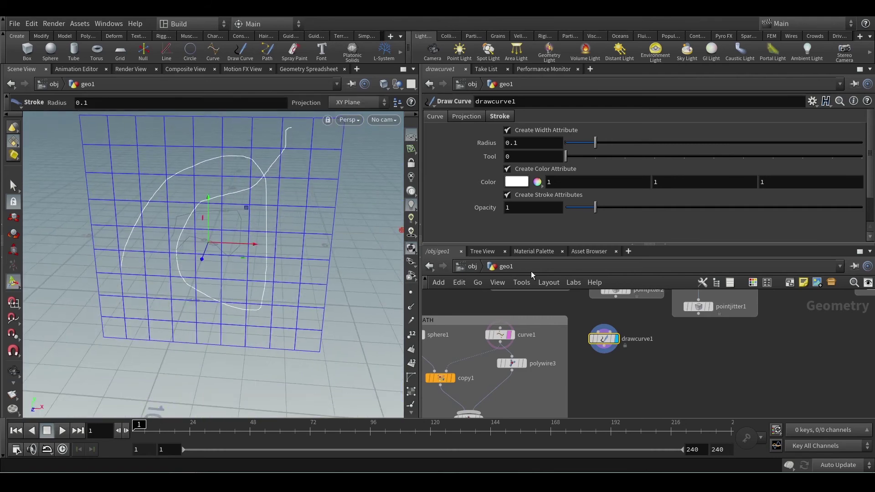
# Step: Set drawcurve1's Projection to YZ Plane and draw a second freehand stroke on that plane
pyautogui.click(461, 117)
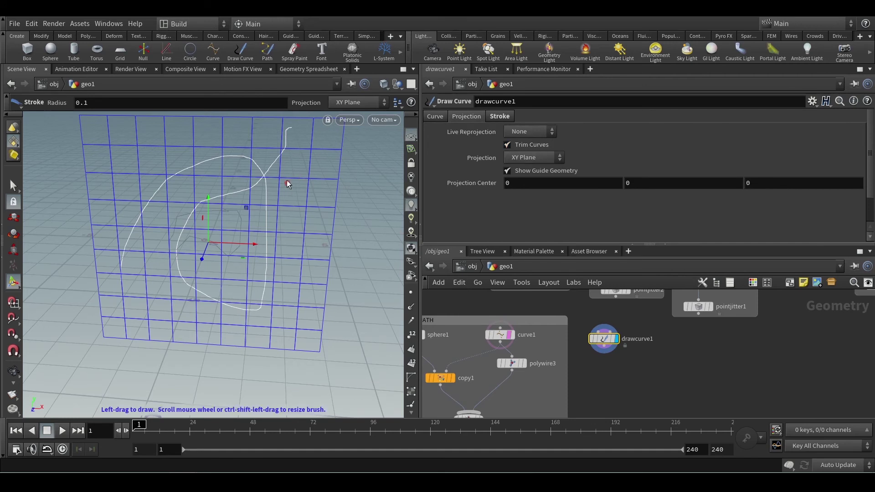
pyautogui.click(497, 117)
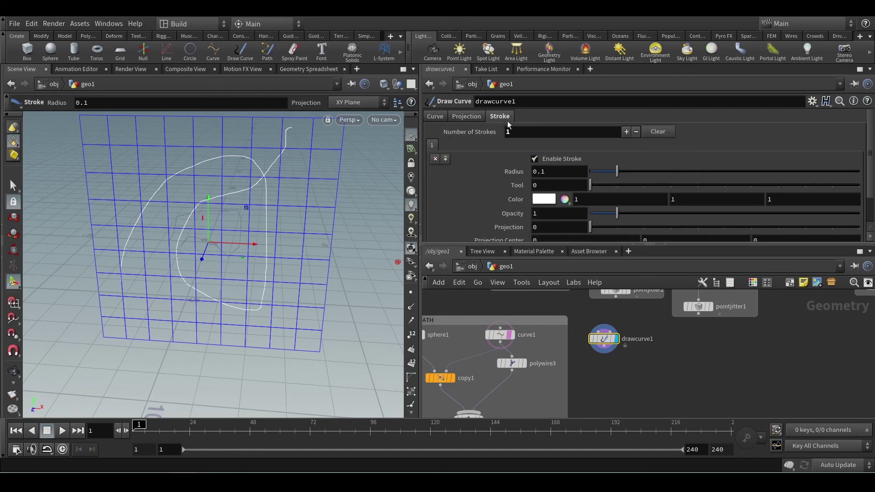
pyautogui.click(471, 118)
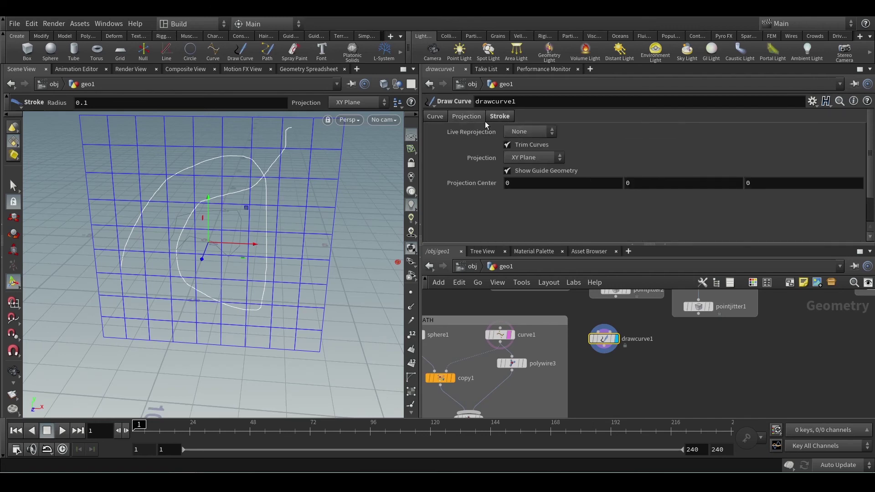
pyautogui.click(535, 160)
pyautogui.click(530, 182)
pyautogui.moveTo(238, 247)
pyautogui.mouseDown()
pyautogui.moveTo(326, 250)
pyautogui.moveTo(354, 262)
pyautogui.moveTo(335, 260)
pyautogui.mouseUp()
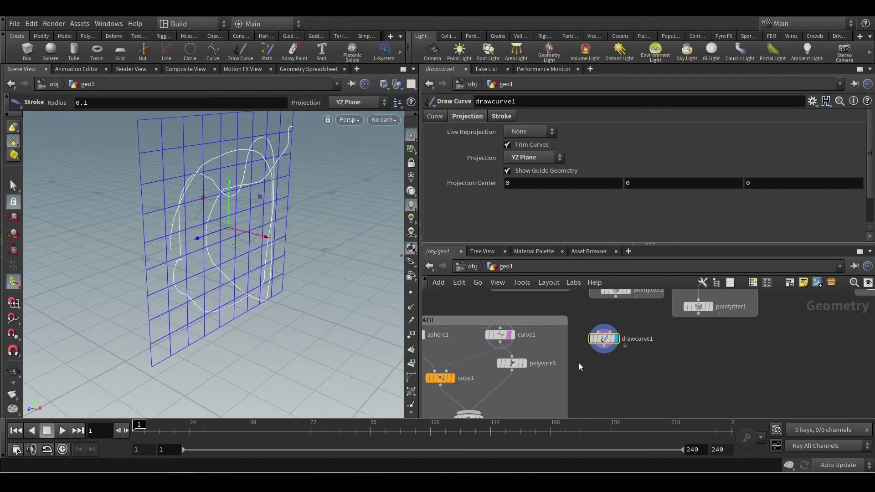
# Step: Wire drawcurve1's output into polywire3's input and display the resulting wire geometry along the freehand strokes
pyautogui.click(513, 354)
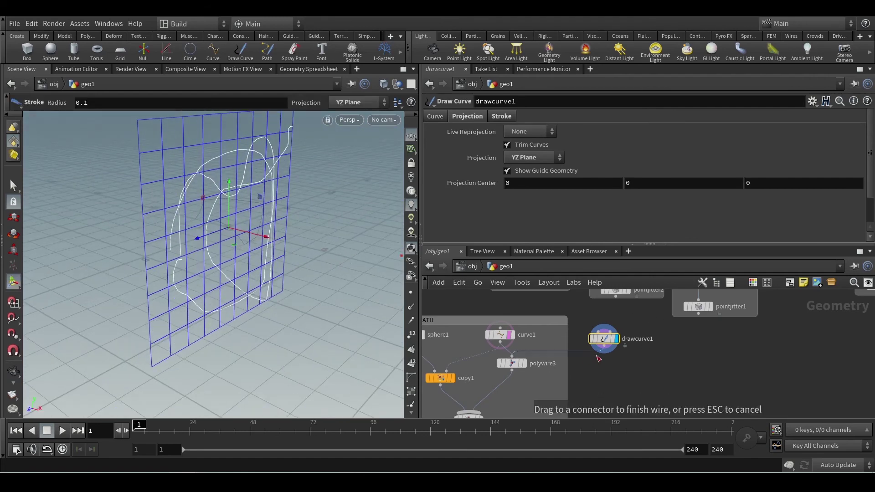
pyautogui.click(603, 347)
pyautogui.click(516, 369)
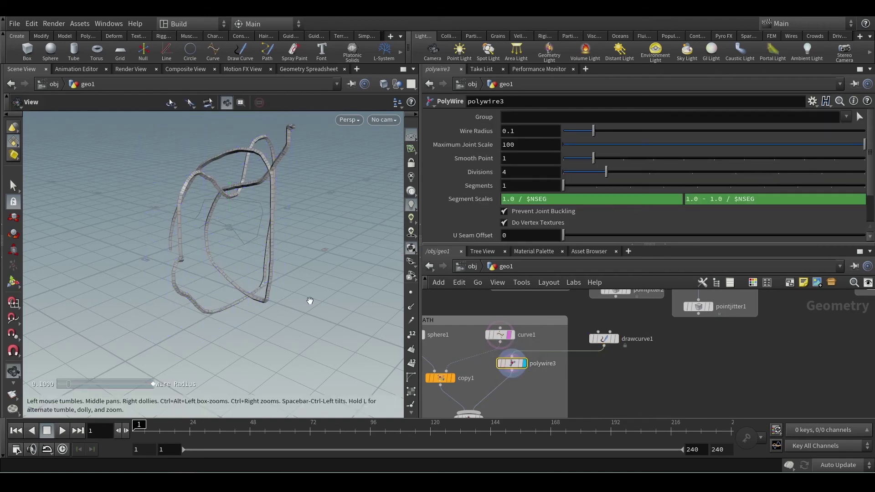
pyautogui.moveTo(309, 302)
pyautogui.mouseDown()
pyautogui.moveTo(292, 246)
pyautogui.moveTo(220, 288)
pyautogui.moveTo(324, 285)
pyautogui.moveTo(337, 250)
pyautogui.moveTo(285, 316)
pyautogui.moveTo(268, 296)
pyautogui.moveTo(238, 291)
pyautogui.moveTo(260, 288)
pyautogui.mouseUp()
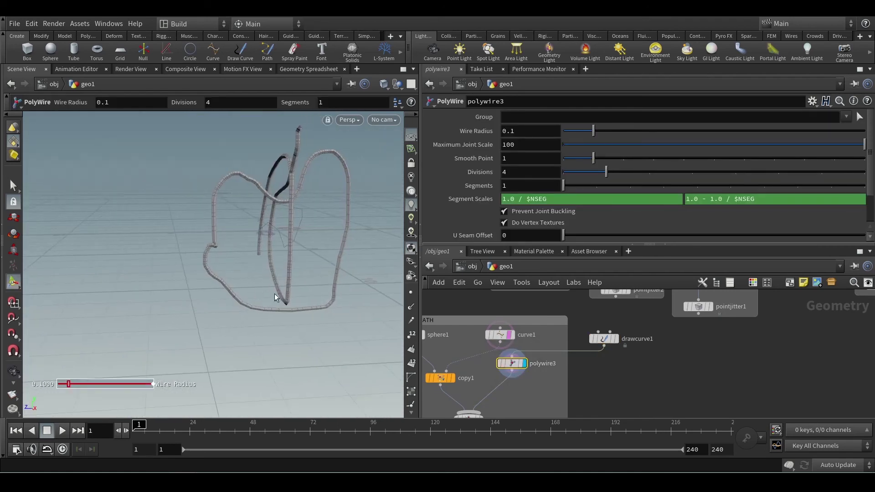
# Step: Display drawcurve1 with point markers shown and examine the points along its freehand strokes
pyautogui.click(609, 337)
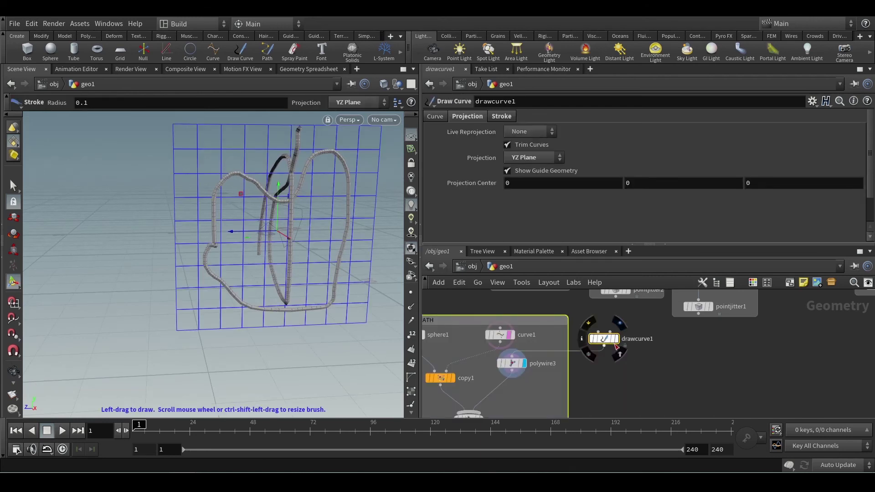
pyautogui.click(615, 338)
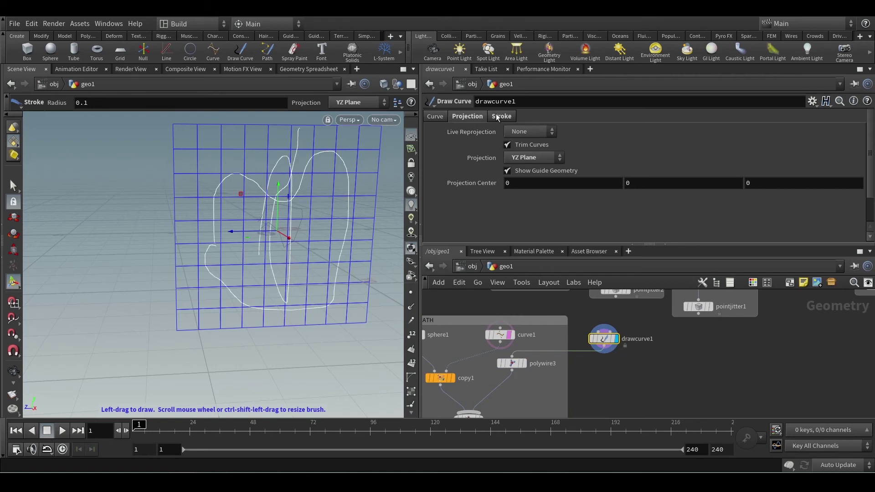
pyautogui.middleClick(602, 342)
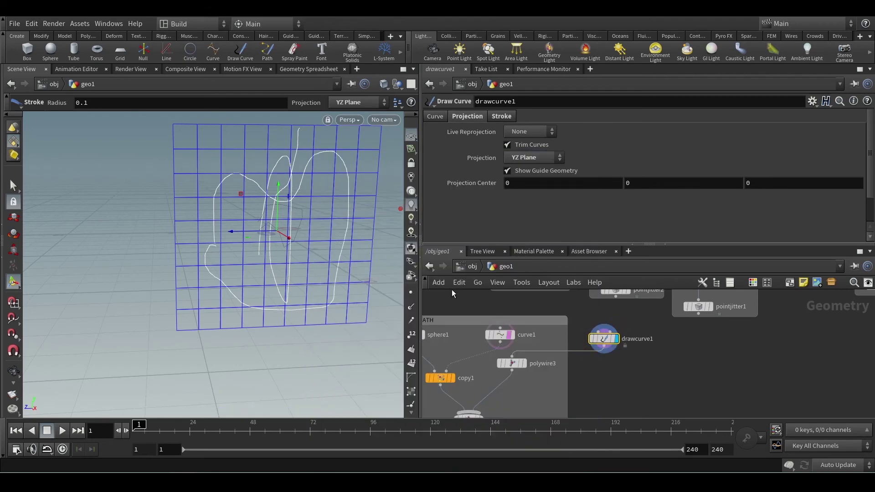
pyautogui.click(411, 294)
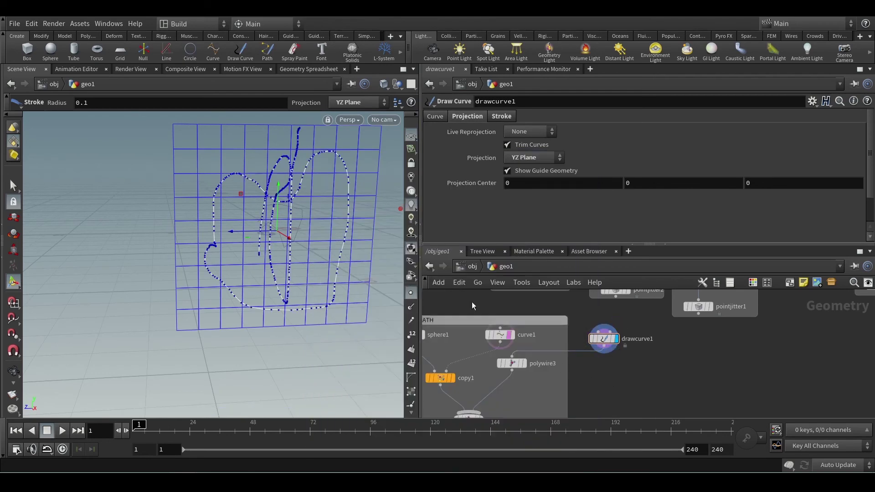
pyautogui.scroll(5, 309, 191)
pyautogui.moveTo(303, 205)
pyautogui.keyDown('alt'); pyautogui.mouseDown()
pyautogui.moveTo(271, 191)
pyautogui.moveTo(352, 205)
pyautogui.moveTo(281, 199)
pyautogui.mouseUp(); pyautogui.keyUp('alt')
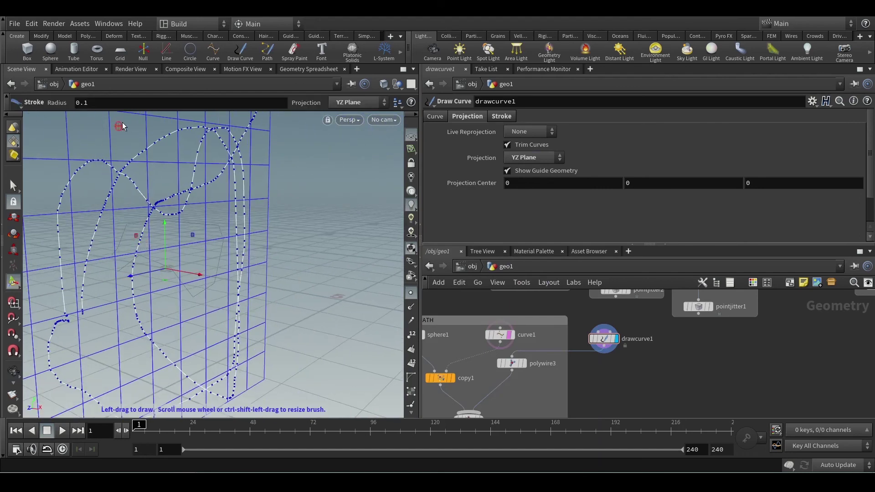
pyautogui.moveTo(624, 368); pyautogui.dragTo(664, 366, button='middle')
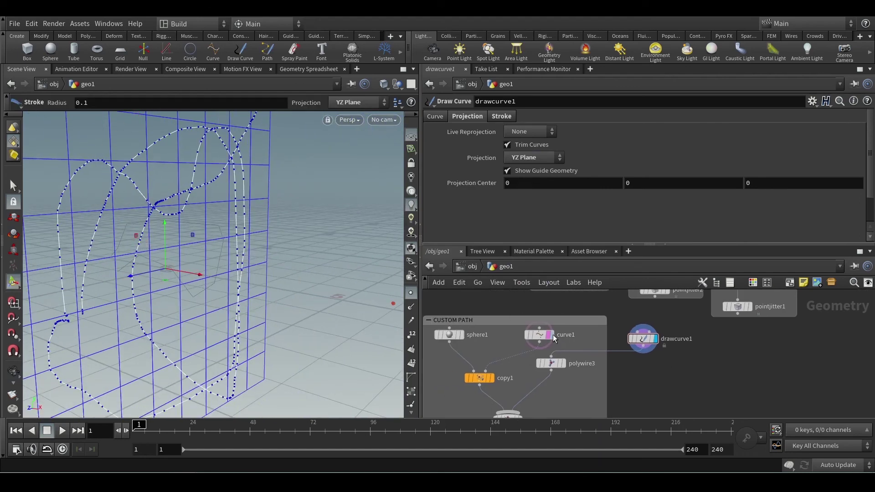
# Step: Display curve1 and examine its control points for comparison with the drawn strokes
pyautogui.click(555, 337)
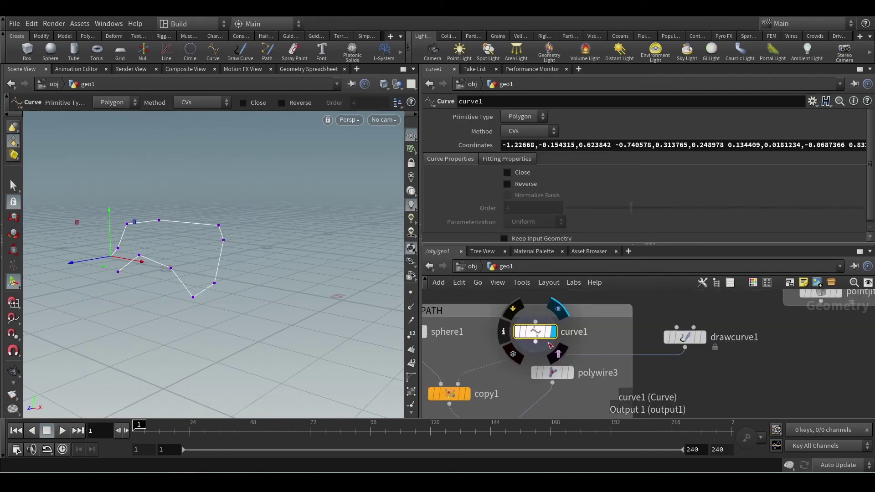
pyautogui.scroll(2, 539, 335)
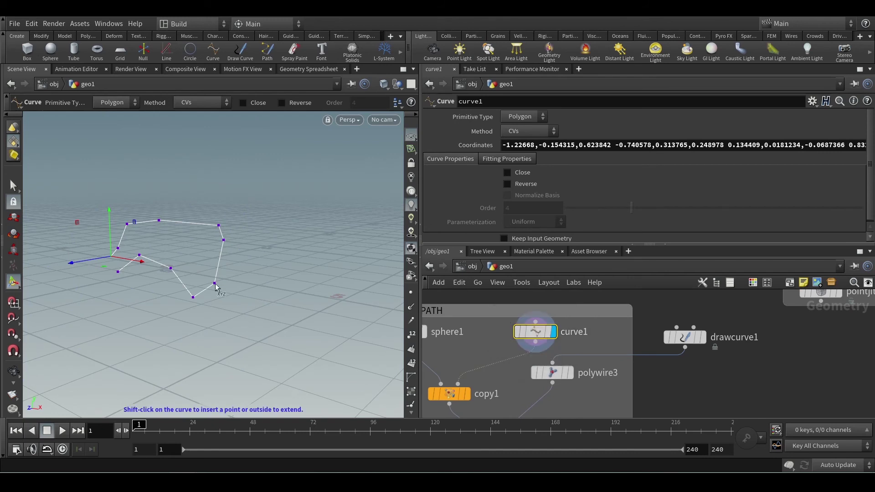
pyautogui.scroll(4, 183, 266)
pyautogui.moveTo(181, 254); pyautogui.dragTo(176, 248)
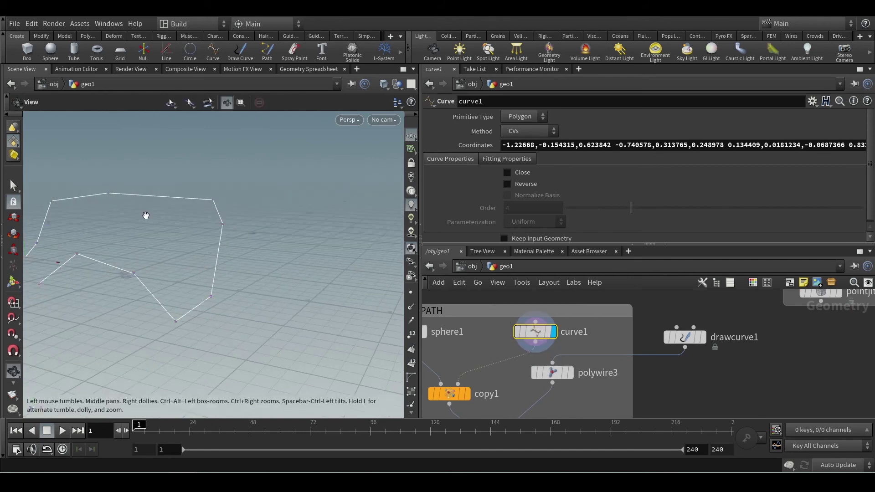
pyautogui.press('Return')
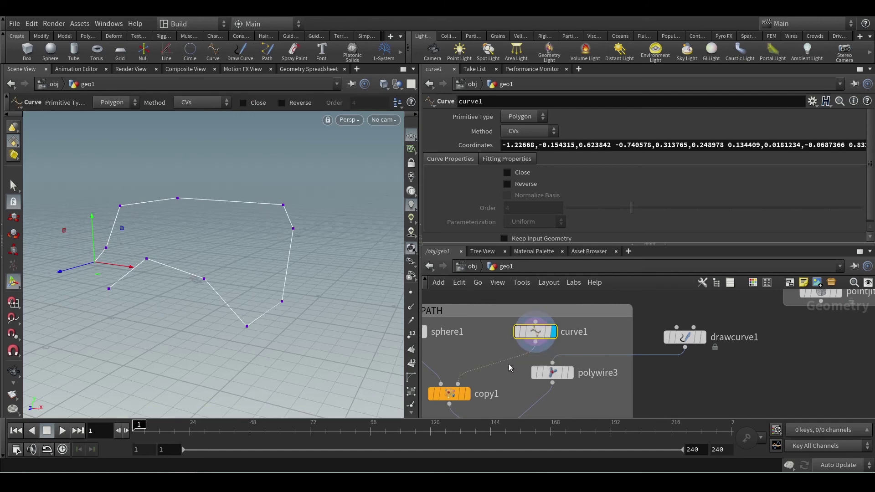
# Step: Combine curve1 and drawcurve1 in a Switch node feeding copy1 and polywire3, and arrange them inside the CUSTOM PATH box
pyautogui.scroll(-3, 632, 379)
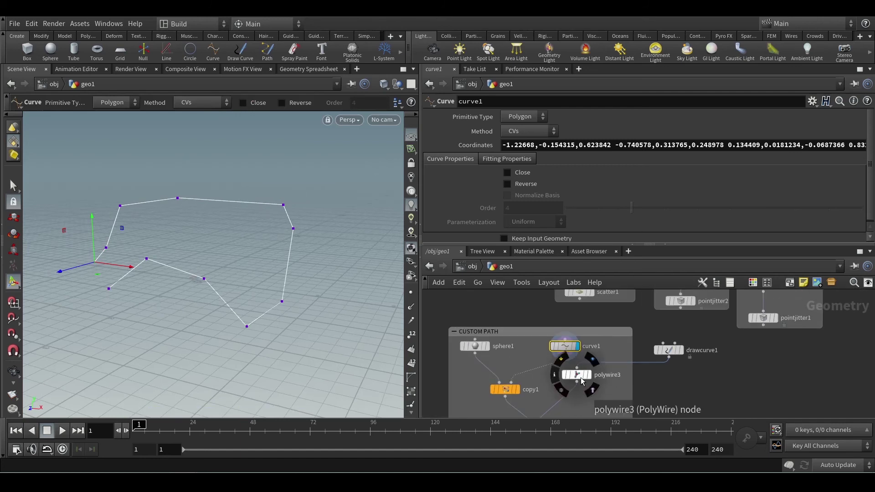
pyautogui.moveTo(577, 376); pyautogui.dragTo(609, 400)
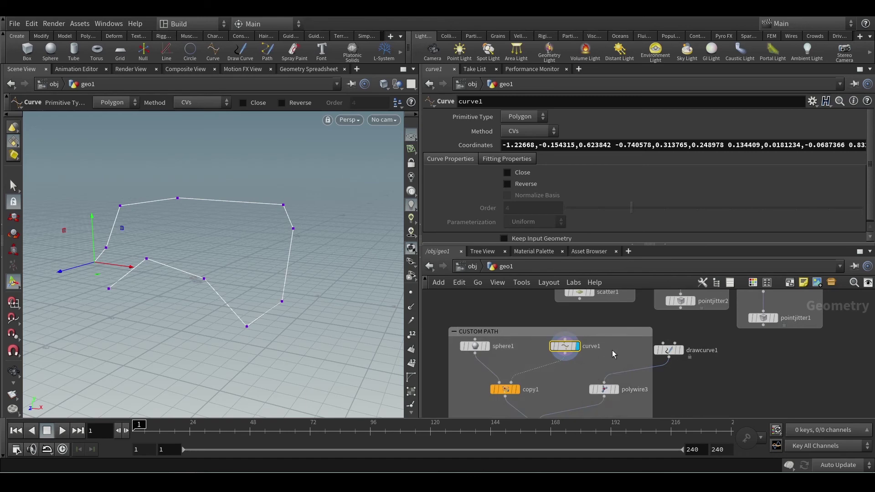
pyautogui.press('Tab')
pyautogui.write('swi')
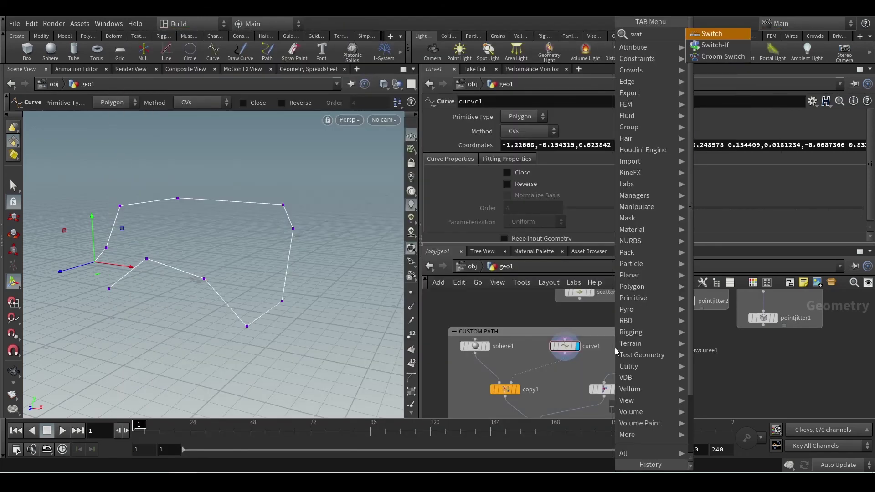
pyautogui.press('Return')
pyautogui.press('Return')
pyautogui.click(669, 324)
pyautogui.click(570, 344)
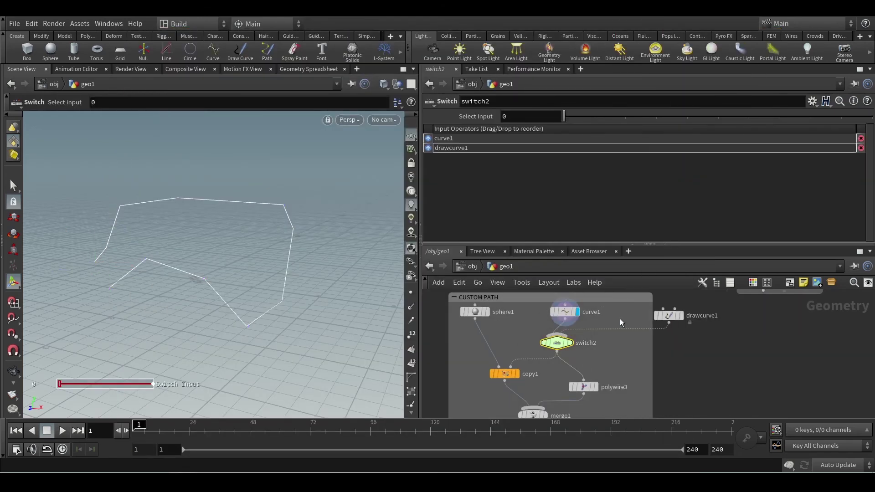
pyautogui.moveTo(668, 315); pyautogui.dragTo(615, 311)
pyautogui.moveTo(556, 351); pyautogui.dragTo(589, 350)
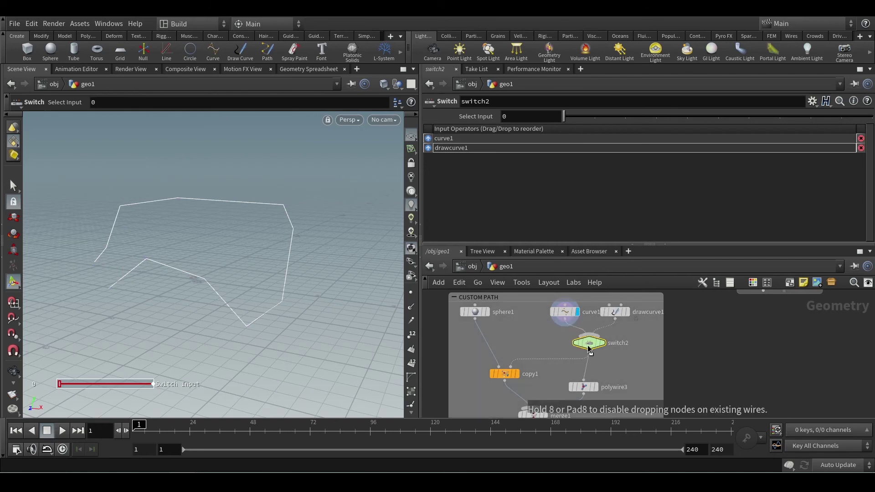
# Step: Display merge1 and set switch2's Select Input to 1 to build the ball-and-rod path from drawcurve1
pyautogui.scroll(-2, 611, 354)
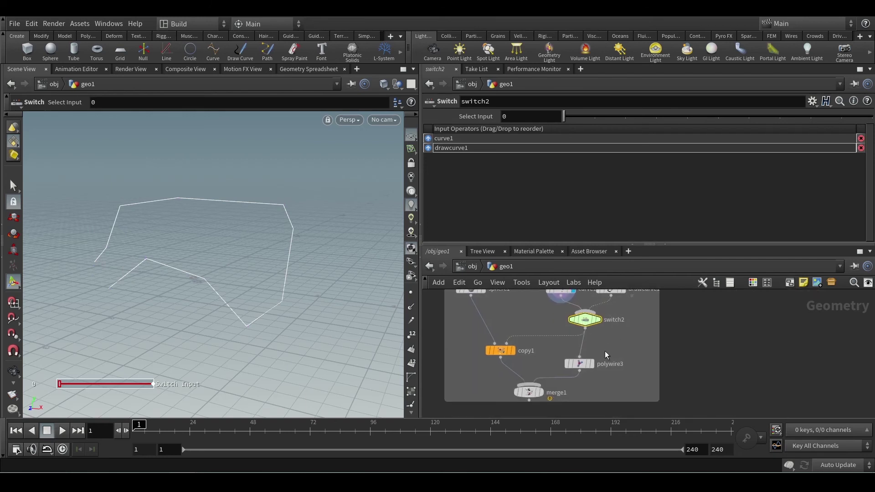
pyautogui.click(545, 394)
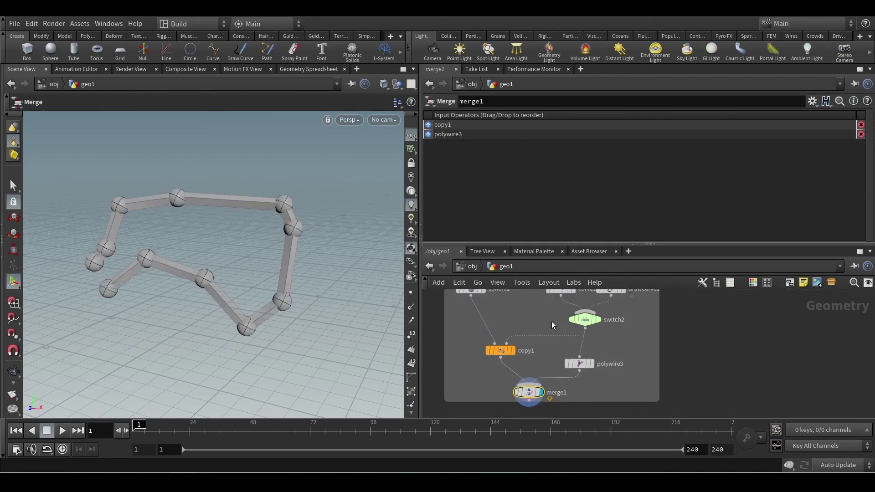
pyautogui.click(585, 319)
pyautogui.moveTo(566, 117); pyautogui.dragTo(594, 117)
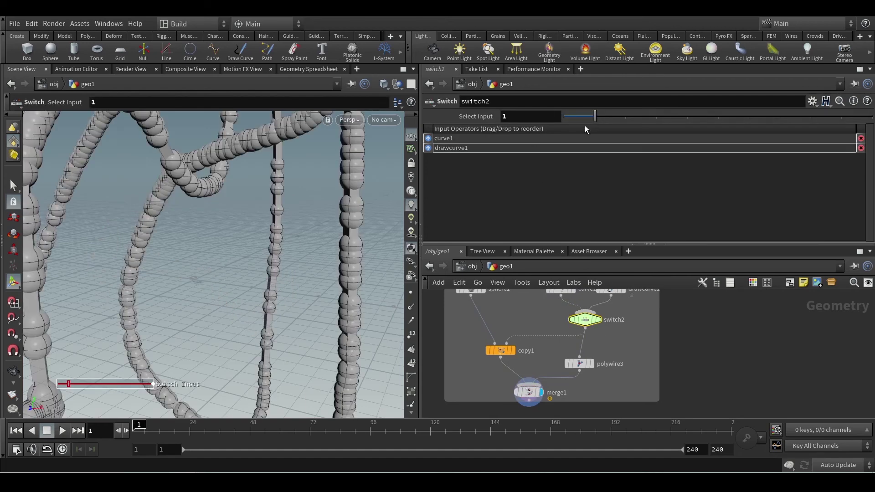
pyautogui.scroll(-4, 234, 248)
pyautogui.keyDown('alt'); pyautogui.moveTo(234, 248); pyautogui.dragTo(175, 252); pyautogui.keyUp('alt')
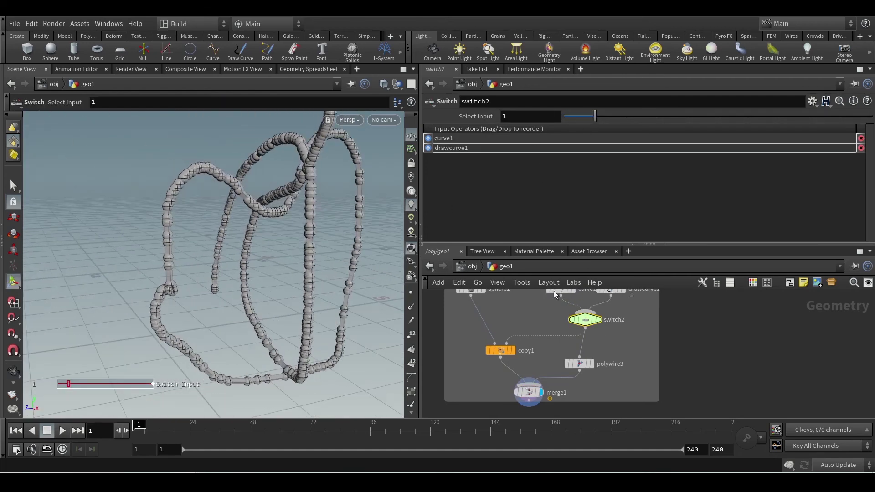
# Step: Display polywire3 and curve1 in turn to examine the wire and the polygon curve in the viewport
pyautogui.click(591, 364)
pyautogui.scroll(3, 649, 351)
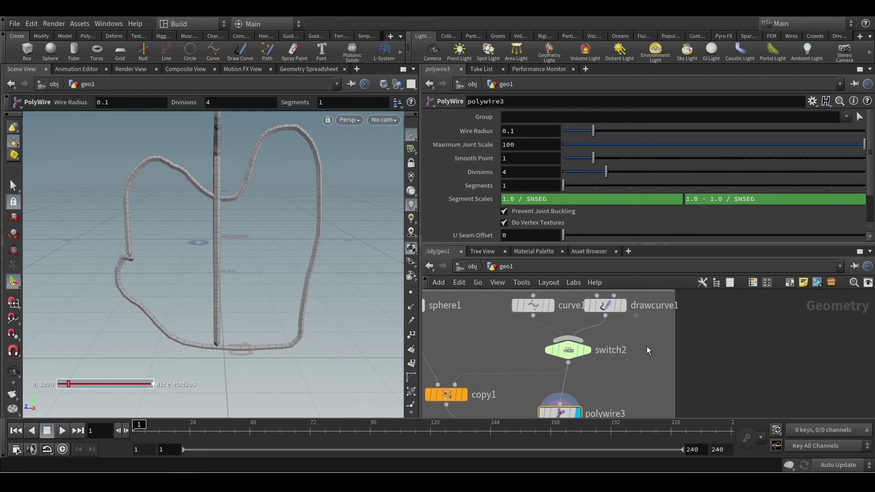
pyautogui.click(531, 308)
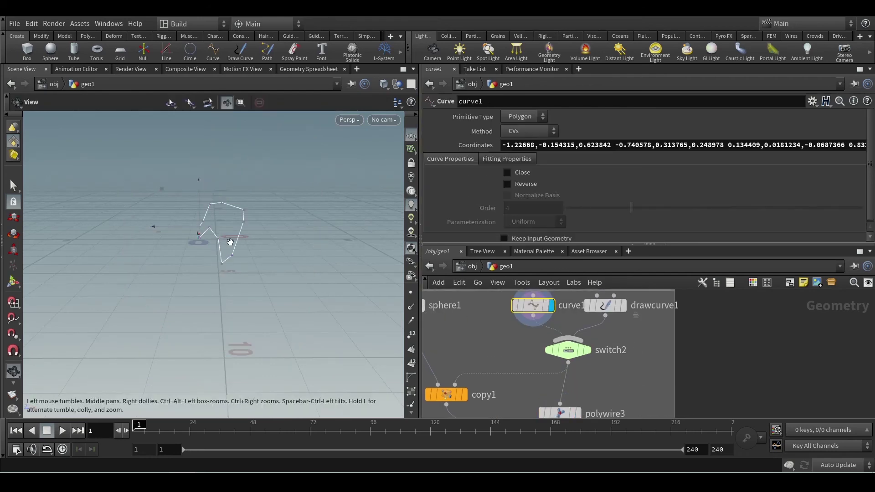
pyautogui.moveTo(230, 242); pyautogui.dragTo(238, 221)
pyautogui.scroll(5, 235, 246)
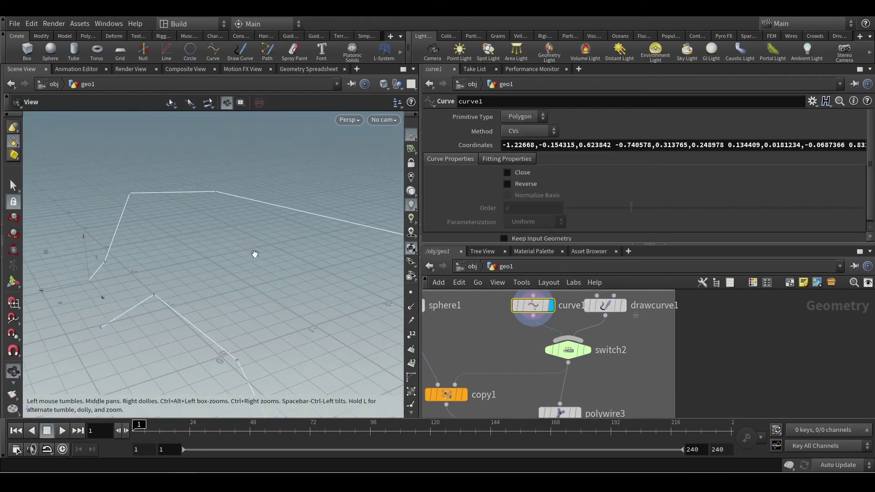
pyautogui.moveTo(254, 253); pyautogui.dragTo(220, 228)
pyautogui.press('Return')
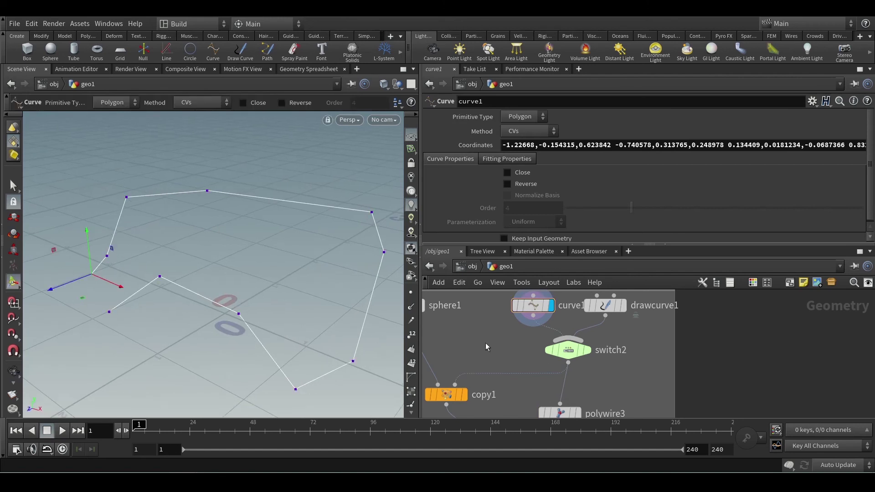
# Step: Place curve1 on the other side of drawcurve1 and reorder switch2's inputs so drawcurve1 comes first
pyautogui.scroll(-4, 592, 339)
pyautogui.moveTo(574, 324)
pyautogui.mouseDown()
pyautogui.moveTo(652, 330)
pyautogui.moveTo(569, 324)
pyautogui.mouseUp()
pyautogui.click(588, 349)
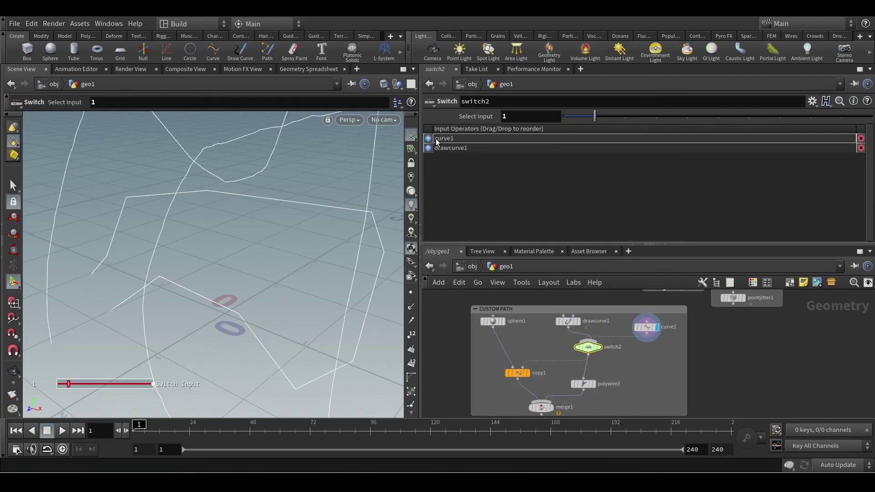
pyautogui.moveTo(428, 148); pyautogui.dragTo(428, 137)
# Step: Add a Scatter node wired from curve1's output, placed below curve1 in the CUSTOM PATH box, and display it
pyautogui.scroll(3, 656, 338)
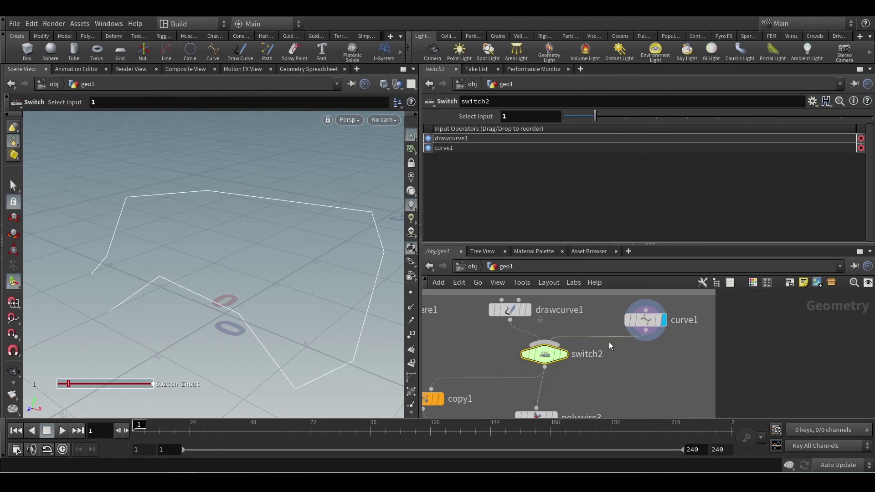
pyautogui.scroll(2, 663, 355)
pyautogui.moveTo(663, 354); pyautogui.dragTo(642, 357, button='middle')
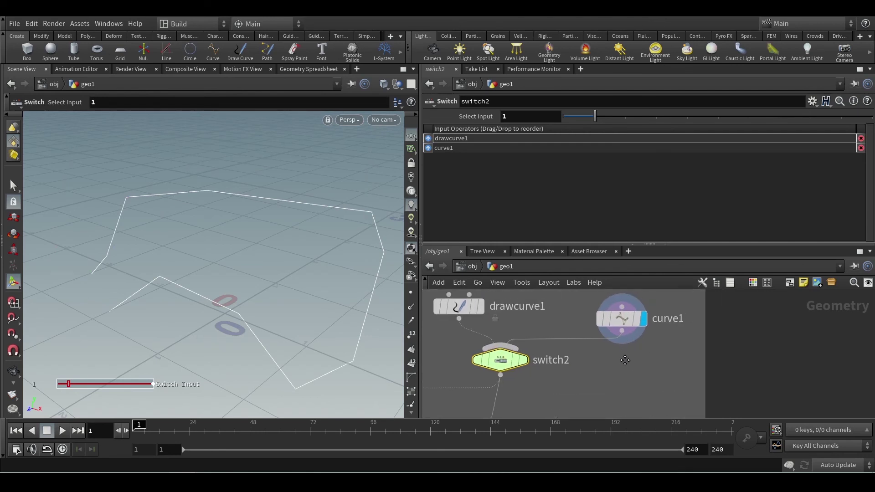
pyautogui.scroll(-2, 603, 346)
pyautogui.moveTo(599, 320); pyautogui.dragTo(613, 351)
pyautogui.scroll(1, 638, 334)
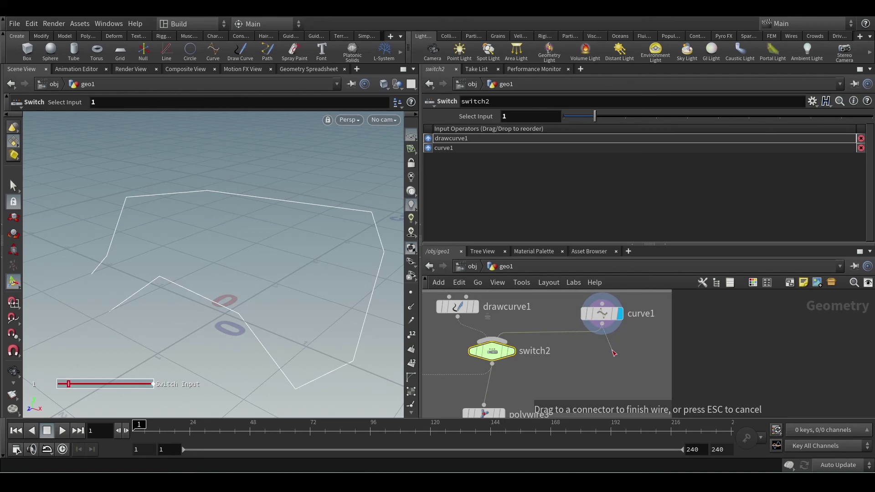
pyautogui.press('Tab')
pyautogui.write('sc')
pyautogui.press('Return')
# Step: Check the scattered points along curve1 with point markers on and off, and set scatter2's Force Total Count to 102
pyautogui.click(411, 293)
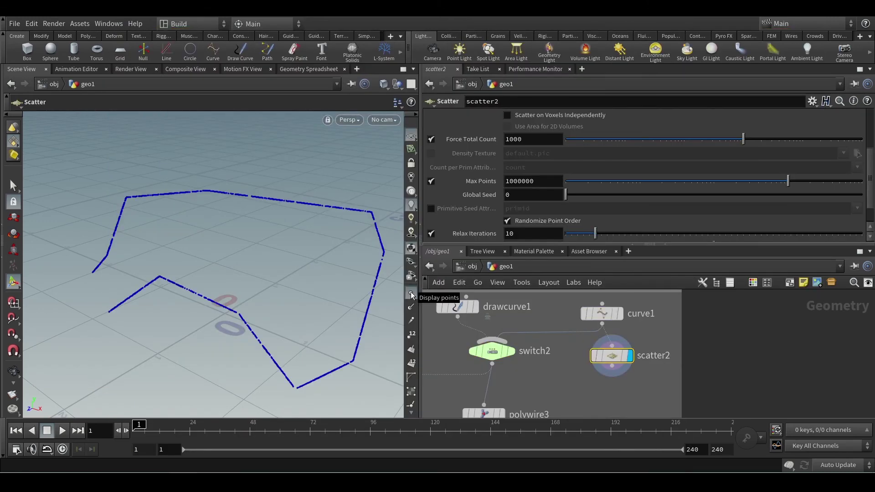
pyautogui.click(411, 293)
pyautogui.scroll(4, 297, 276)
pyautogui.scroll(-5, 288, 273)
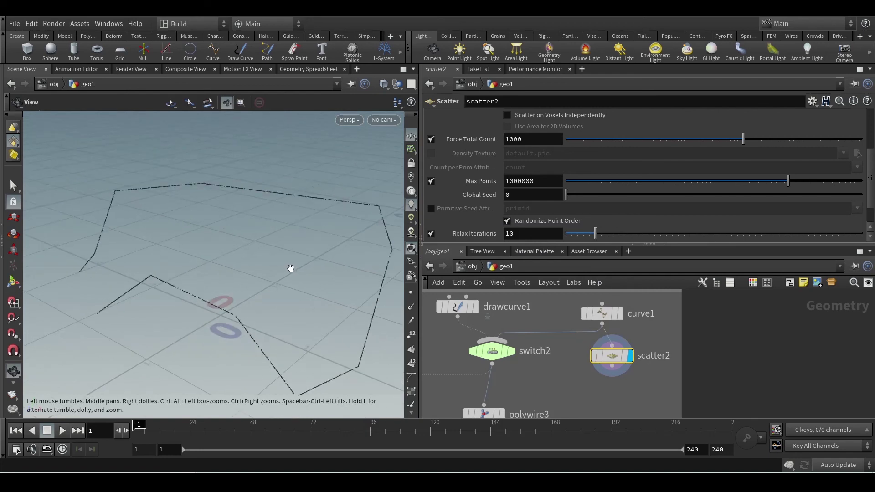
pyautogui.press('Return')
pyautogui.moveTo(743, 139); pyautogui.dragTo(682, 140)
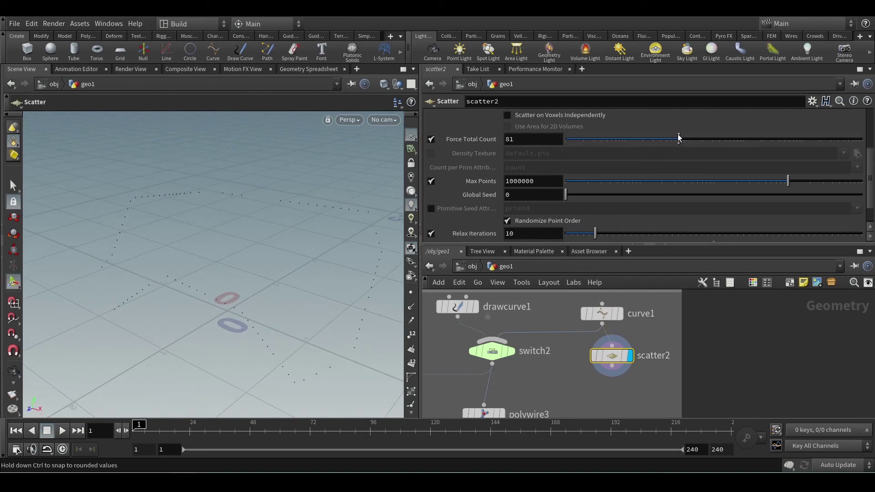
pyautogui.moveTo(685, 139); pyautogui.dragTo(733, 138)
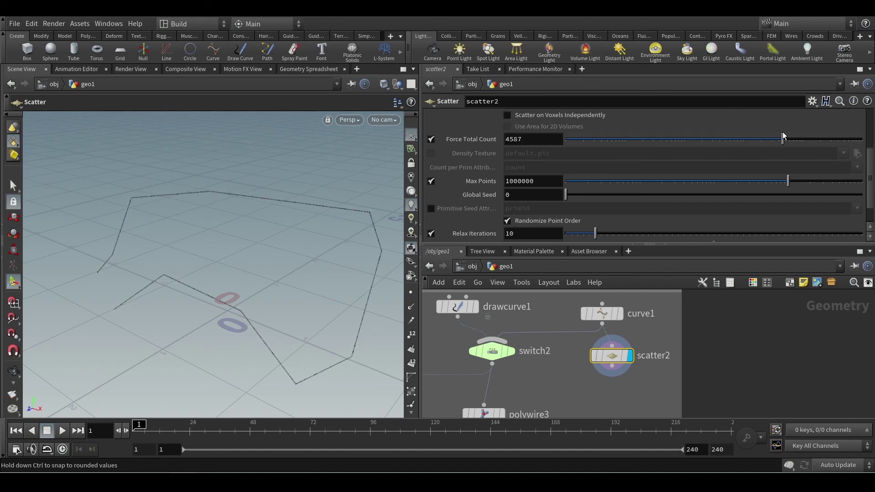
pyautogui.moveTo(781, 132); pyautogui.dragTo(706, 133)
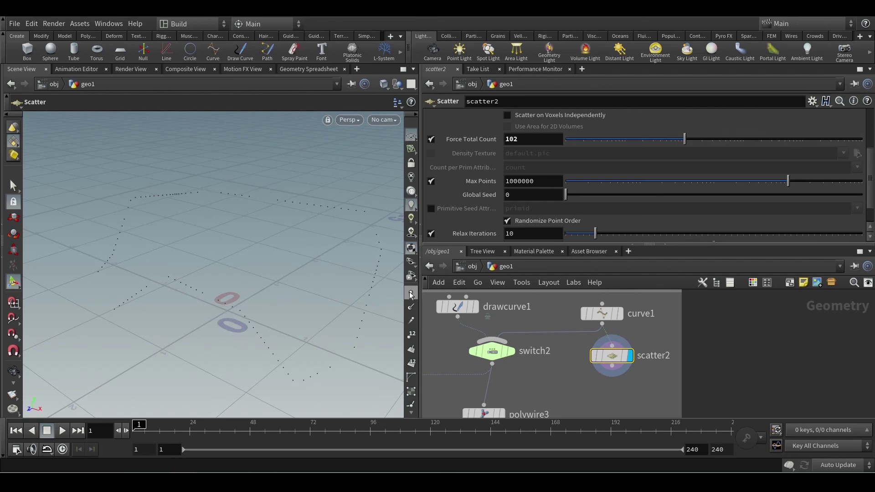
# Step: Examine the scattered points along curve1 from another angle and move scatter2 farther aside to make room below curve1
pyautogui.press('Escape')
pyautogui.moveTo(316, 278); pyautogui.dragTo(242, 252)
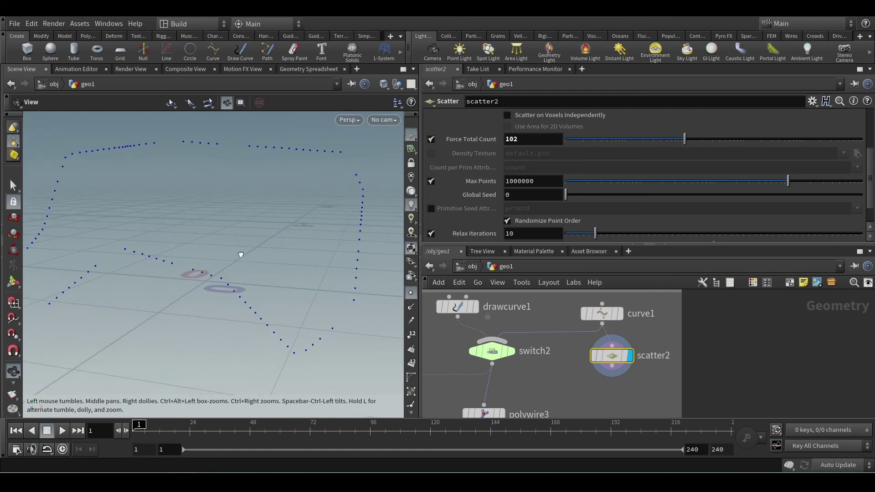
pyautogui.press('Return')
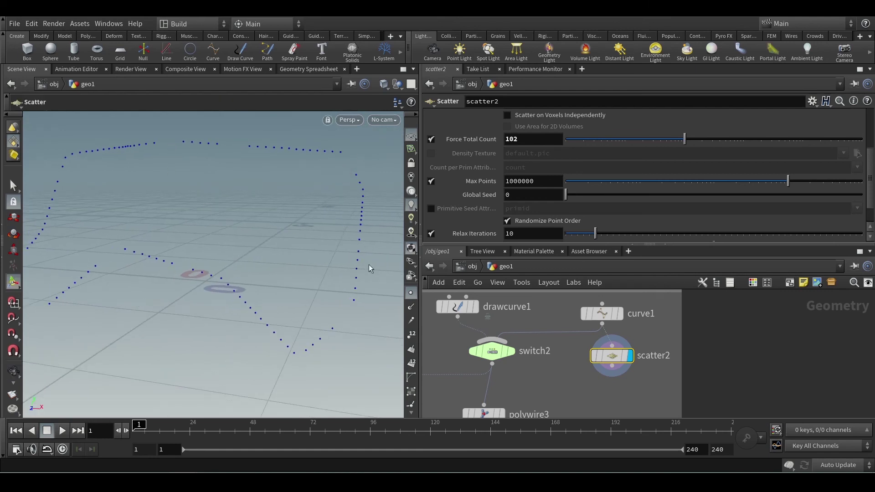
pyautogui.moveTo(612, 356); pyautogui.dragTo(660, 352)
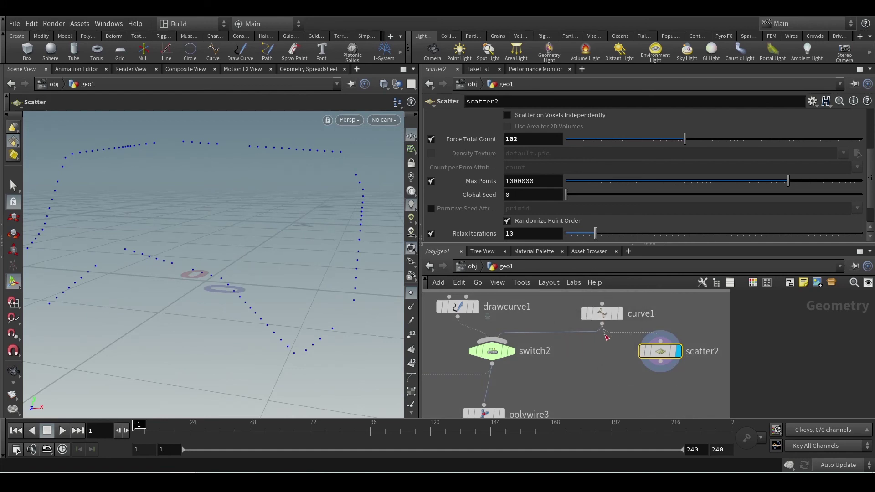
# Step: Add a Resample node wired from curve1's output, placed below curve1 beside scatter2, and display it
pyautogui.click(601, 325)
pyautogui.press('Tab')
pyautogui.moveTo(642, 299)
pyautogui.moveTo(638, 365)
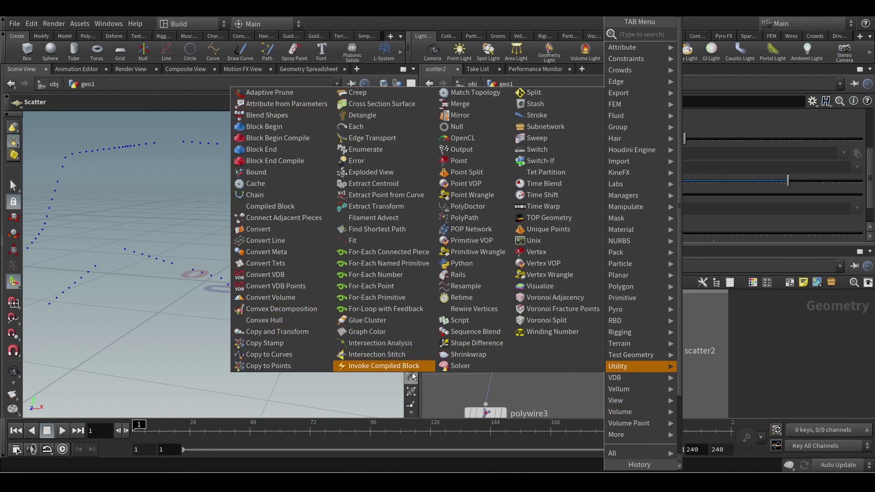
pyautogui.click(472, 286)
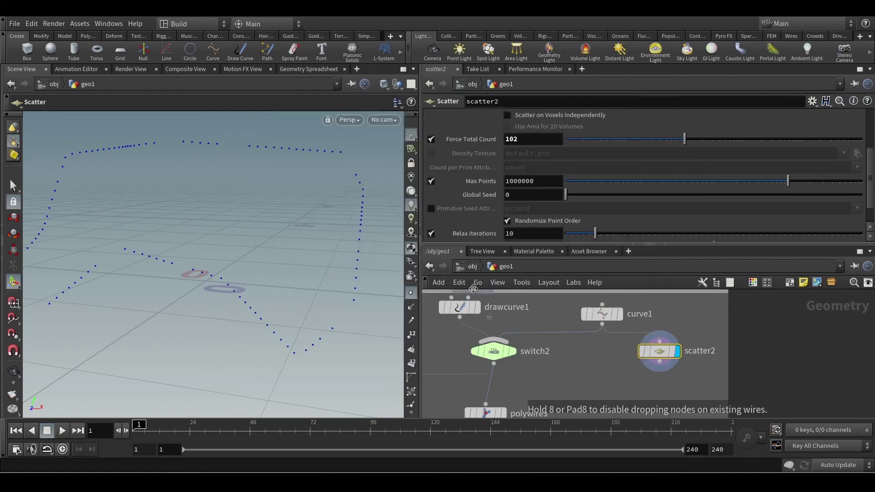
pyautogui.click(606, 376)
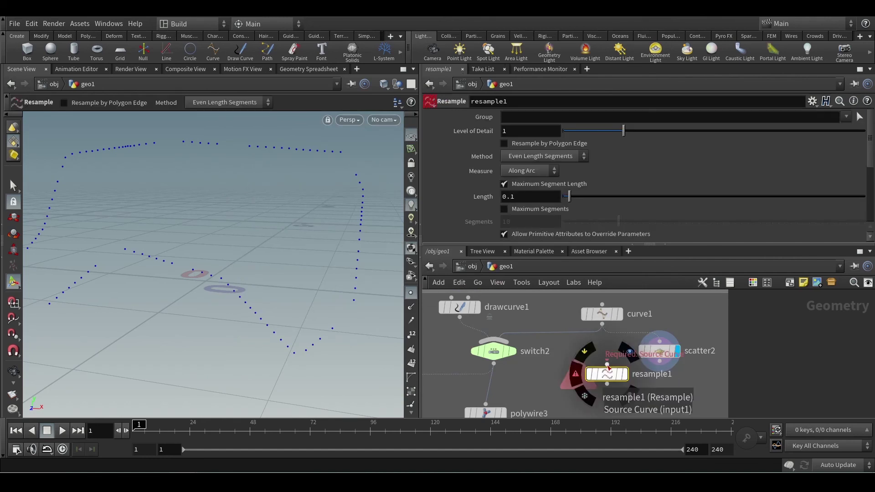
pyautogui.moveTo(607, 364); pyautogui.dragTo(602, 324)
pyautogui.click(625, 377)
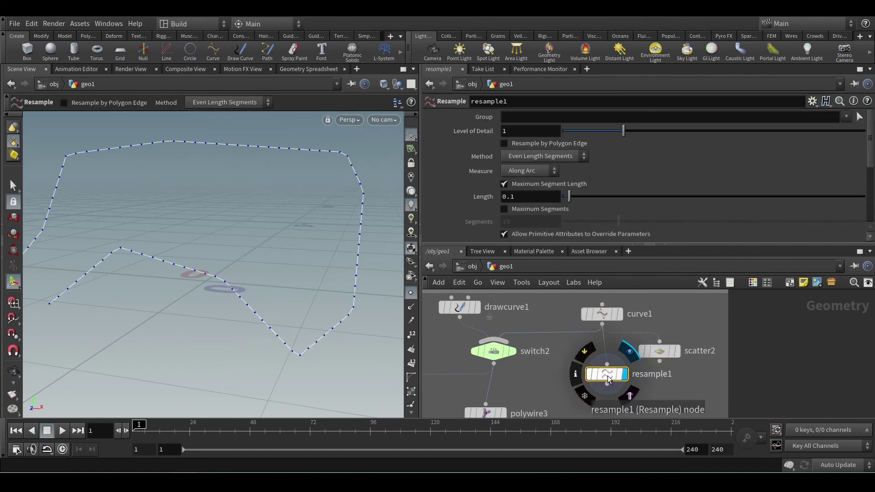
# Step: Try a maximum segment Length of 0.03 on resample1 and restore it to 0.1
pyautogui.press('Escape')
pyautogui.moveTo(140, 306); pyautogui.dragTo(161, 302)
pyautogui.press('Return')
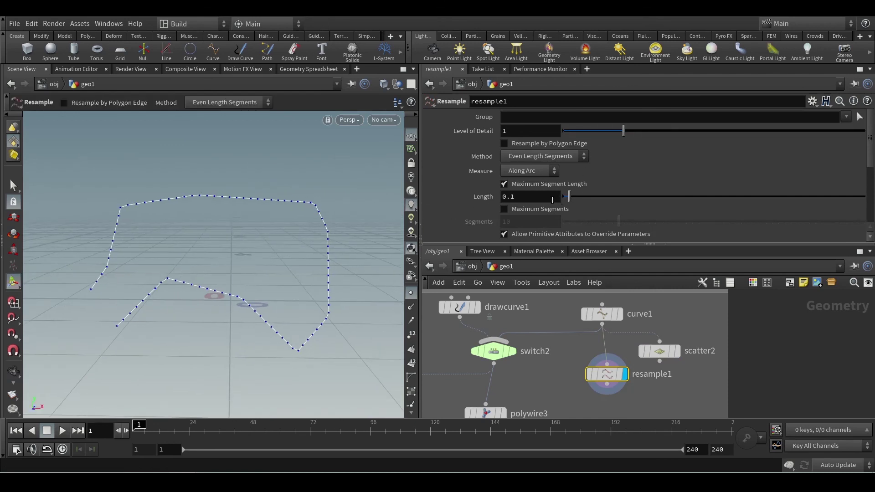
pyautogui.moveTo(536, 197); pyautogui.dragTo(538, 202, button='middle')
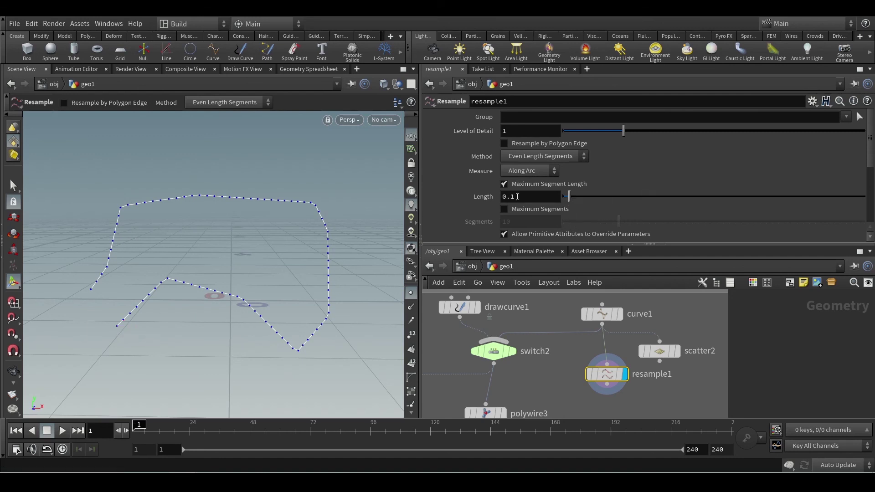
pyautogui.moveTo(511, 196); pyautogui.dragTo(572, 200, button='middle')
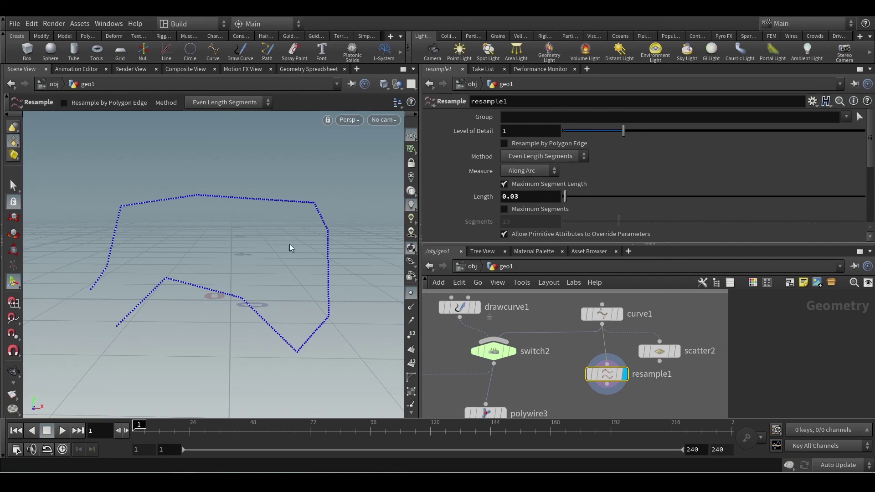
pyautogui.scroll(-3, 289, 243)
pyautogui.scroll(4, 290, 244)
pyautogui.press('Return')
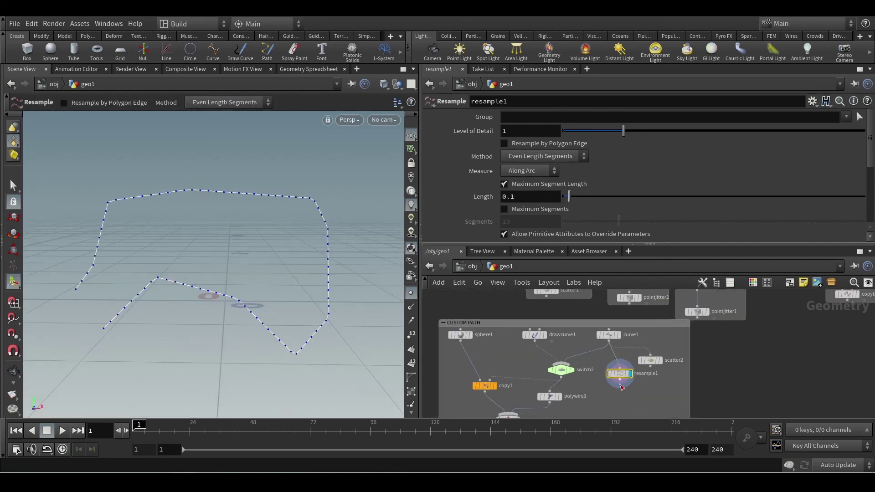
# Step: Wire resample1's output into switch2 and tidy the positions of scatter2, resample1 and switch2 in the CUSTOM PATH box
pyautogui.moveTo(620, 382); pyautogui.dragTo(573, 368)
pyautogui.moveTo(650, 360); pyautogui.dragTo(667, 361)
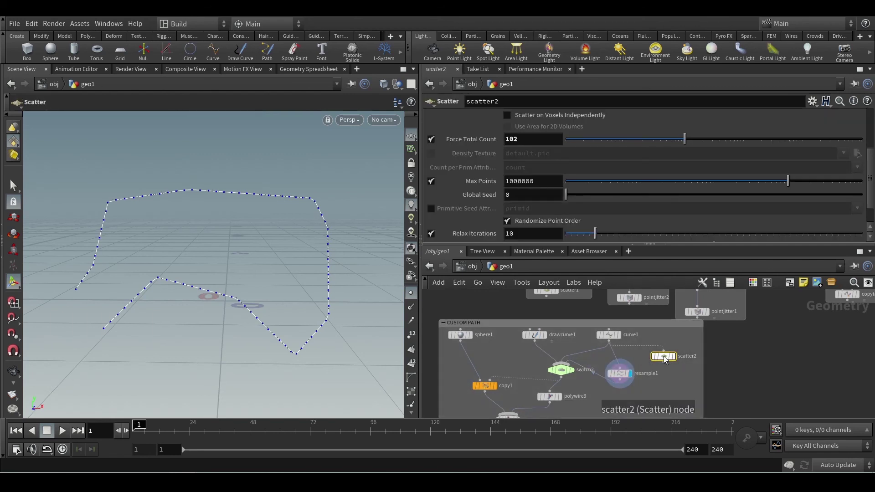
pyautogui.moveTo(621, 378); pyautogui.dragTo(618, 362)
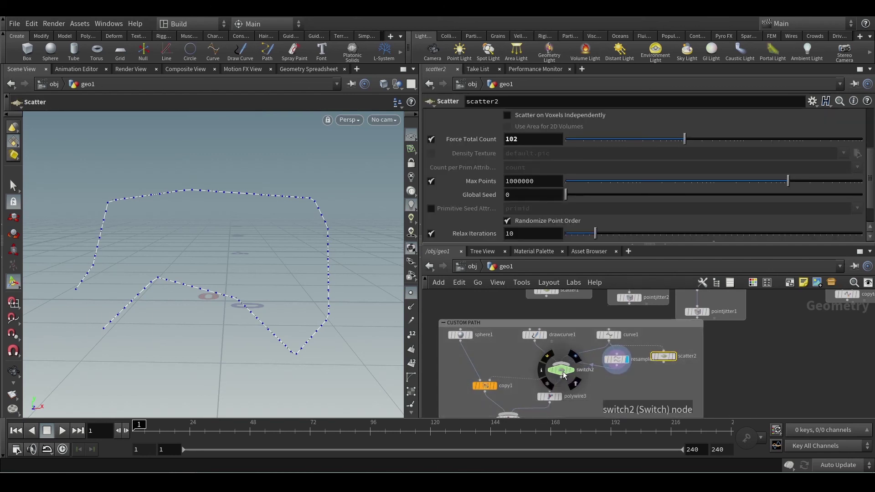
pyautogui.moveTo(562, 371); pyautogui.dragTo(566, 375)
pyautogui.moveTo(610, 387); pyautogui.dragTo(618, 367, button='middle')
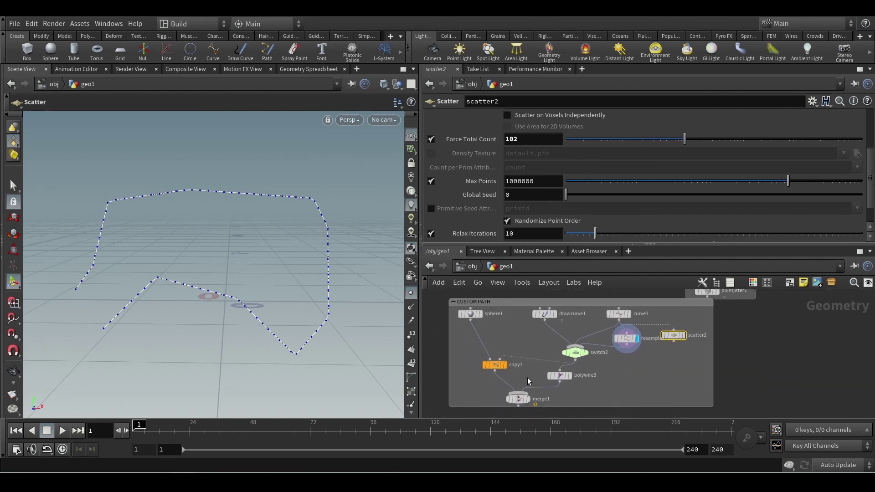
# Step: Display merge1 and set switch2's Select Input to 2 so the ball-and-rod path follows the resampled curve
pyautogui.click(528, 400)
pyautogui.click(518, 399)
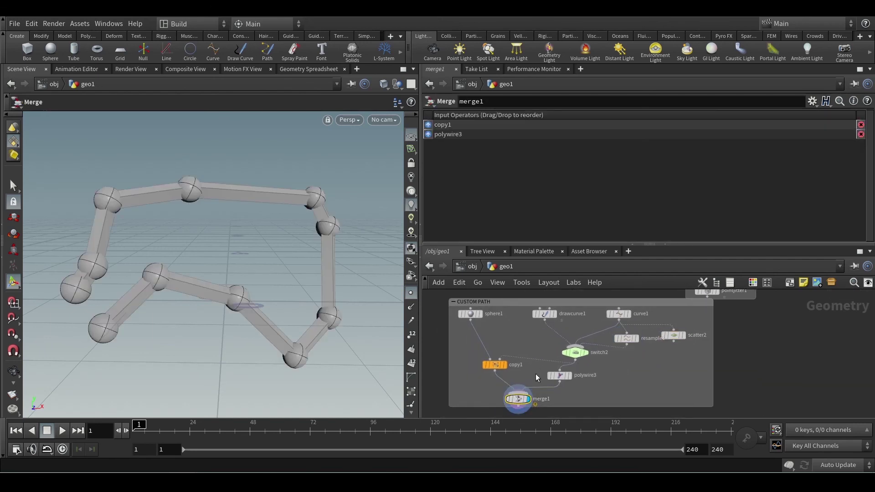
pyautogui.click(565, 351)
pyautogui.moveTo(617, 115); pyautogui.dragTo(618, 117)
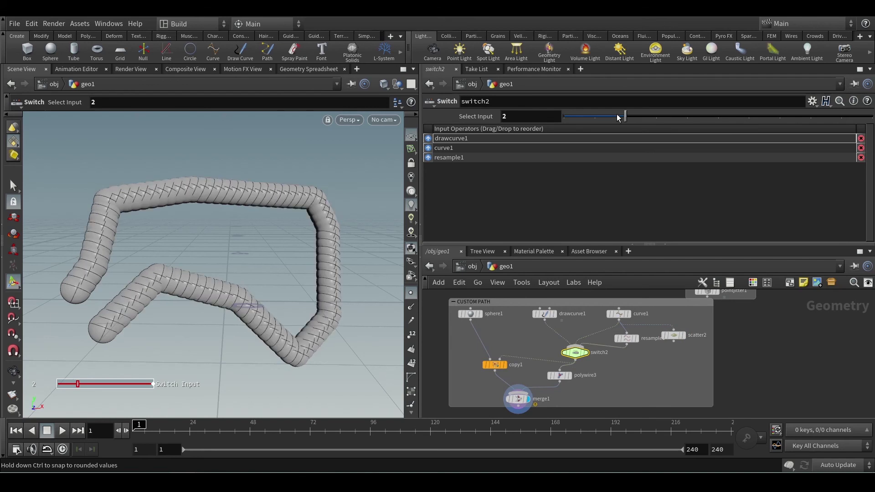
pyautogui.moveTo(281, 266)
pyautogui.mouseDown()
pyautogui.moveTo(230, 264)
pyautogui.moveTo(295, 265)
pyautogui.mouseUp()
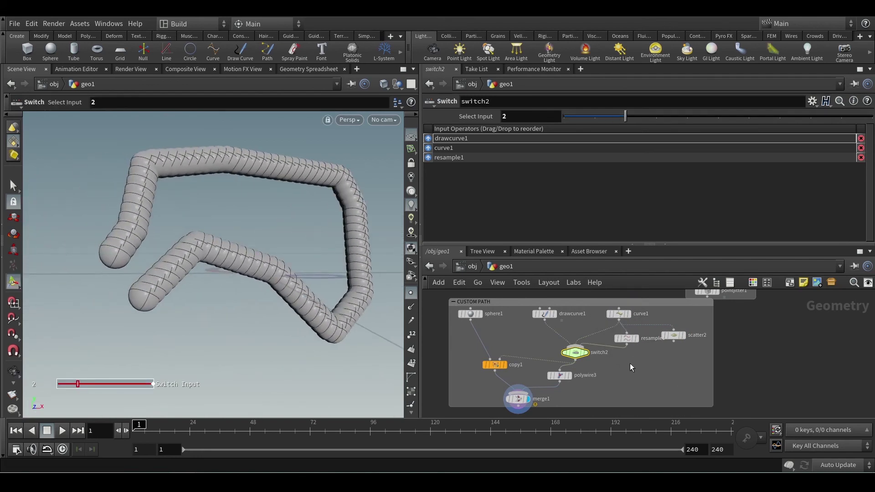
pyautogui.scroll(6, 630, 363)
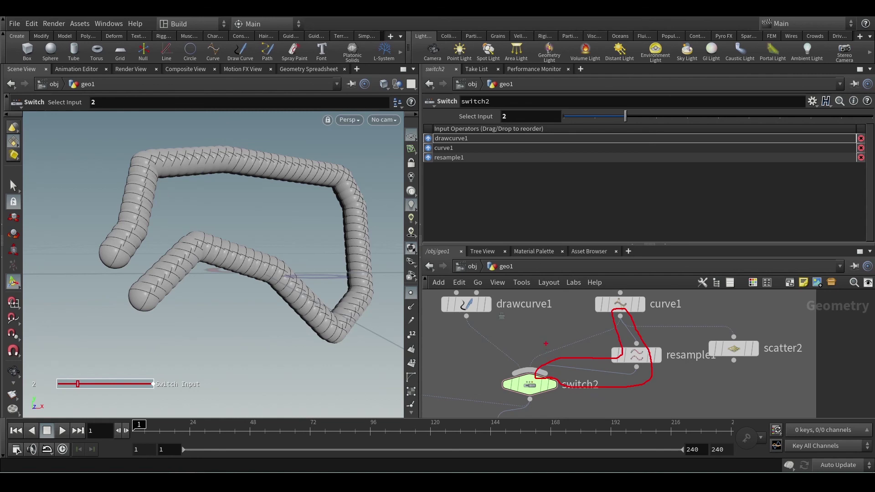
pyautogui.moveTo(473, 314); pyautogui.dragTo(511, 340)
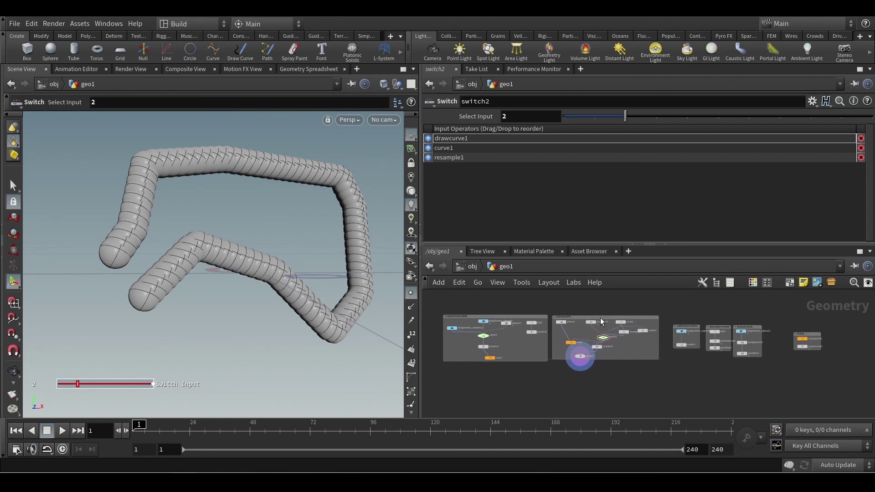
# Step: Select copy2 and examine its Copy Stamp settings and its place among the FUN WITH POLYWIRE and CUSTOM PATH networks
pyautogui.scroll(5, 674, 349)
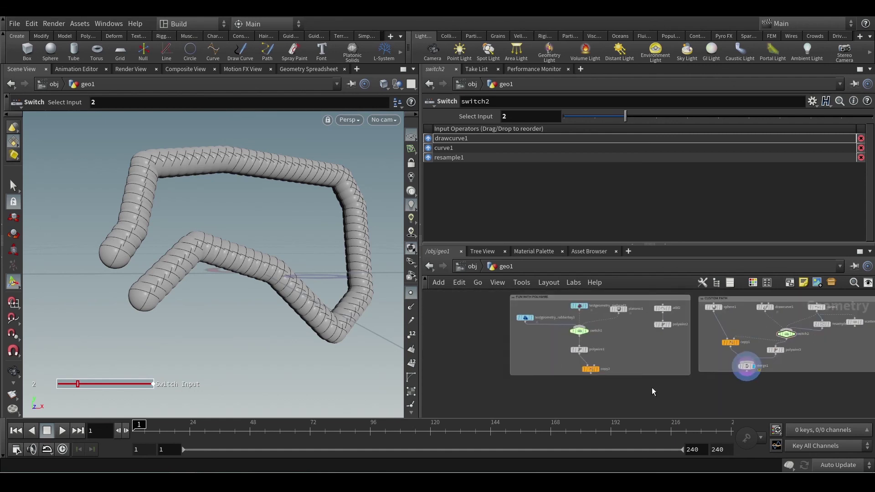
pyautogui.scroll(3, 651, 387)
pyautogui.moveTo(673, 387); pyautogui.dragTo(643, 382, button='middle')
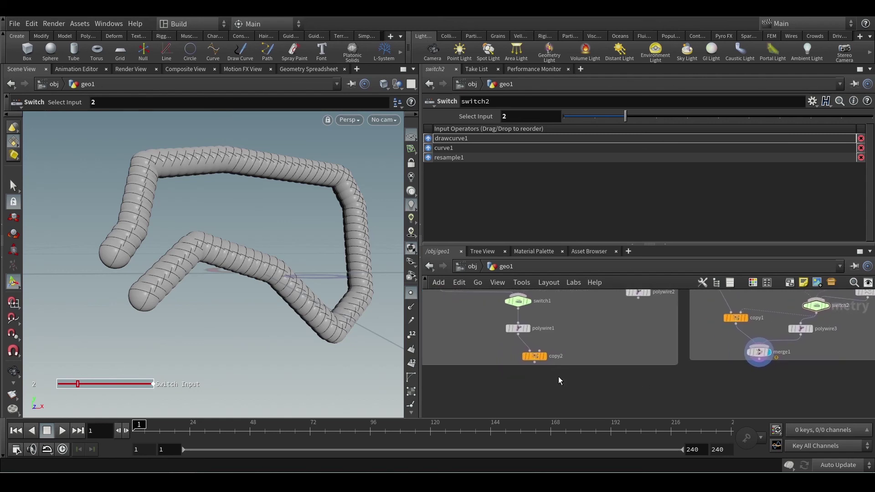
pyautogui.click(535, 358)
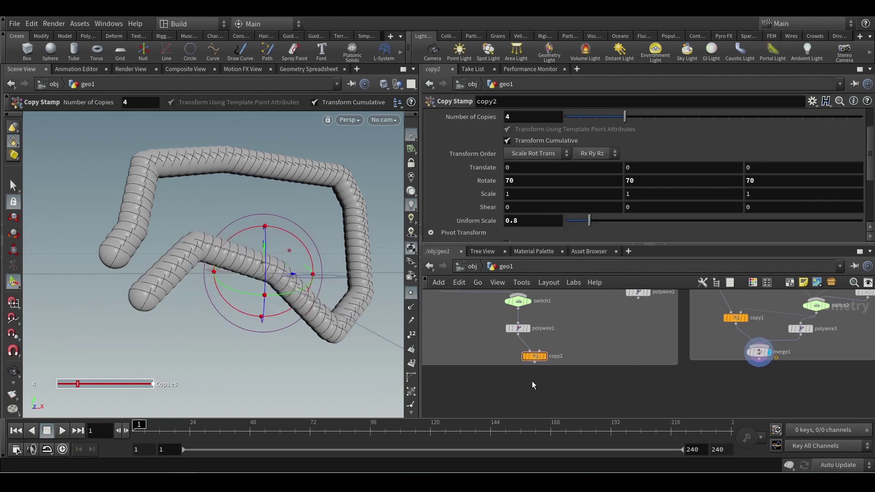
pyautogui.moveTo(560, 383); pyautogui.dragTo(547, 396, button='middle')
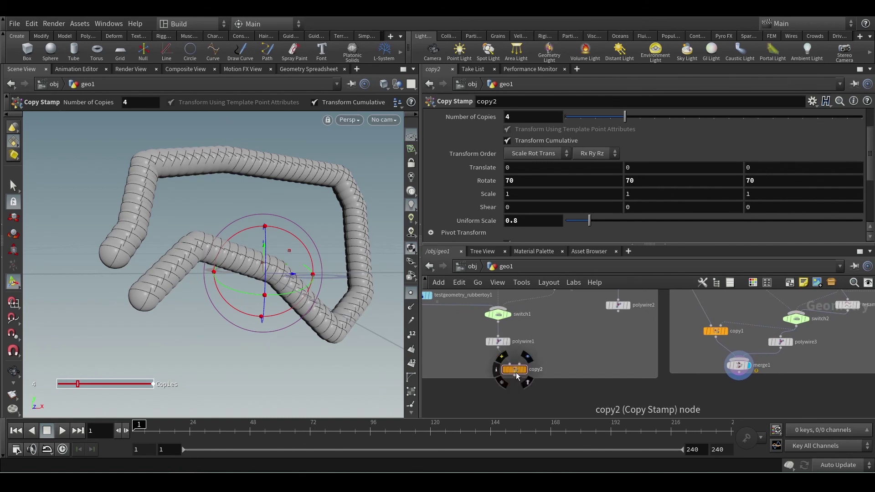
pyautogui.scroll(5, 540, 389)
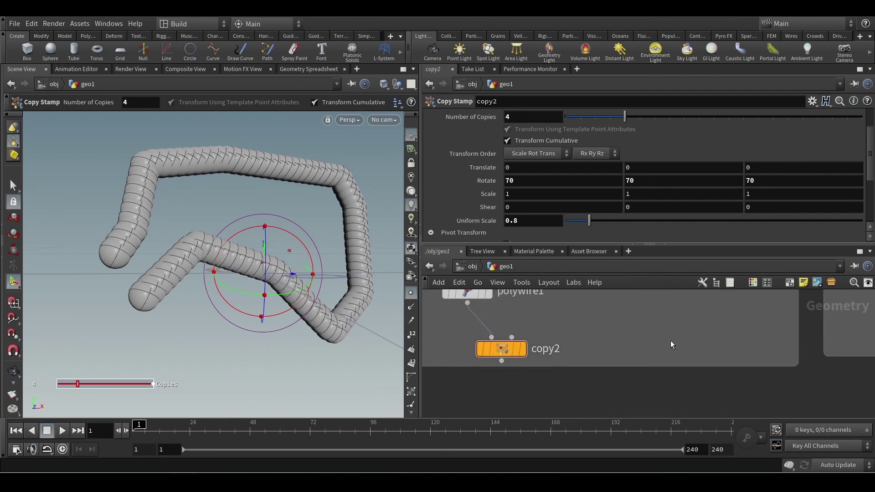
pyautogui.scroll(-5, 671, 340)
pyautogui.moveTo(704, 327); pyautogui.dragTo(643, 361, button='middle')
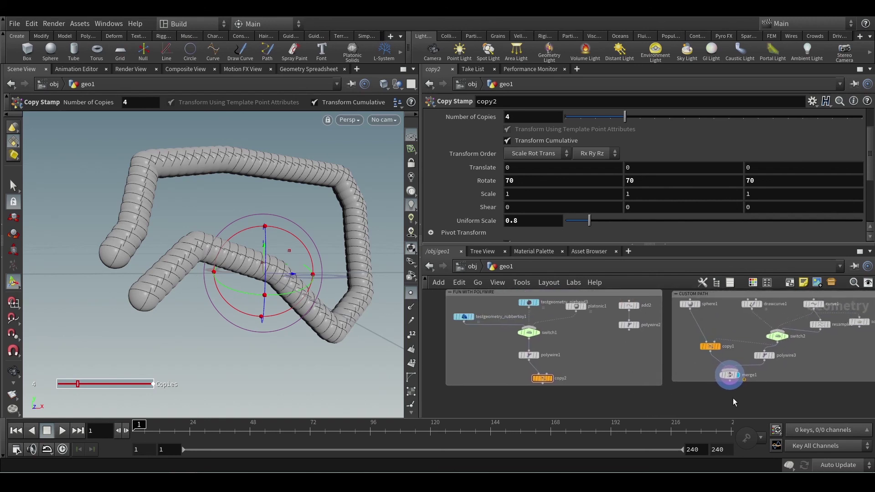
pyautogui.press('h')
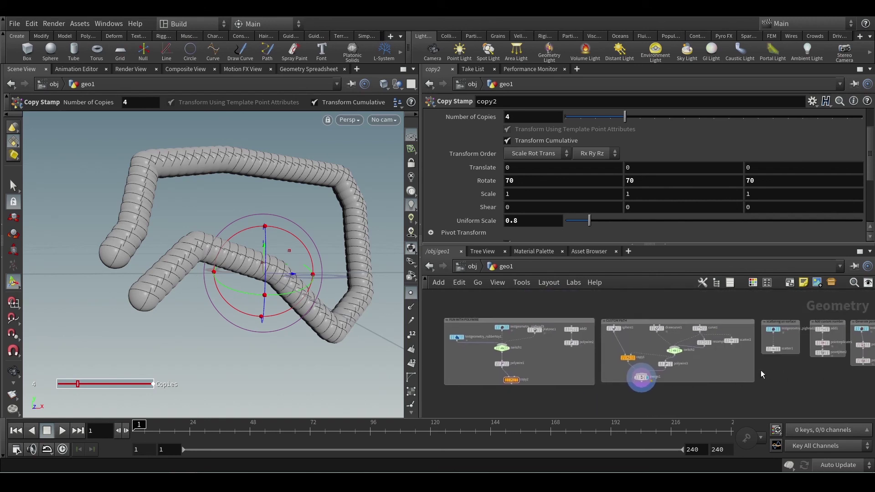
pyautogui.scroll(5, 544, 383)
pyautogui.moveTo(518, 394); pyautogui.dragTo(639, 383, button='middle')
pyautogui.scroll(1, 614, 375)
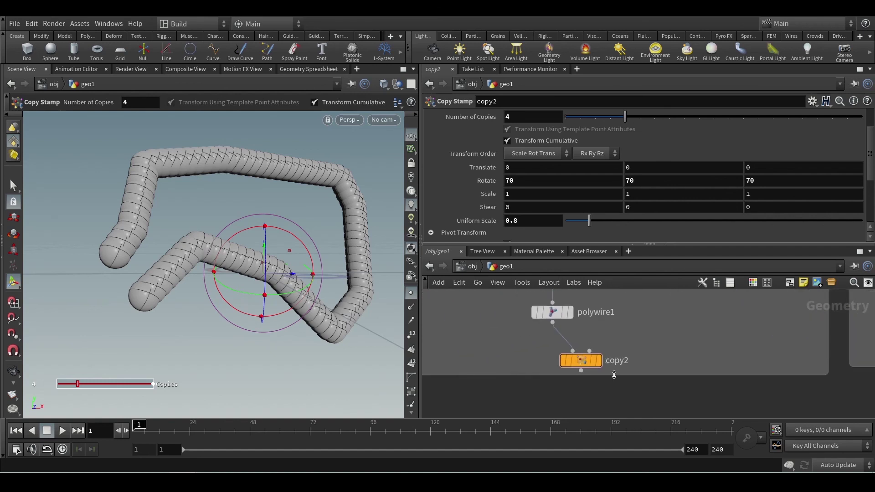
pyautogui.moveTo(633, 361)
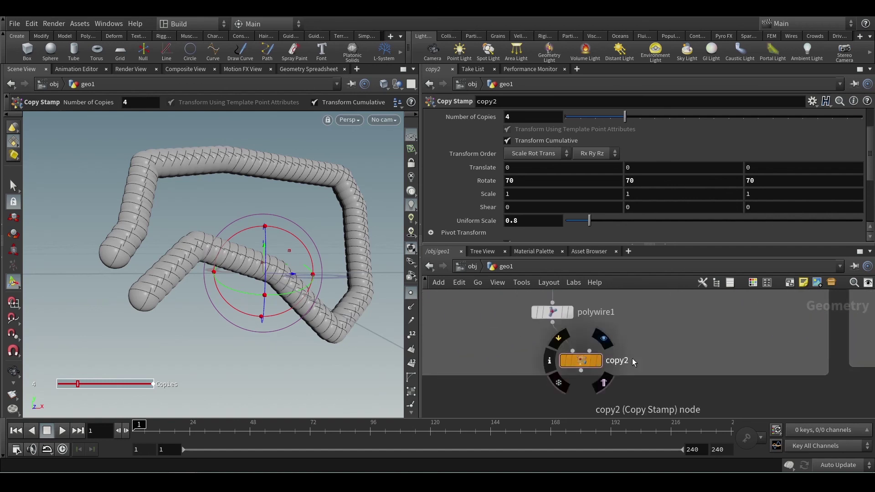
pyautogui.scroll(-2, 680, 388)
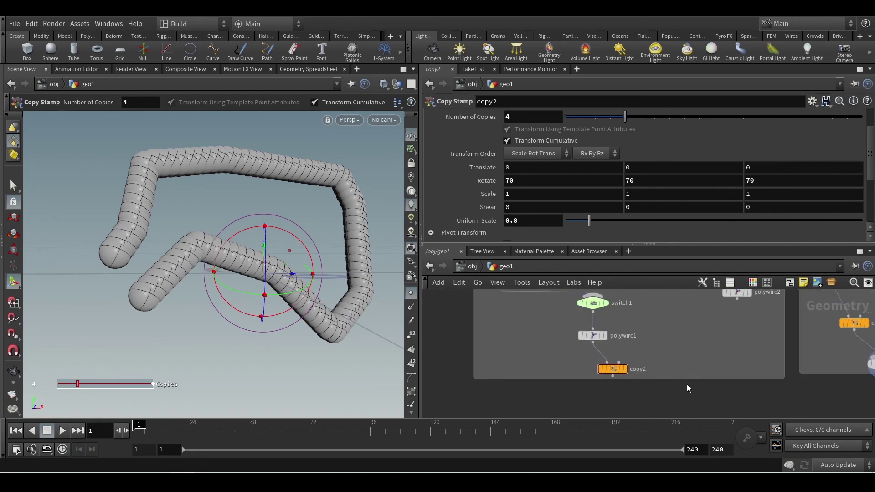
pyautogui.scroll(-2, 687, 384)
pyautogui.moveTo(700, 387); pyautogui.dragTo(575, 381, button='middle')
pyautogui.scroll(-2, 583, 380)
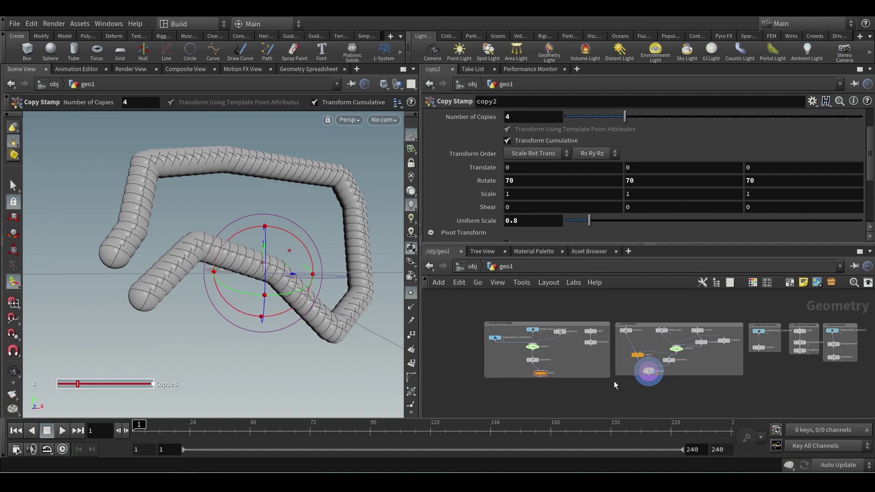
pyautogui.scroll(2, 592, 384)
pyautogui.moveTo(581, 387); pyautogui.dragTo(680, 410, button='middle')
pyautogui.scroll(-2, 681, 409)
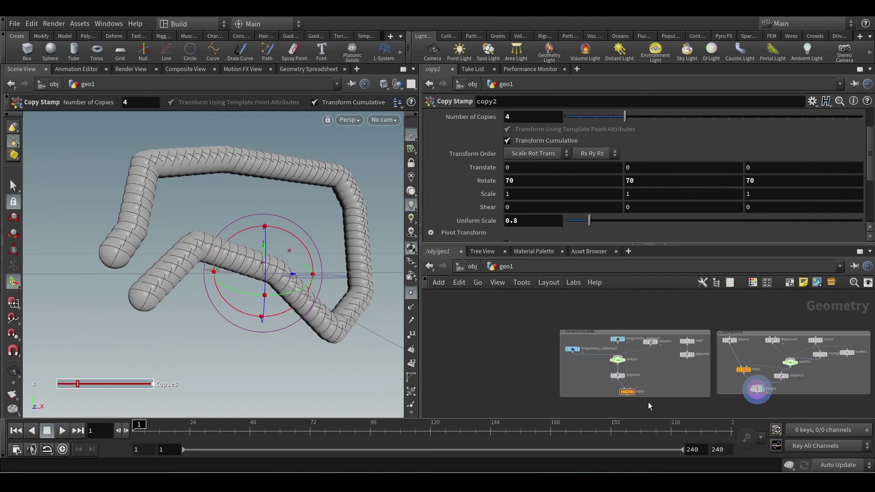
pyautogui.moveTo(512, 354); pyautogui.dragTo(608, 352, button='middle')
pyautogui.press('Tab')
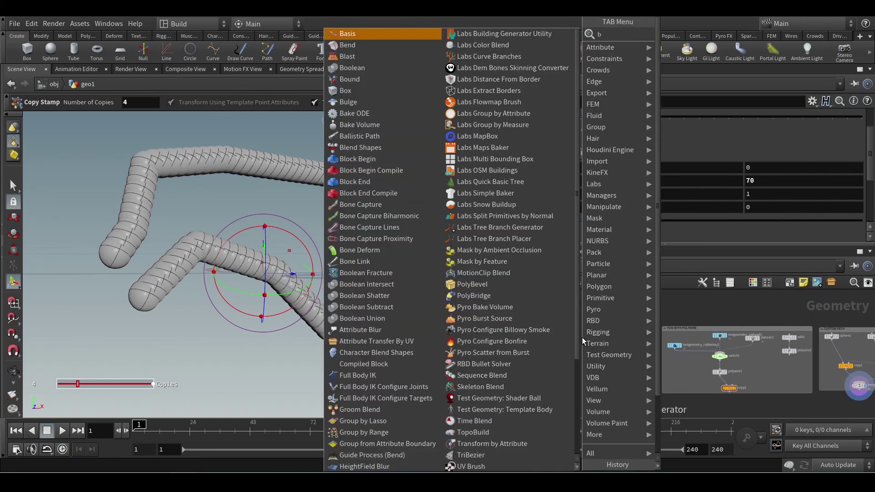
pyautogui.write('box')
pyautogui.press('Return')
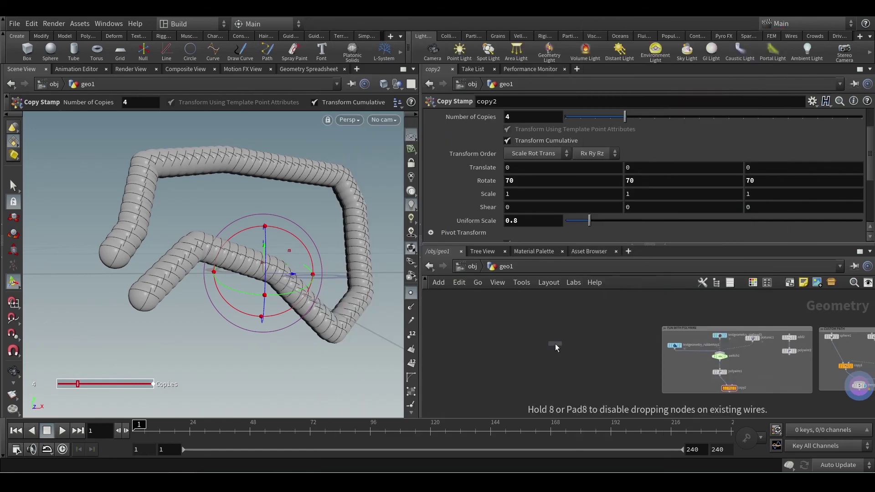
pyautogui.click(560, 323)
pyautogui.moveTo(553, 324)
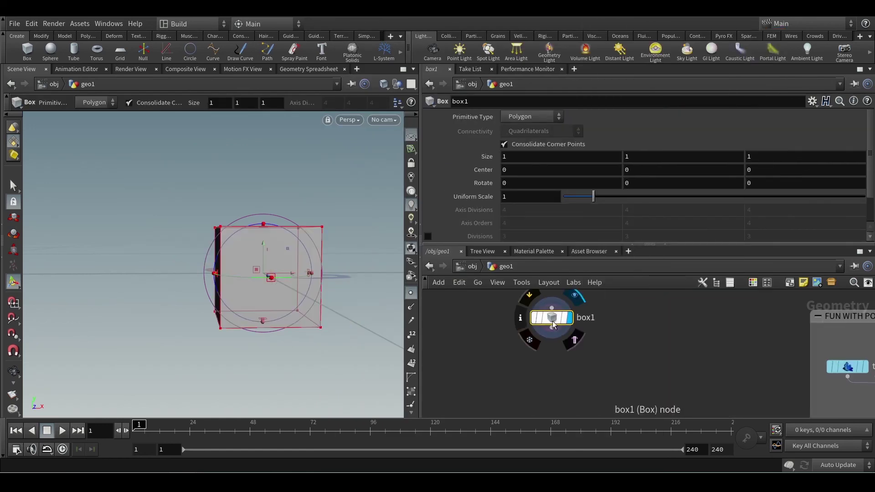
pyautogui.moveTo(553, 324); pyautogui.dragTo(596, 319)
pyautogui.scroll(-5, 520, 358)
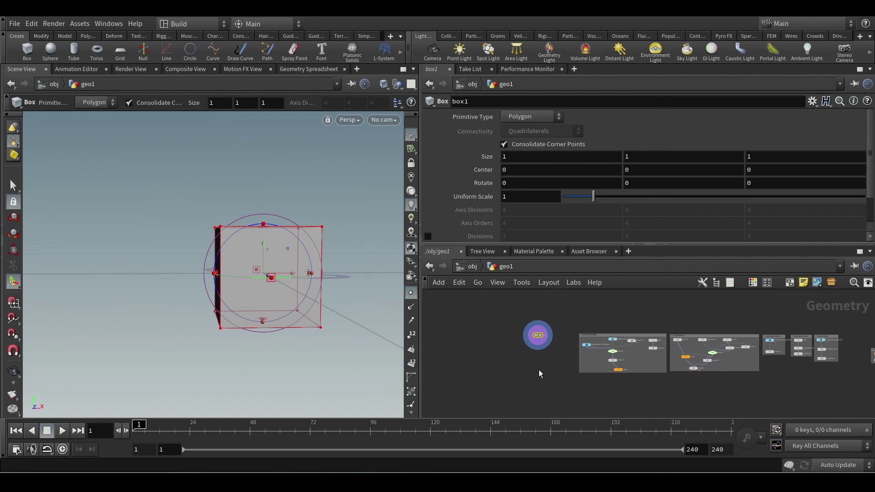
pyautogui.press('Delete')
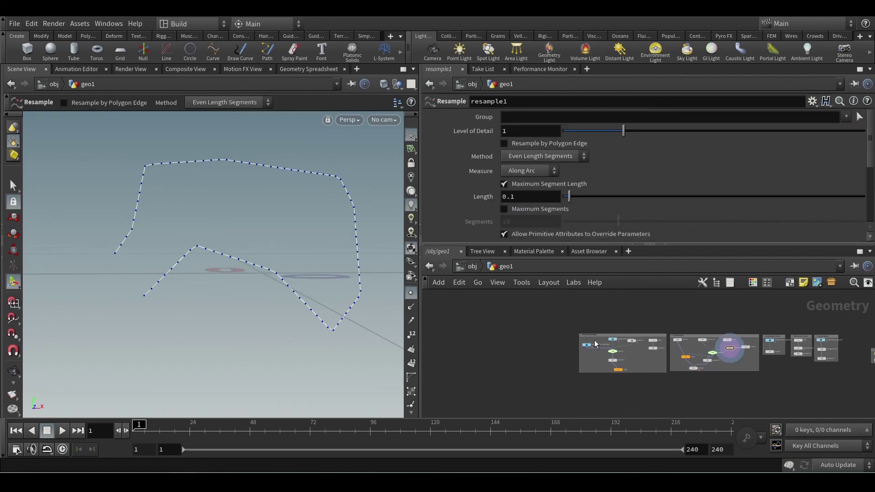